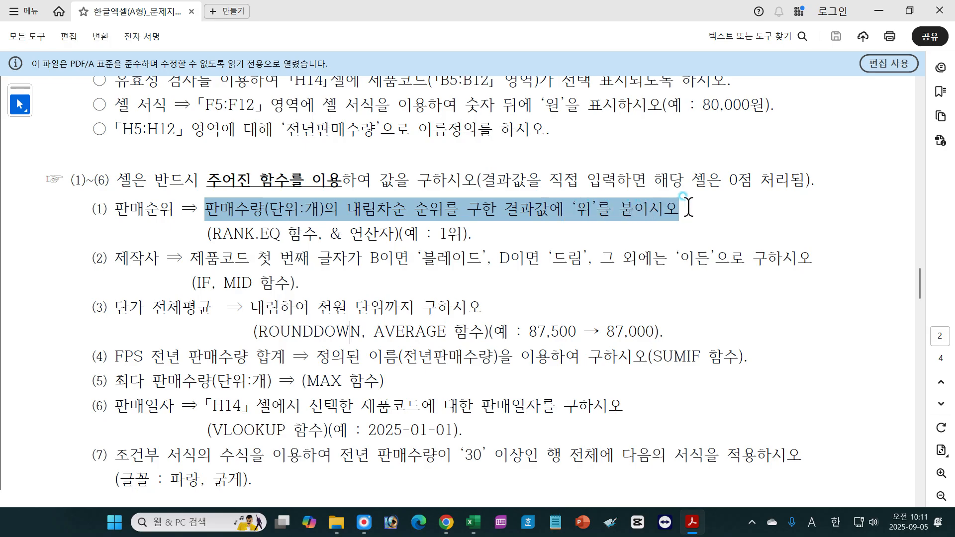
# Review task (1) in the exam PDF, including its RANK.EQ function, & operator and the 1위 example.
pyautogui.click(679, 208)
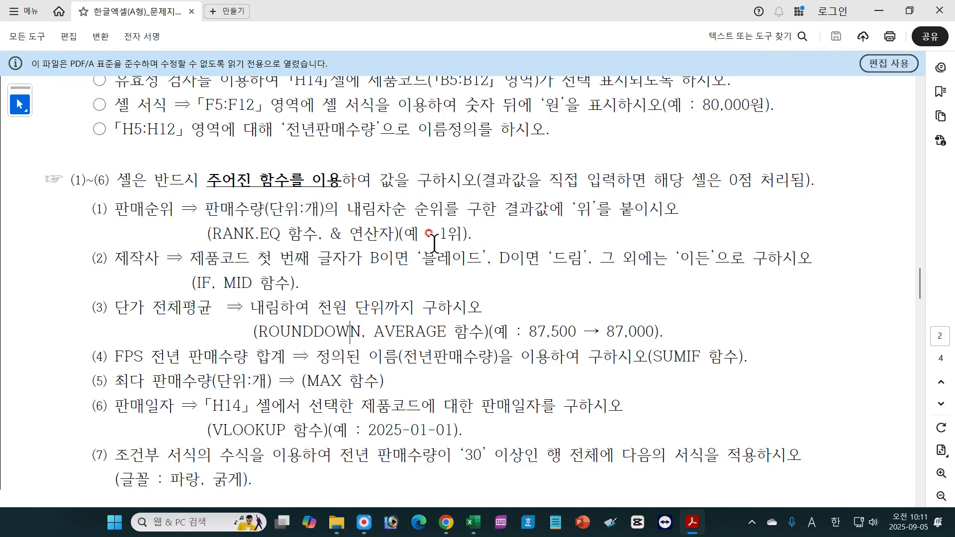
pyautogui.moveTo(439, 235)
pyautogui.mouseDown()
pyautogui.moveTo(443, 222)
pyautogui.moveTo(457, 237)
pyautogui.moveTo(448, 237)
pyautogui.mouseUp()
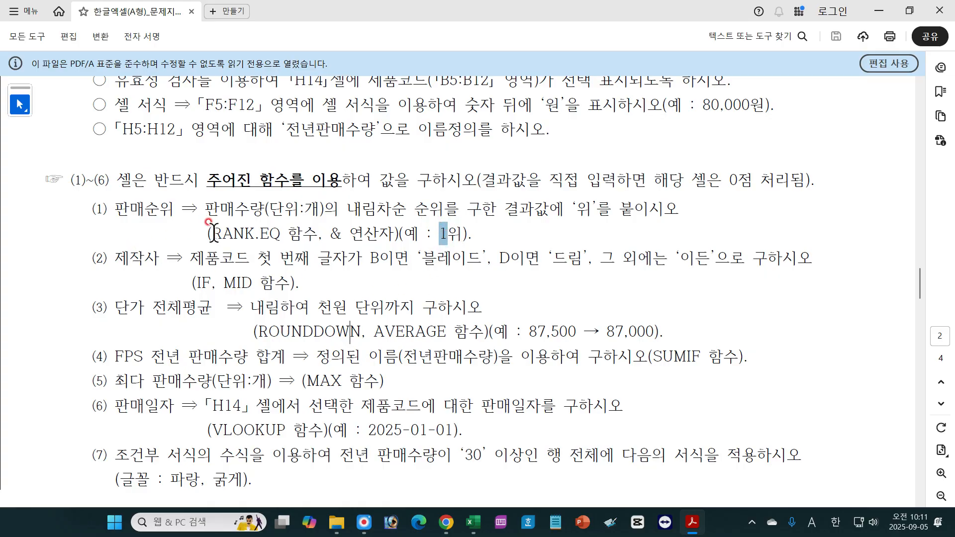
pyautogui.moveTo(211, 234); pyautogui.dragTo(280, 230)
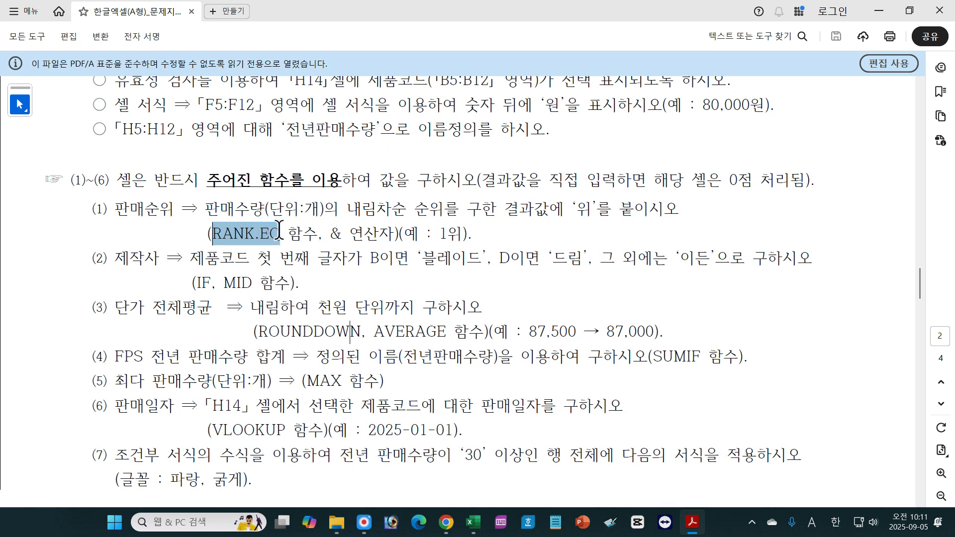
pyautogui.click(351, 251)
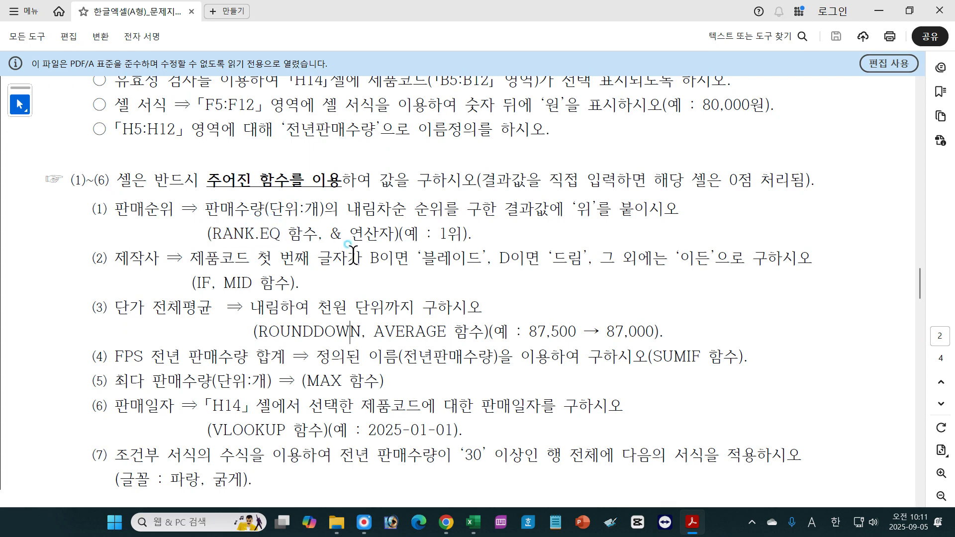
# Switch to Excel and clear the 판매순위 cells I5:I12 on the 제1작업 sheet.
pyautogui.click(475, 531)
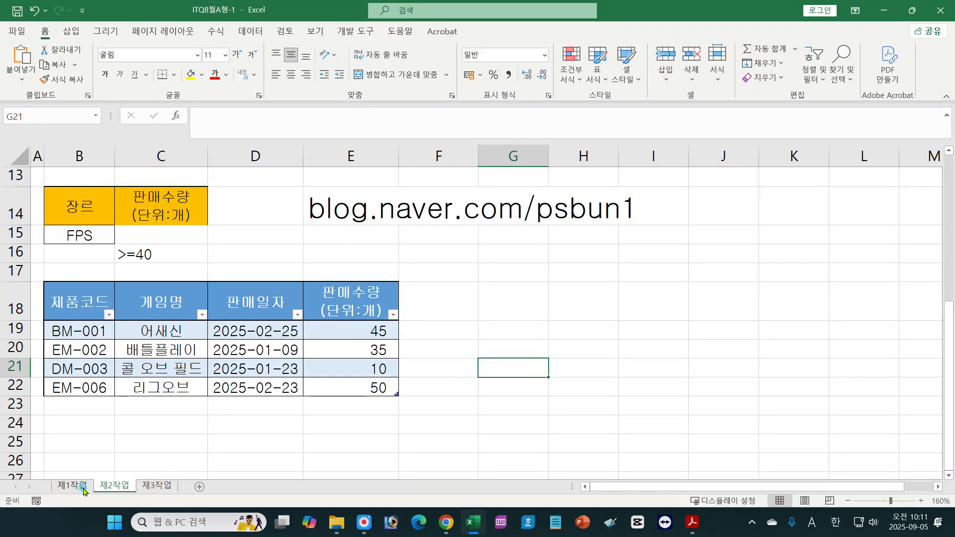
pyautogui.click(81, 486)
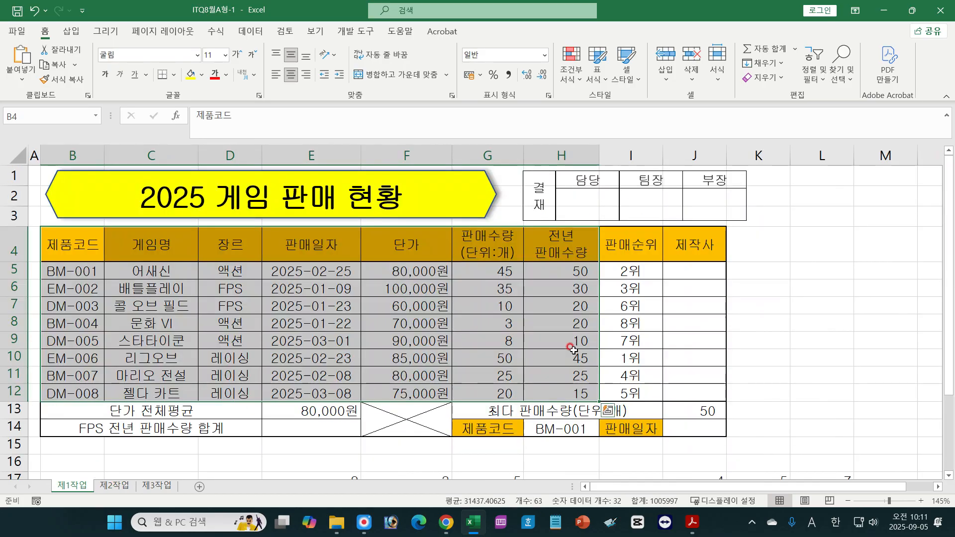
pyautogui.click(629, 275)
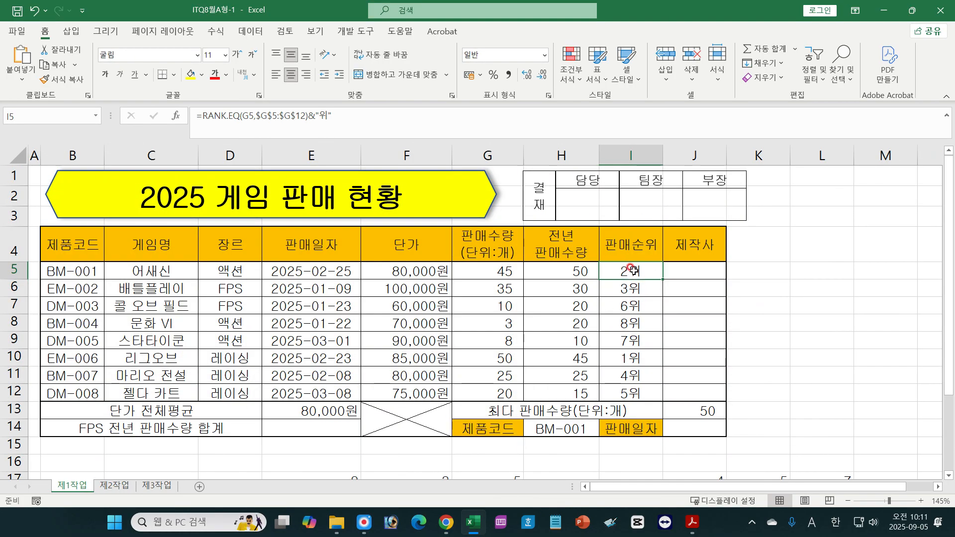
pyautogui.hotkey('ctrl', 'shift', 'Down')
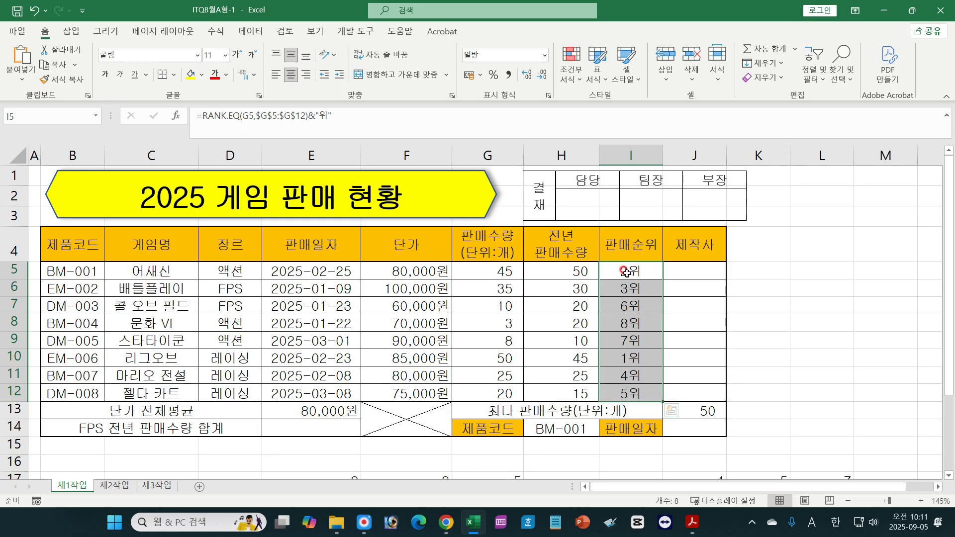
pyautogui.click(626, 272)
pyautogui.hotkey('ctrl', 'shift', 'Down')
pyautogui.press('Delete')
pyautogui.click(621, 269)
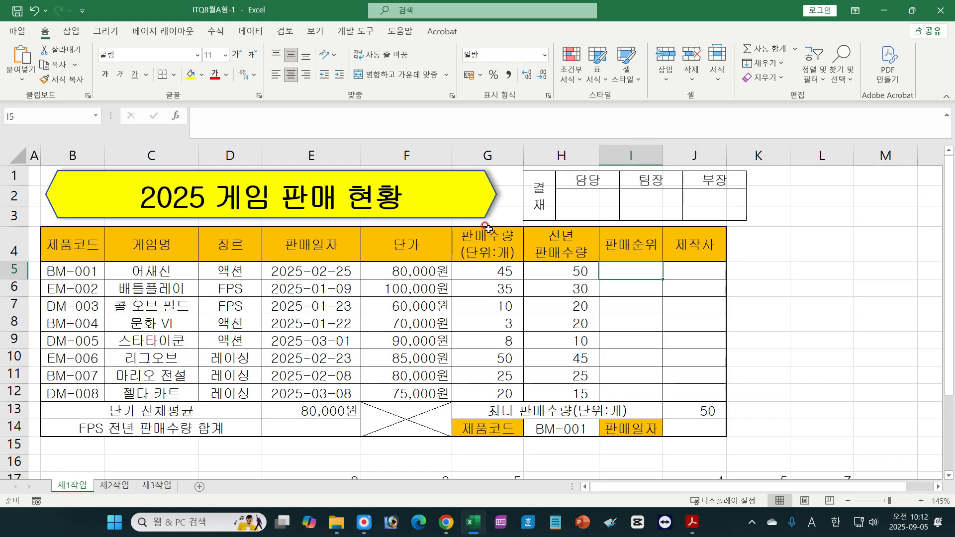
# Check the 판매수량(단위:개) wording of task (1) in the PDF, and examine the matching values in G5:G12 in Excel.
pyautogui.click(692, 522)
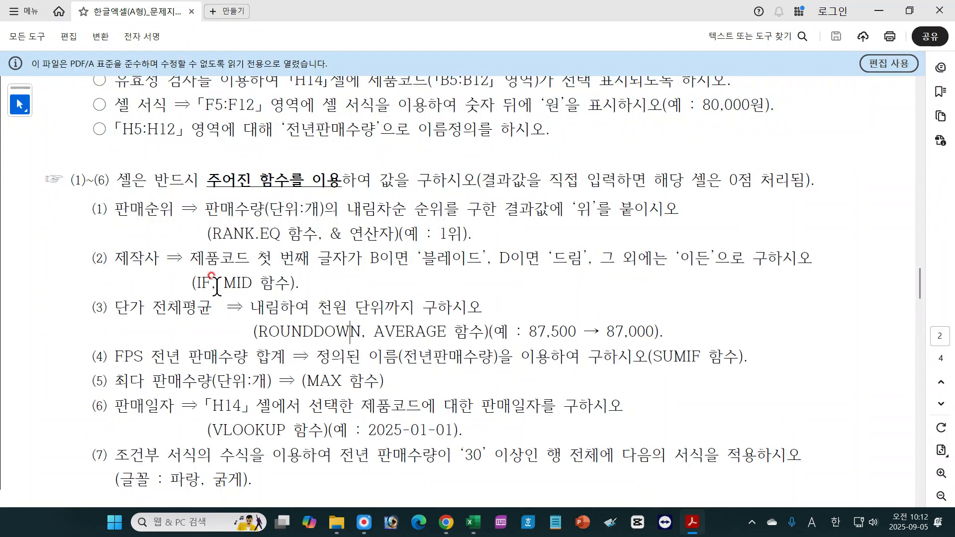
pyautogui.moveTo(206, 210); pyautogui.dragTo(323, 209)
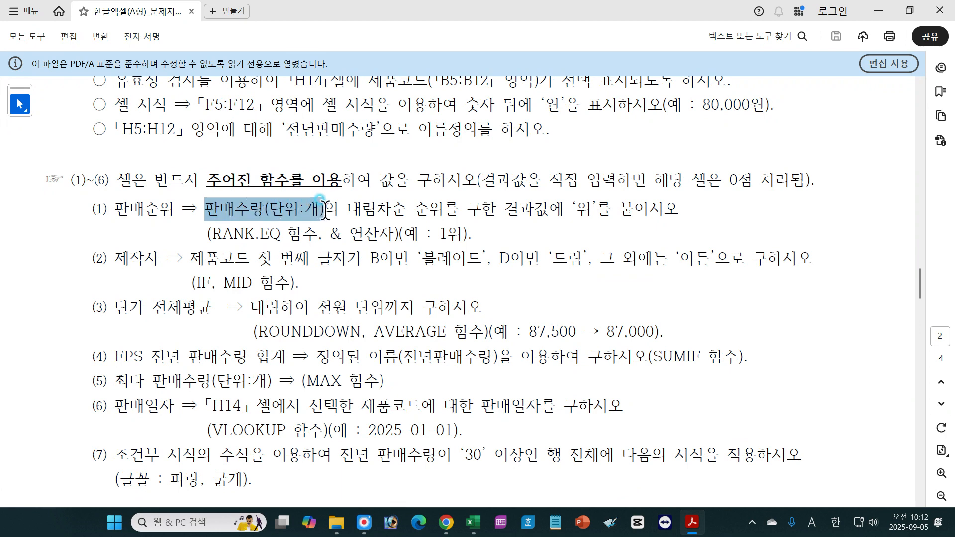
pyautogui.click(473, 521)
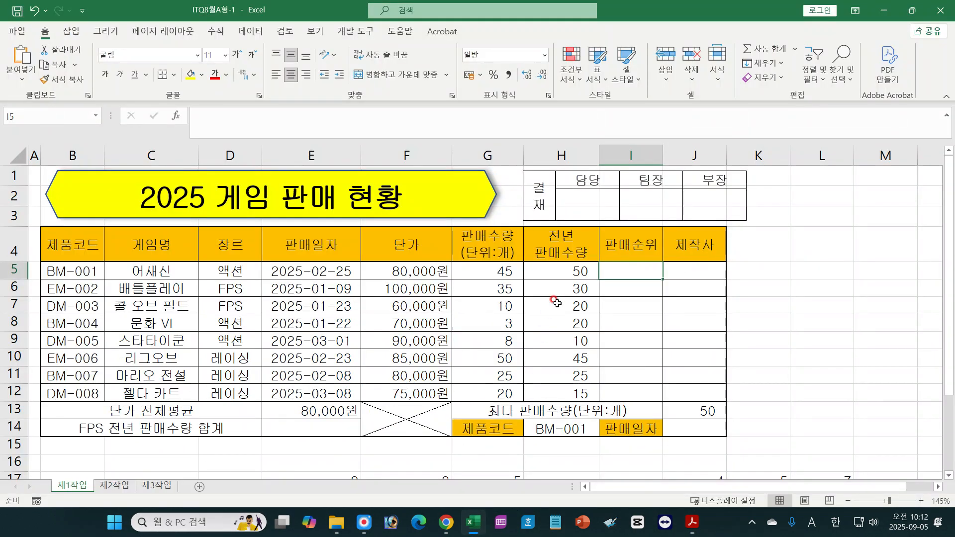
pyautogui.moveTo(487, 272); pyautogui.dragTo(491, 390)
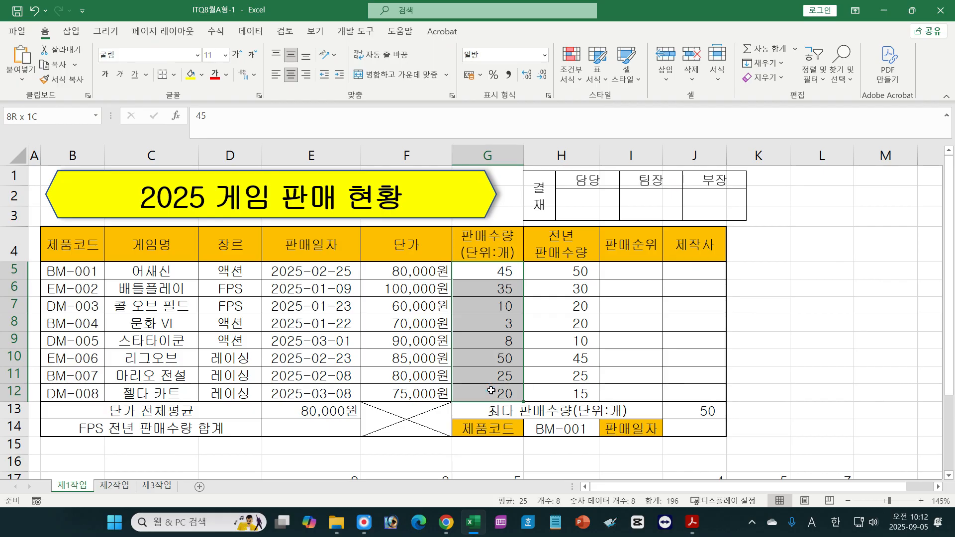
pyautogui.moveTo(475, 272); pyautogui.dragTo(486, 391)
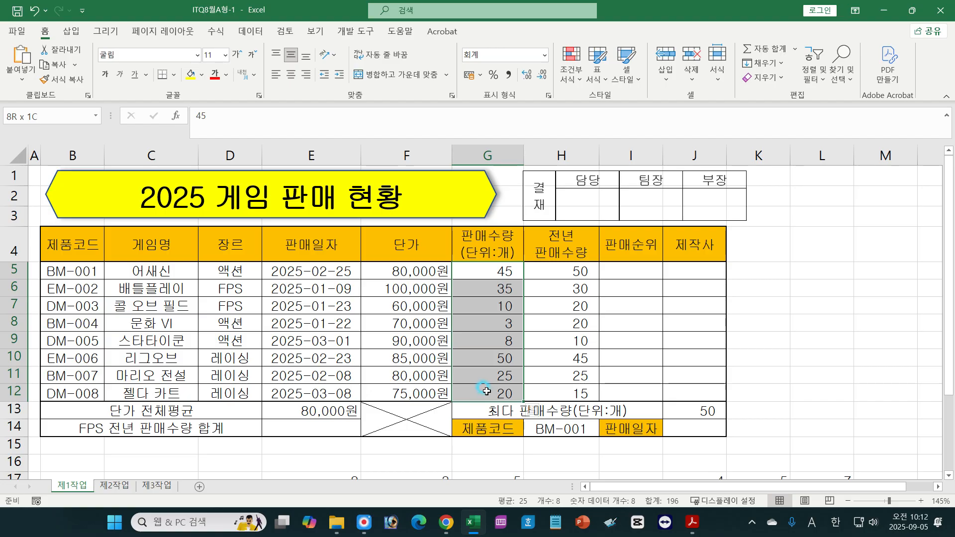
pyautogui.click(482, 271)
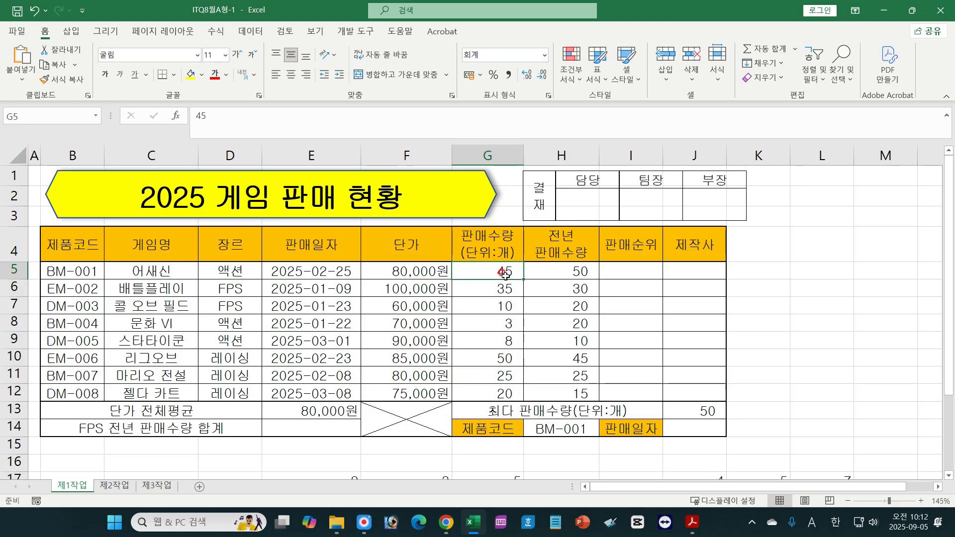
pyautogui.moveTo(486, 269); pyautogui.dragTo(481, 397)
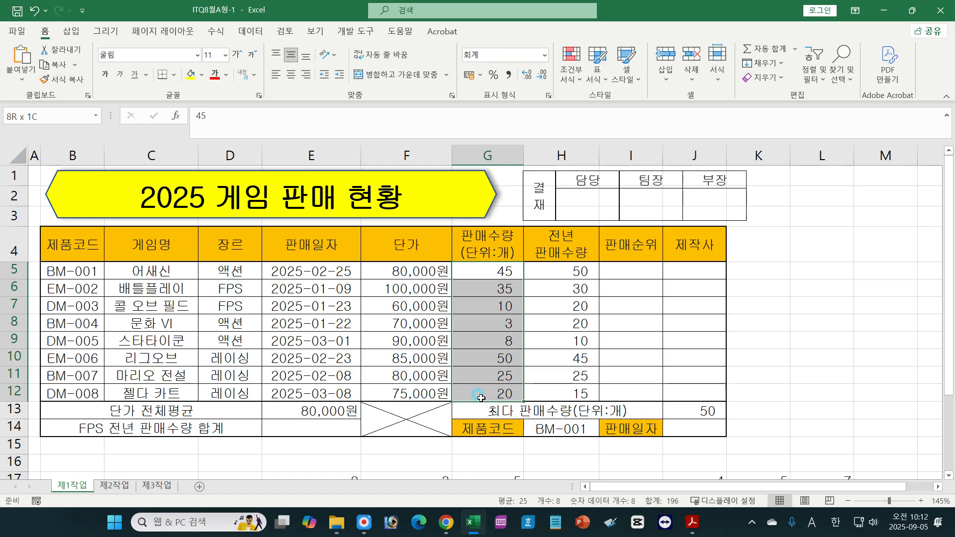
pyautogui.moveTo(480, 398); pyautogui.dragTo(481, 397)
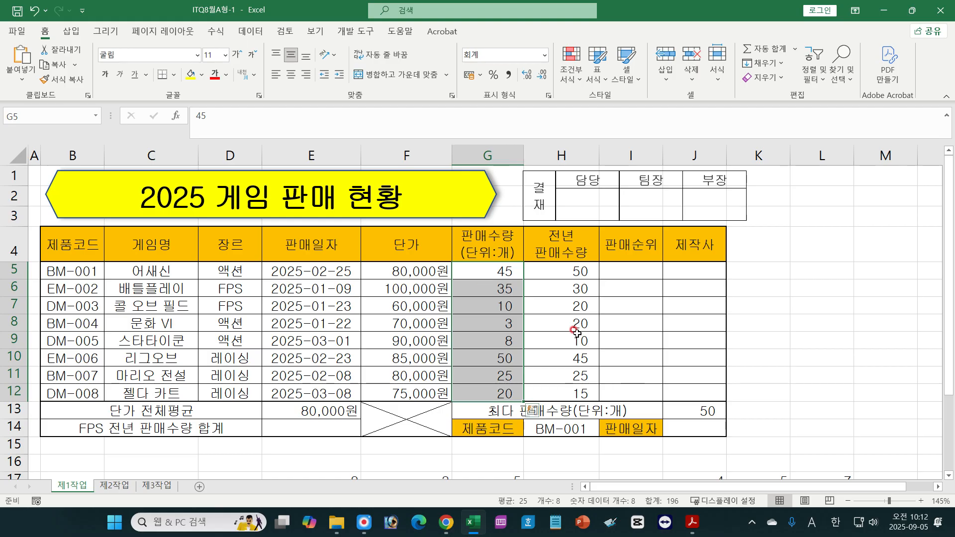
# Begin a RANK.EQ formula in I5 with G5 as the number and G5:G12 as the reference range.
pyautogui.click(630, 271)
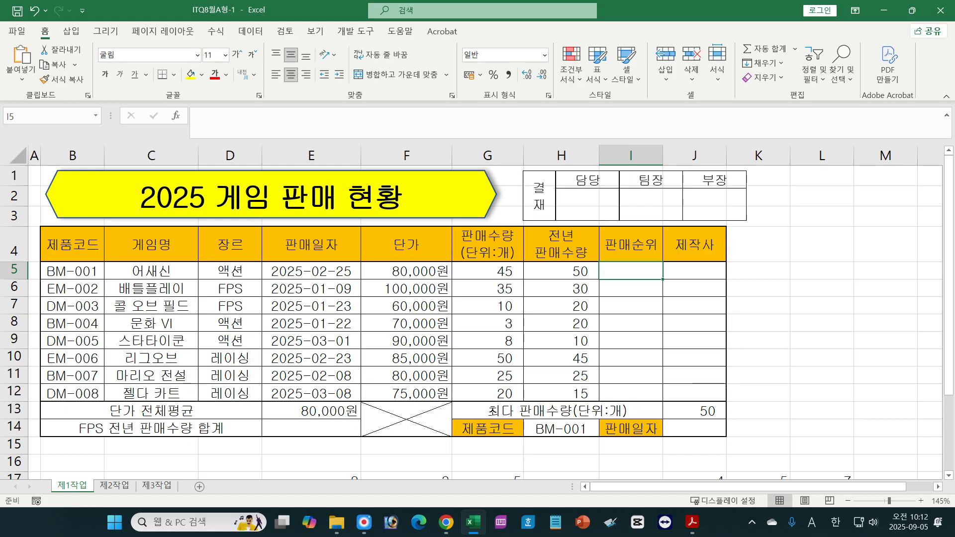
pyautogui.click(631, 273)
pyautogui.write('=r')
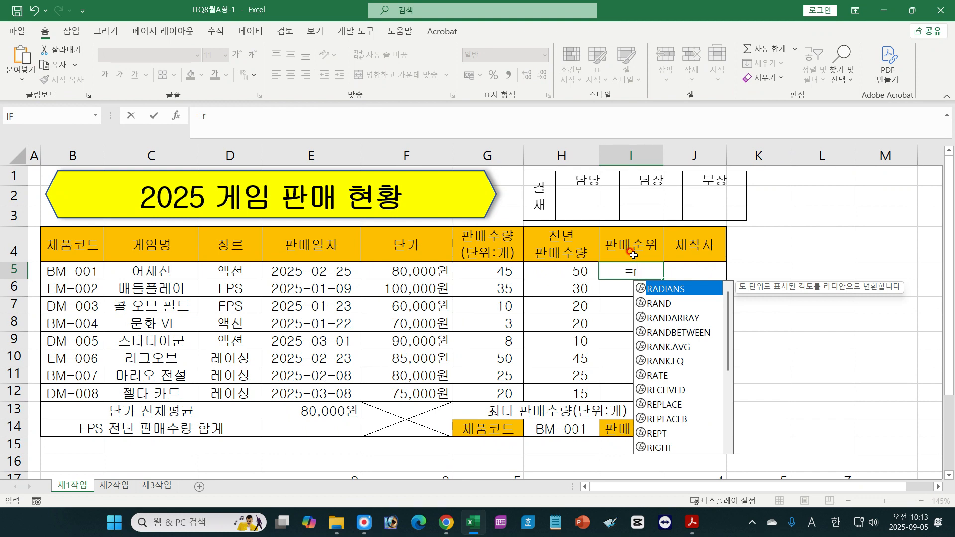
pyautogui.doubleClick(661, 362)
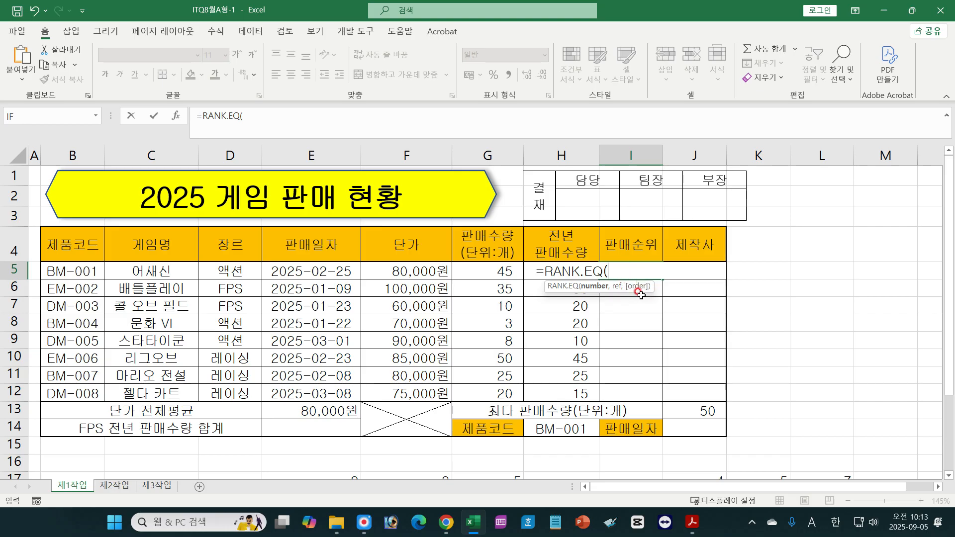
pyautogui.click(490, 271)
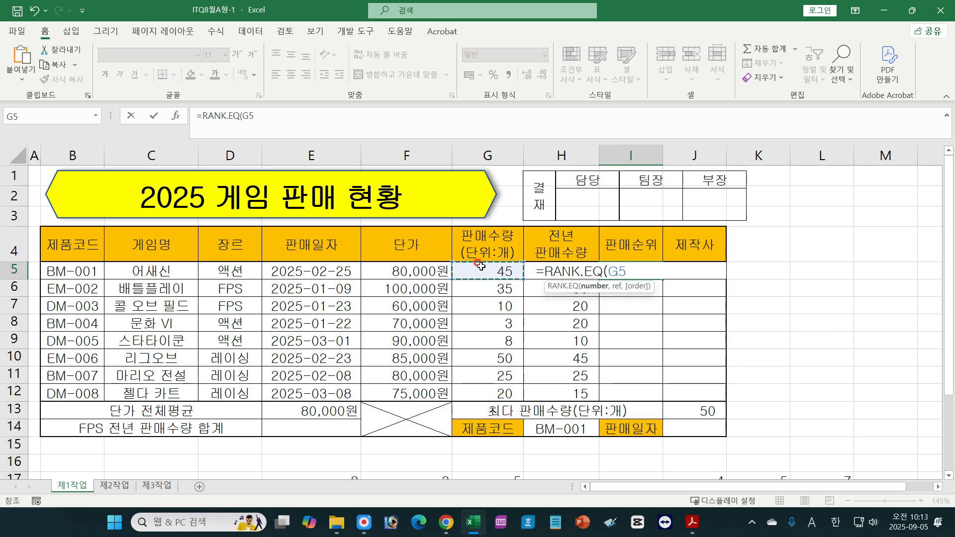
pyautogui.write(',')
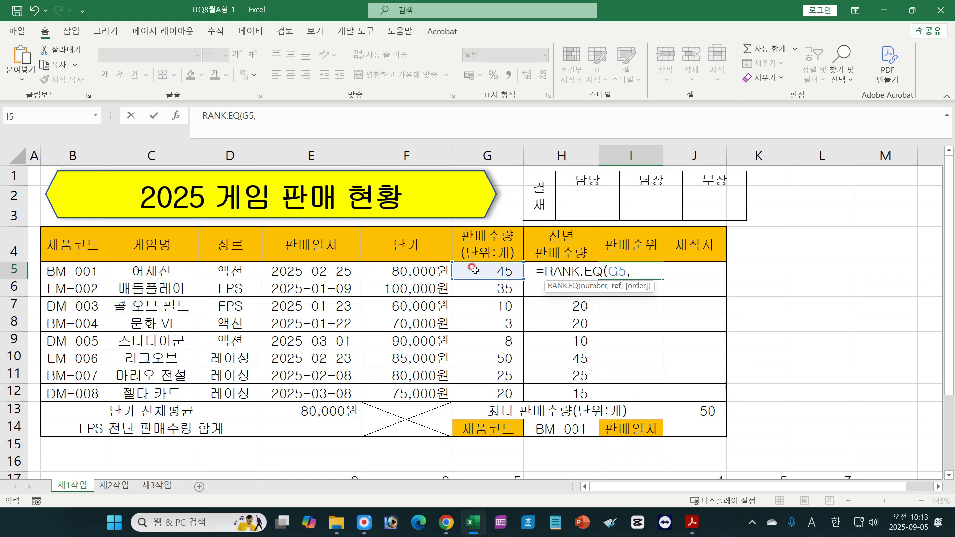
pyautogui.moveTo(475, 270); pyautogui.dragTo(469, 392)
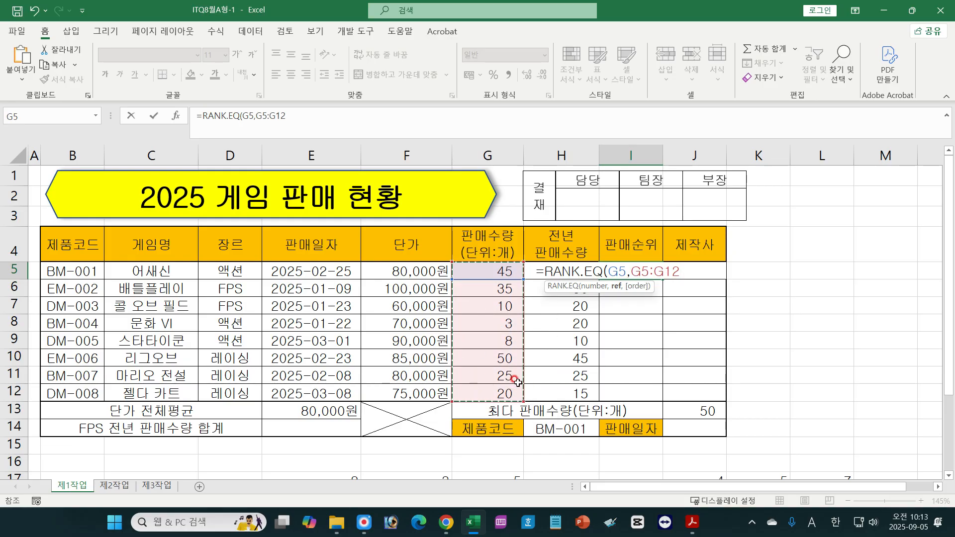
# Try the descending order argument 0, remove it again, and complete the I5 formula as =RANK.EQ(G5,G5:G12).
pyautogui.write(',')
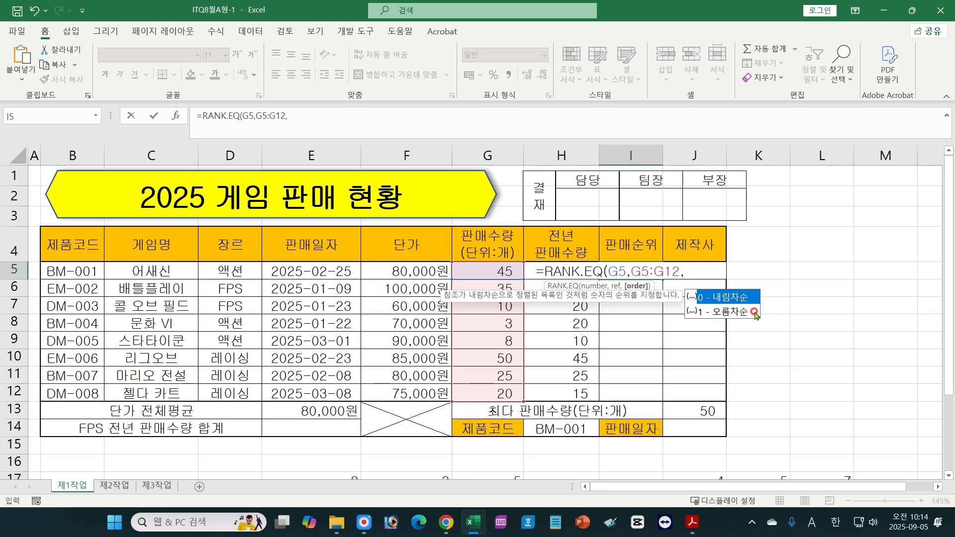
pyautogui.doubleClick(701, 298)
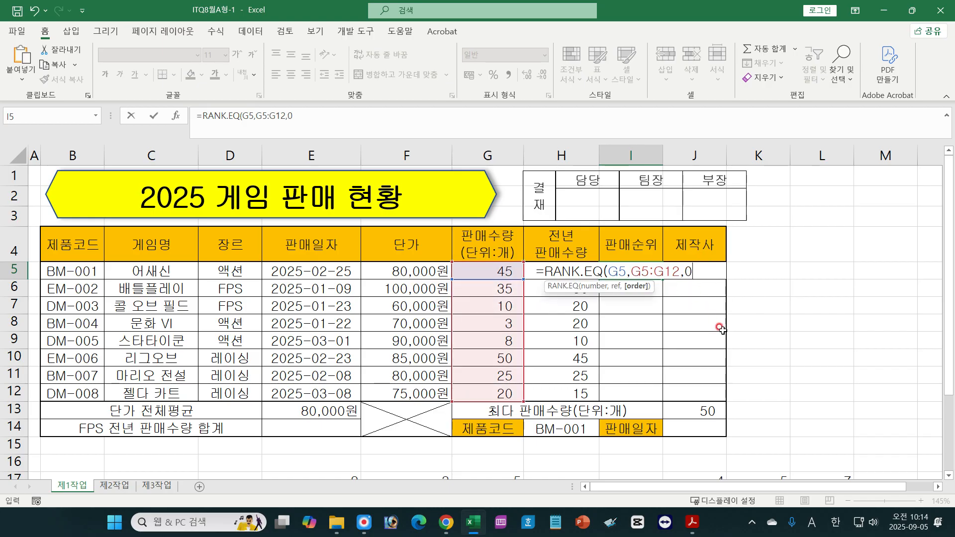
pyautogui.press('BackSpace')
pyautogui.press('BackSpace')
pyautogui.write(')')
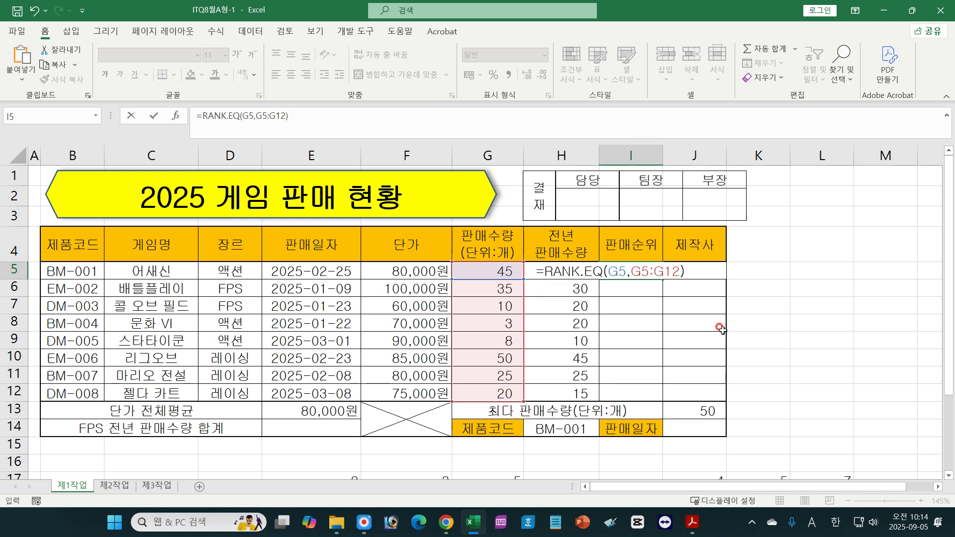
pyautogui.press('Return')
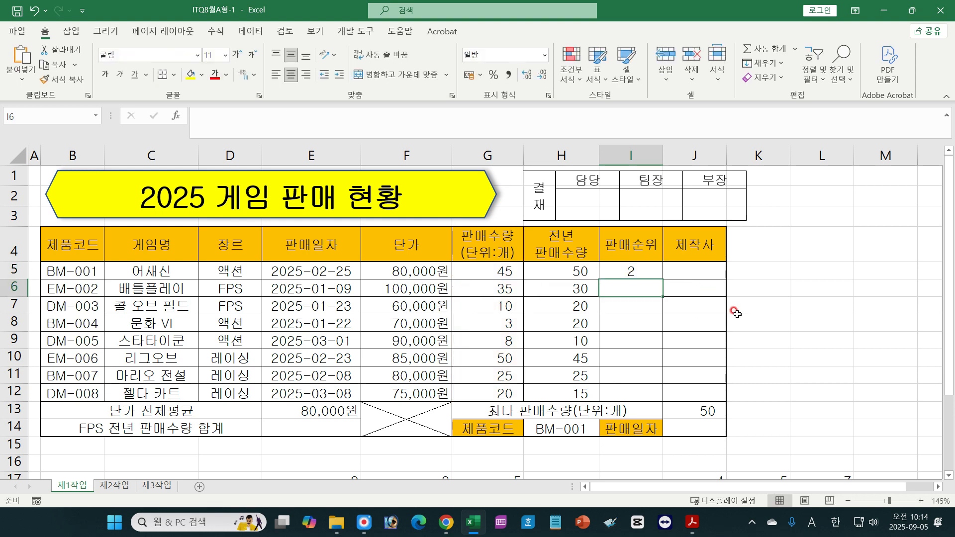
# Compare the rank in I5 with the sales quantities in G5:G12, especially G5 and G10.
pyautogui.click(482, 269)
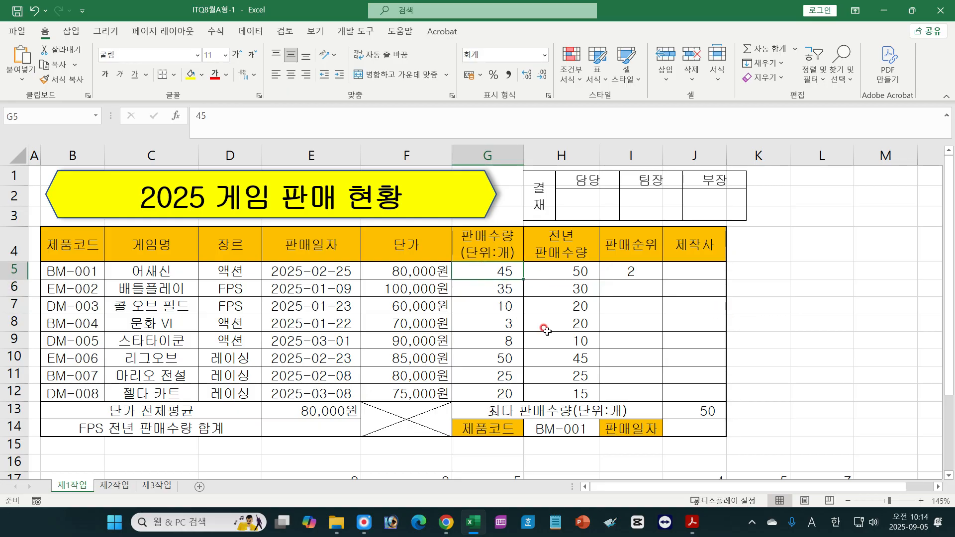
pyautogui.click(632, 270)
pyautogui.moveTo(474, 273); pyautogui.dragTo(482, 390)
pyautogui.click(490, 357)
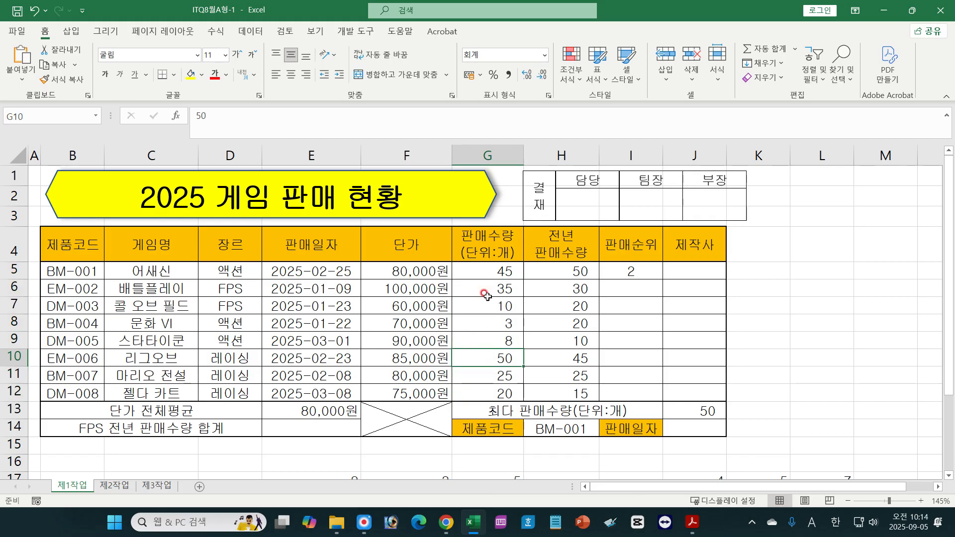
pyautogui.click(484, 272)
# Fill the I5 rank formula down through I12 and inspect the references in the copied I7 formula.
pyautogui.click(613, 271)
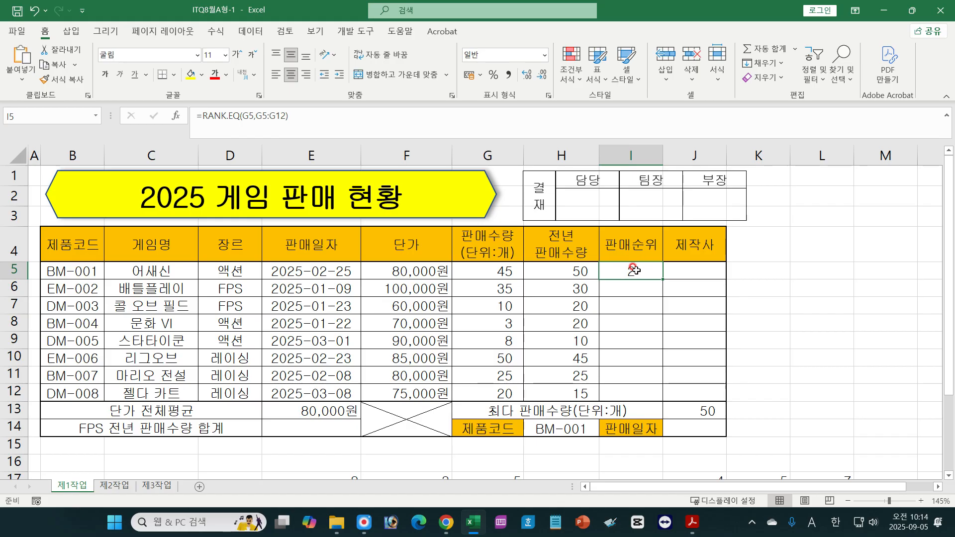
pyautogui.moveTo(662, 279); pyautogui.dragTo(658, 396)
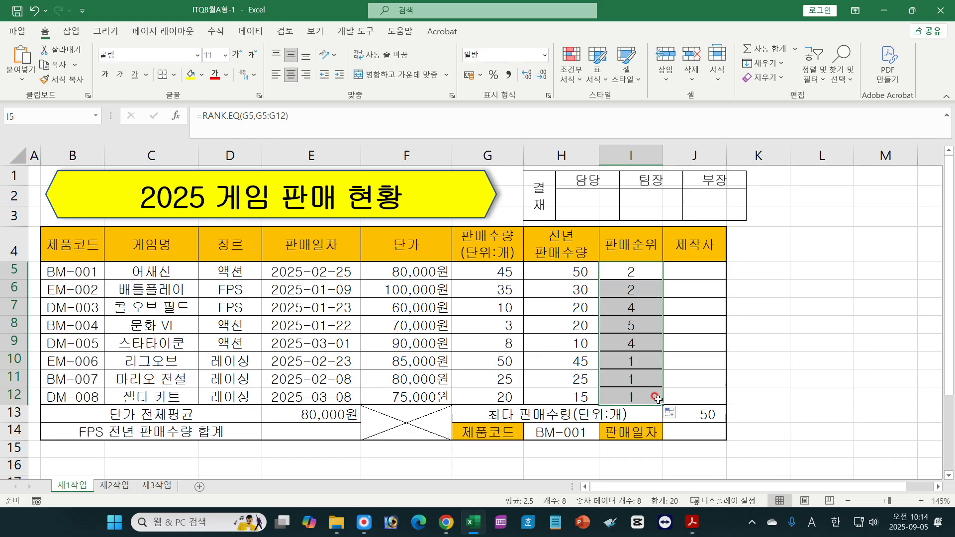
pyautogui.click(621, 308)
pyautogui.doubleClick(635, 307)
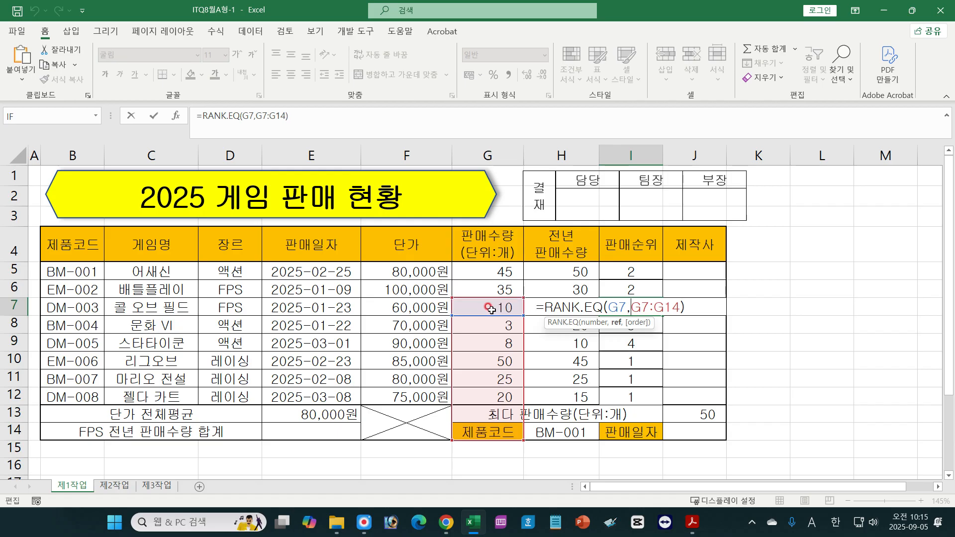
pyautogui.press('Escape')
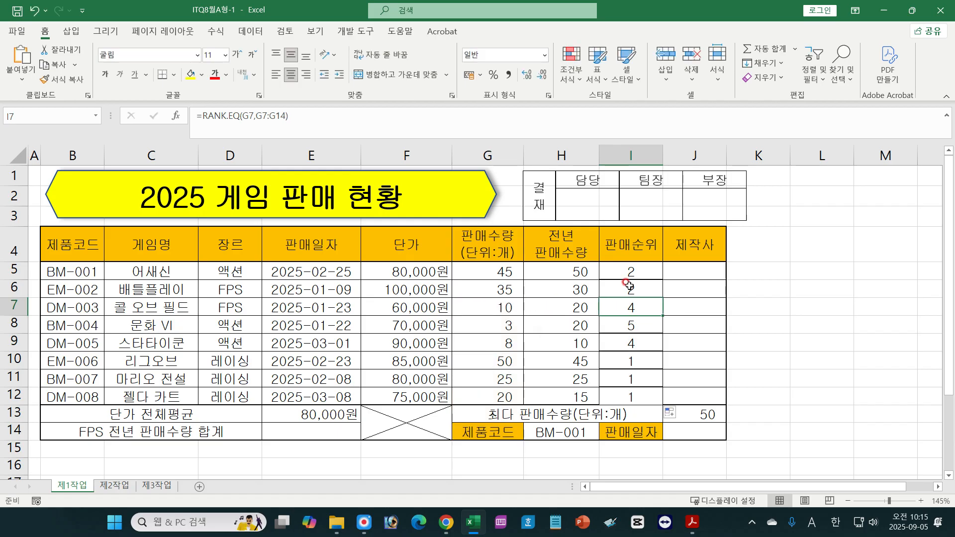
# Review the relative range G5:G12 in the I5 rank formula, and undo the fill of I6:I12.
pyautogui.click(647, 273)
pyautogui.doubleClick(647, 273)
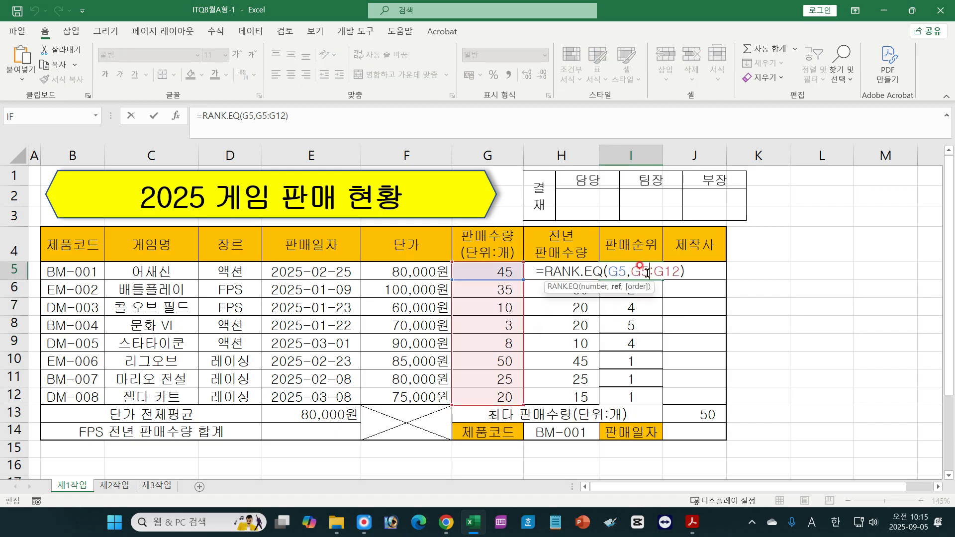
pyautogui.click(645, 279)
pyautogui.moveTo(641, 274); pyautogui.dragTo(665, 275)
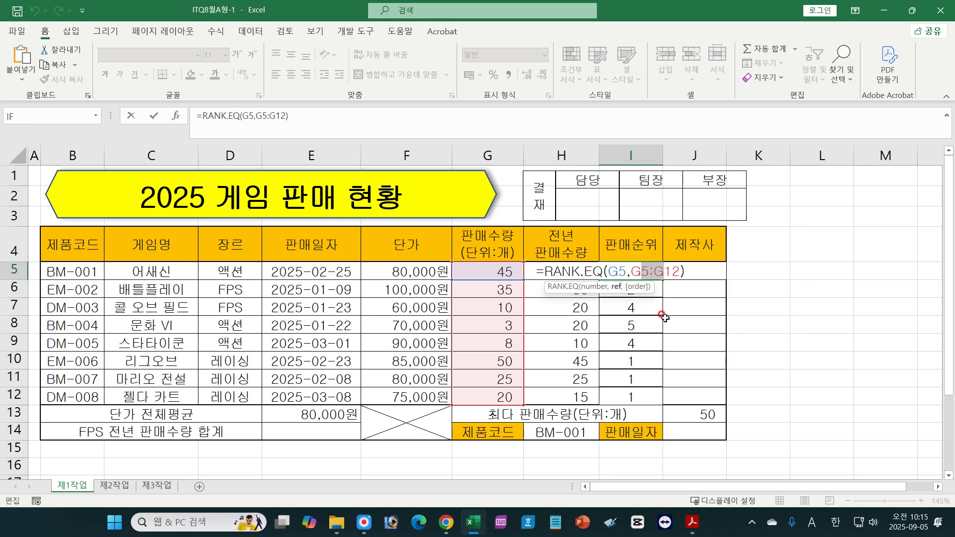
pyautogui.press('Escape')
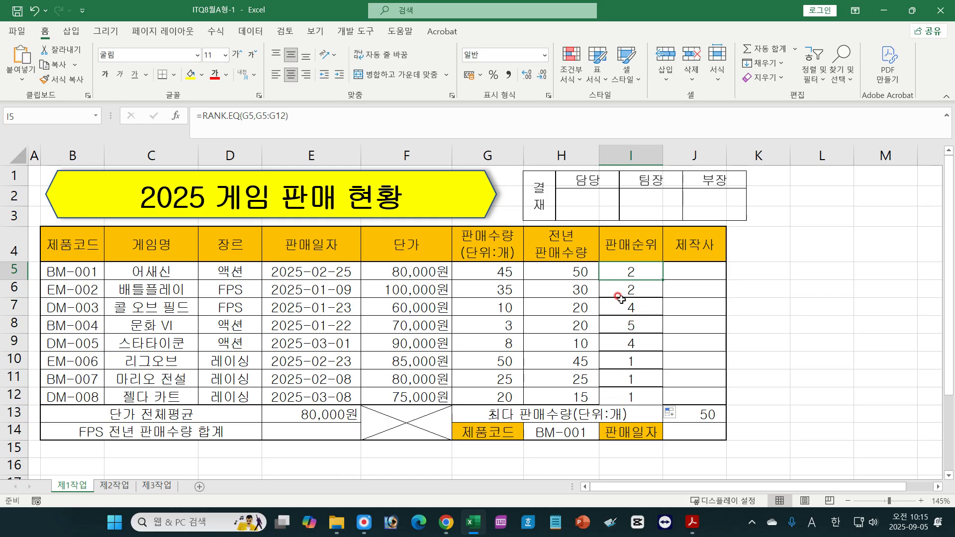
pyautogui.click(33, 11)
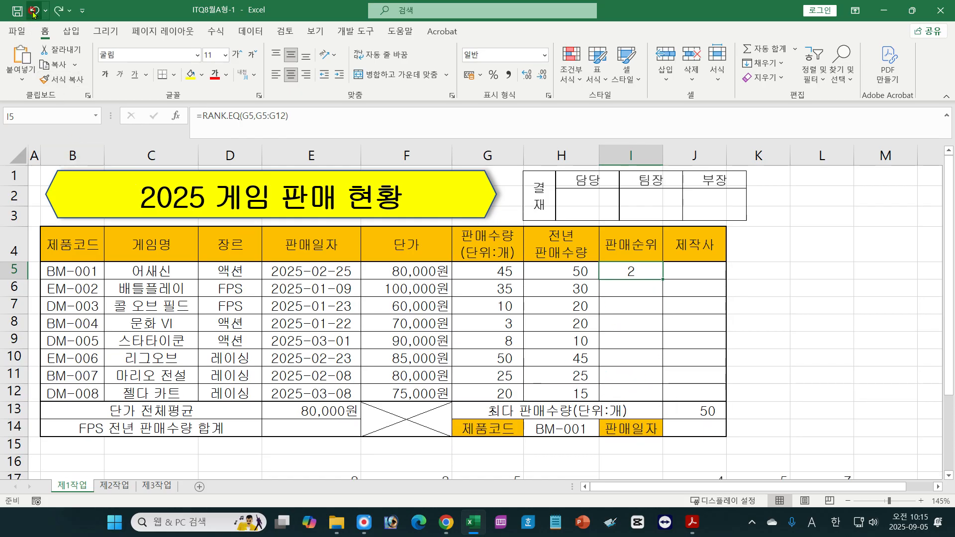
# Make the reference range in the I5 rank formula absolute as $G$5:$G$12.
pyautogui.doubleClick(643, 268)
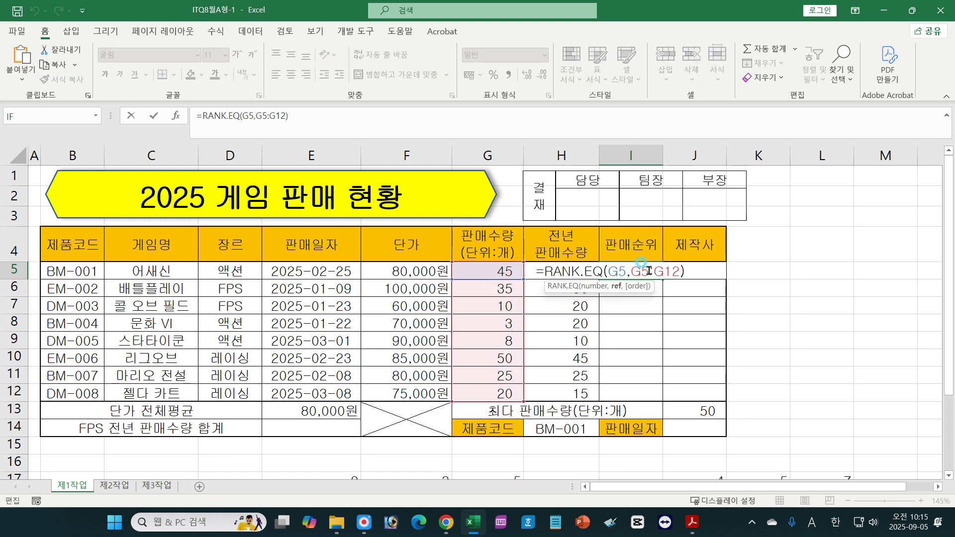
pyautogui.moveTo(641, 270); pyautogui.dragTo(670, 270)
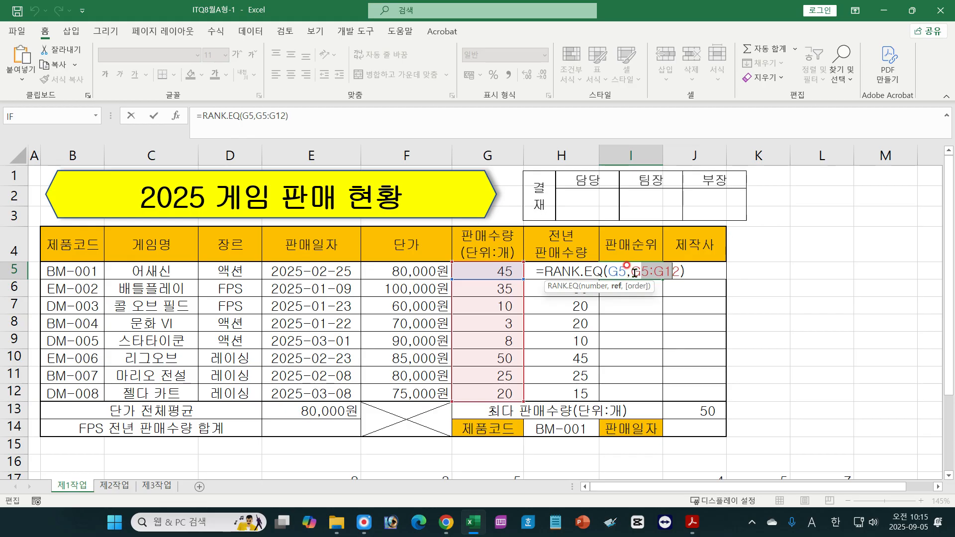
pyautogui.moveTo(631, 270); pyautogui.dragTo(664, 272)
pyautogui.click(654, 271)
pyautogui.press('F4')
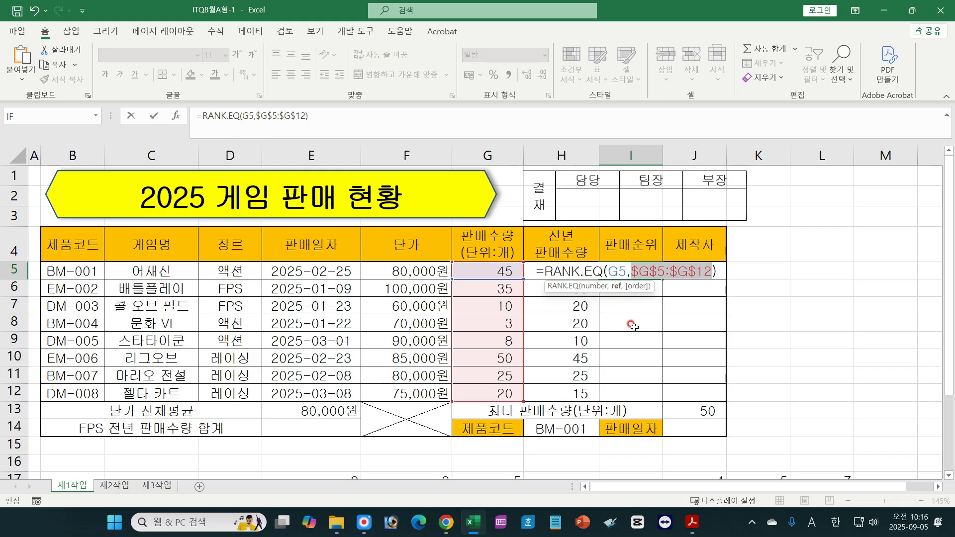
pyautogui.press('Return')
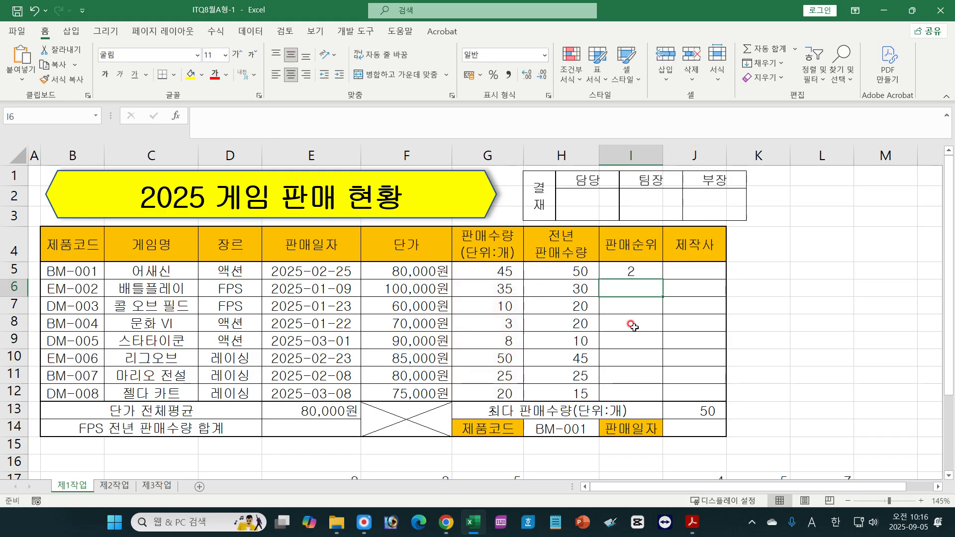
# Try filling the I5 rank formula down through I12, check the references copied into I8, and undo the fill.
pyautogui.click(642, 269)
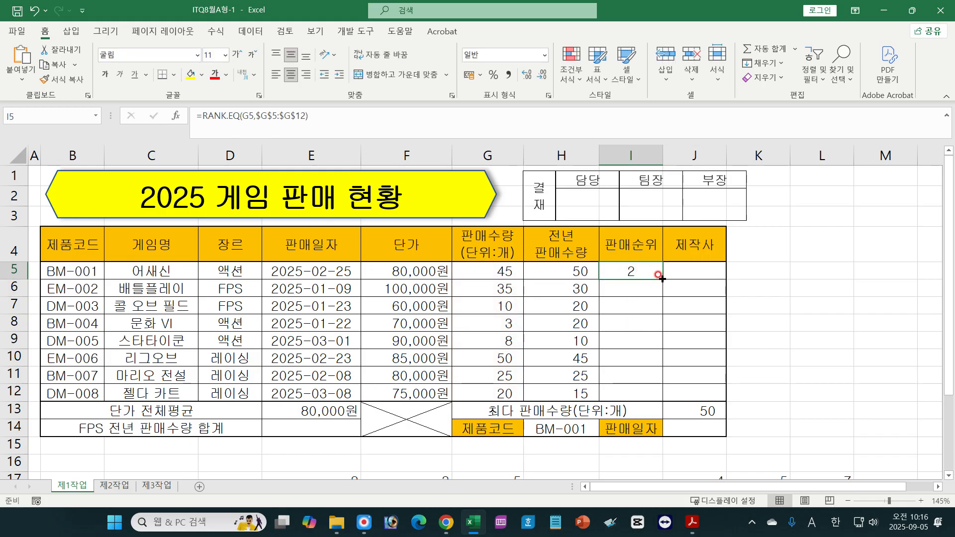
pyautogui.moveTo(662, 279); pyautogui.dragTo(664, 393)
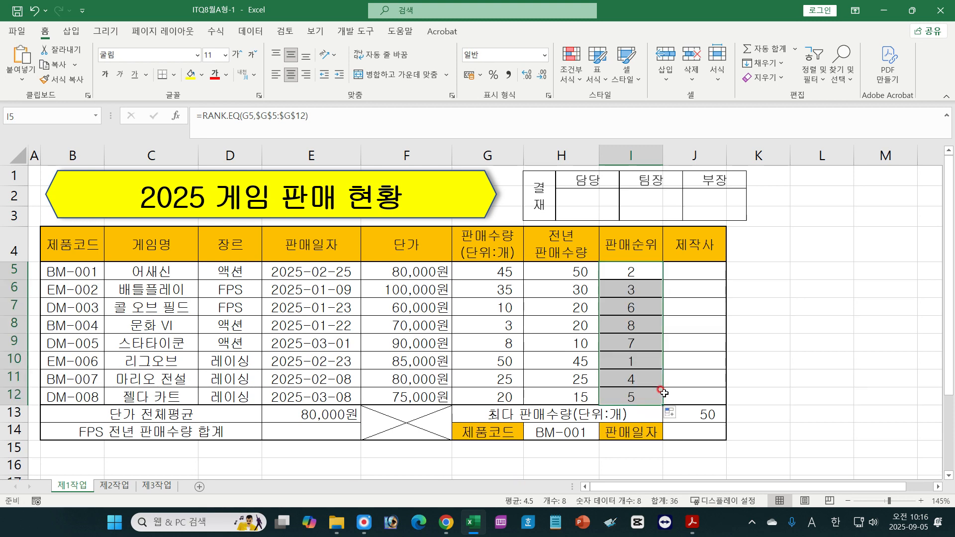
pyautogui.doubleClick(620, 326)
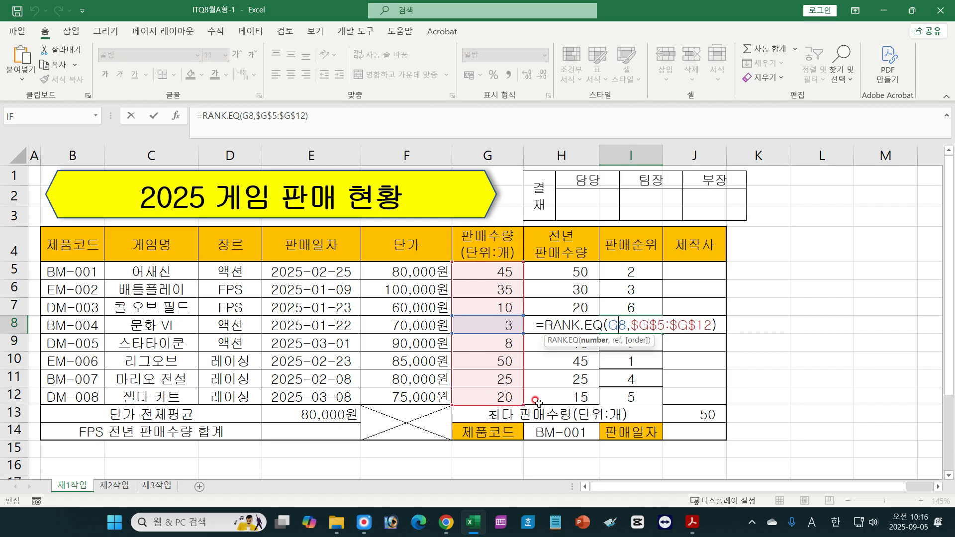
pyautogui.hotkey('ctrl', 'Return')
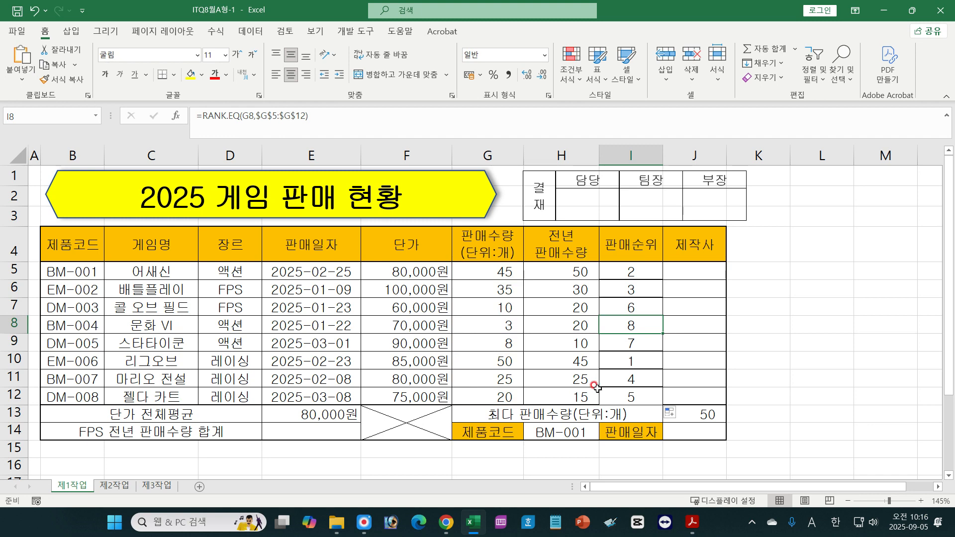
pyautogui.click(34, 12)
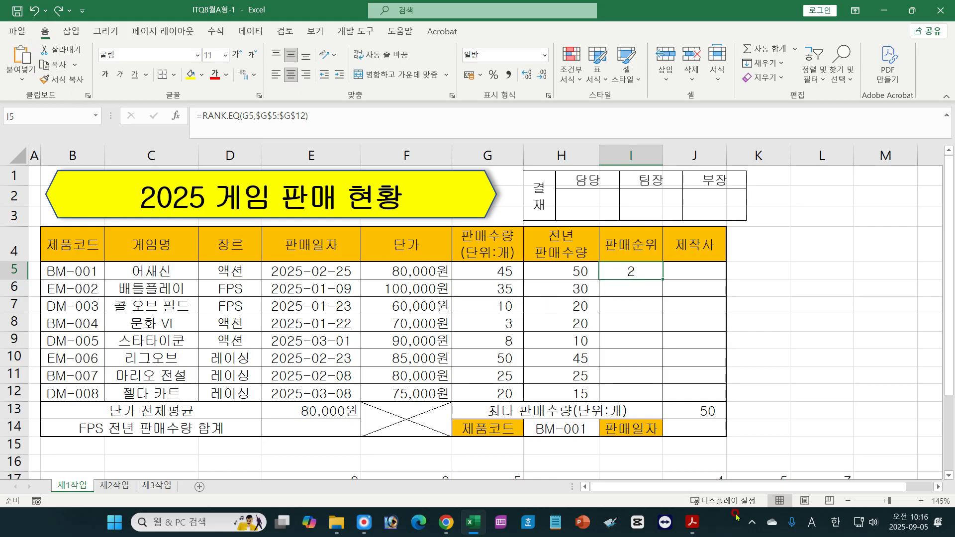
# Clear I5 and begin its RANK.EQ formula again with G5 as the number and $G$5:$G$12 as the absolute range.
pyautogui.press('Delete')
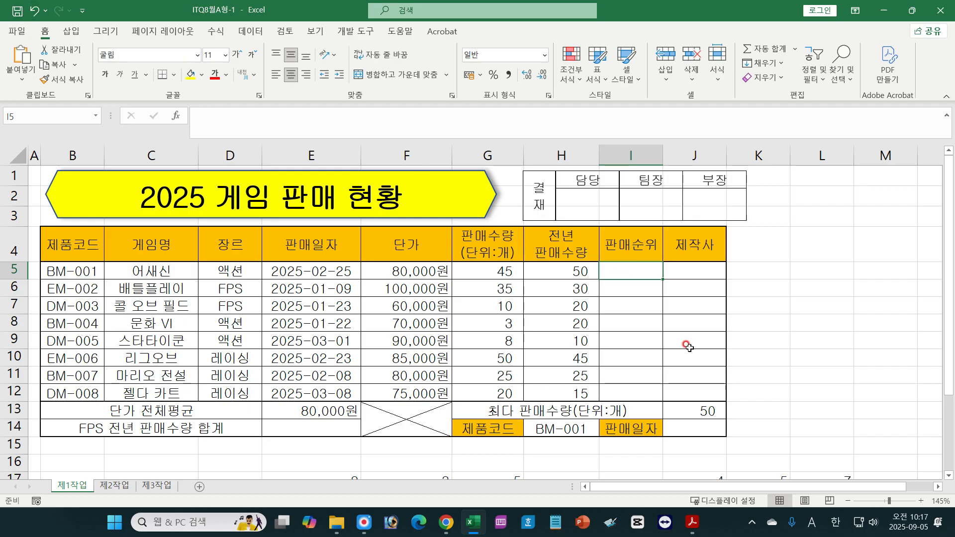
pyautogui.write('=')
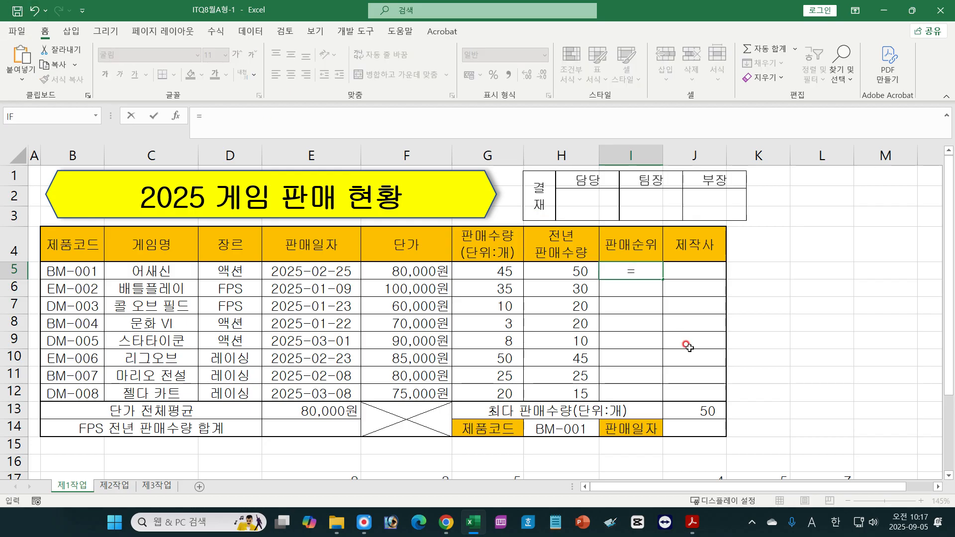
pyautogui.write('r')
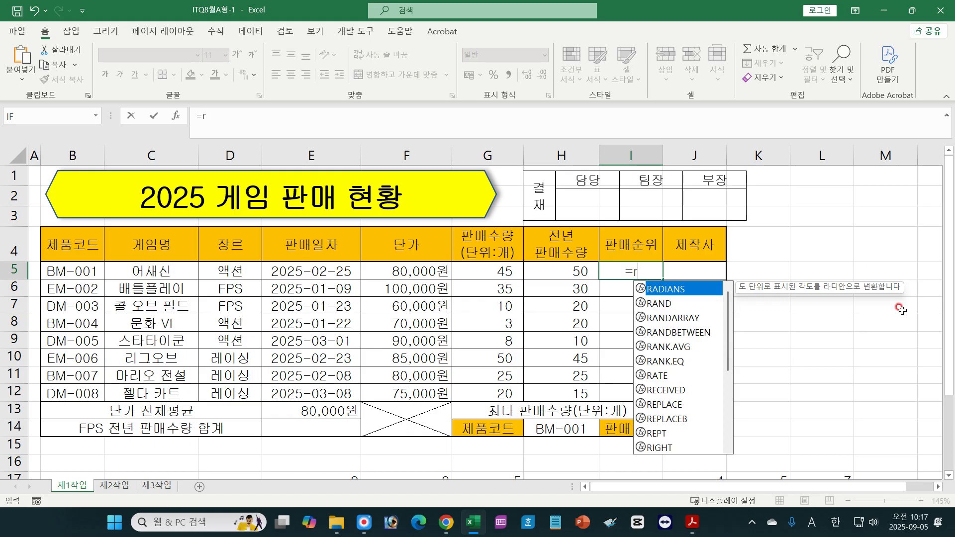
pyautogui.doubleClick(679, 362)
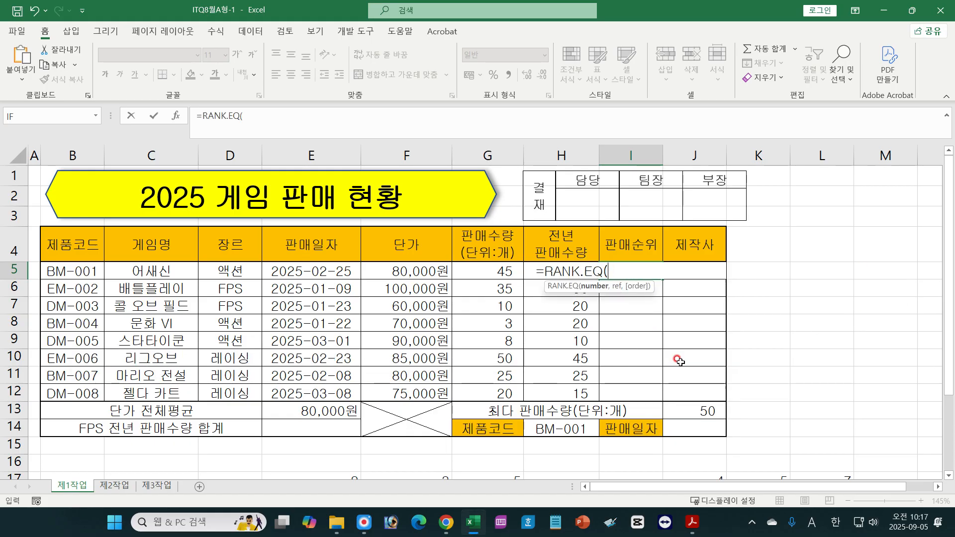
pyautogui.click(479, 271)
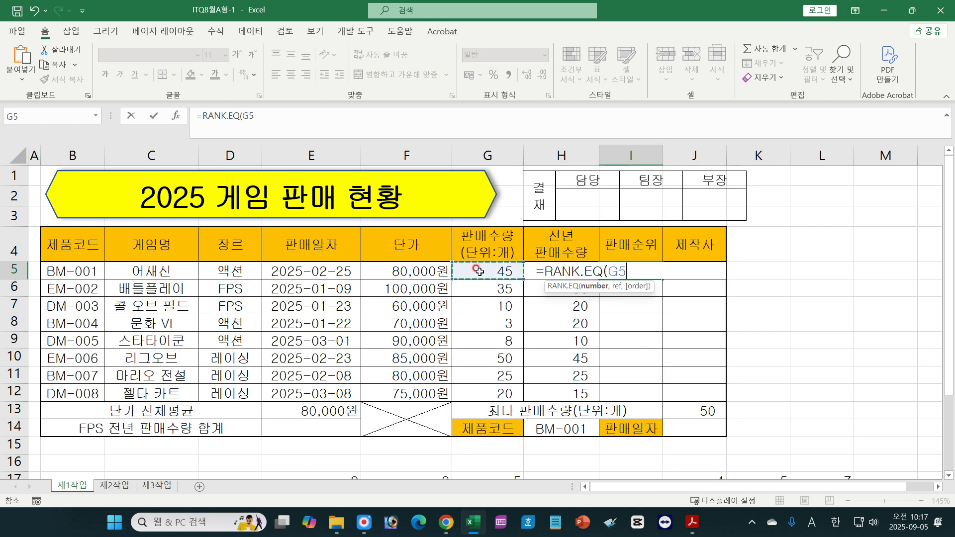
pyautogui.write(',')
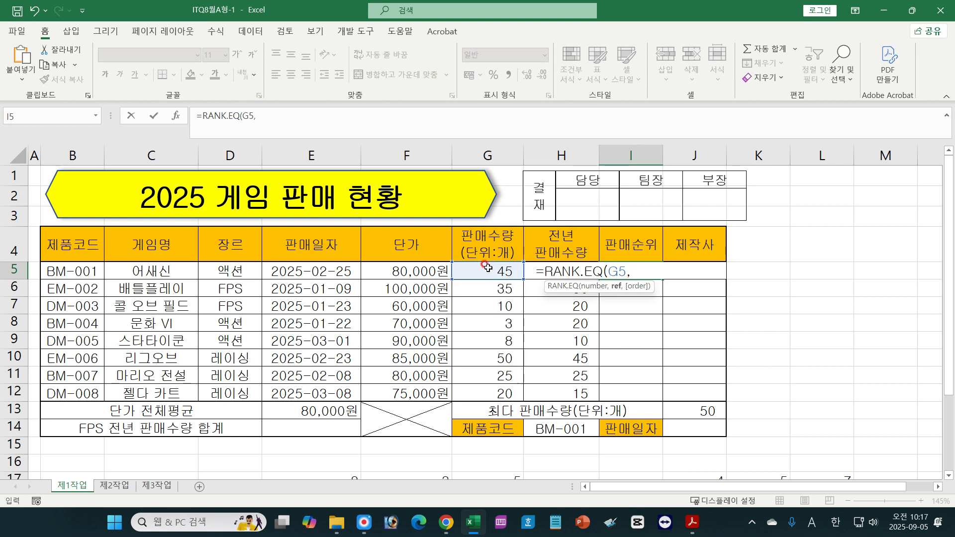
pyautogui.moveTo(487, 268); pyautogui.dragTo(494, 394)
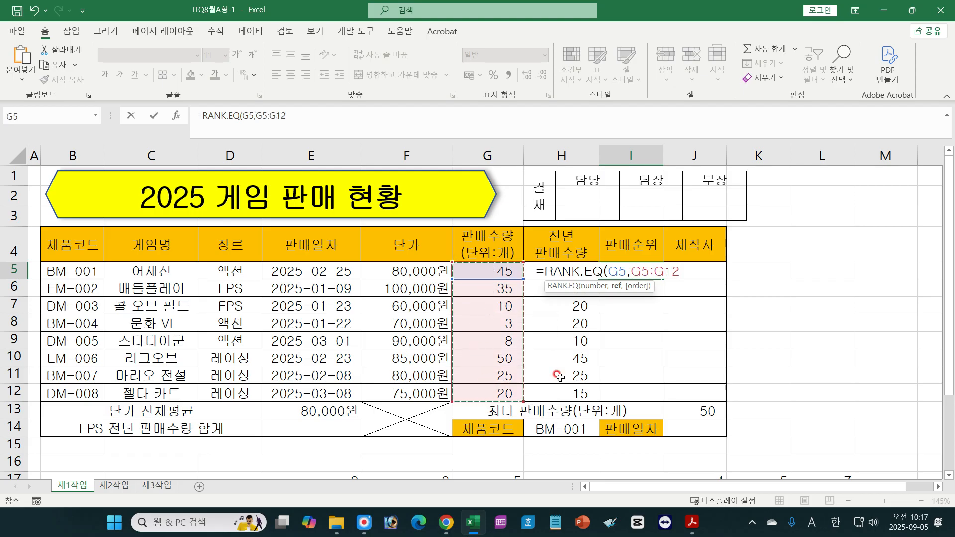
pyautogui.click(664, 272)
pyautogui.press('F4')
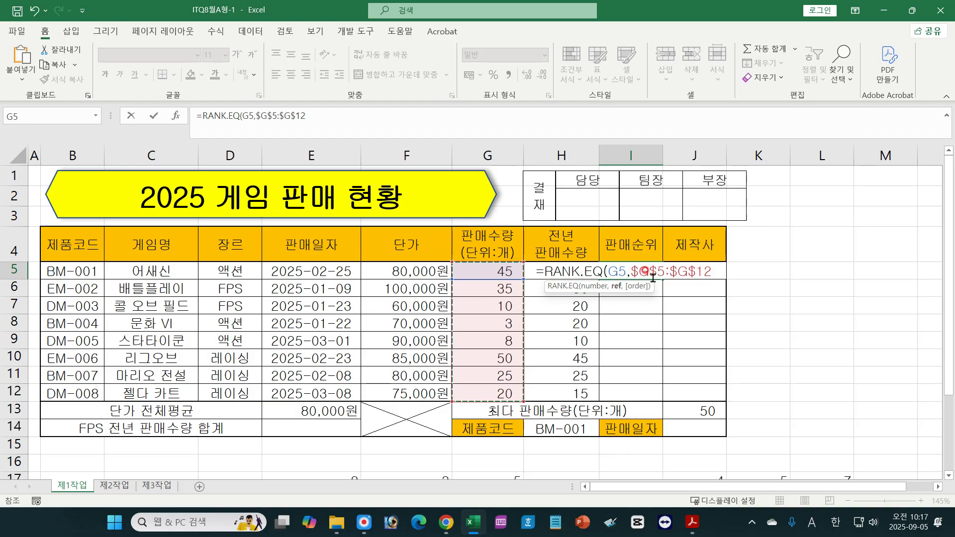
# Close the RANK.EQ formula in I5, try to append the & operator to it, and discard the entry.
pyautogui.click(680, 272)
pyautogui.moveTo(651, 275); pyautogui.dragTo(687, 273)
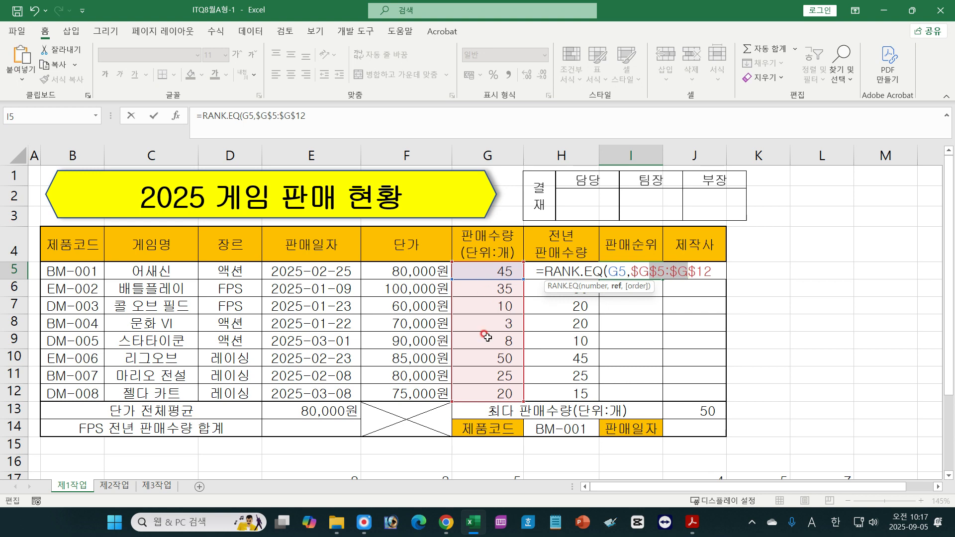
pyautogui.click(711, 269)
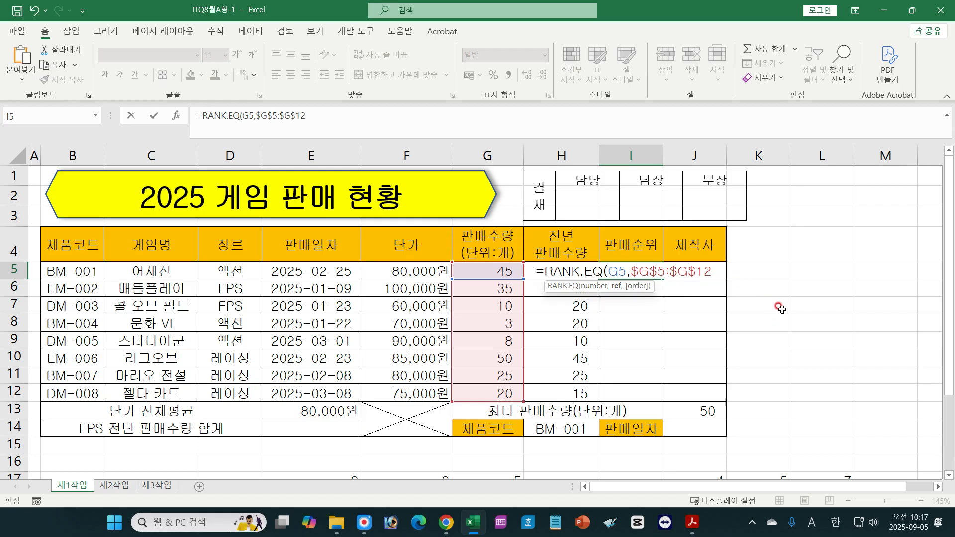
pyautogui.write(')')
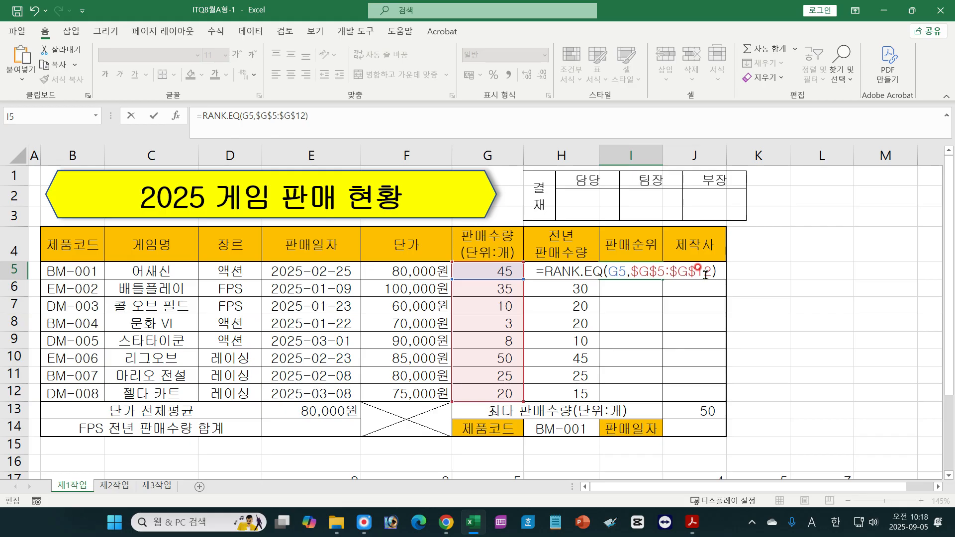
pyautogui.moveTo(545, 271); pyautogui.dragTo(721, 270)
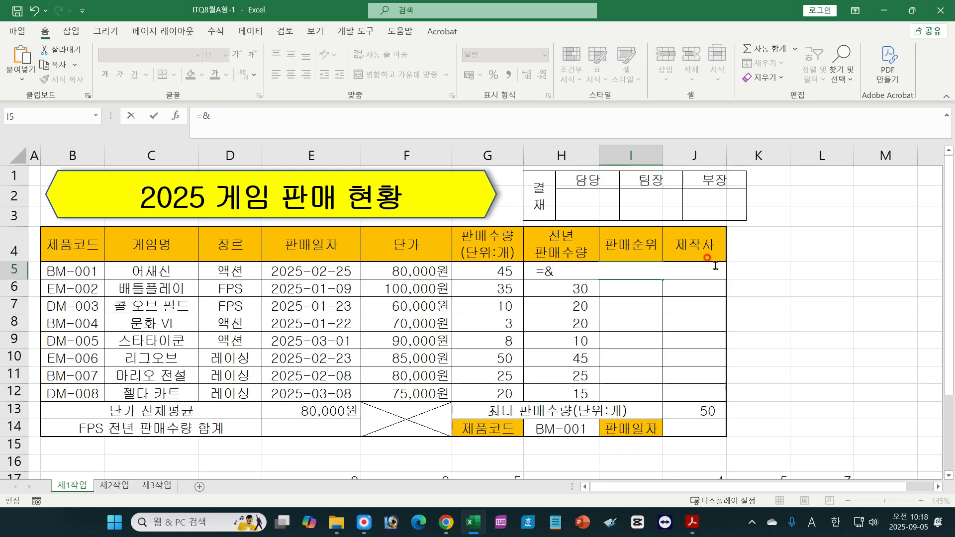
pyautogui.press('Escape')
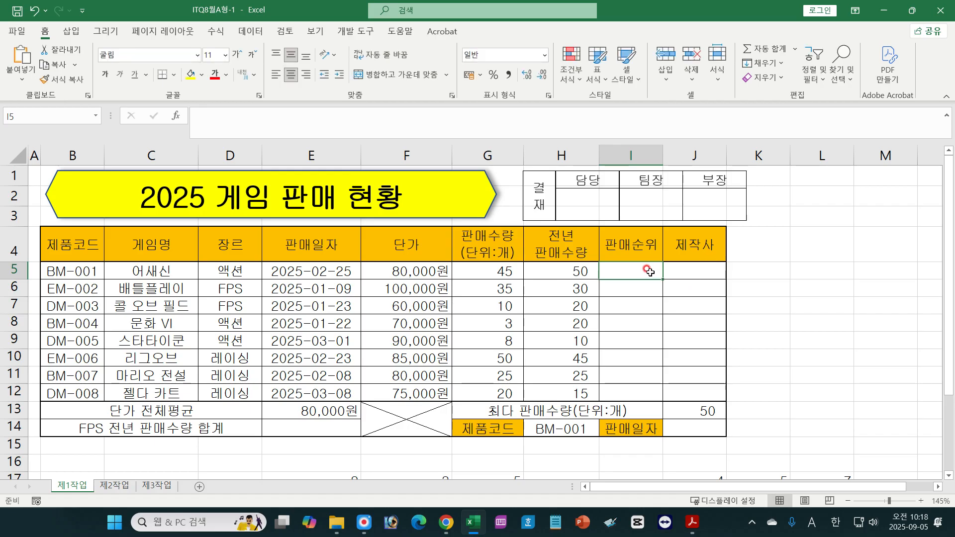
# Enter the formula =RANK.EQ(G5,$G$5:$G$12)&"위" in I5.
pyautogui.write('=ra')
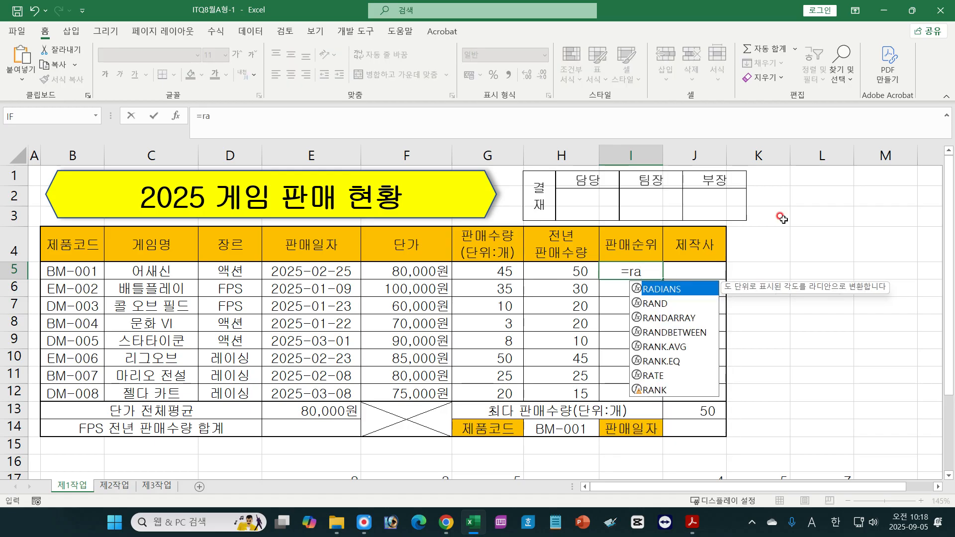
pyautogui.doubleClick(675, 361)
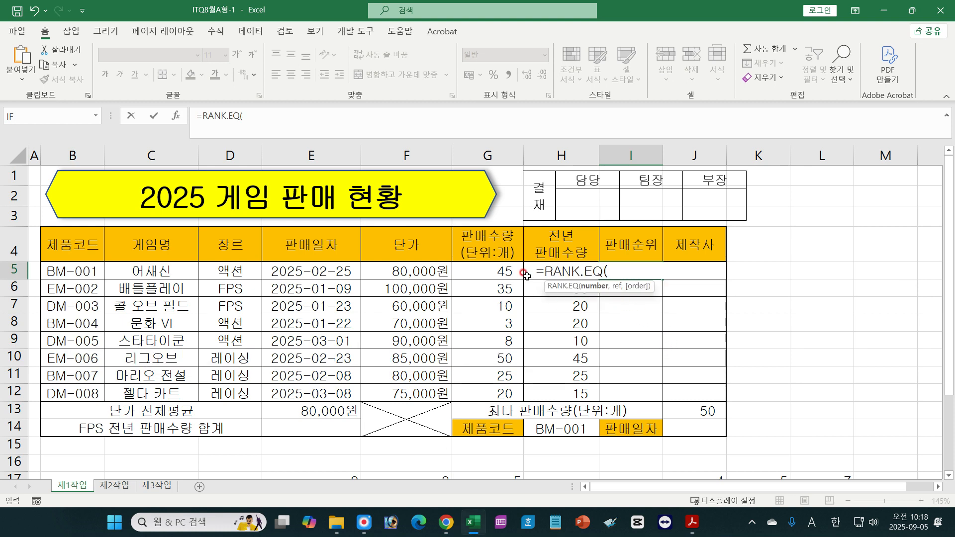
pyautogui.click(483, 270)
pyautogui.write(',')
pyautogui.moveTo(483, 270); pyautogui.dragTo(487, 394)
pyautogui.press('F4')
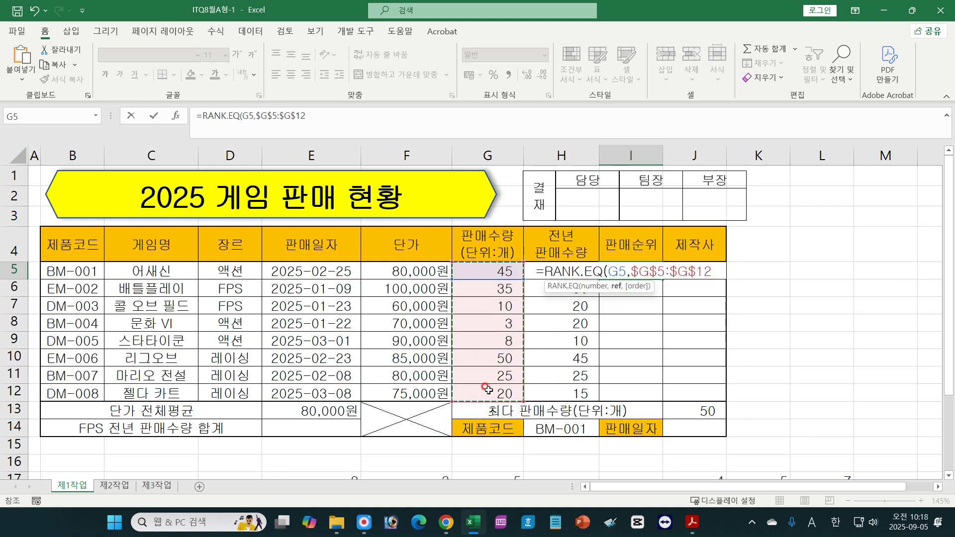
pyautogui.write(')')
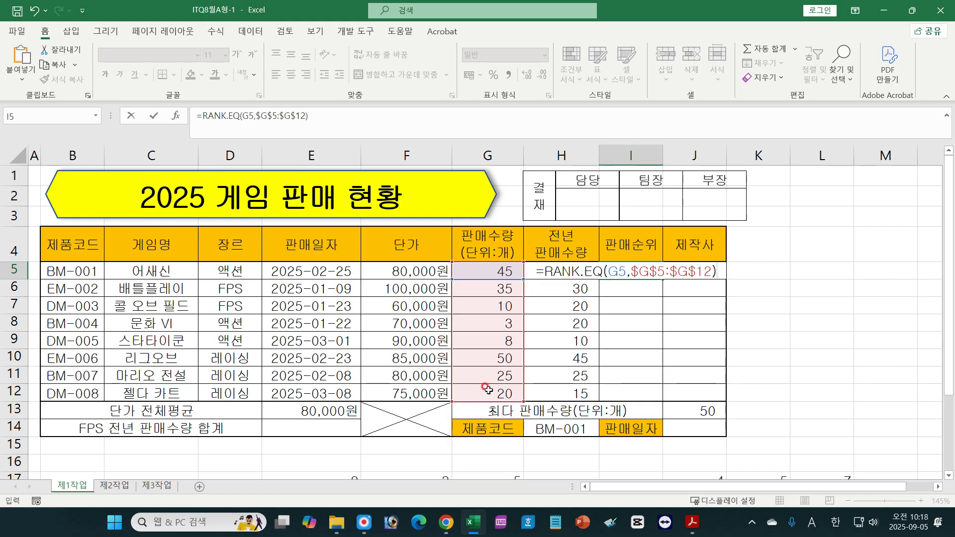
pyautogui.write('&')
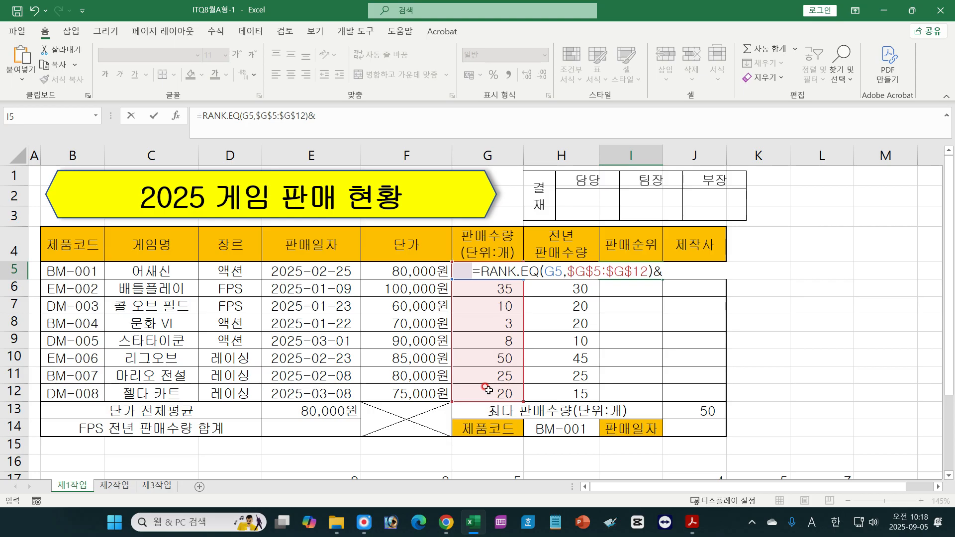
pyautogui.write('"위"')
pyautogui.press('Return')
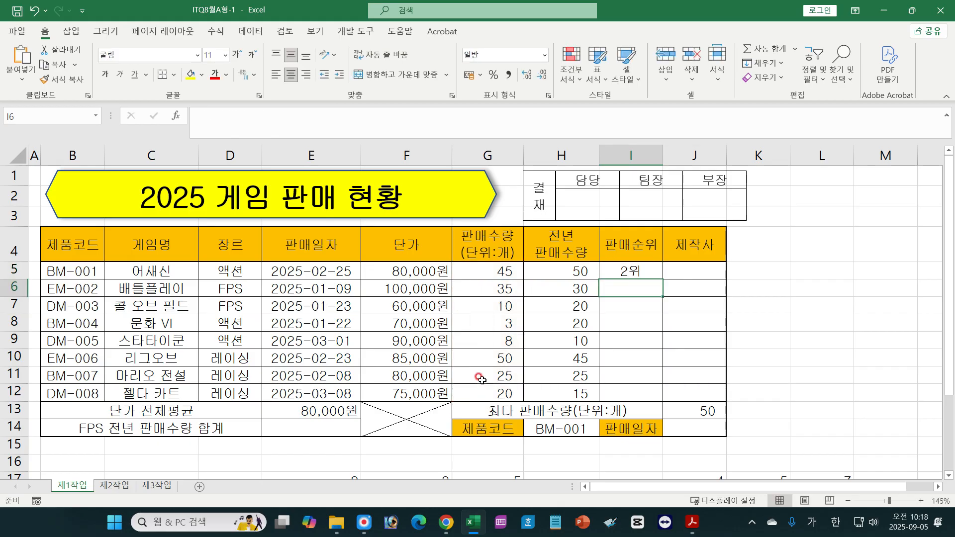
# Fill the I5 rank formula down through I12 without copying the formatting.
pyautogui.click(631, 272)
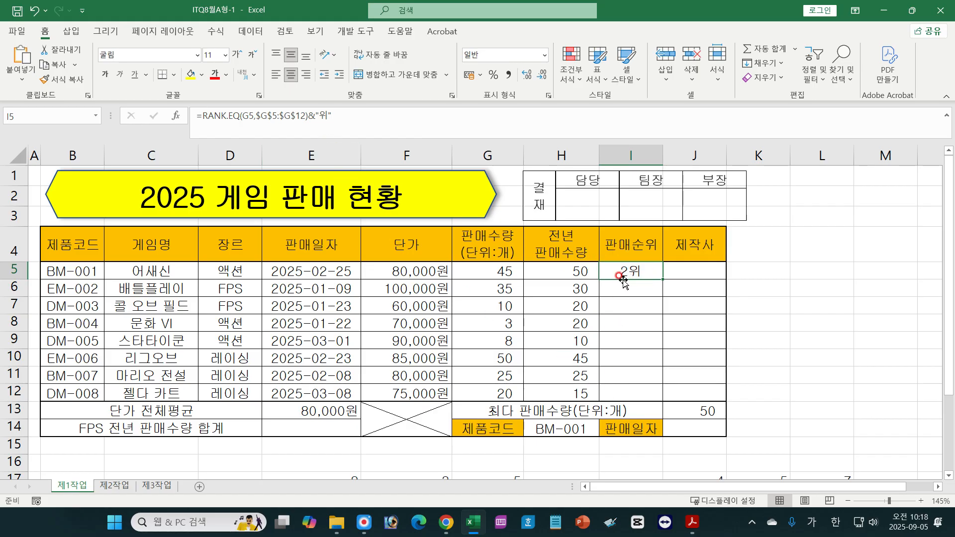
pyautogui.moveTo(663, 279); pyautogui.dragTo(659, 399)
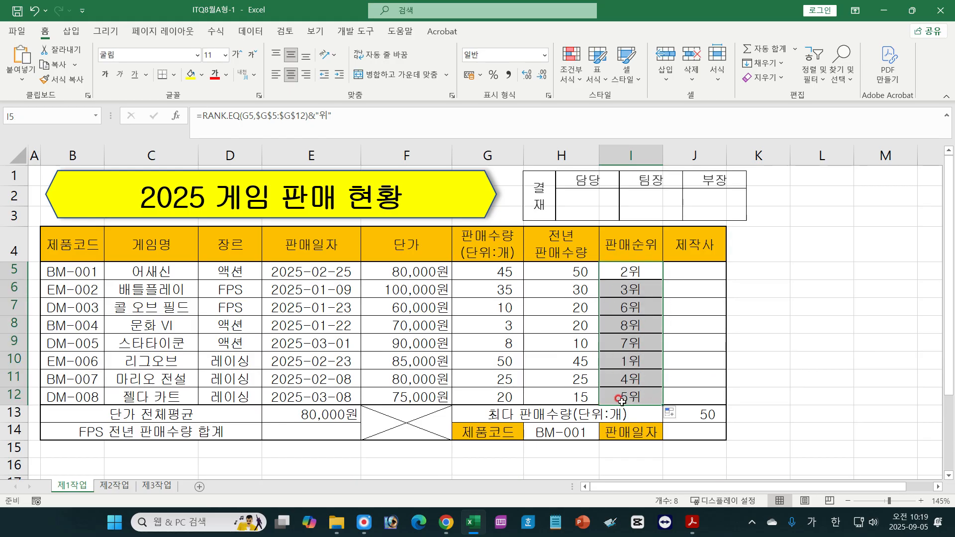
pyautogui.click(674, 417)
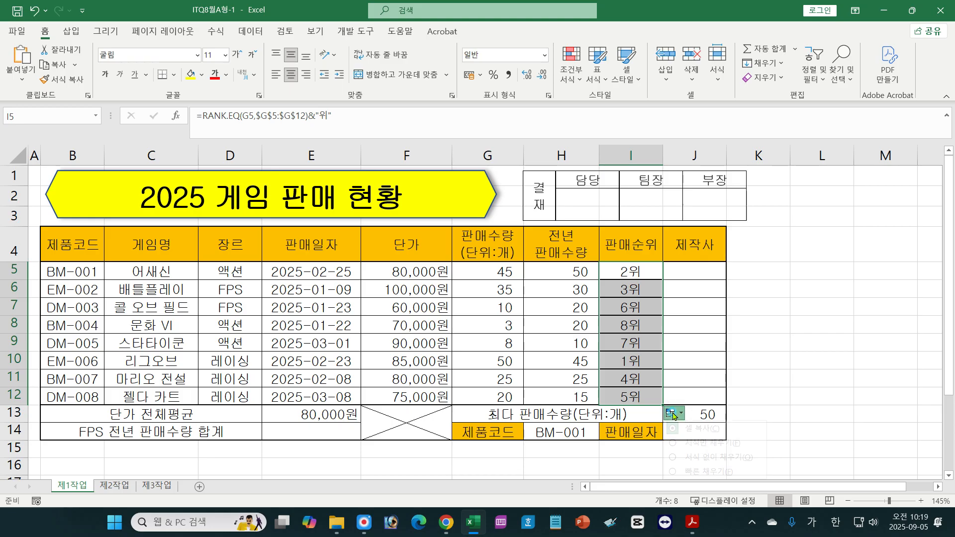
pyautogui.click(672, 457)
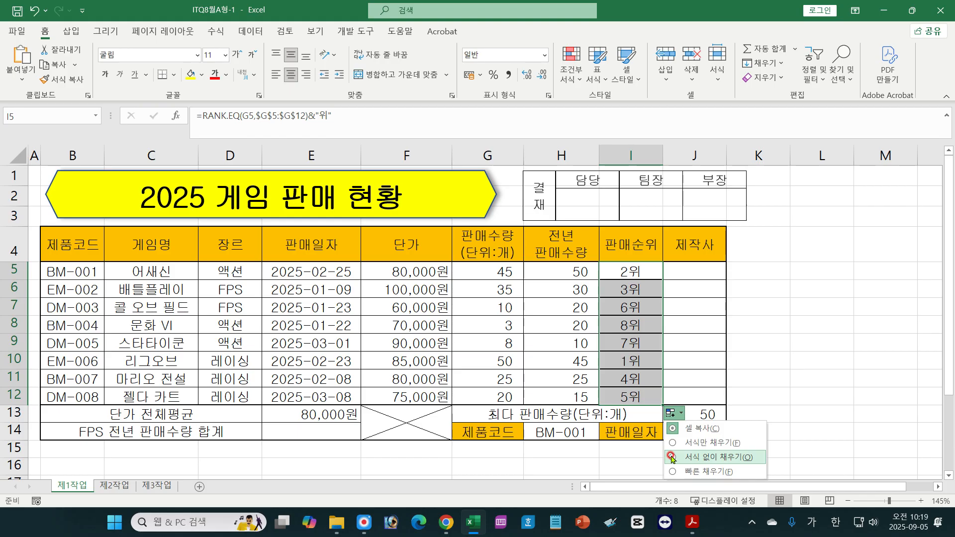
pyautogui.click(672, 456)
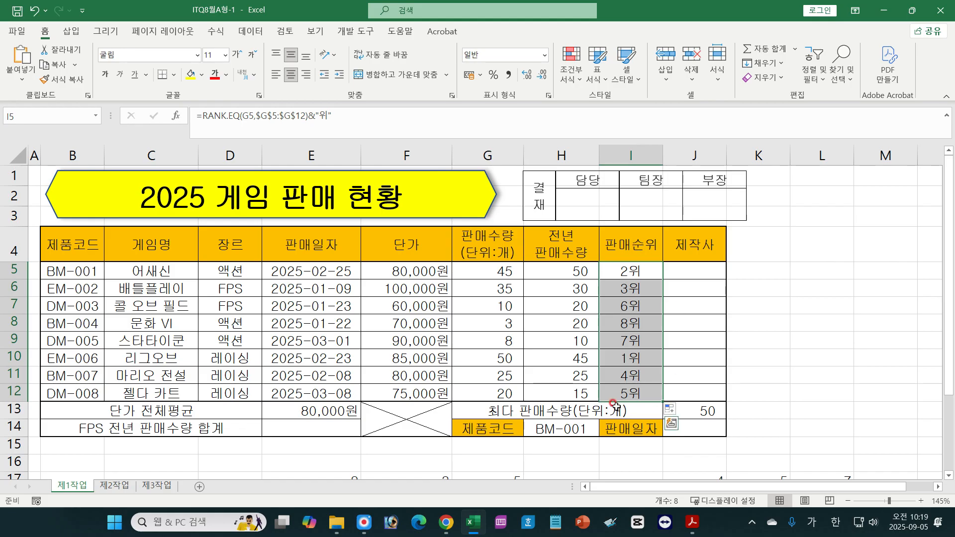
pyautogui.click(624, 277)
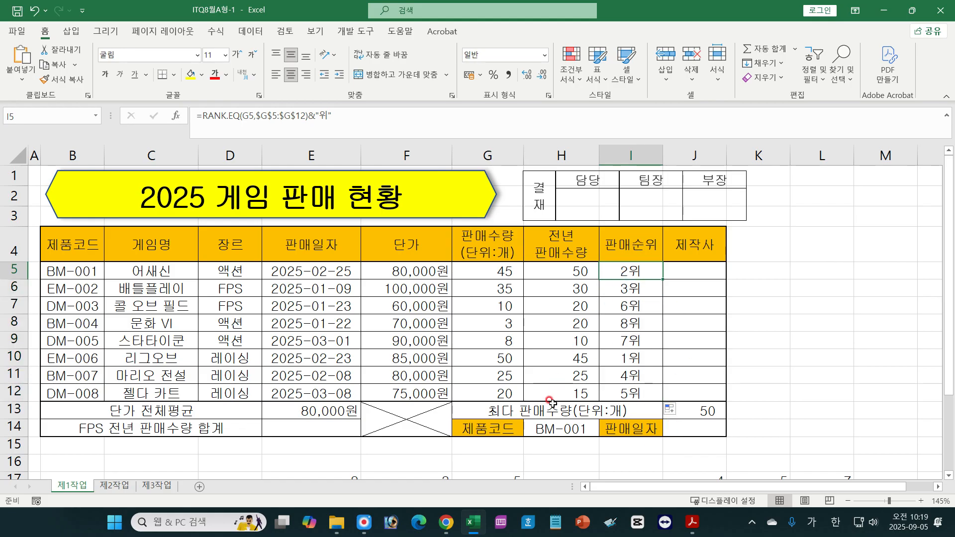
# Switch to the exam PDF, read task (5) on the maximum sales quantity and its required function, and return to Excel.
pyautogui.hotkey('alt', 'Tab')
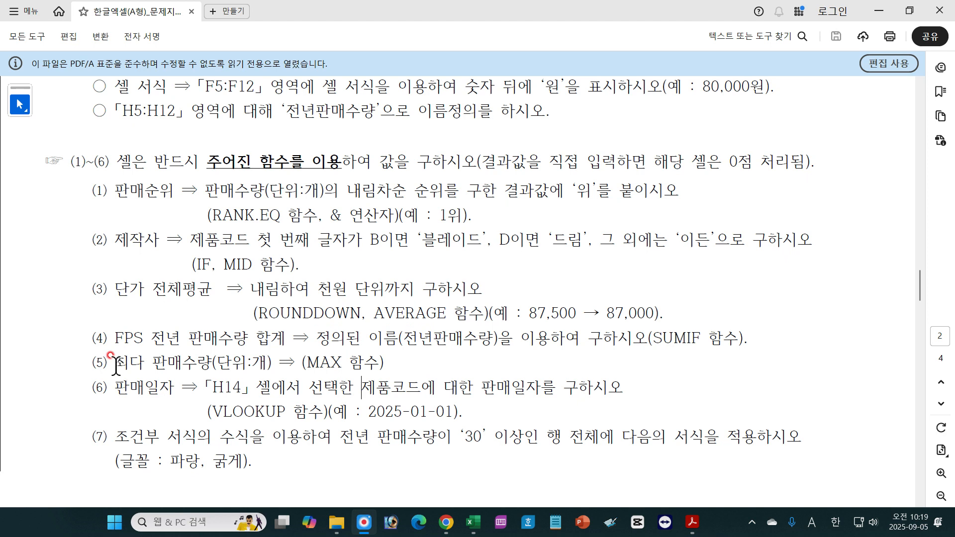
pyautogui.moveTo(115, 364); pyautogui.dragTo(341, 365)
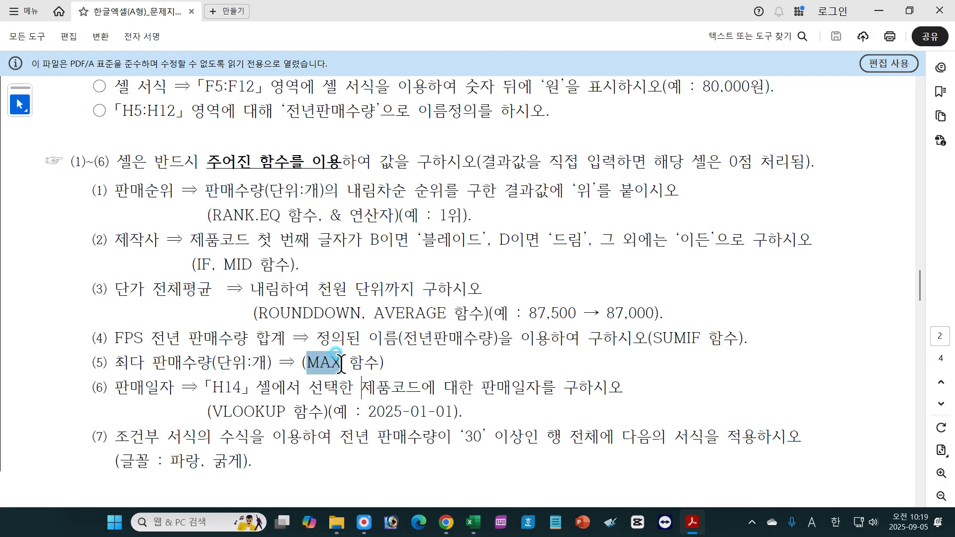
pyautogui.click(473, 522)
# Begin a formula in J13 with the MAX function.
pyautogui.click(694, 409)
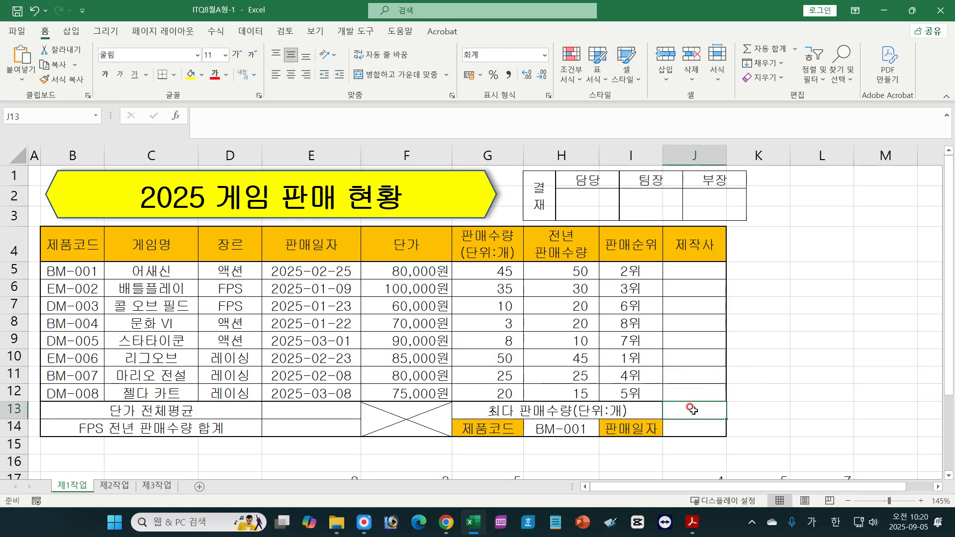
pyautogui.write('=ㅡ')
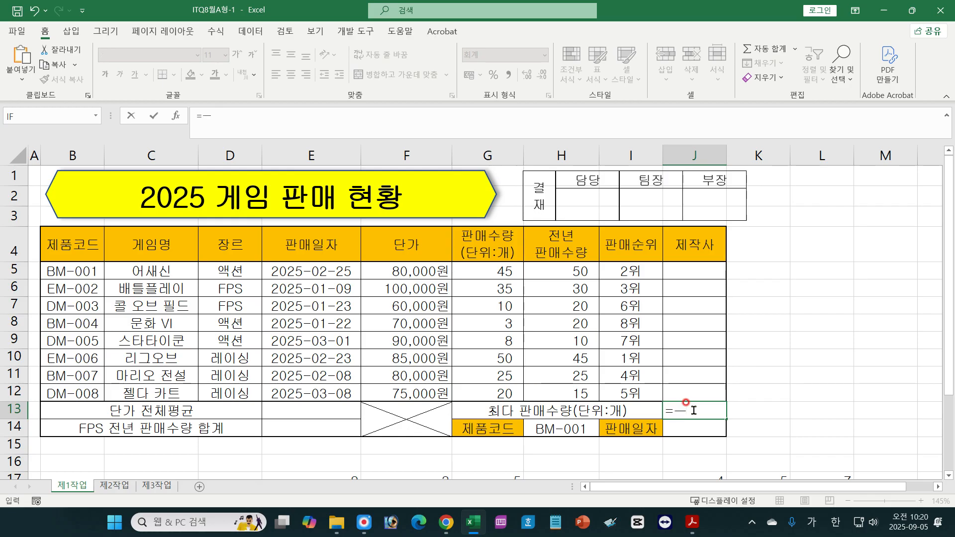
pyautogui.press('Hangul')
pyautogui.write('m')
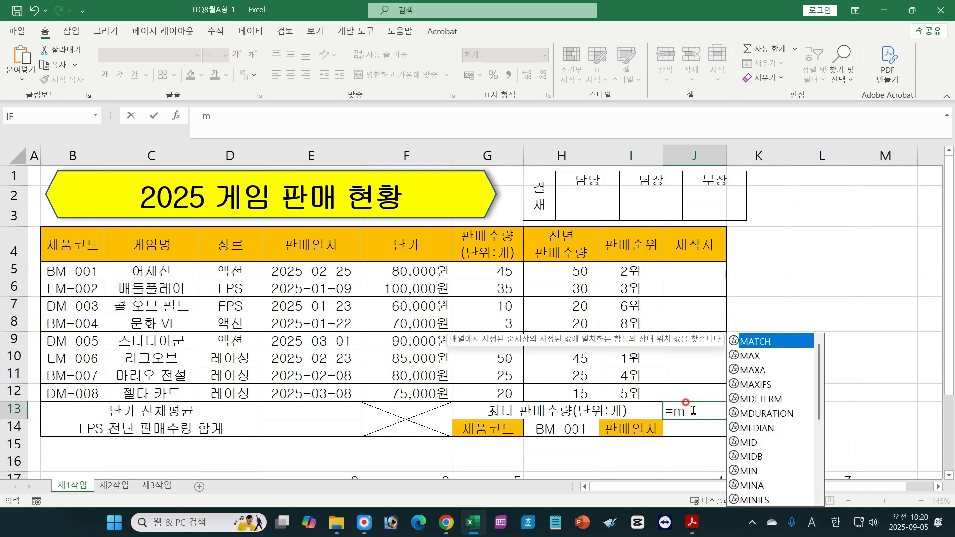
pyautogui.press('Down')
pyautogui.press('Down')
pyautogui.press('Up')
pyautogui.press('Up')
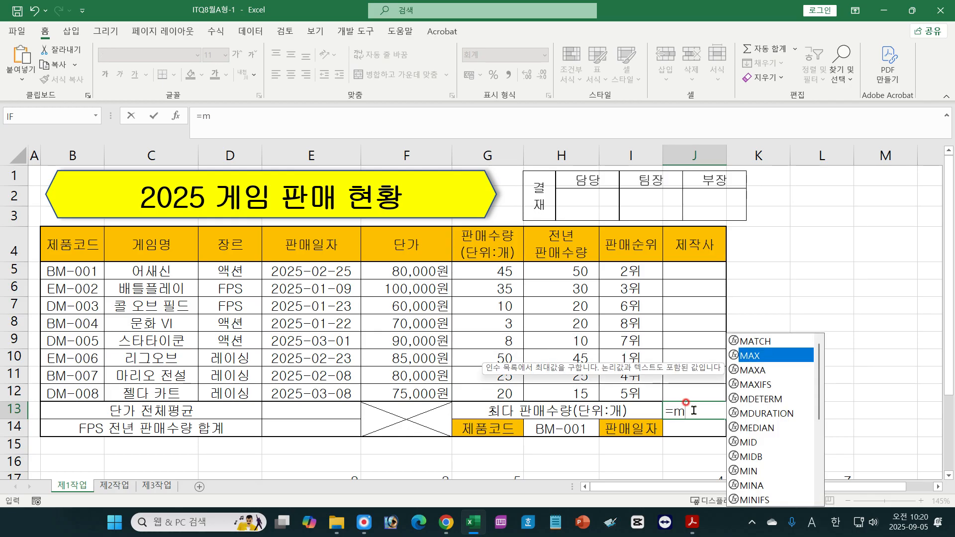
pyautogui.press('Down')
pyautogui.press('Down')
pyautogui.press('Down')
pyautogui.press('Up')
pyautogui.press('Up')
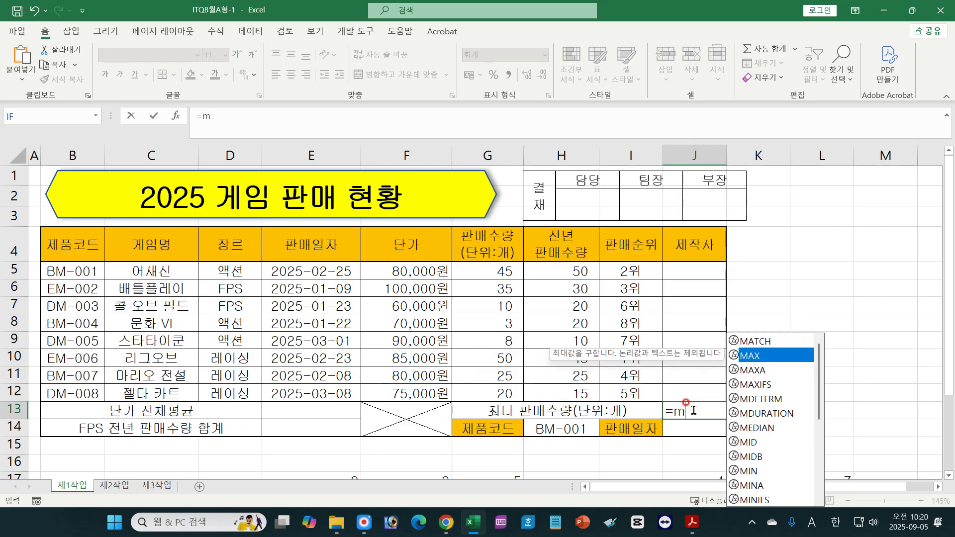
pyautogui.press('Tab')
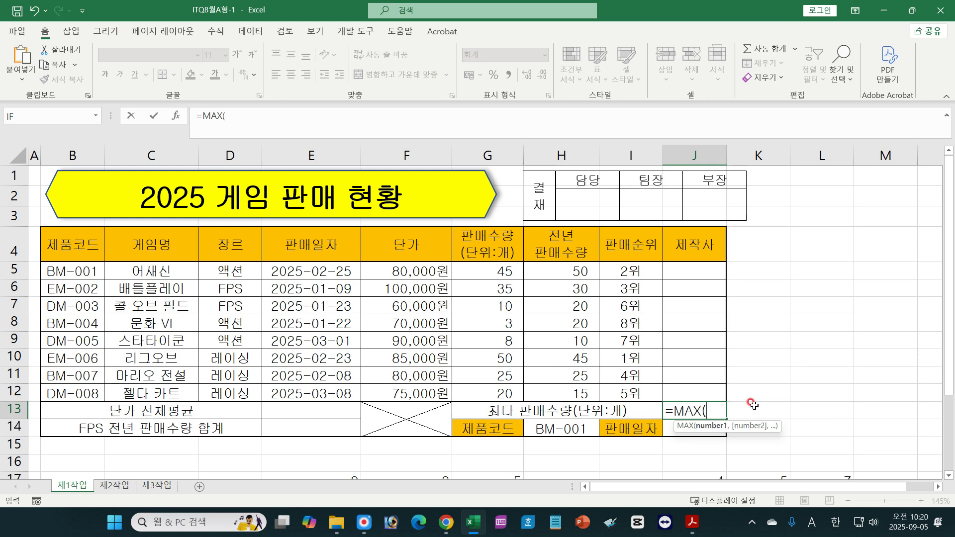
# Complete the MAX formula in J13 with the sales quantity range G5:G12.
pyautogui.moveTo(500, 271); pyautogui.dragTo(497, 385)
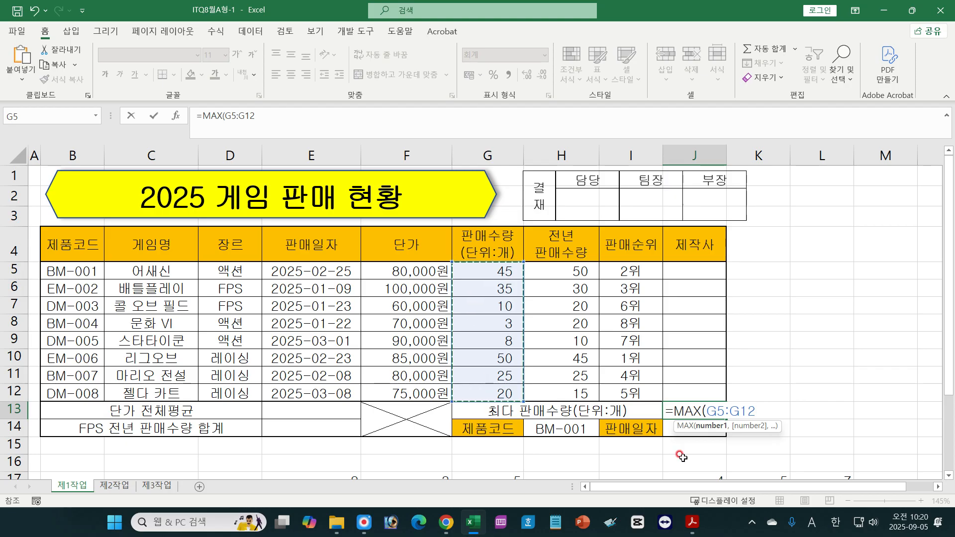
pyautogui.write(')')
pyautogui.press('Return')
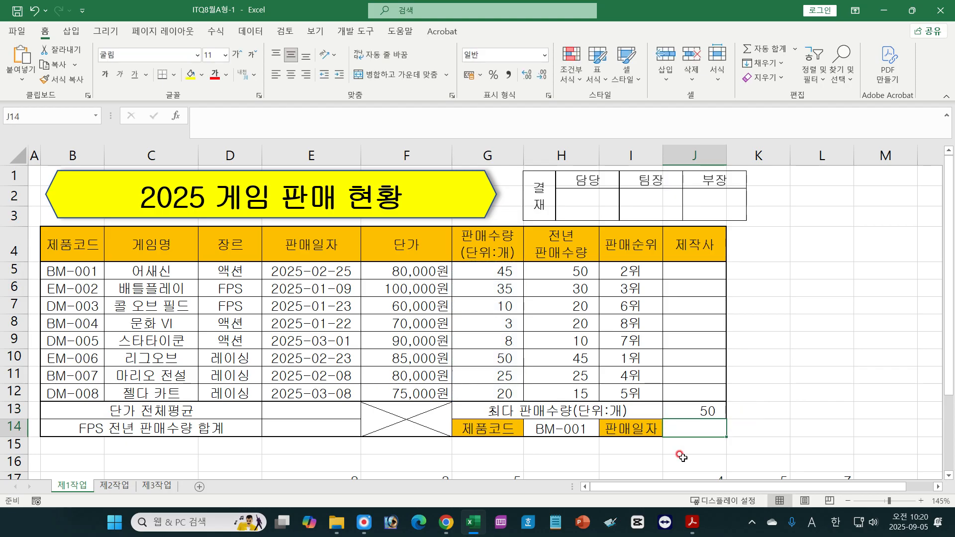
pyautogui.click(692, 409)
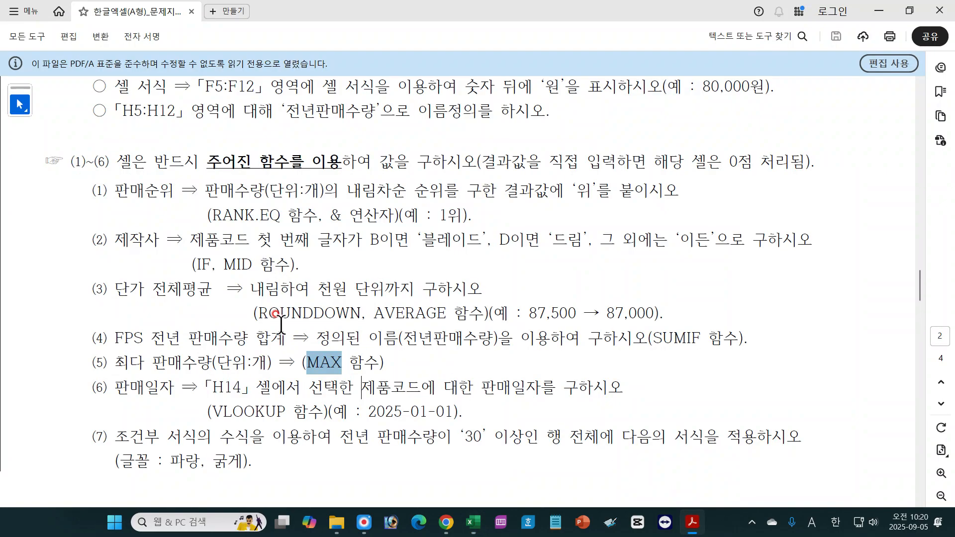
# Switch to the exam PDF and read task (3) on the overall unit price average, its functions and its rounding example.
pyautogui.click(693, 523)
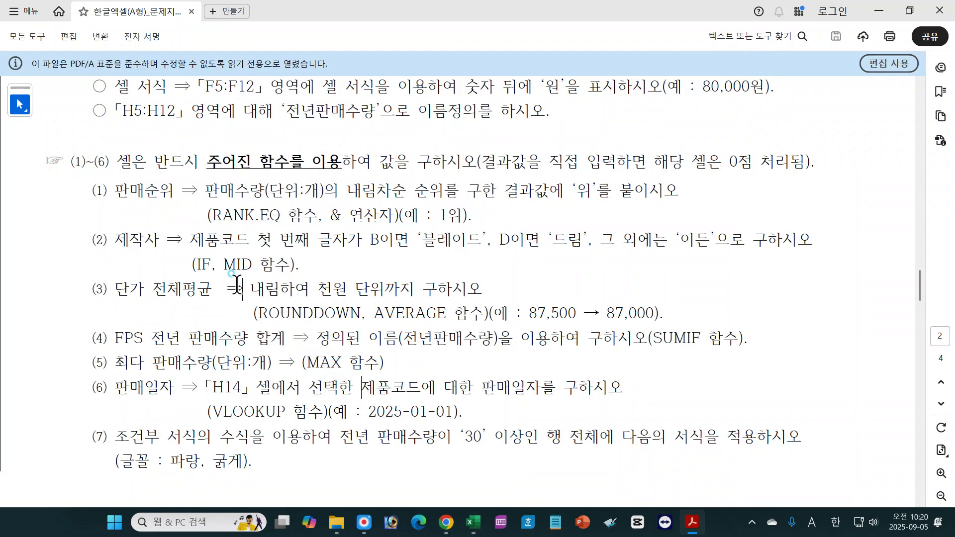
pyautogui.moveTo(117, 290); pyautogui.dragTo(476, 292)
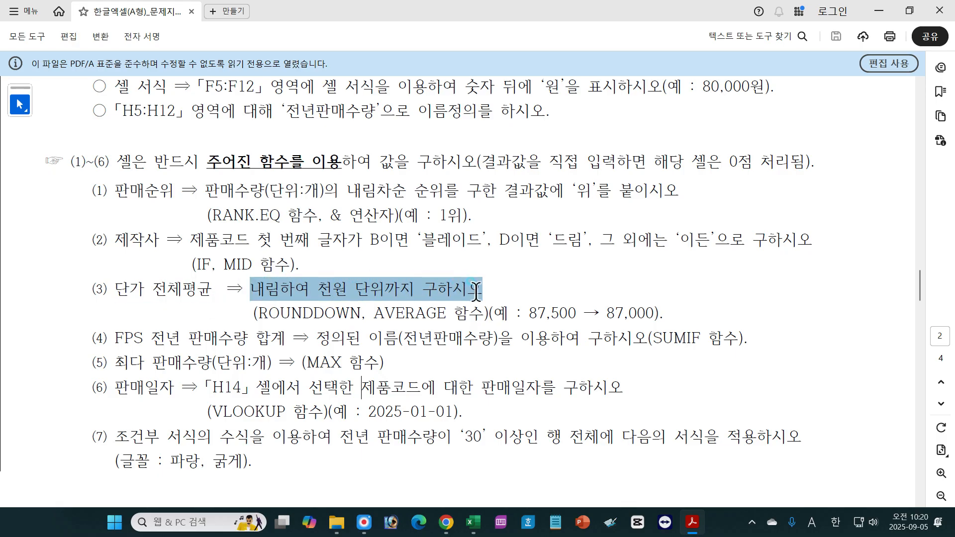
pyautogui.click(498, 289)
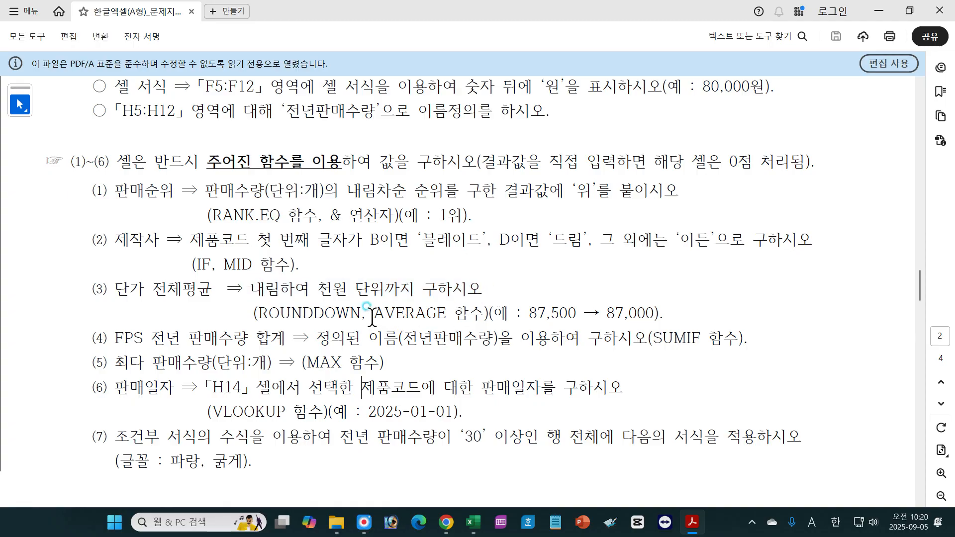
pyautogui.moveTo(372, 313); pyautogui.dragTo(446, 314)
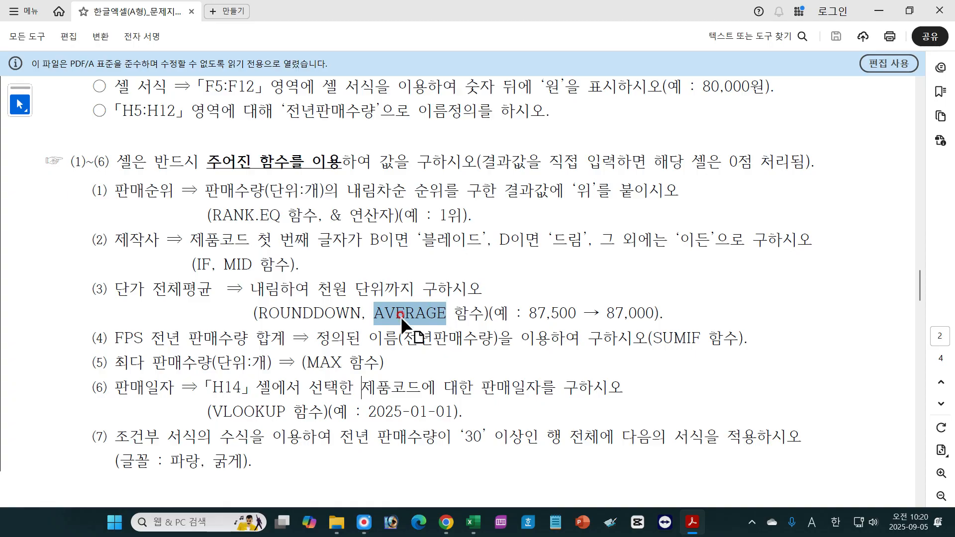
pyautogui.moveTo(257, 313); pyautogui.dragTo(362, 315)
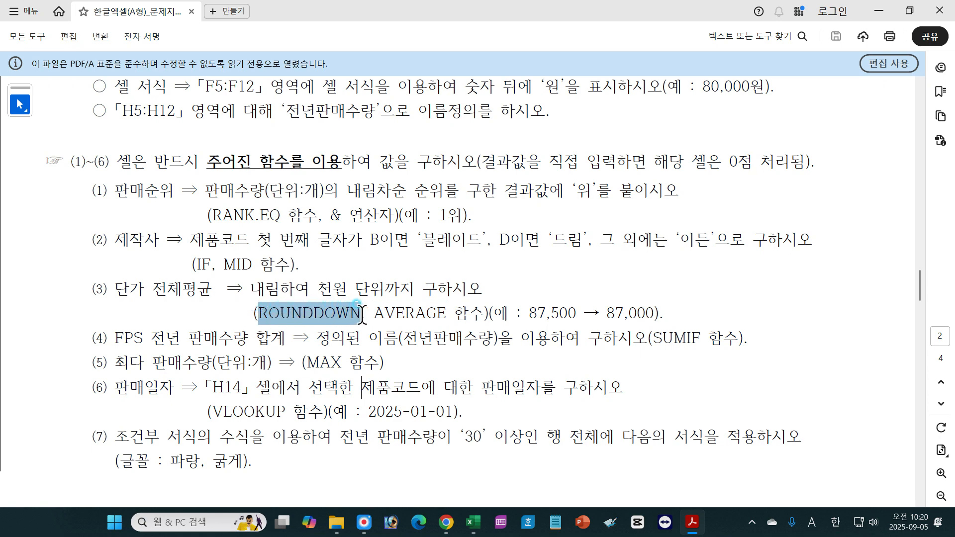
pyautogui.moveTo(250, 289); pyautogui.dragTo(279, 292)
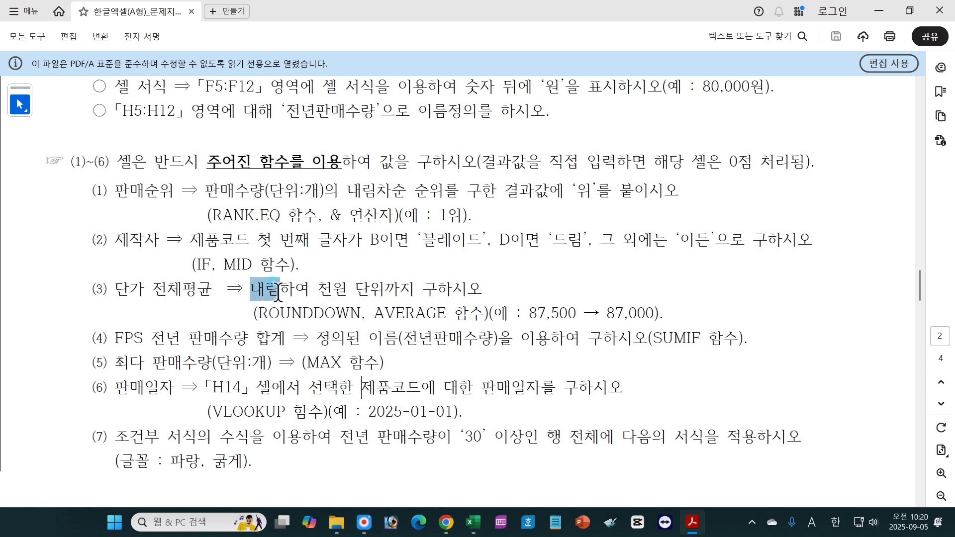
pyautogui.moveTo(628, 315); pyautogui.dragTo(658, 317)
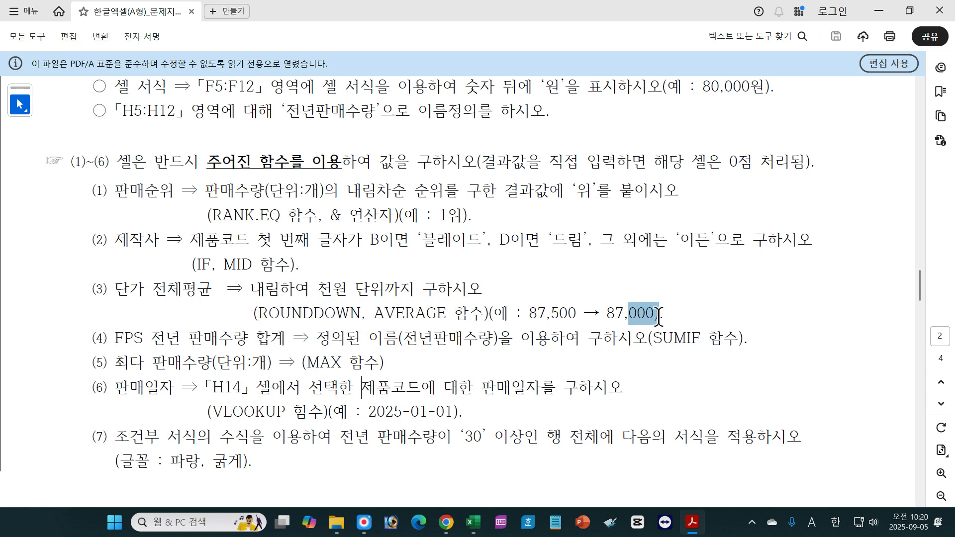
pyautogui.moveTo(527, 313)
pyautogui.mouseDown()
pyautogui.moveTo(651, 312)
pyautogui.moveTo(654, 321)
pyautogui.mouseUp()
pyautogui.click(653, 322)
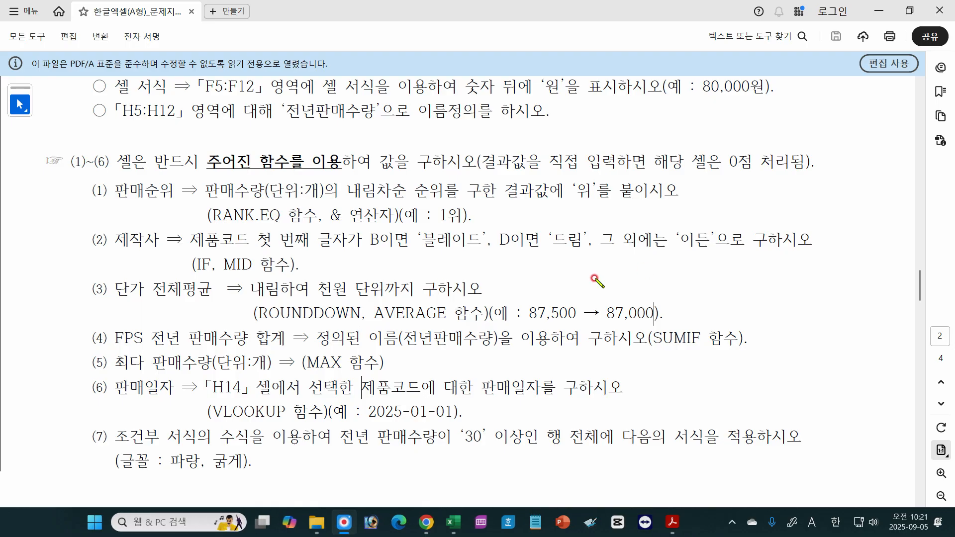
# Handwrite =Rounddown(Average(단가), -3) beside task (3) and underline the 000 in the example 87,000.
pyautogui.moveTo(617, 277)
pyautogui.mouseDown()
pyautogui.moveTo(625, 264)
pyautogui.moveTo(674, 275)
pyautogui.moveTo(689, 291)
pyautogui.moveTo(696, 278)
pyautogui.moveTo(740, 277)
pyautogui.moveTo(710, 276)
pyautogui.moveTo(717, 281)
pyautogui.mouseUp()
pyautogui.moveTo(722, 271); pyautogui.dragTo(726, 276)
pyautogui.moveTo(614, 290); pyautogui.dragTo(749, 296)
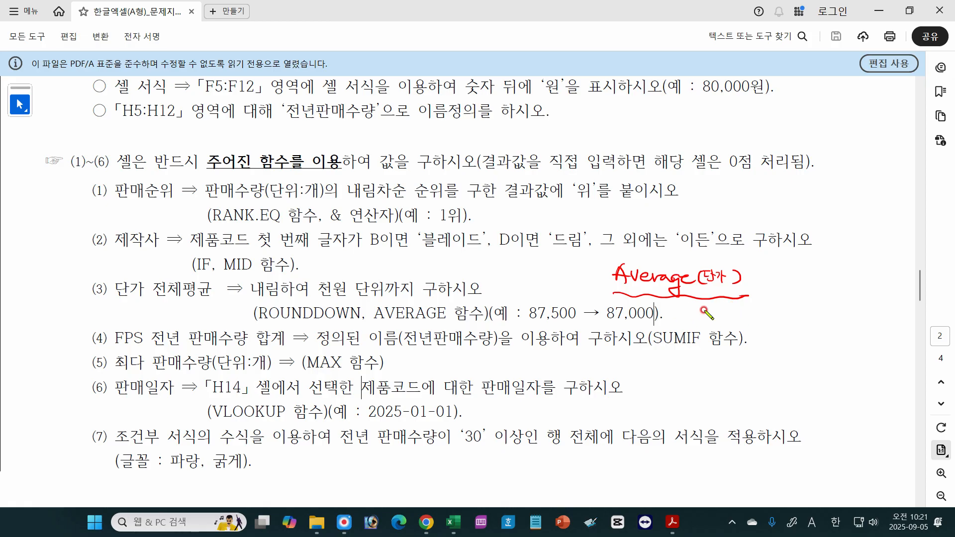
pyautogui.moveTo(502, 272)
pyautogui.mouseDown()
pyautogui.moveTo(538, 279)
pyautogui.moveTo(578, 269)
pyautogui.moveTo(621, 298)
pyautogui.mouseUp()
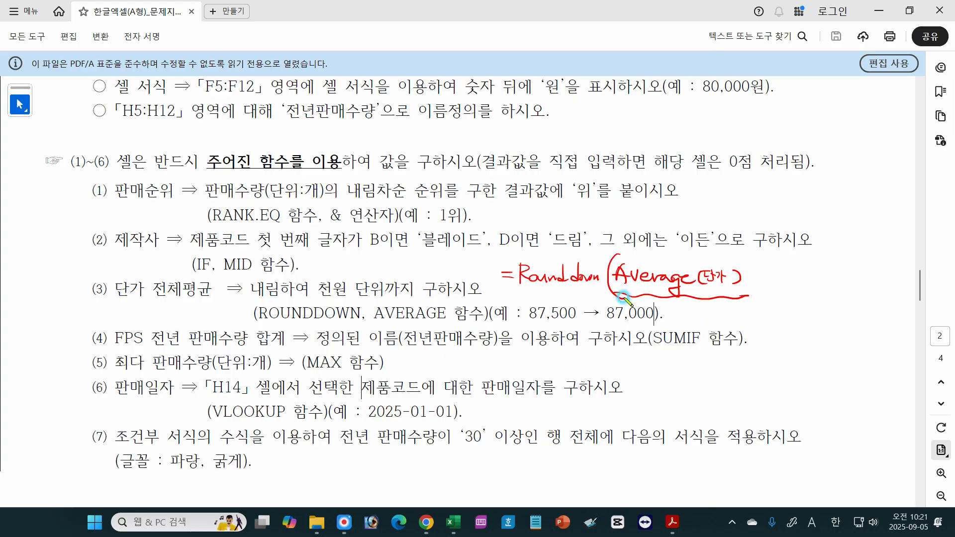
pyautogui.moveTo(761, 289); pyautogui.dragTo(755, 300)
pyautogui.moveTo(779, 298); pyautogui.dragTo(816, 299)
pyautogui.moveTo(629, 322); pyautogui.dragTo(655, 322)
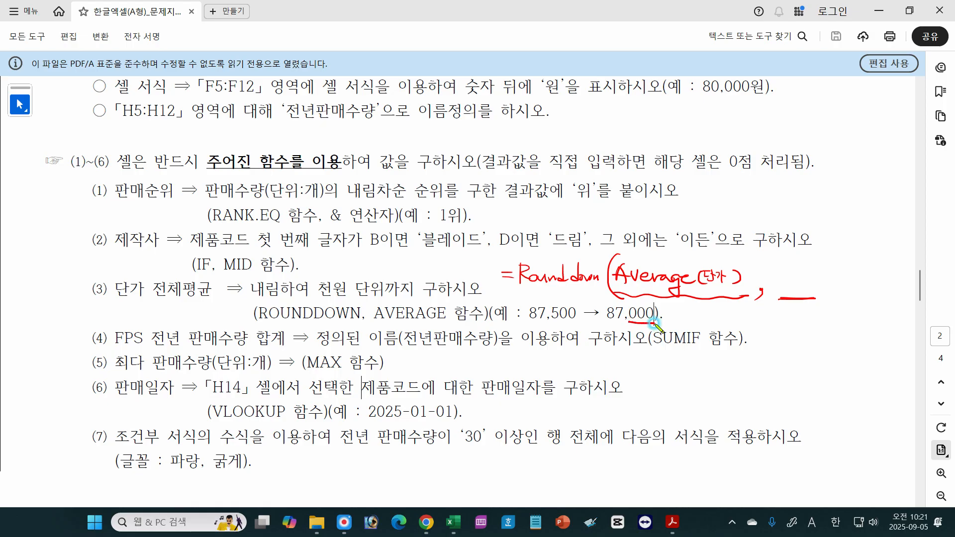
pyautogui.moveTo(785, 282)
pyautogui.mouseDown()
pyautogui.moveTo(801, 287)
pyautogui.moveTo(827, 266)
pyautogui.moveTo(820, 298)
pyautogui.mouseUp()
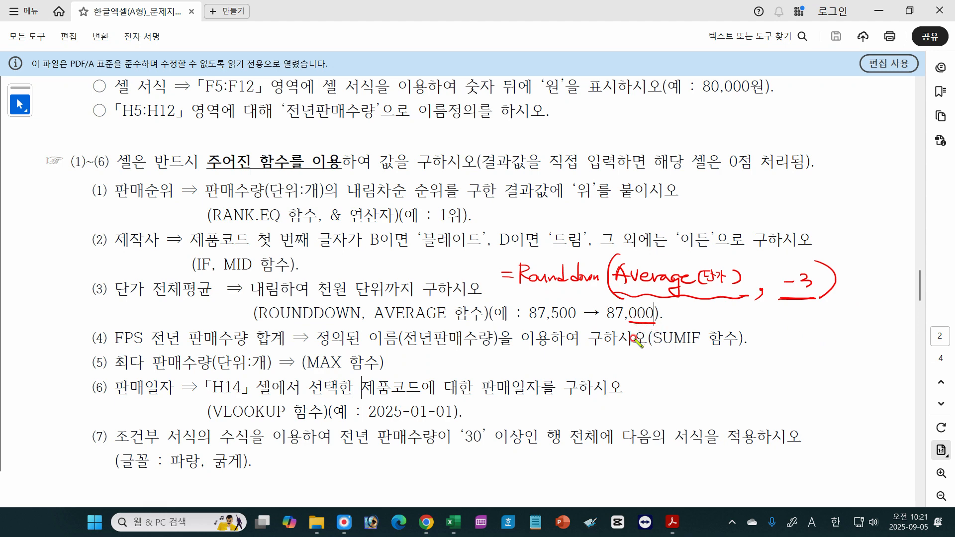
# Handwrite rounding examples for 87,525 with digit arguments -2, -1 and 0 below task (3), and clear all handwritten notes.
pyautogui.moveTo(542, 351)
pyautogui.mouseDown()
pyautogui.moveTo(536, 359)
pyautogui.moveTo(584, 354)
pyautogui.moveTo(591, 363)
pyautogui.mouseUp()
pyautogui.moveTo(604, 359)
pyautogui.mouseDown()
pyautogui.moveTo(681, 357)
pyautogui.moveTo(658, 374)
pyautogui.moveTo(697, 370)
pyautogui.moveTo(696, 392)
pyautogui.moveTo(721, 395)
pyautogui.mouseUp()
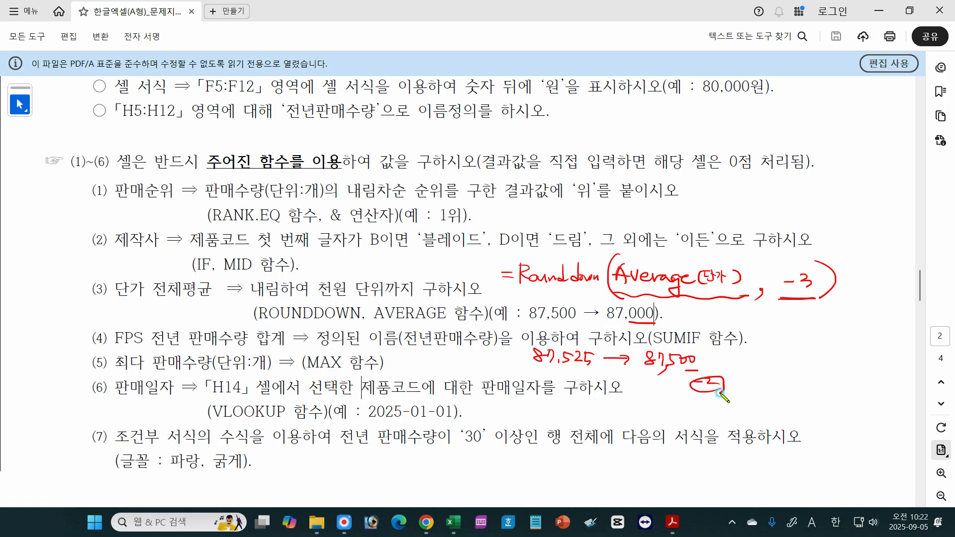
pyautogui.moveTo(661, 400)
pyautogui.mouseDown()
pyautogui.moveTo(669, 409)
pyautogui.moveTo(700, 404)
pyautogui.mouseUp()
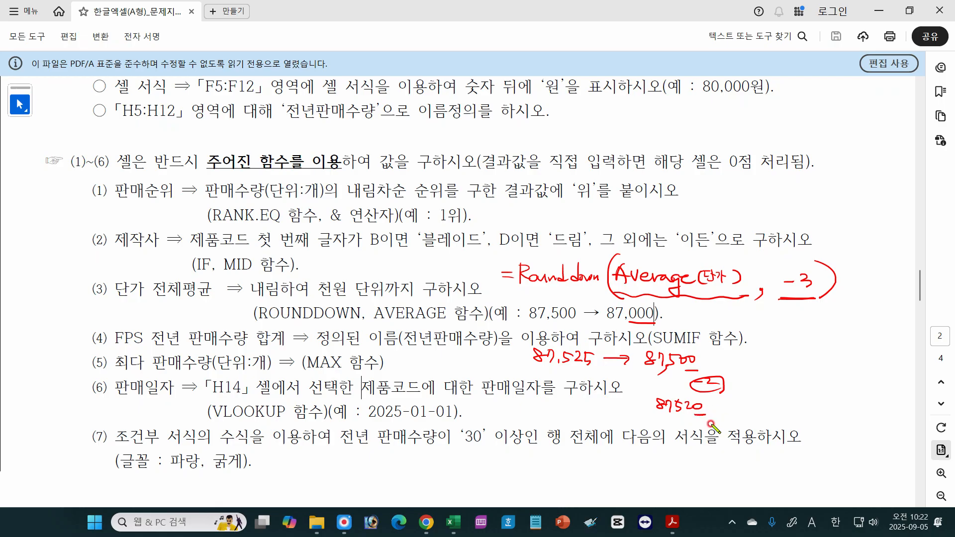
pyautogui.moveTo(719, 418); pyautogui.dragTo(719, 428)
pyautogui.moveTo(697, 401); pyautogui.dragTo(695, 412)
pyautogui.moveTo(698, 402); pyautogui.dragTo(710, 402)
pyautogui.moveTo(746, 411); pyautogui.dragTo(747, 412)
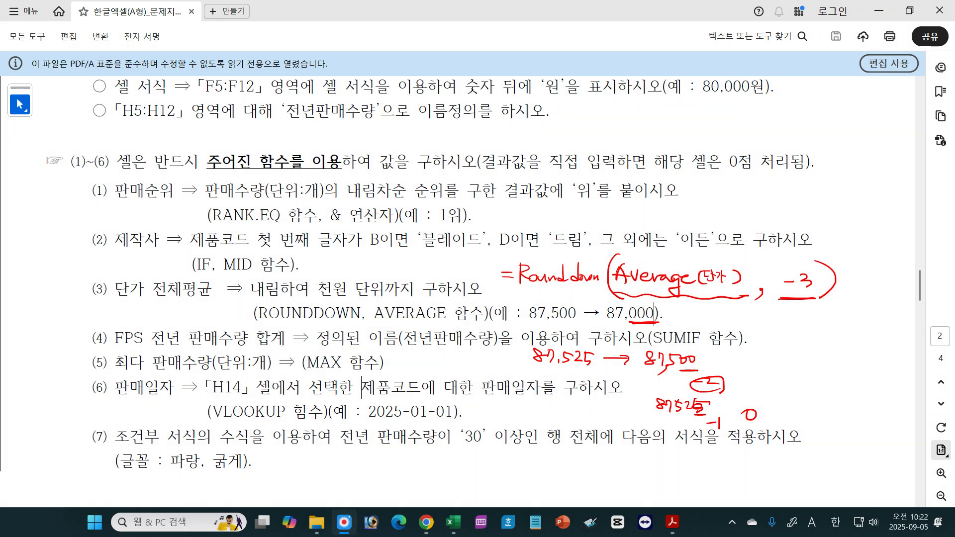
pyautogui.press('Escape')
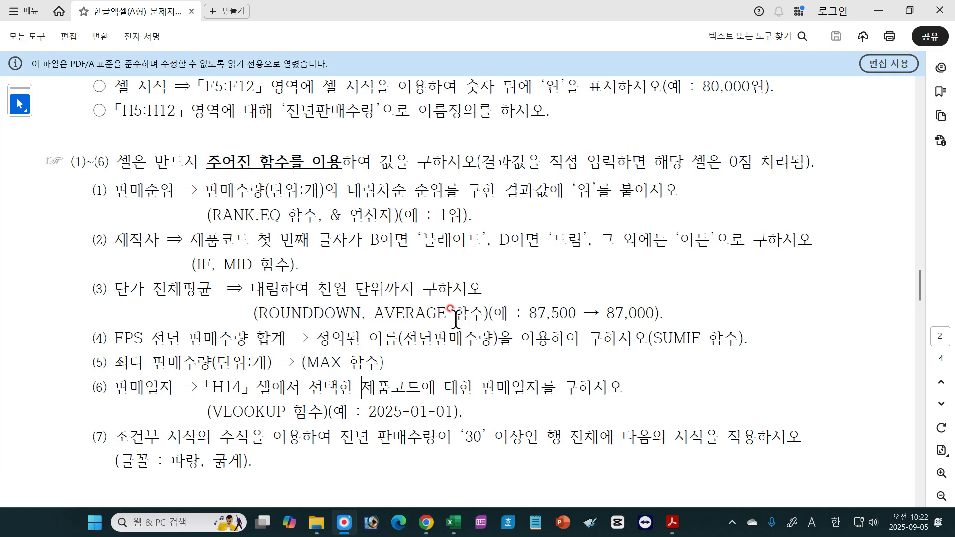
# Switch to the Excel workbook and enter =AVERAGE(F5:F12) in E13 as the start of the unit price average formula.
pyautogui.click(453, 523)
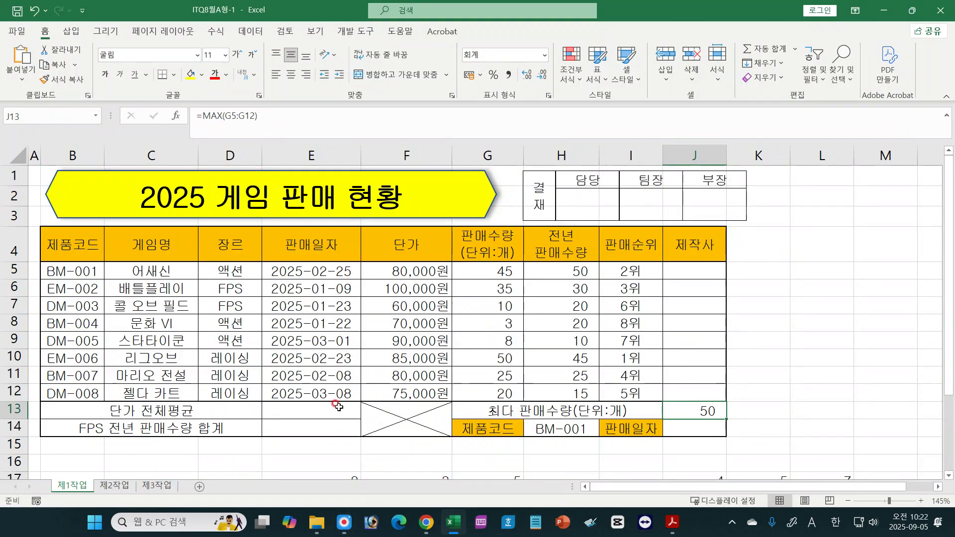
pyautogui.click(319, 411)
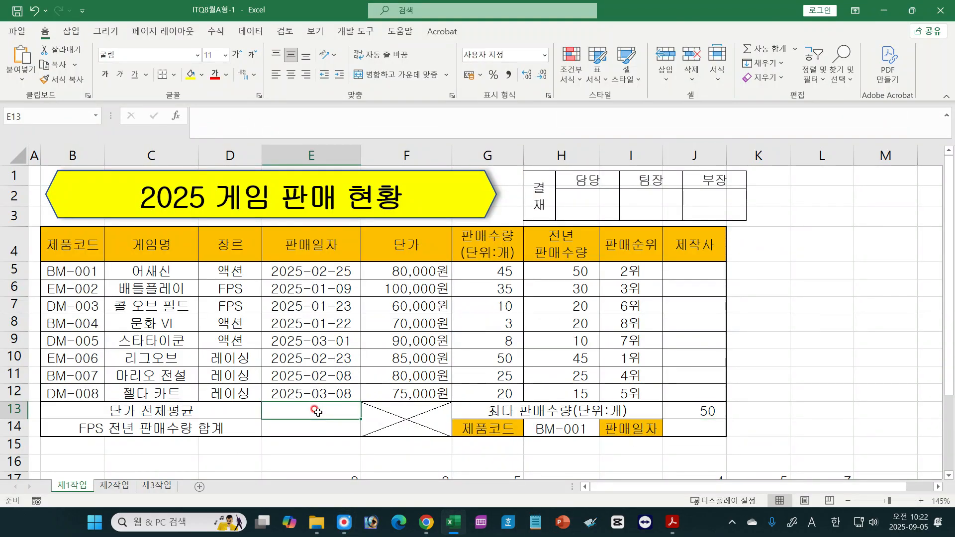
pyautogui.write('=')
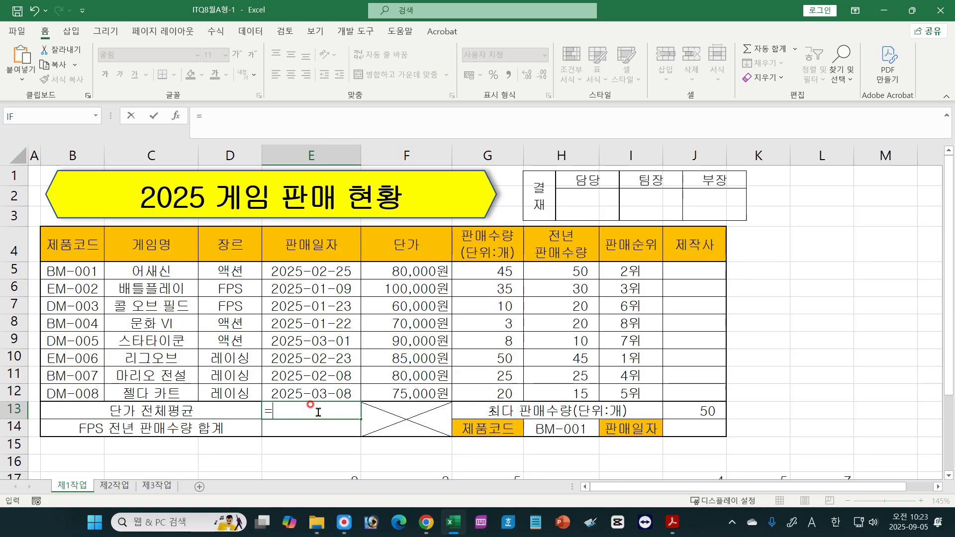
pyautogui.write('ave')
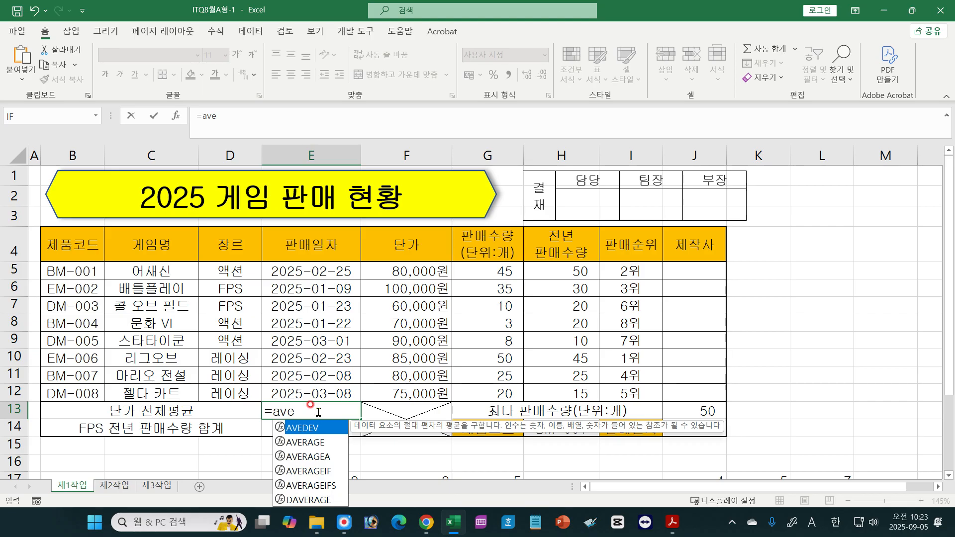
pyautogui.press('Down')
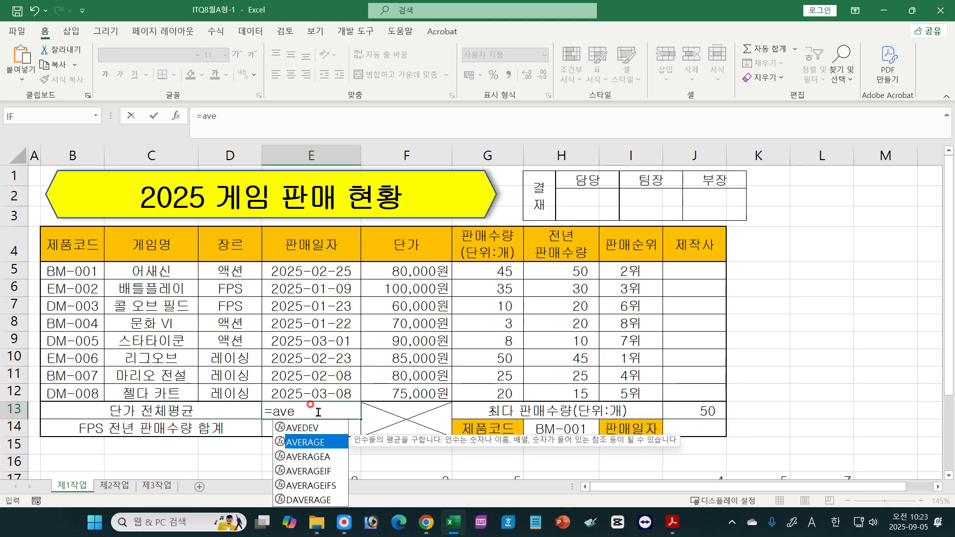
pyautogui.press('Tab')
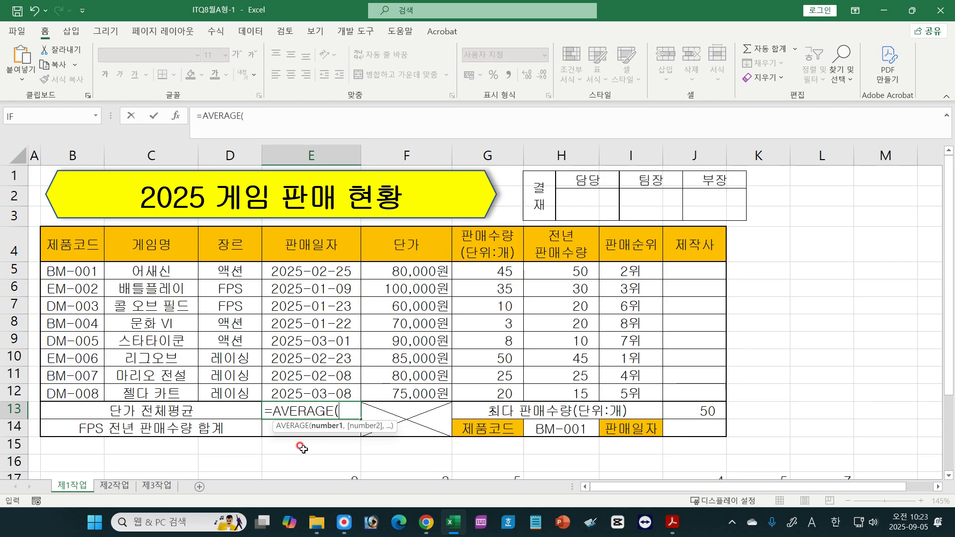
pyautogui.moveTo(393, 274); pyautogui.dragTo(398, 393)
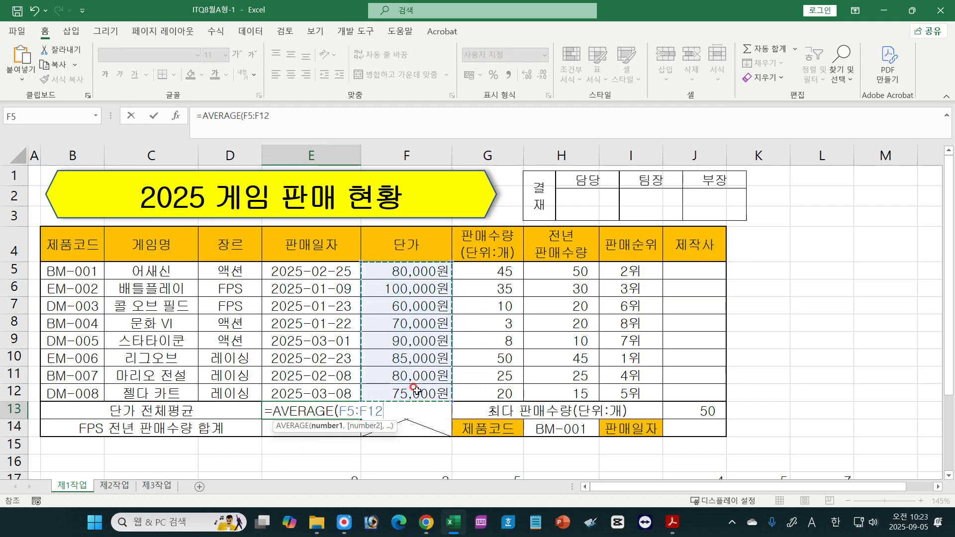
pyautogui.write(')')
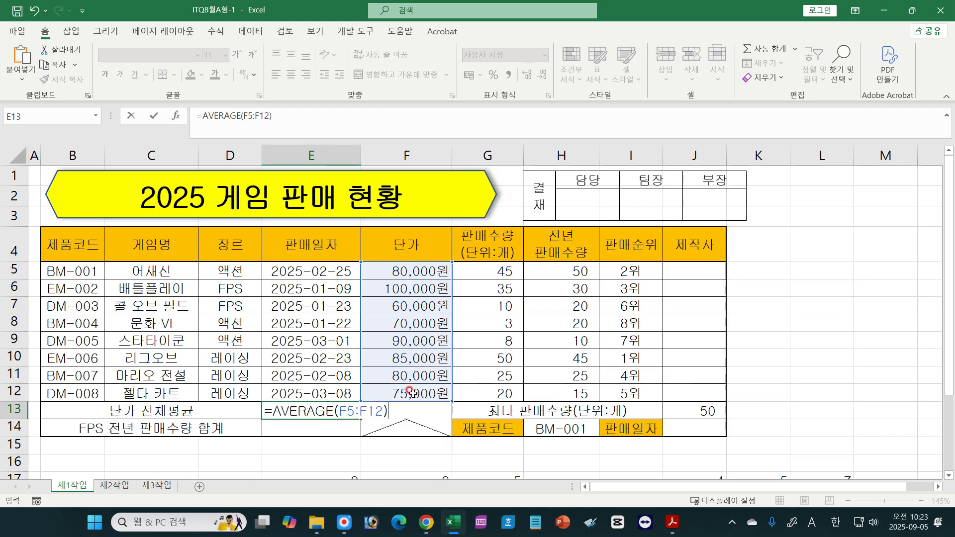
# Wrap the AVERAGE in E13 in ROUNDDOWN with -3 digits, completing =ROUNDDOWN(AVERAGE(F5:F12),-3).
pyautogui.moveTo(272, 412); pyautogui.dragTo(396, 418)
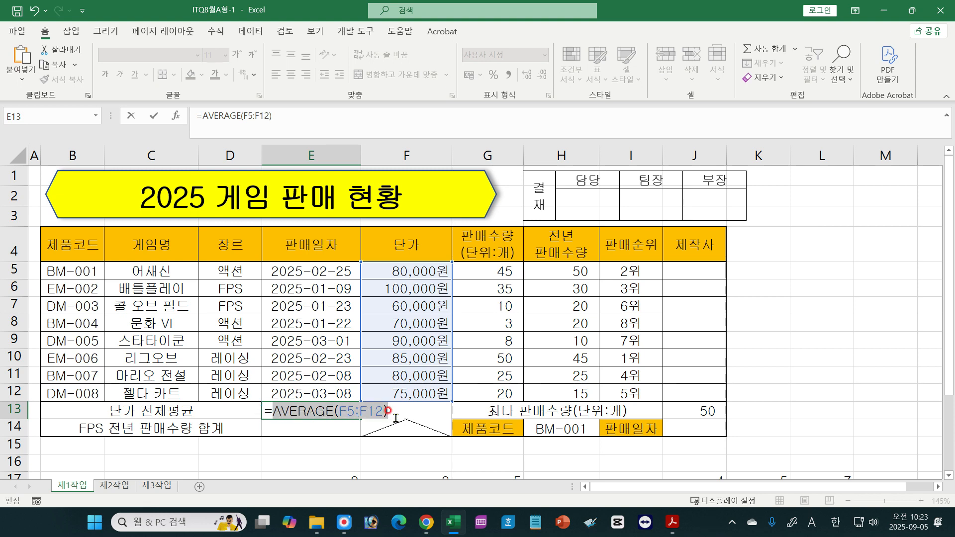
pyautogui.click(274, 414)
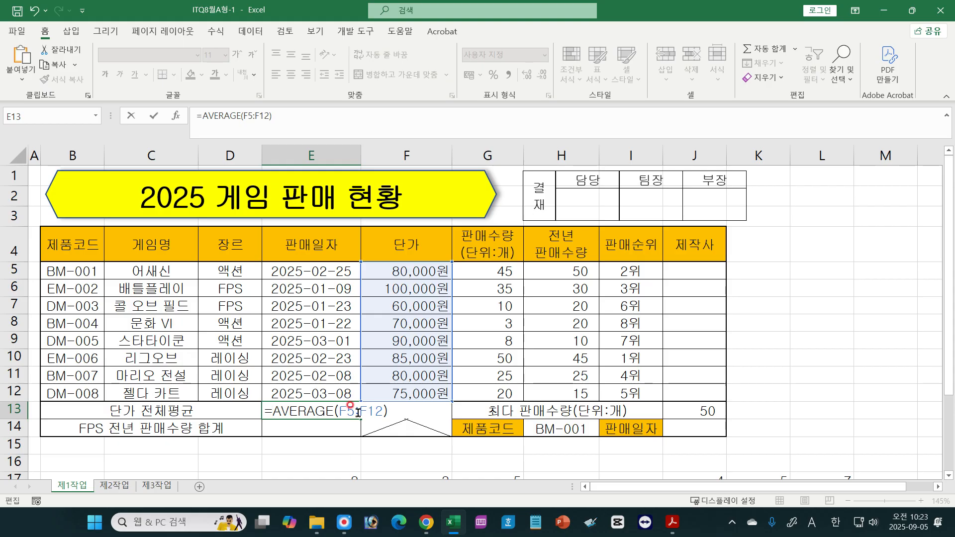
pyautogui.write('ro')
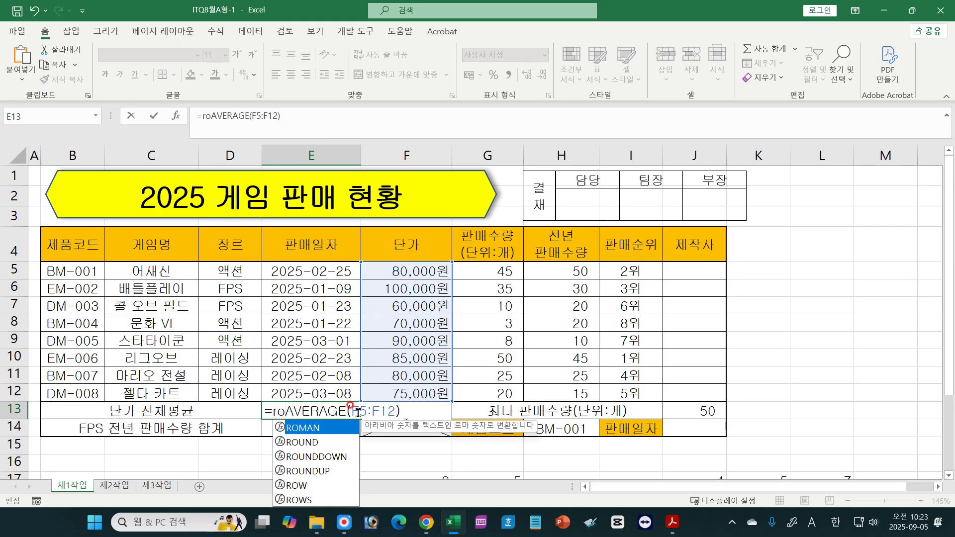
pyautogui.press('Down')
pyautogui.press('Down')
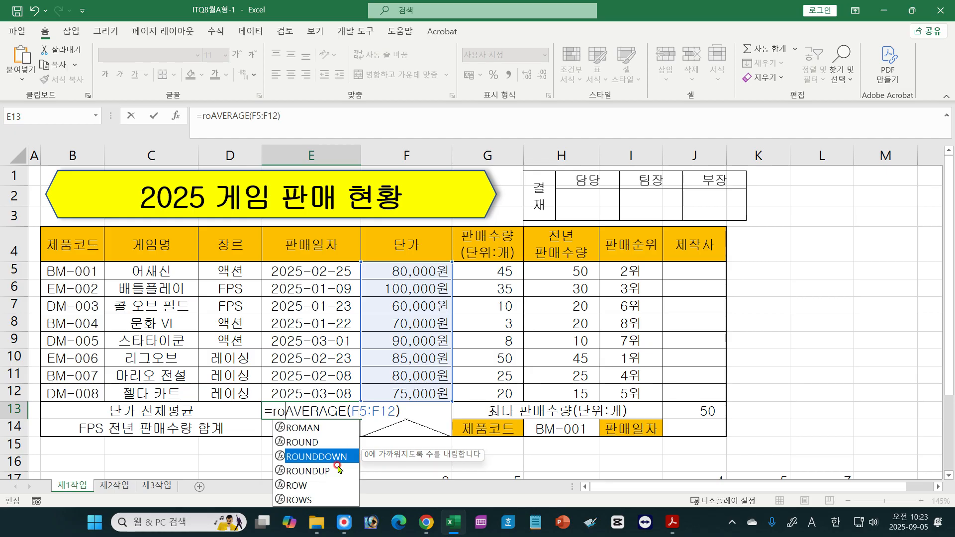
pyautogui.press('Tab')
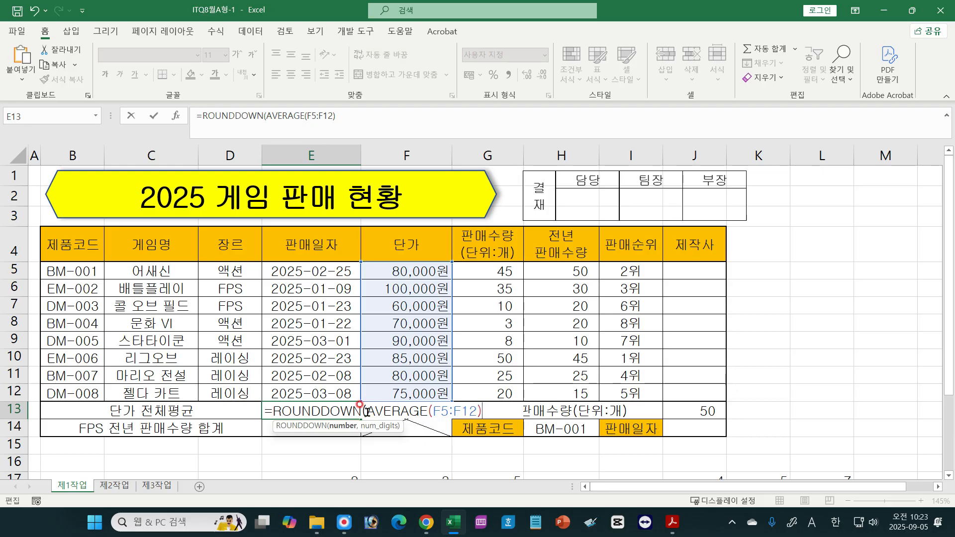
pyautogui.moveTo(367, 412); pyautogui.dragTo(482, 411)
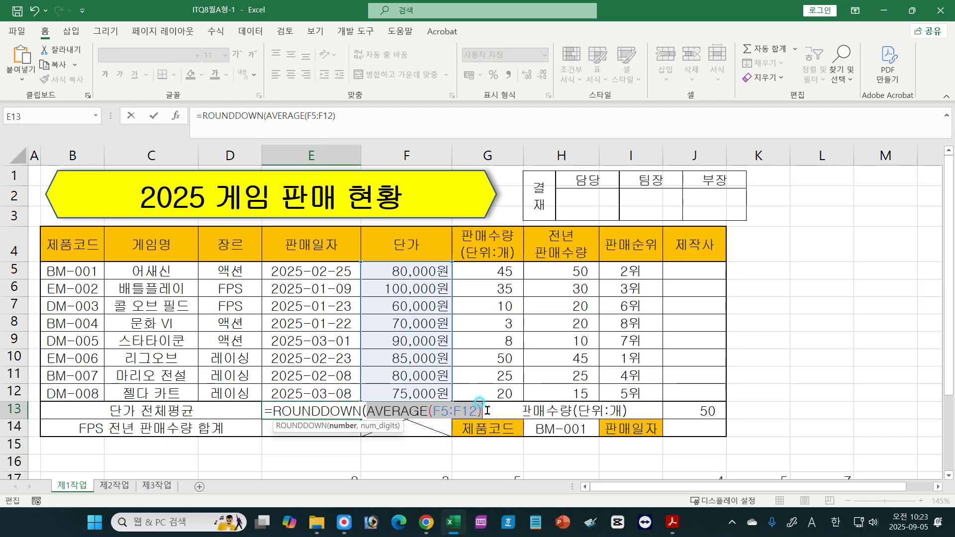
pyautogui.click(489, 411)
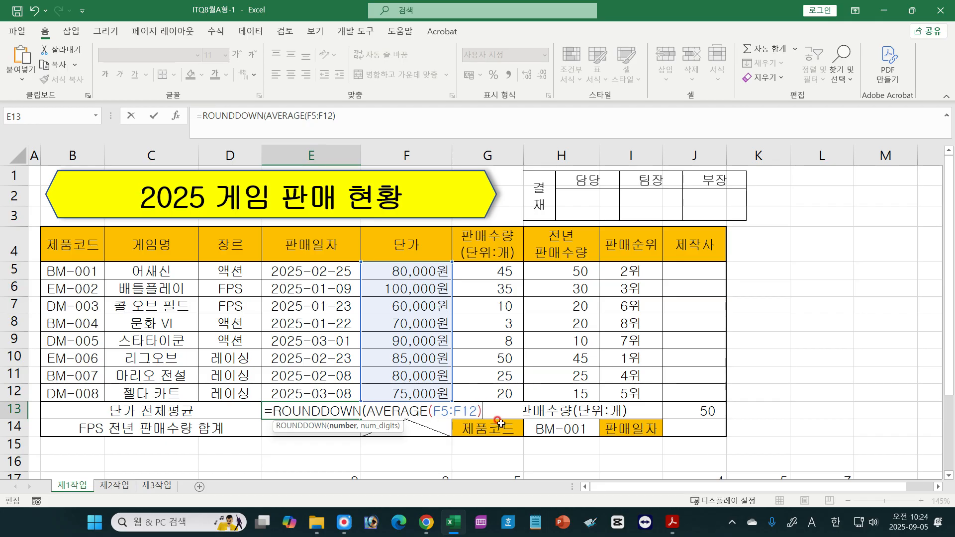
pyautogui.write(',-3')
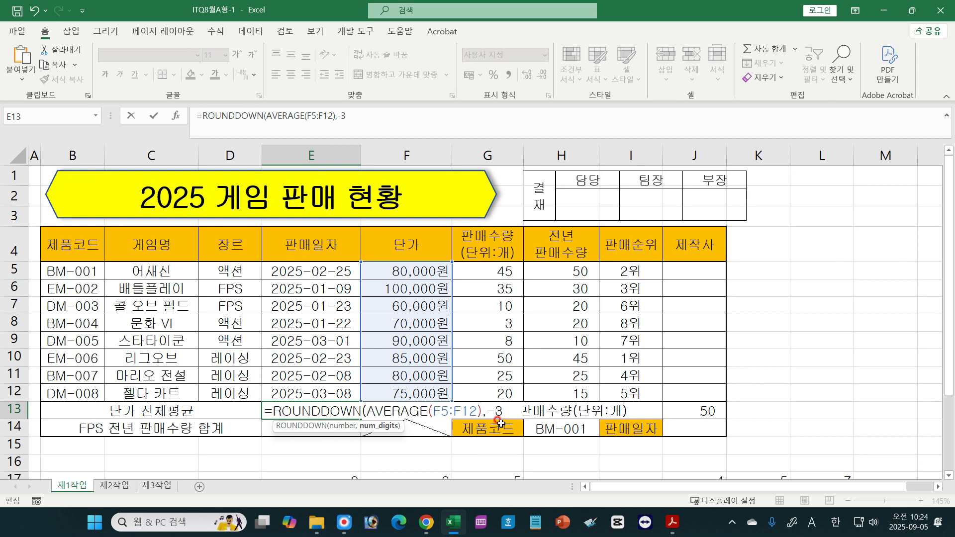
pyautogui.write(')')
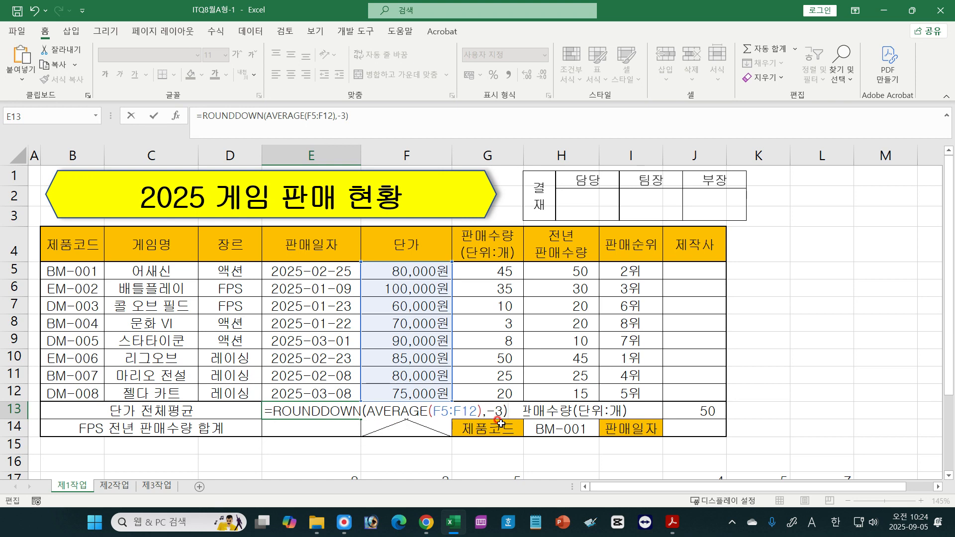
pyautogui.press('Return')
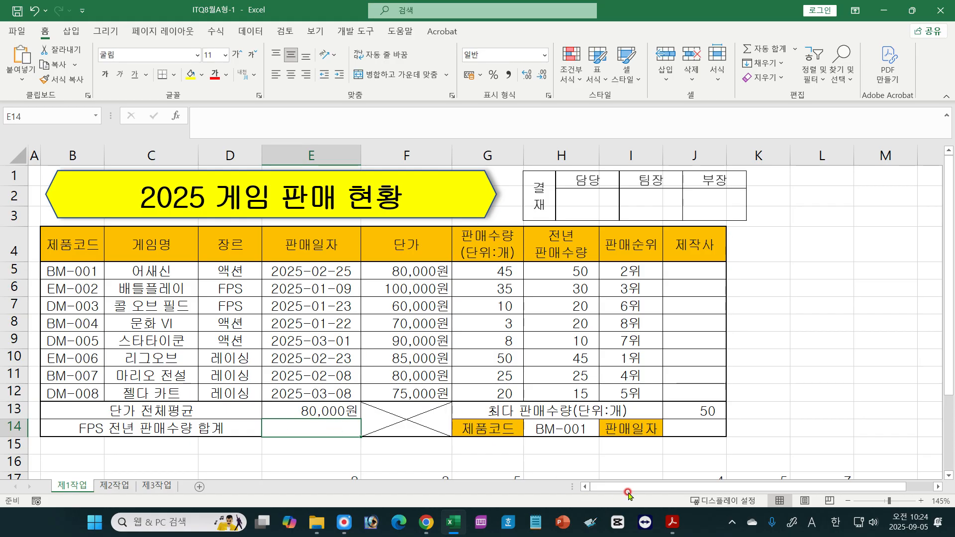
# Switch to the exam PDF and read task (2) on the manufacturer, its product code conditions and its IF and MID functions.
pyautogui.click(672, 522)
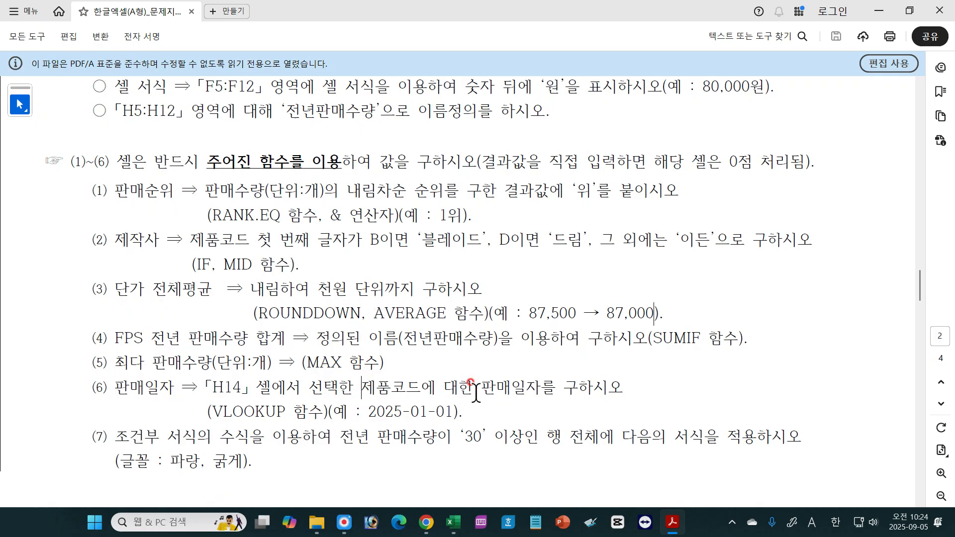
pyautogui.click(217, 243)
pyautogui.moveTo(224, 266); pyautogui.dragTo(255, 267)
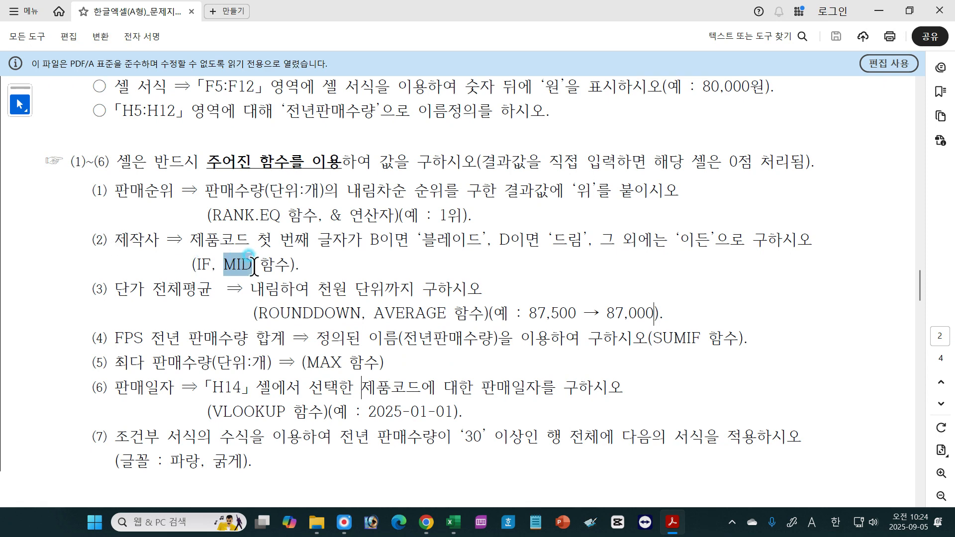
pyautogui.click(243, 290)
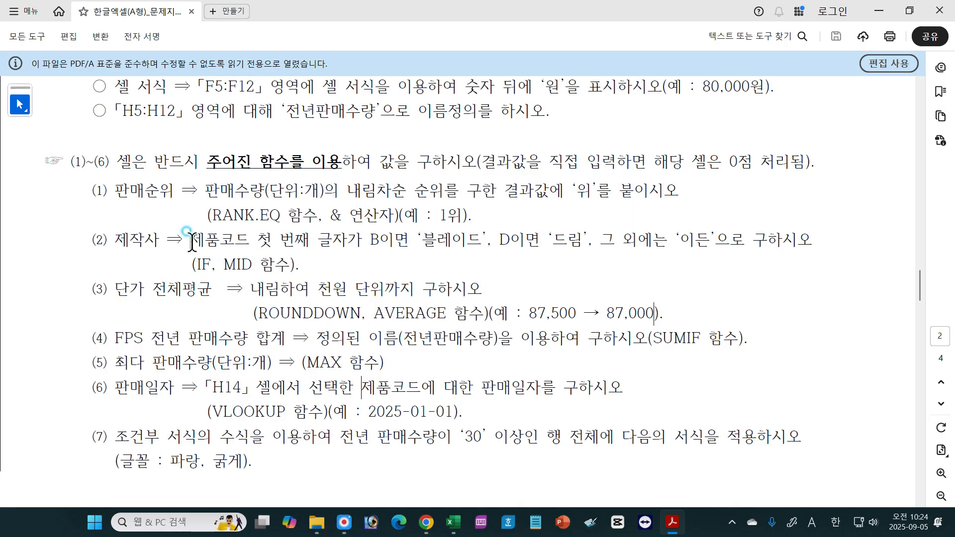
pyautogui.moveTo(191, 240); pyautogui.dragTo(817, 245)
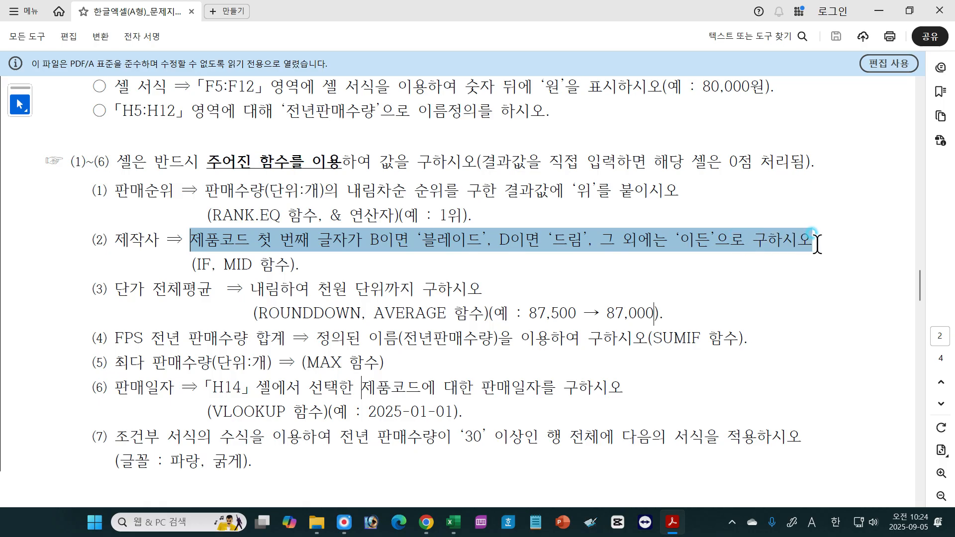
pyautogui.click(548, 251)
# Return to the Excel worksheet and circle the first letters of the product codes in B5:B8 with the annotation pen.
pyautogui.moveTo(453, 522)
pyautogui.click(392, 479)
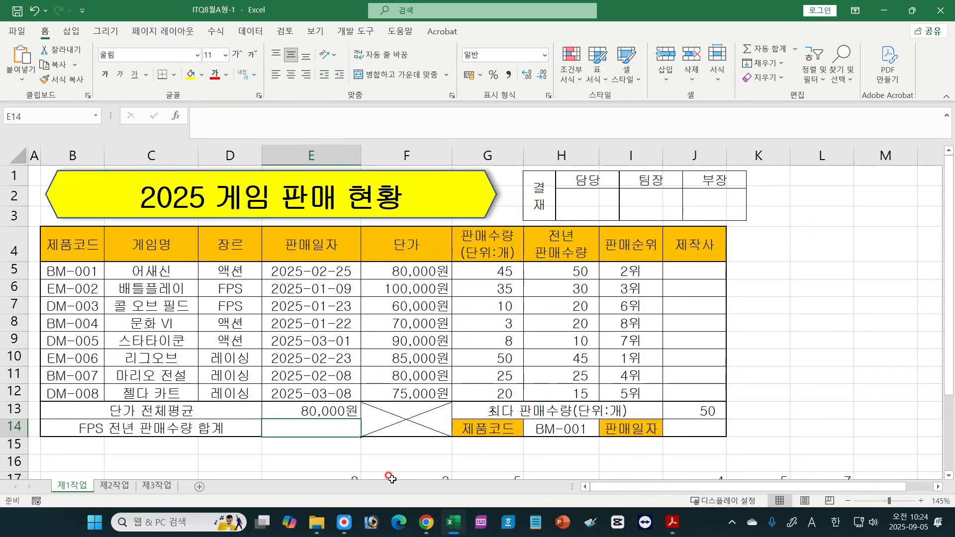
pyautogui.click(692, 272)
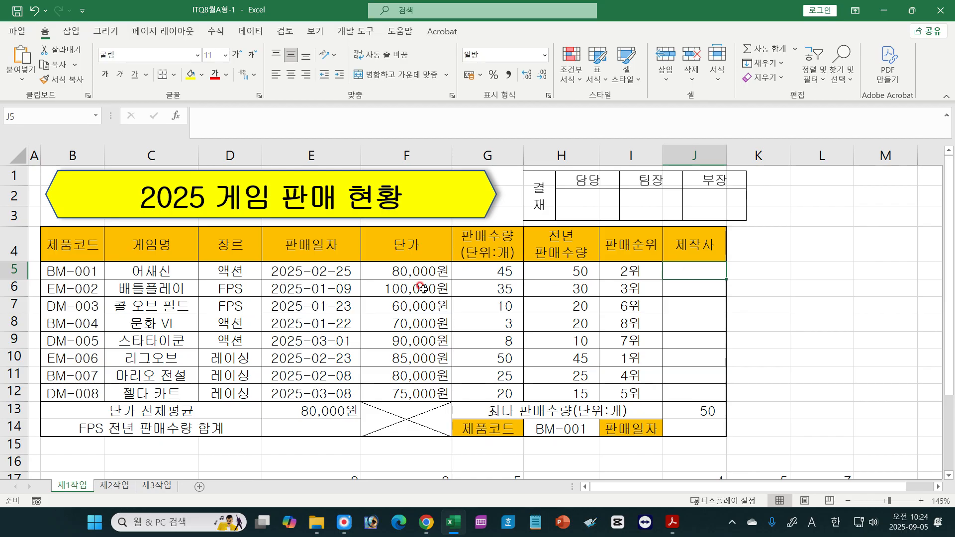
pyautogui.click(61, 271)
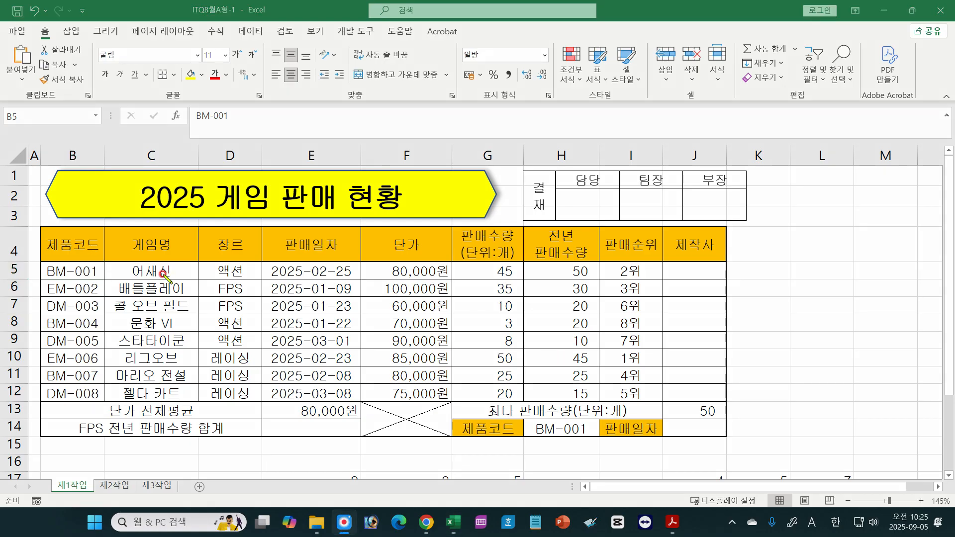
pyautogui.click(54, 272)
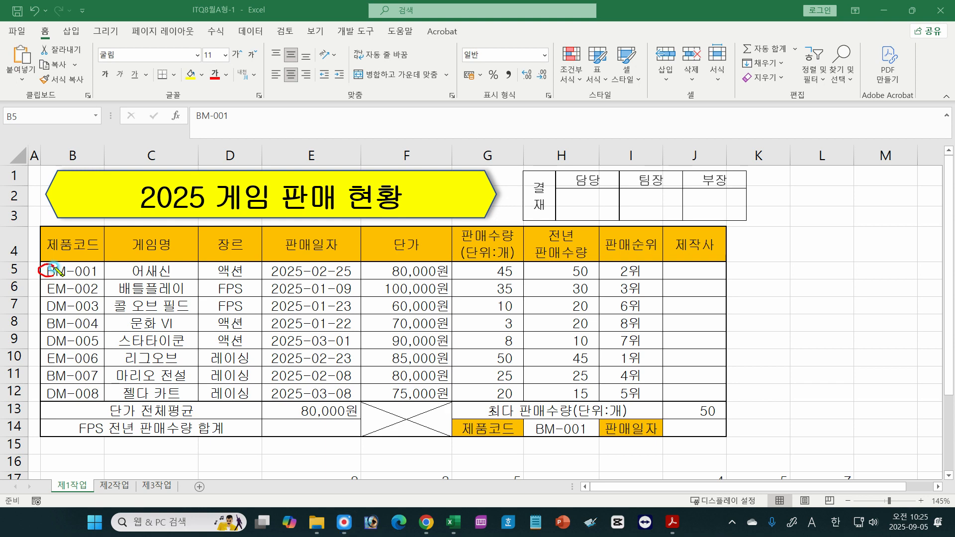
pyautogui.moveTo(54, 282)
pyautogui.mouseDown()
pyautogui.moveTo(44, 303)
pyautogui.moveTo(52, 330)
pyautogui.mouseUp()
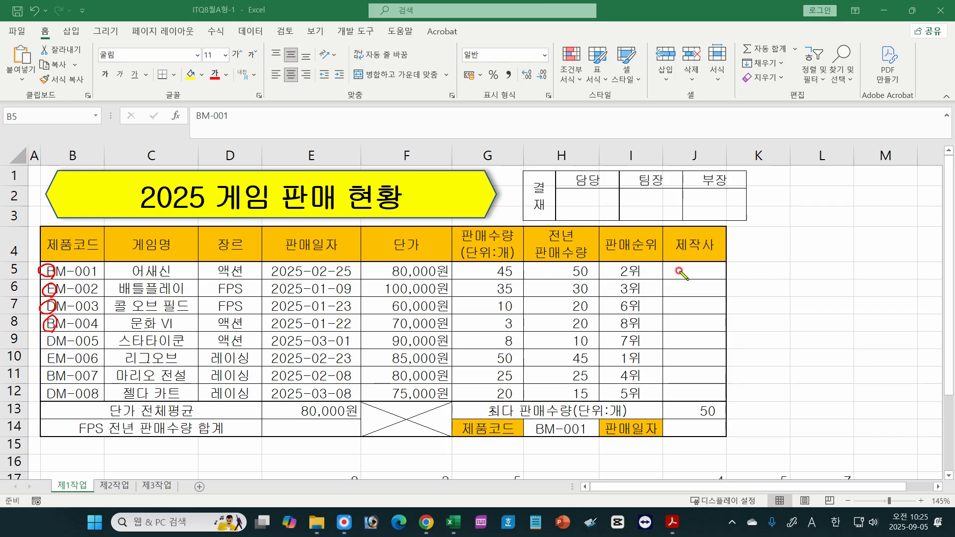
# Handwrite the manufacturer initials 블, 드 and 이 down the 제작사 column from J5, and clear all handwritten notes.
pyautogui.moveTo(669, 268); pyautogui.dragTo(690, 277)
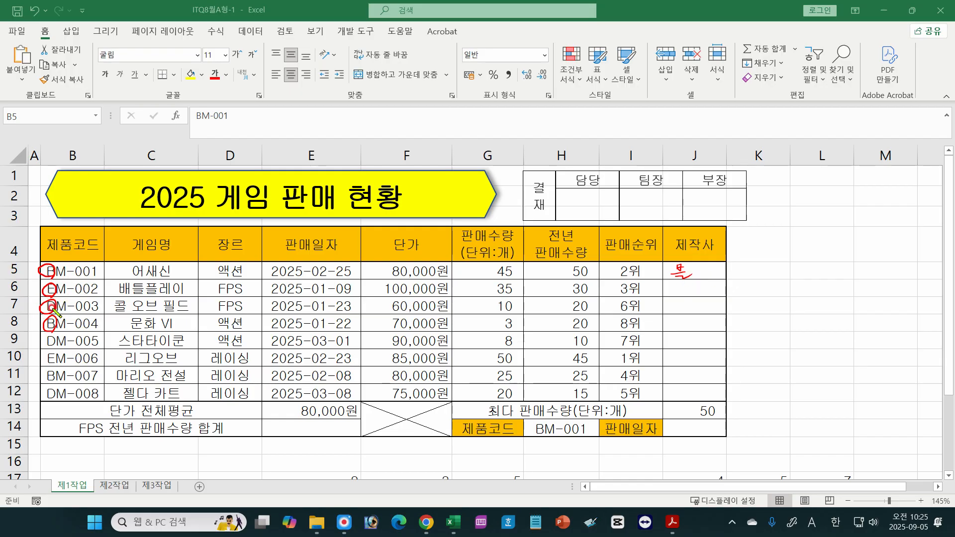
pyautogui.moveTo(680, 305); pyautogui.dragTo(690, 313)
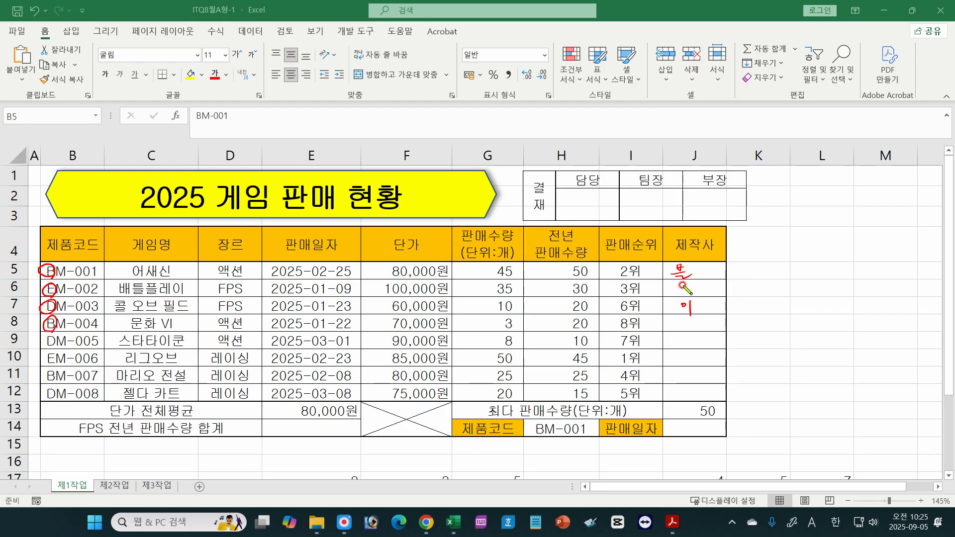
pyautogui.moveTo(683, 284); pyautogui.dragTo(690, 284)
pyautogui.moveTo(682, 285); pyautogui.dragTo(692, 292)
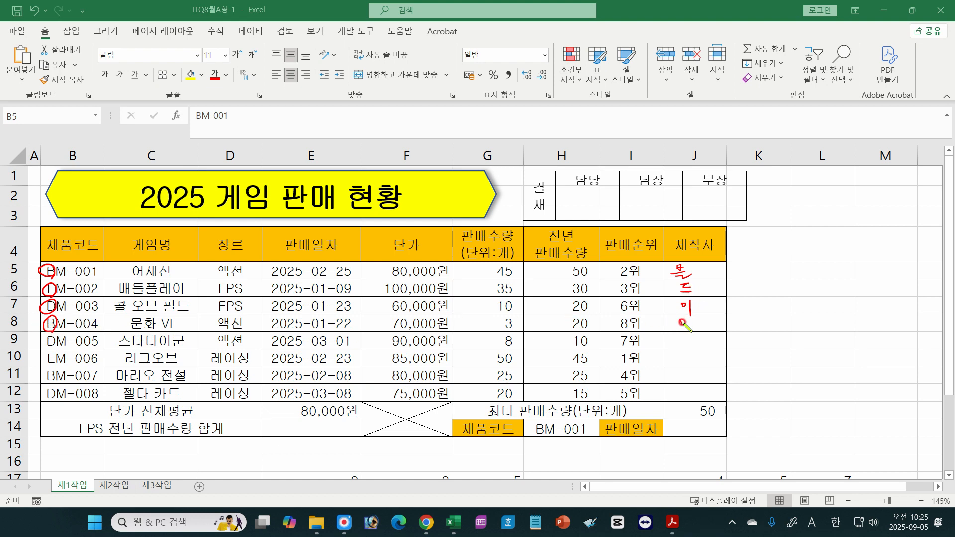
pyautogui.moveTo(683, 320); pyautogui.dragTo(697, 330)
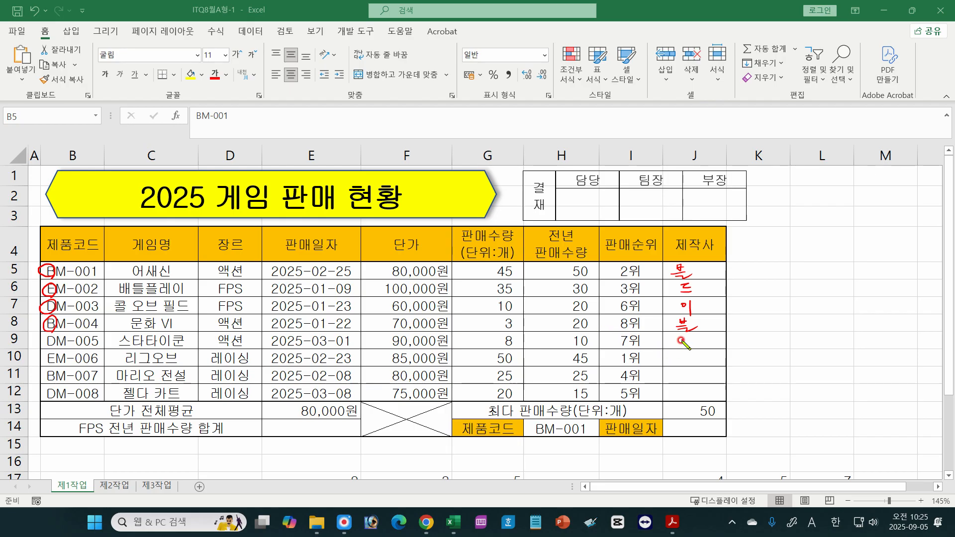
pyautogui.moveTo(679, 334); pyautogui.dragTo(693, 351)
pyautogui.hotkey('ctrl', 'z')
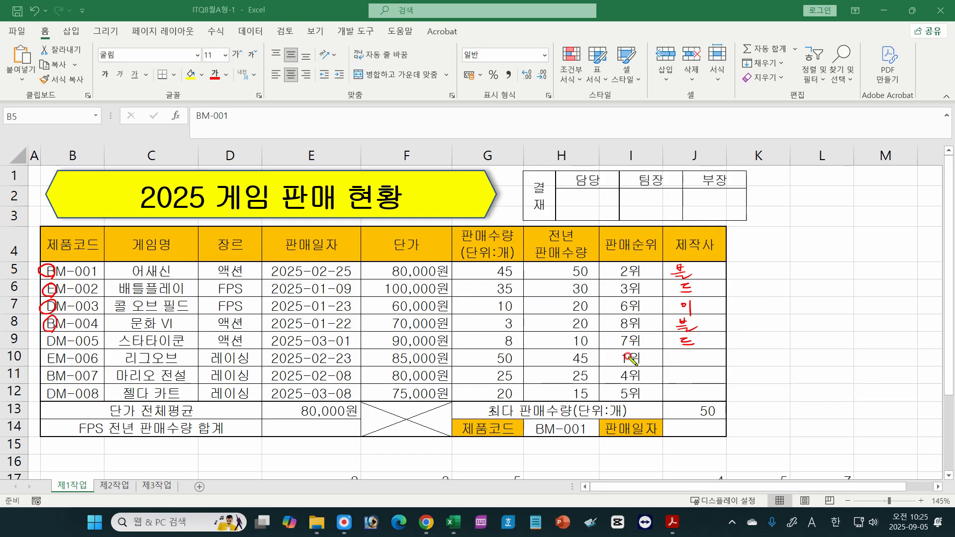
pyautogui.moveTo(685, 354); pyautogui.dragTo(692, 364)
pyautogui.press('Delete')
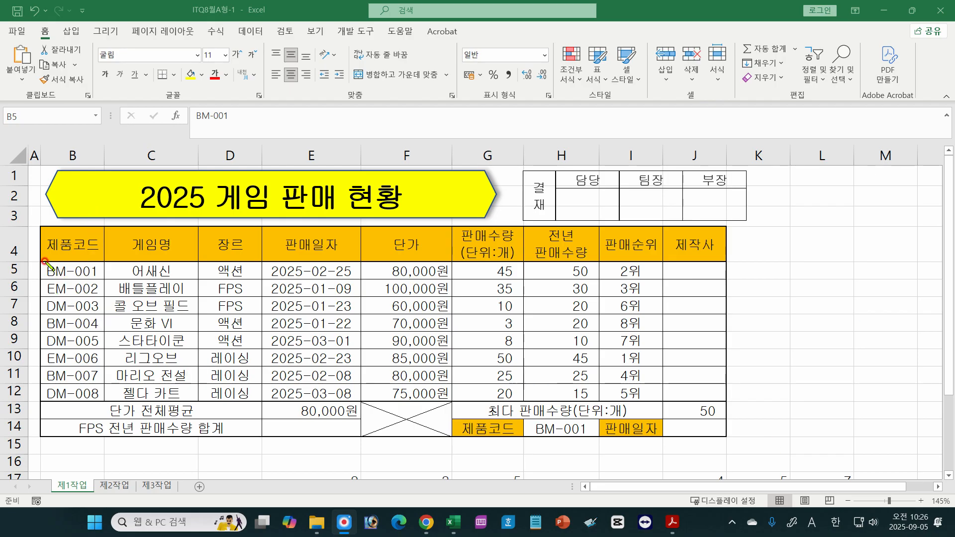
# Draw a box around the code BM-001 in B5, circle its first letter, and clear the annotations.
pyautogui.moveTo(42, 280)
pyautogui.mouseDown()
pyautogui.moveTo(43, 269)
pyautogui.moveTo(96, 280)
pyautogui.moveTo(45, 262)
pyautogui.moveTo(34, 273)
pyautogui.moveTo(40, 280)
pyautogui.mouseUp()
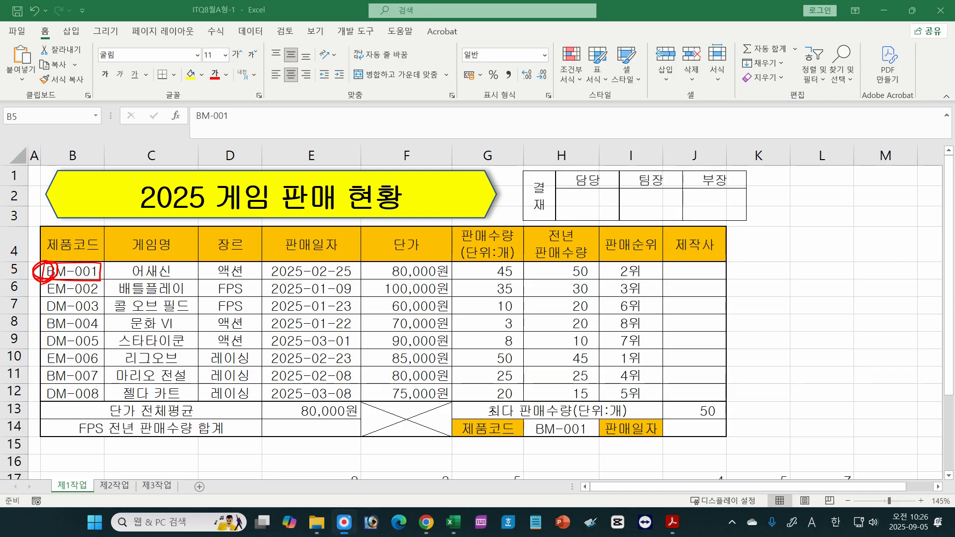
pyautogui.press('Delete')
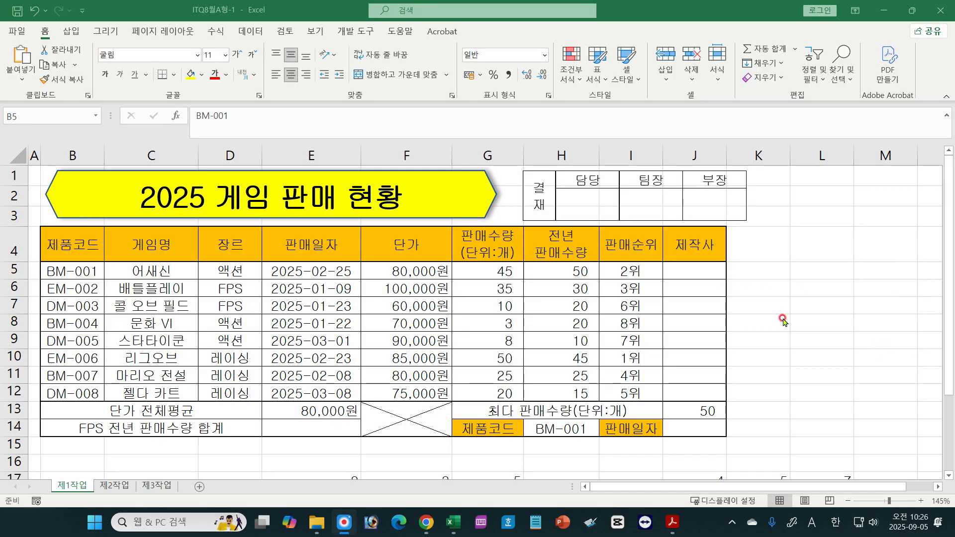
# Select J5, check the MID function required by task (2) in the exam PDF, and return to the Excel worksheet.
pyautogui.click(686, 272)
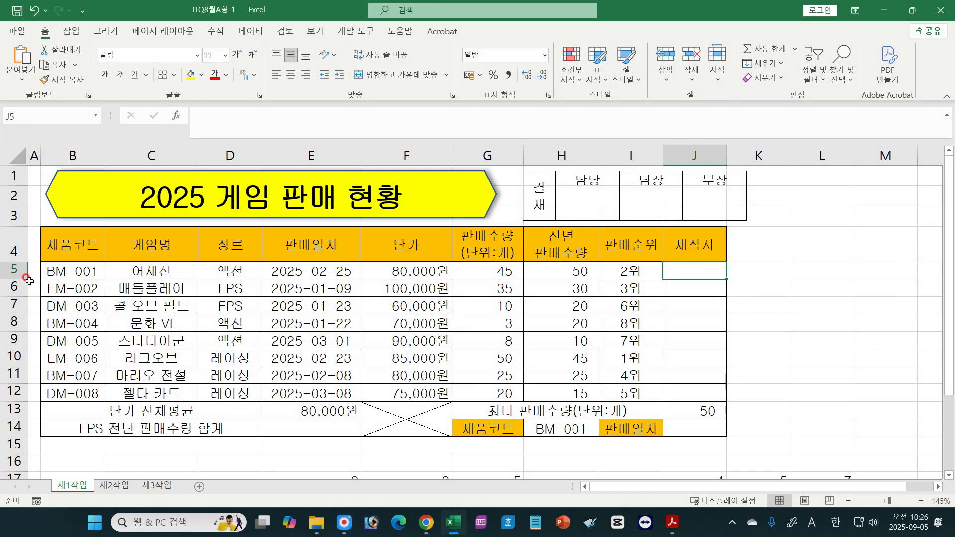
pyautogui.click(673, 528)
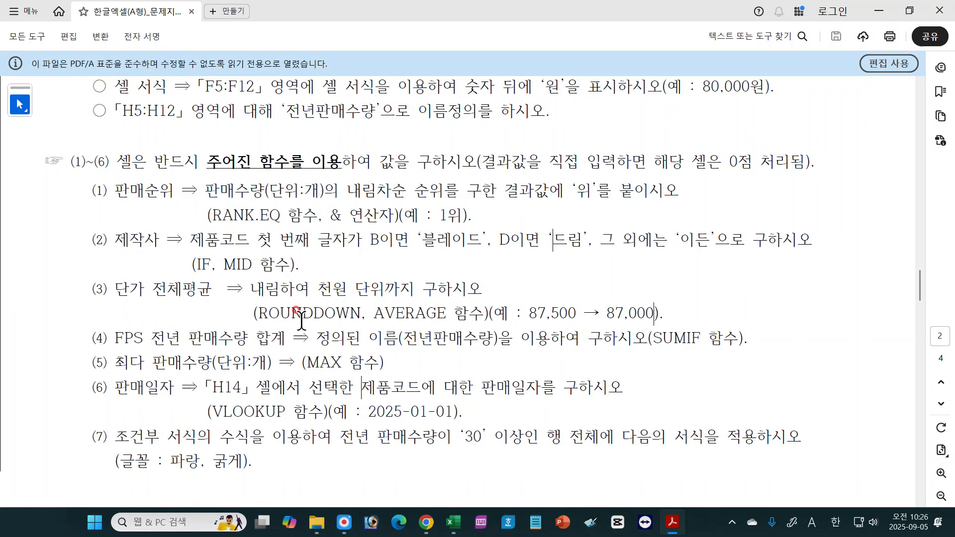
pyautogui.moveTo(223, 264); pyautogui.dragTo(253, 262)
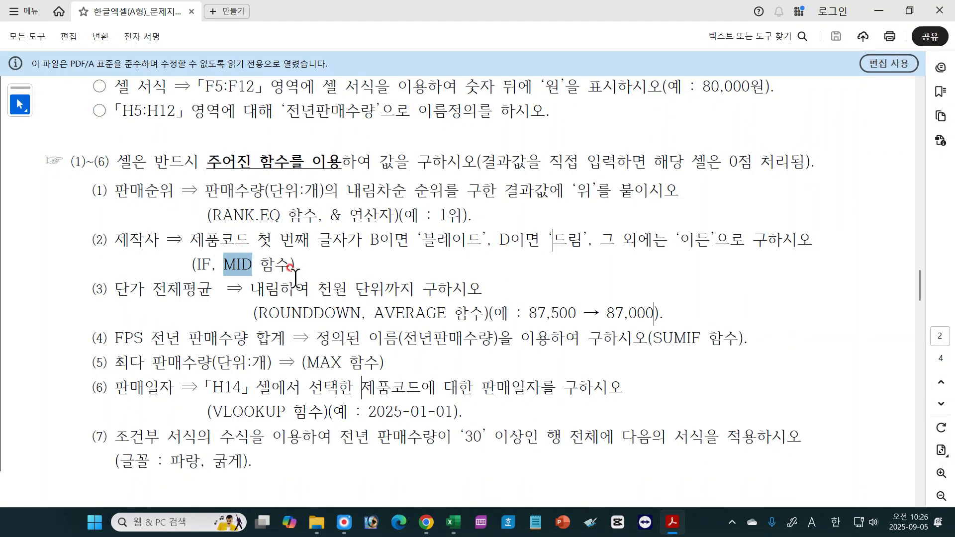
pyautogui.click(318, 289)
pyautogui.click(454, 528)
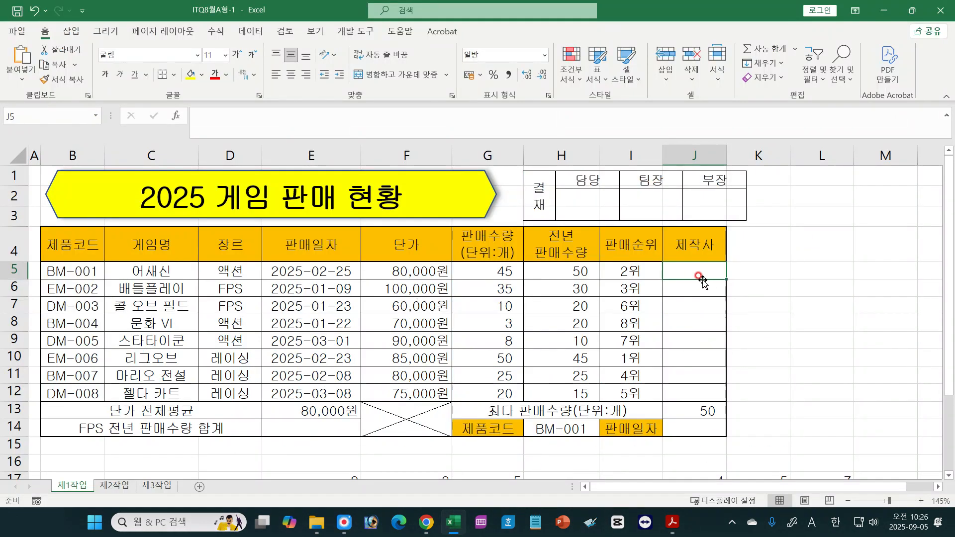
# Enter =MID(B5,1,1) in J5 to extract the first letter of the product code.
pyautogui.write('=')
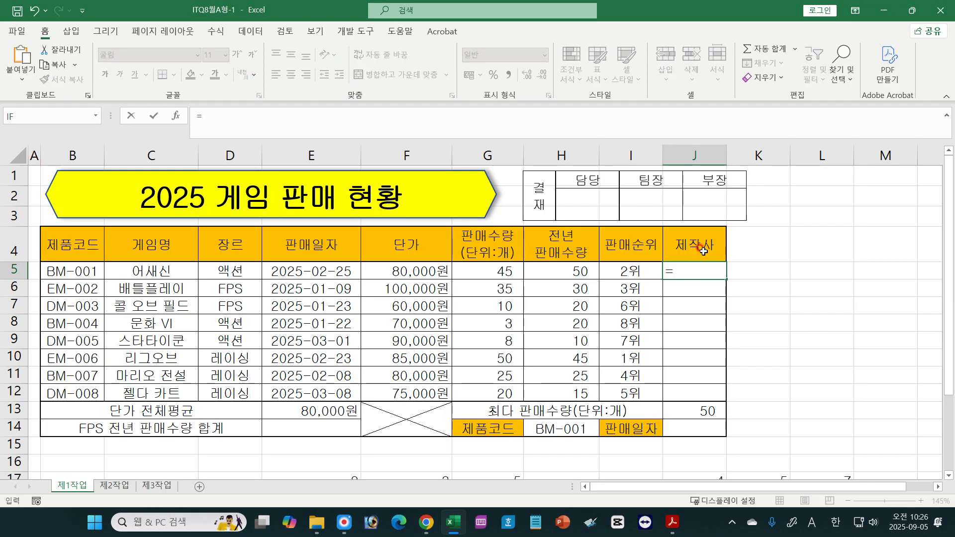
pyautogui.write('mi')
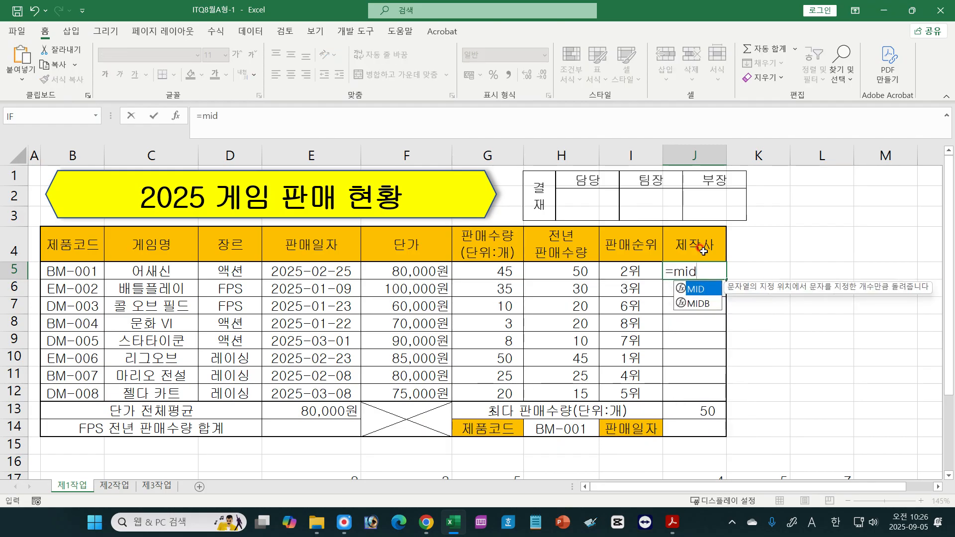
pyautogui.write('d')
pyautogui.press('Tab')
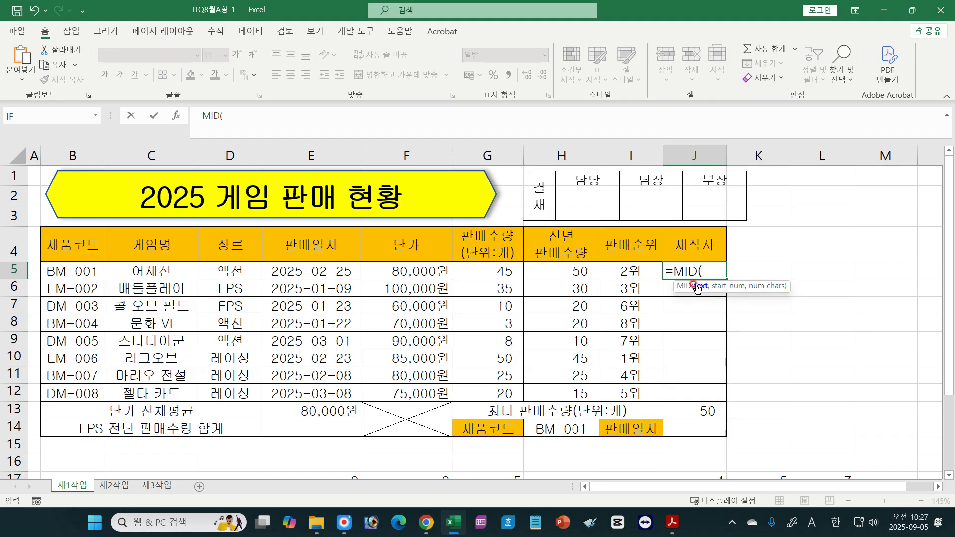
pyautogui.click(62, 272)
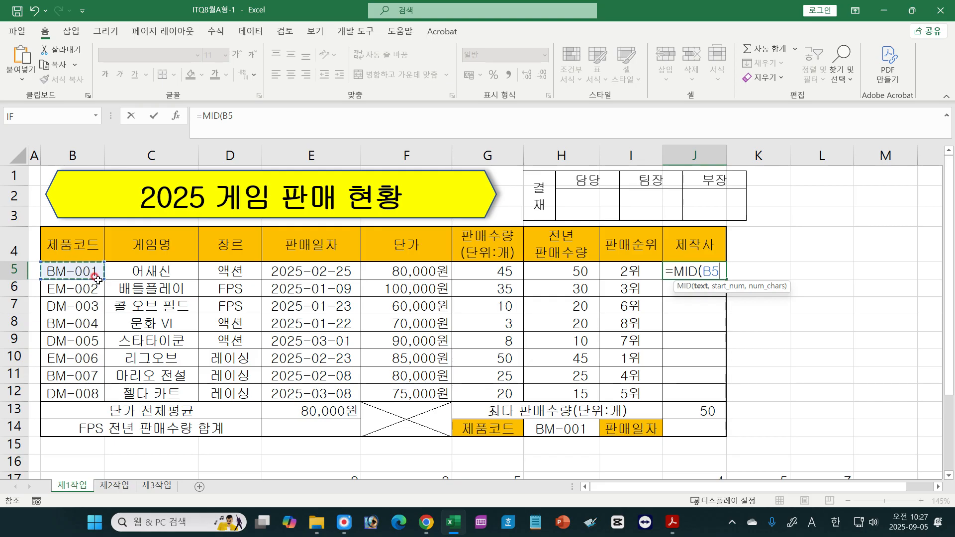
pyautogui.write(',1')
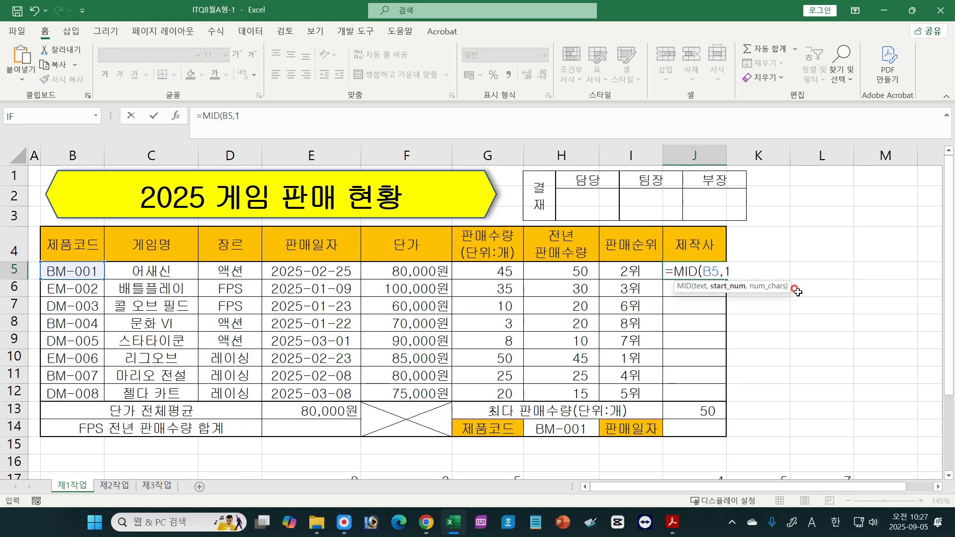
pyautogui.write(',')
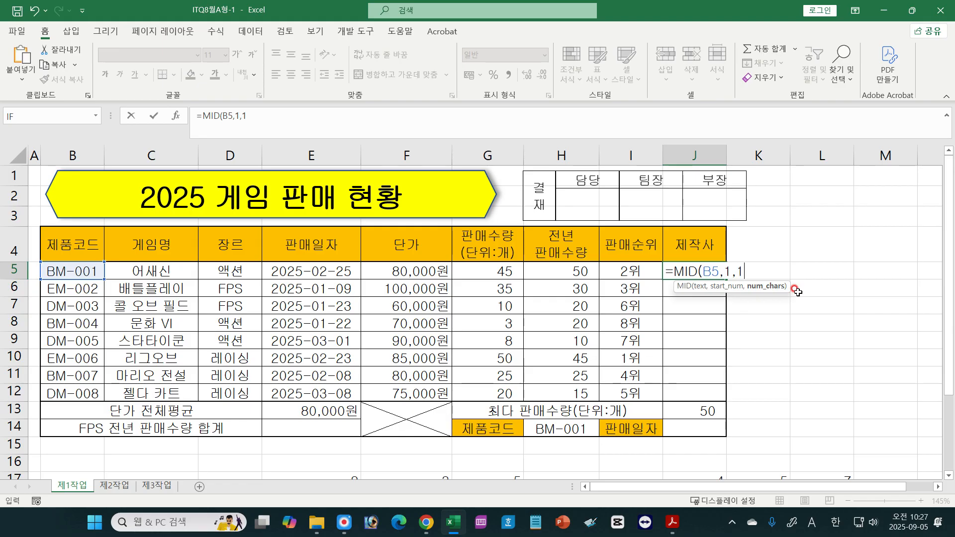
pyautogui.write('1)')
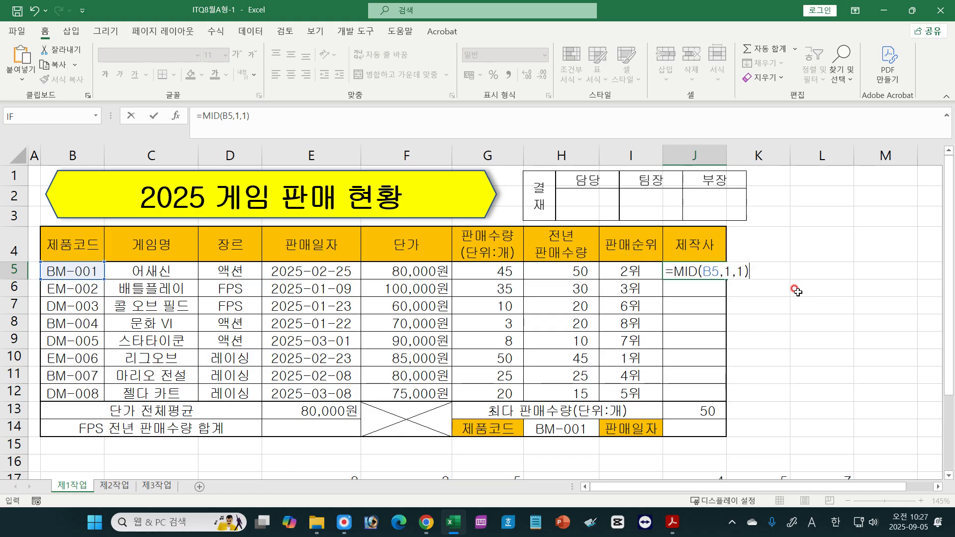
pyautogui.press('Return')
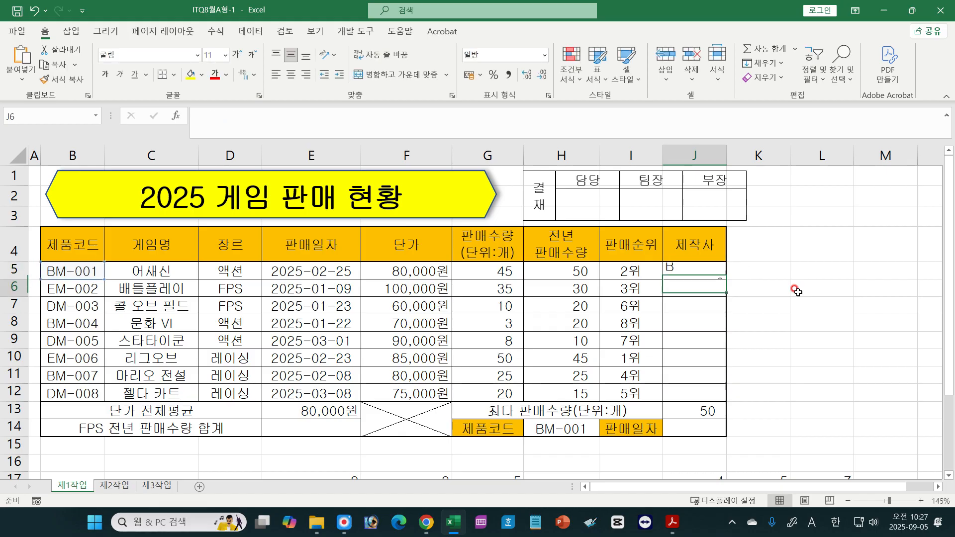
pyautogui.click(695, 269)
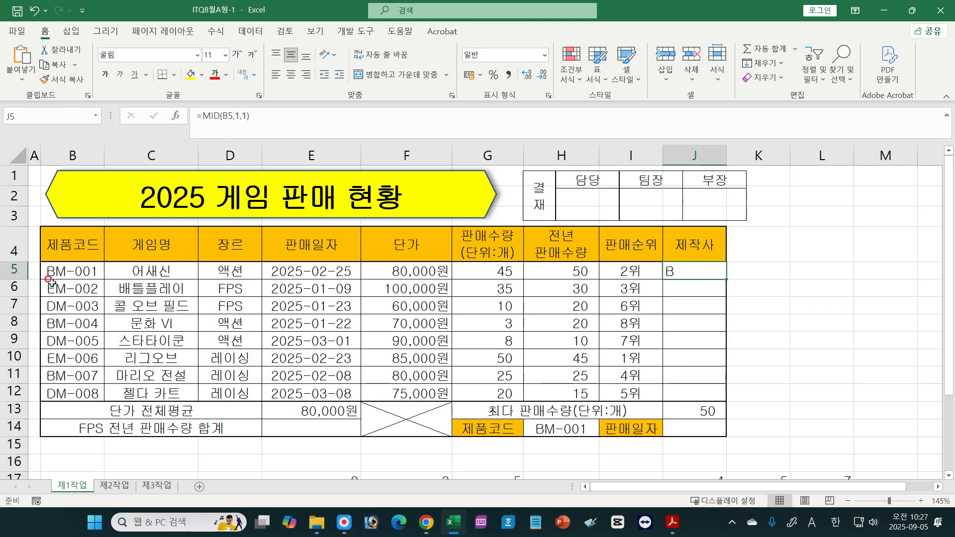
# With J5's formula open for editing, read task (2)'s first-letter B condition in the exam PDF and return to Excel.
pyautogui.doubleClick(702, 271)
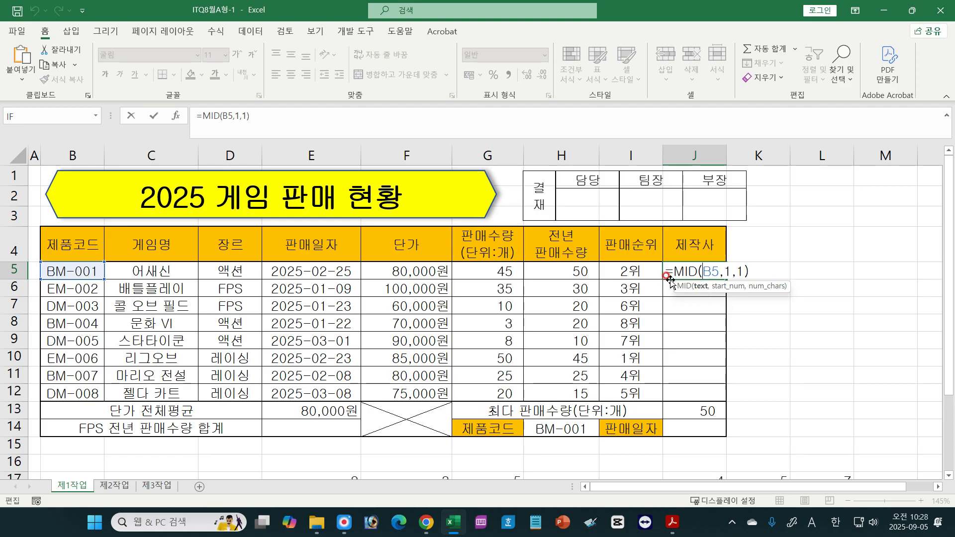
pyautogui.click(672, 522)
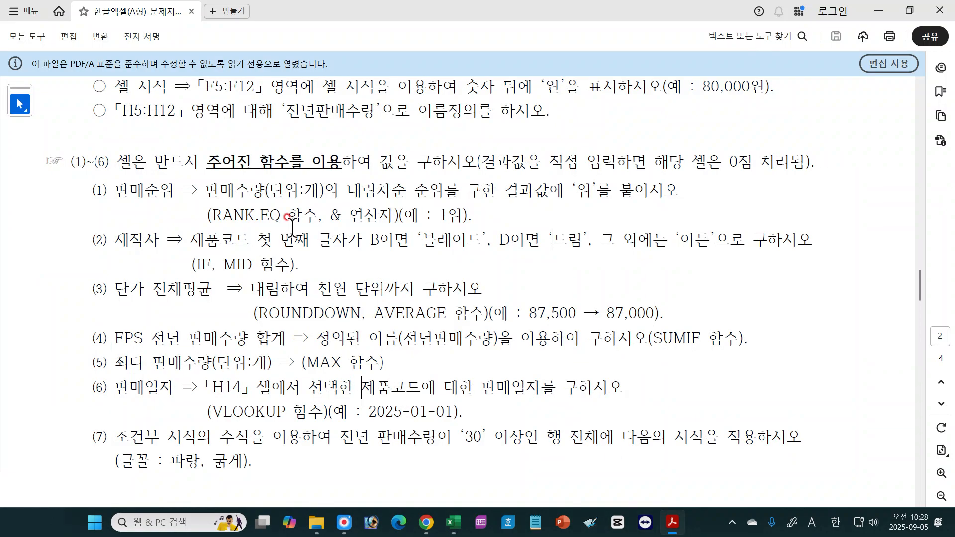
pyautogui.moveTo(279, 242); pyautogui.dragTo(409, 243)
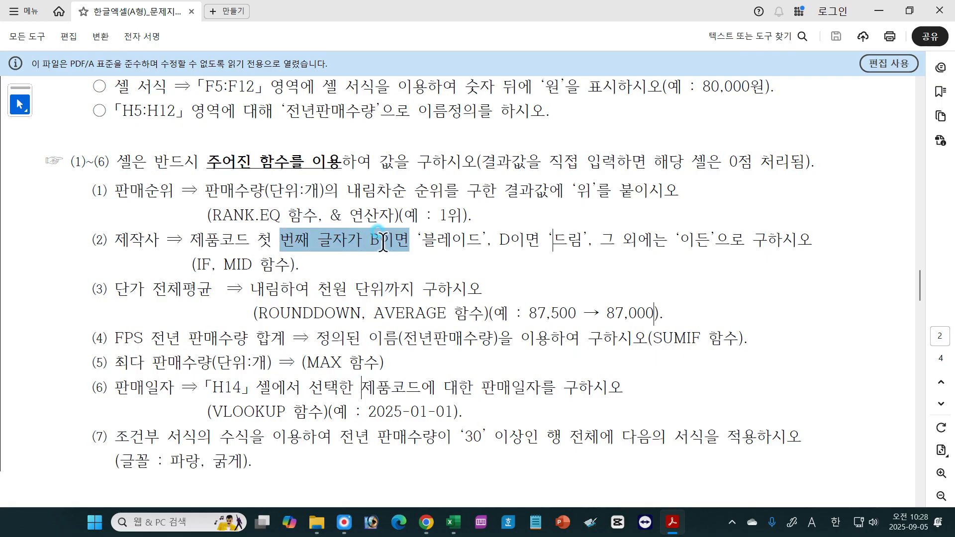
pyautogui.moveTo(195, 241); pyautogui.dragTo(342, 244)
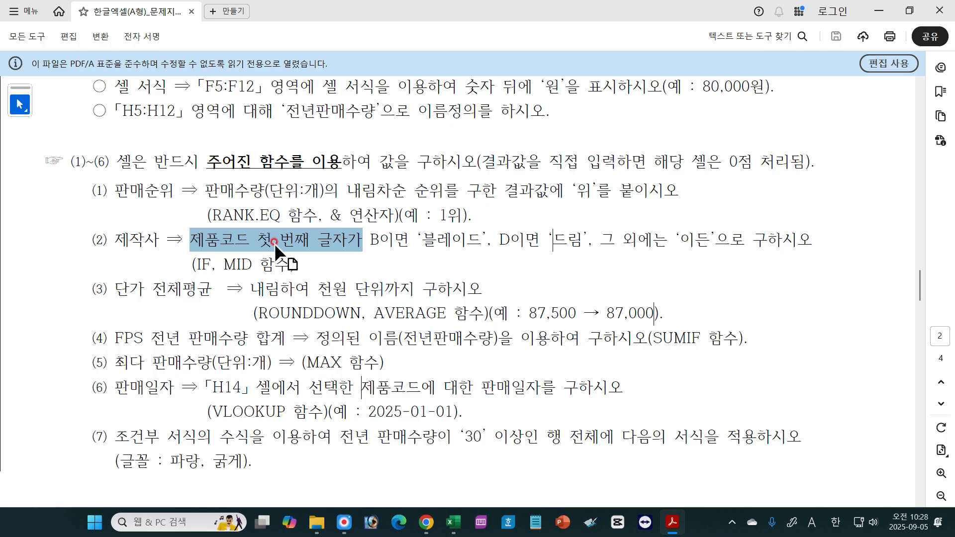
pyautogui.click(349, 247)
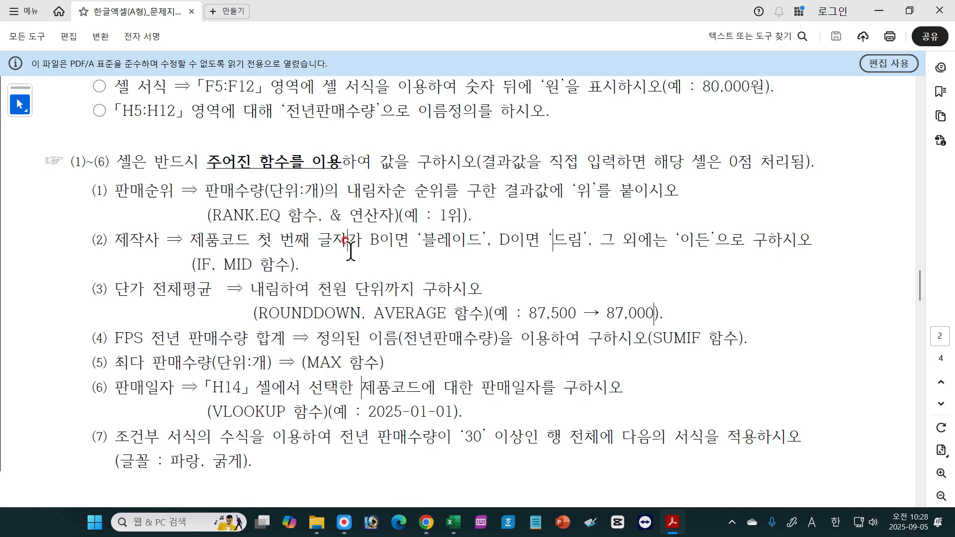
pyautogui.doubleClick(373, 240)
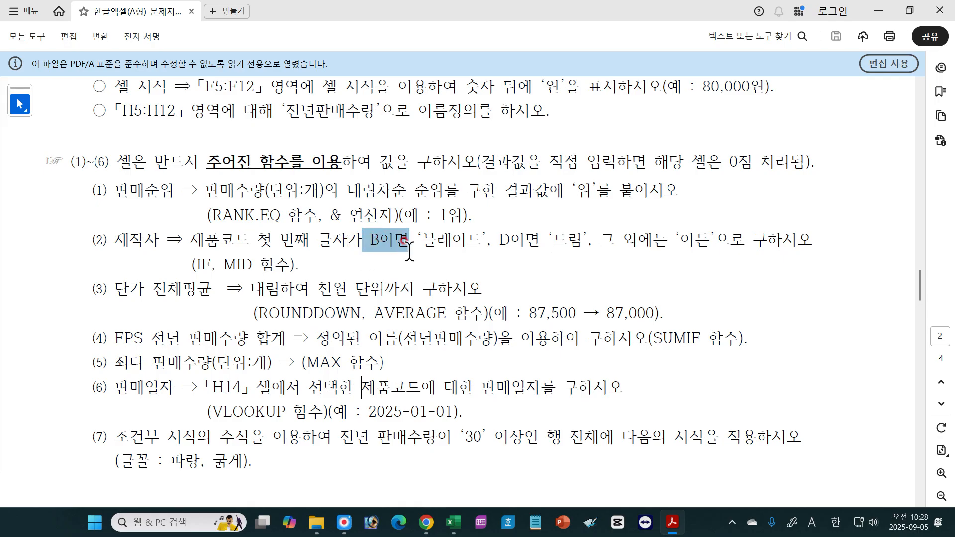
pyautogui.click(453, 522)
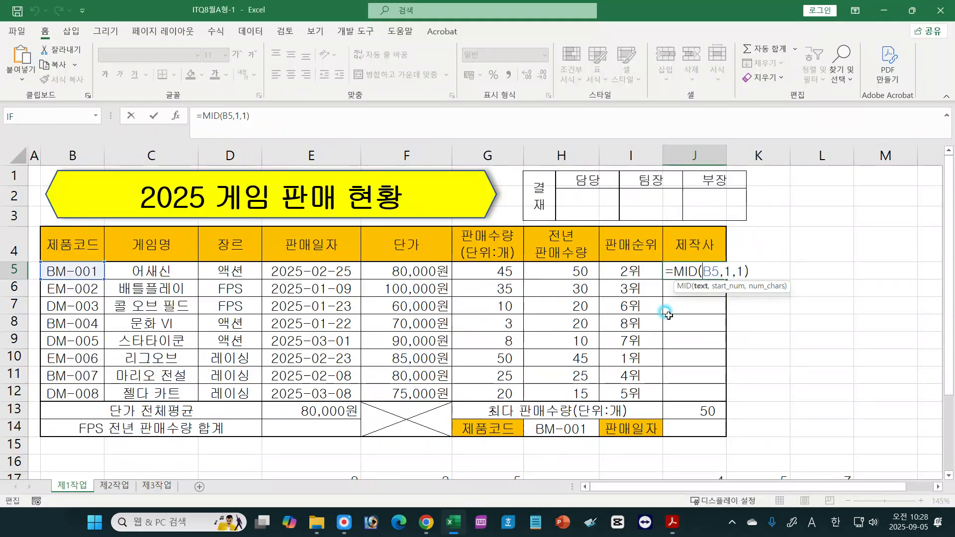
# Extend J5's formula into a comparison with the letter B: =MID(B5,1,1)="B".
pyautogui.click(759, 272)
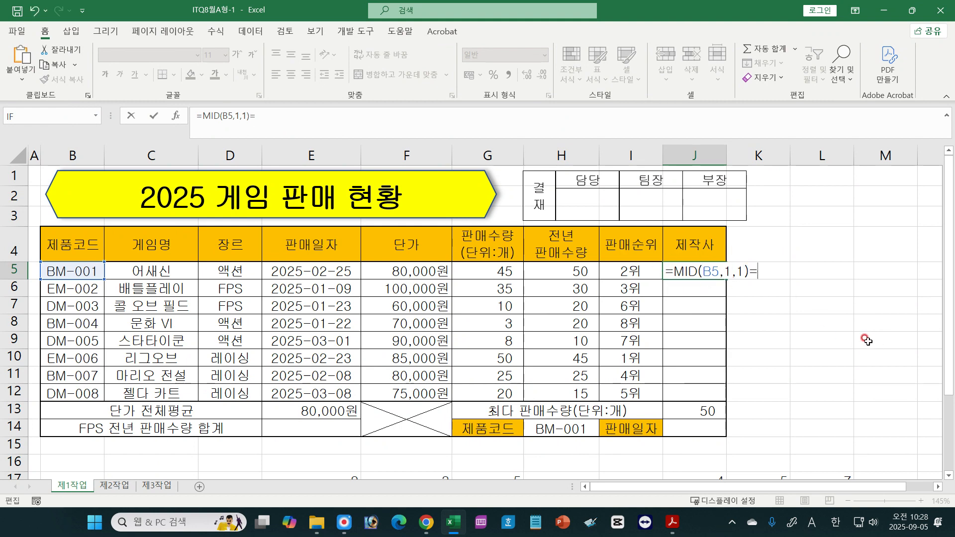
pyautogui.write('"B')
pyautogui.moveTo(758, 271); pyautogui.dragTo(750, 271)
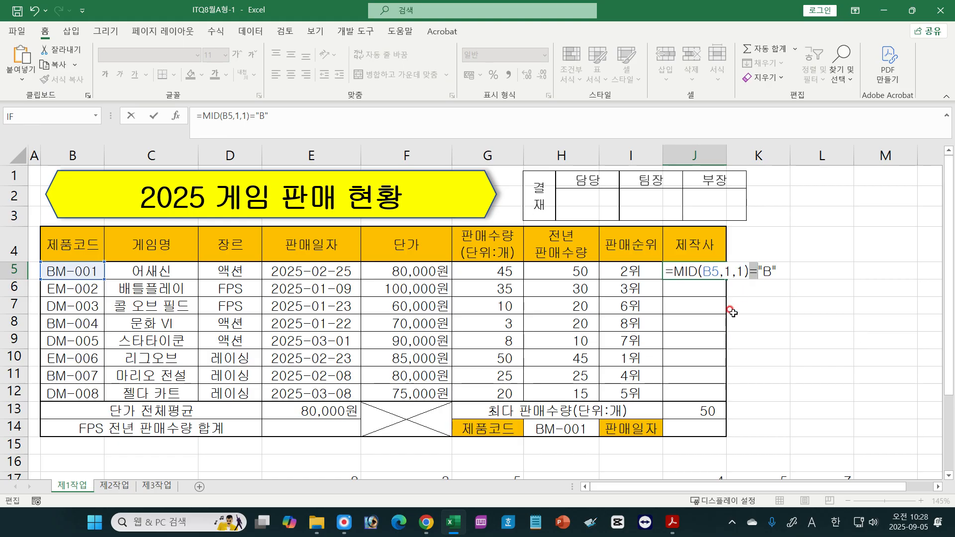
pyautogui.click(788, 263)
pyautogui.press('Return')
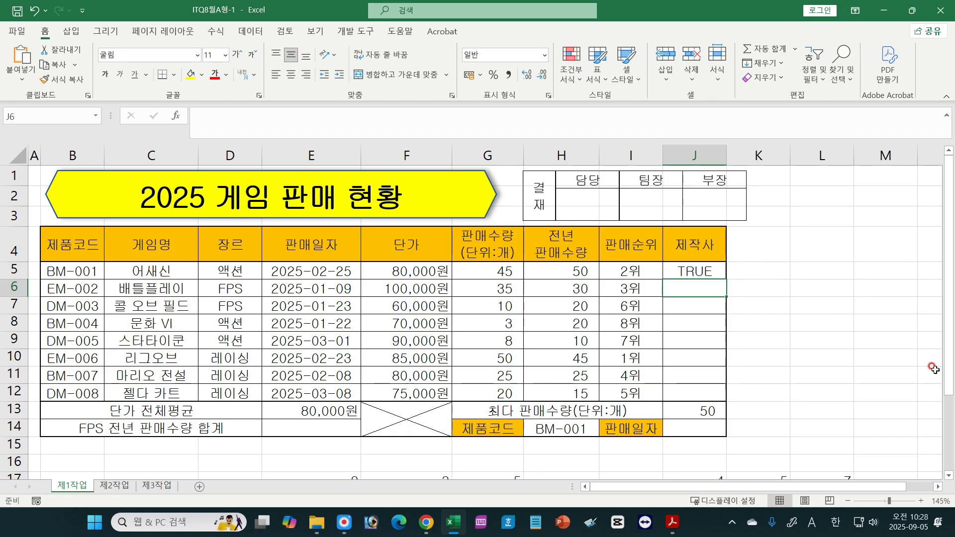
# Fill the J5 comparison down to J12 and check the results in J5 and J6 against their product codes.
pyautogui.click(713, 270)
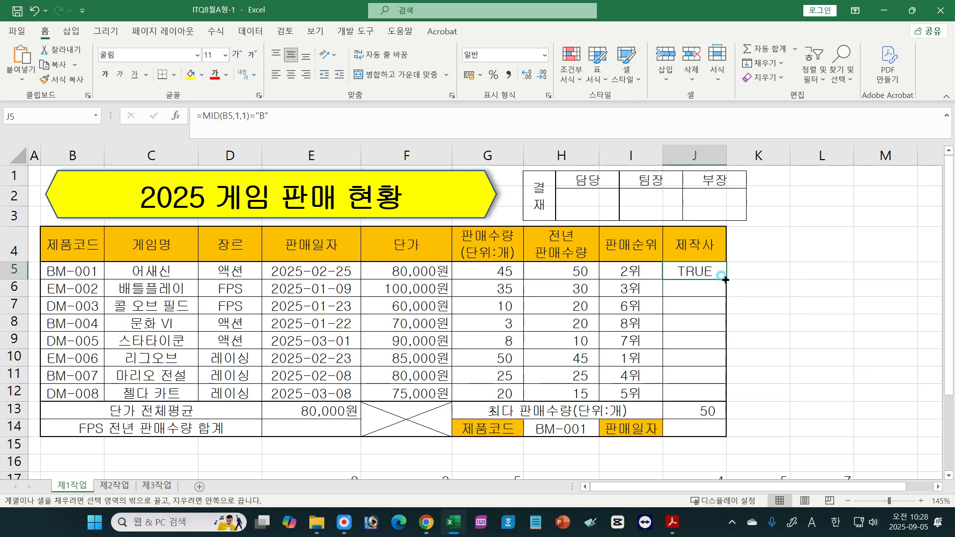
pyautogui.moveTo(725, 280); pyautogui.dragTo(727, 399)
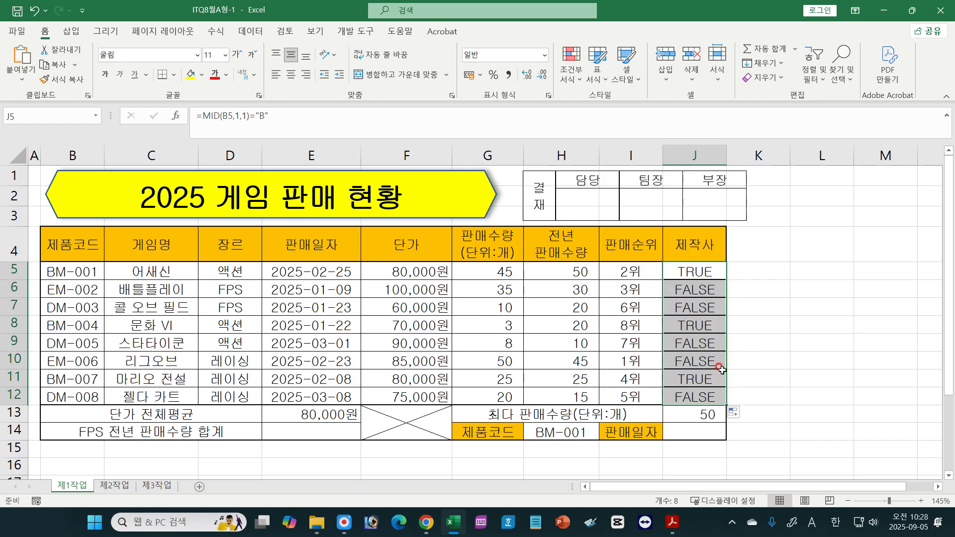
pyautogui.click(688, 271)
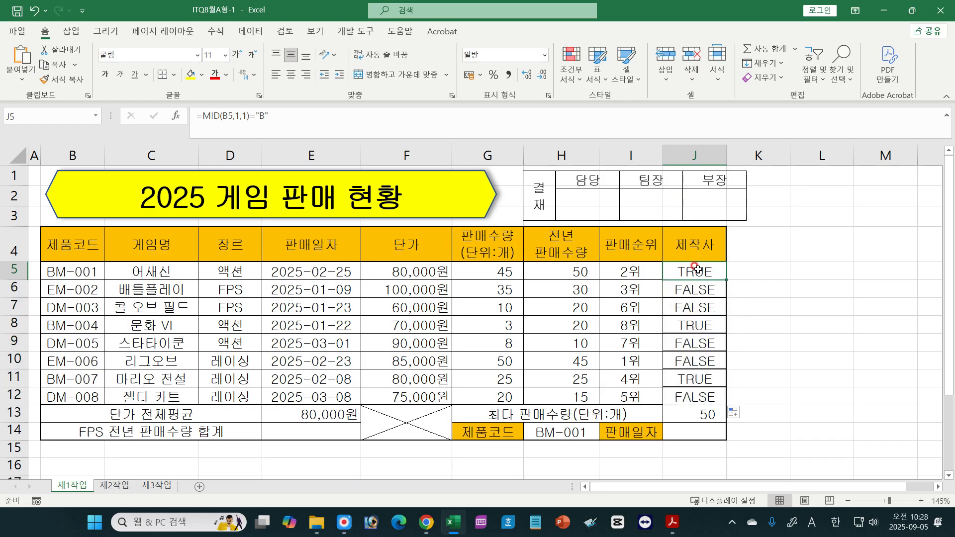
pyautogui.click(76, 265)
pyautogui.click(687, 271)
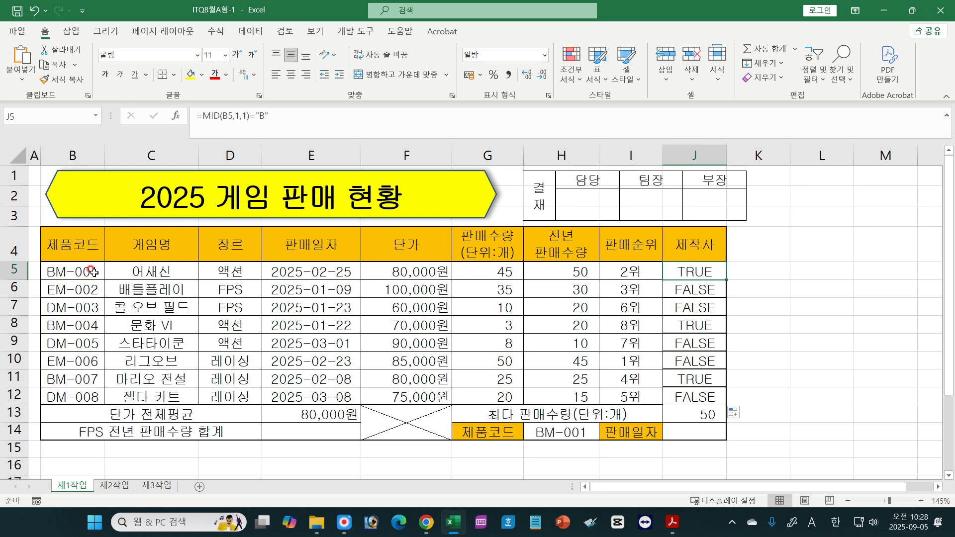
pyautogui.click(47, 293)
pyautogui.click(712, 295)
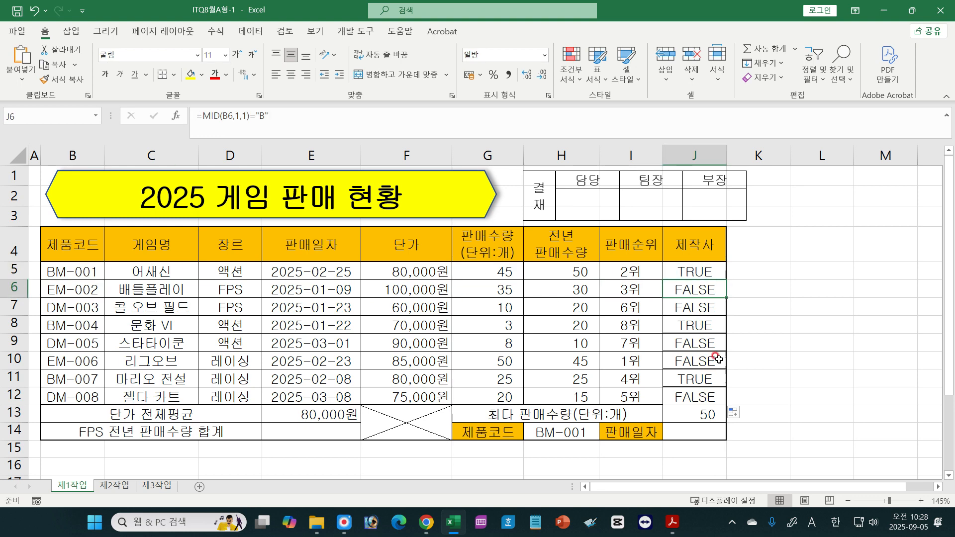
# Examine the equals comparison in J5's formula and undo the fill down to J12.
pyautogui.doubleClick(699, 270)
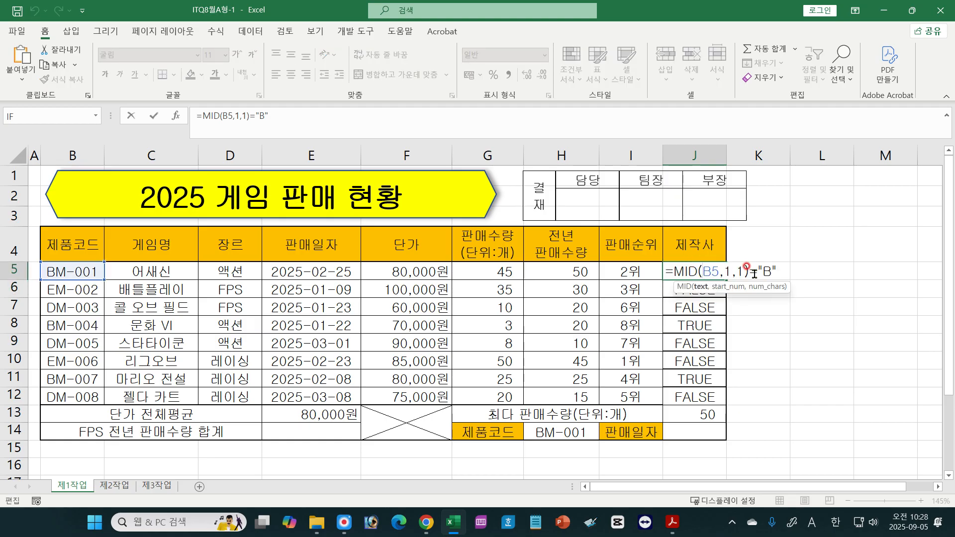
pyautogui.moveTo(750, 273); pyautogui.dragTo(757, 274)
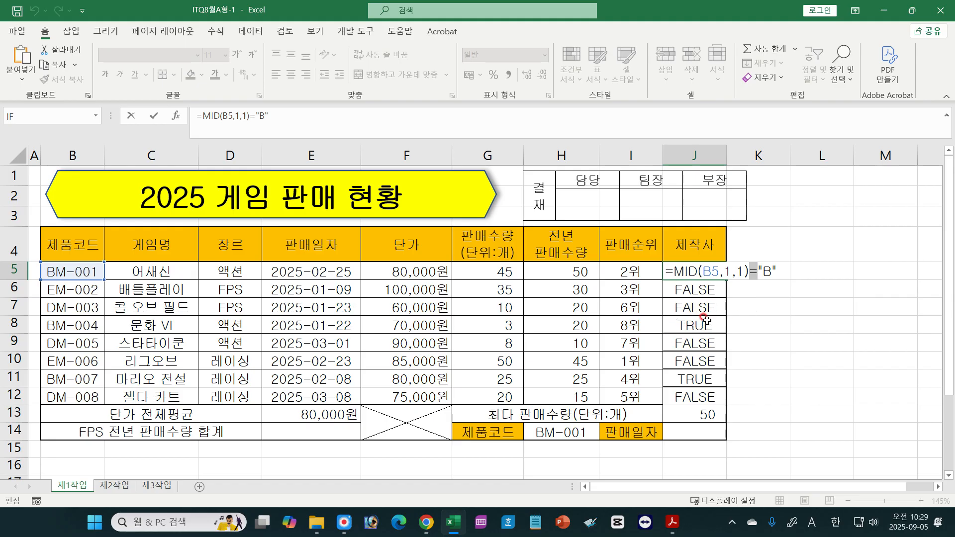
pyautogui.hotkey('ctrl', 'Return')
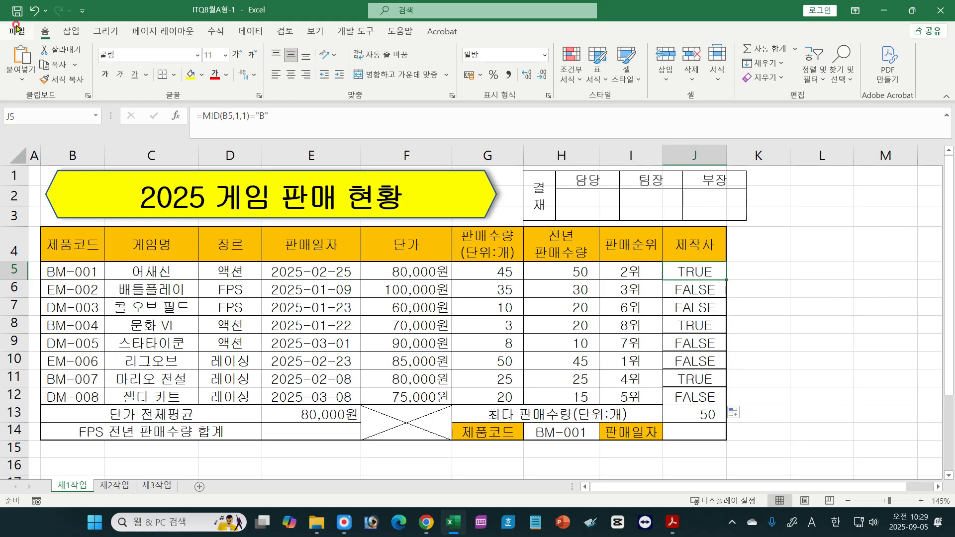
pyautogui.click(34, 10)
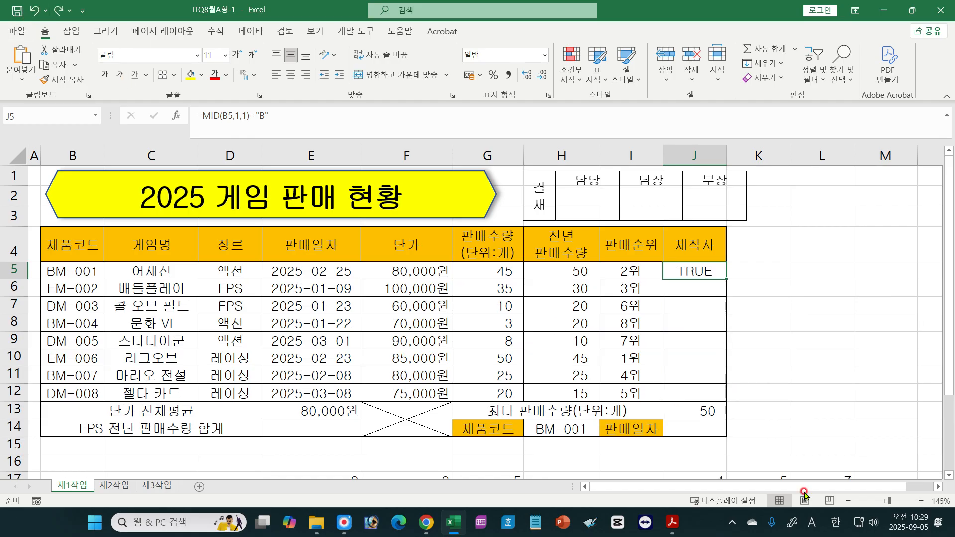
# Reopen J5's formula for editing, check the value 블레이드 for code letter B in the exam PDF, and return to Excel.
pyautogui.doubleClick(707, 271)
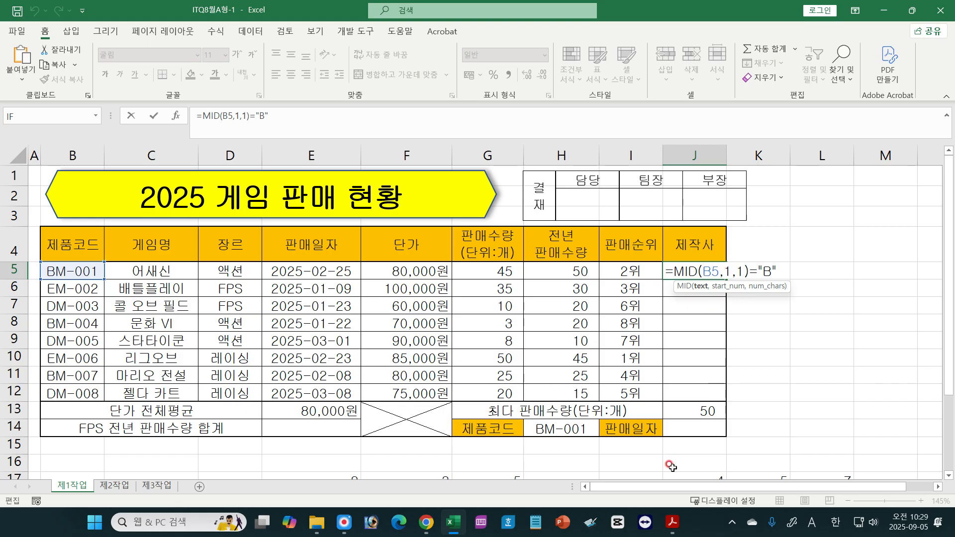
pyautogui.click(671, 523)
pyautogui.moveTo(318, 244); pyautogui.dragTo(483, 238)
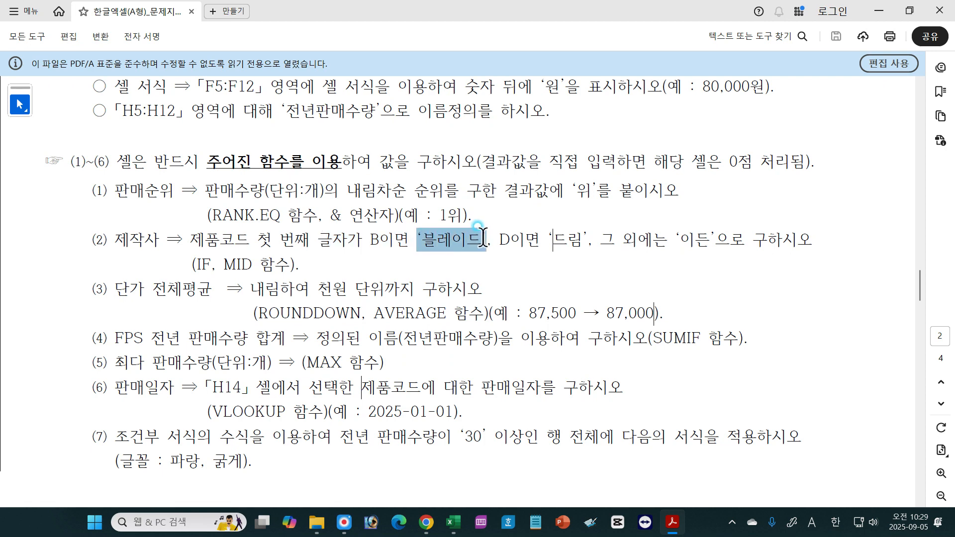
pyautogui.click(453, 522)
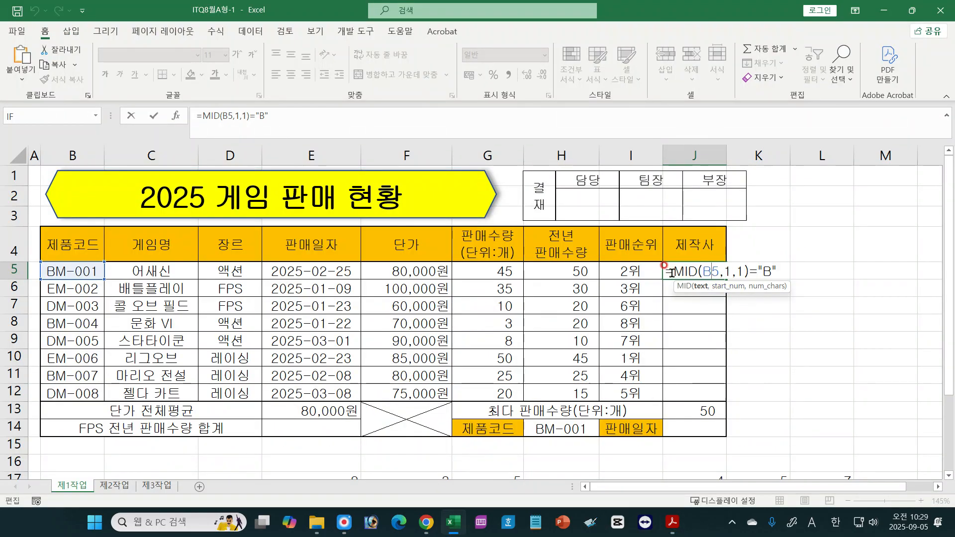
# Examine the comparison MID(B5,1,1)="B" in J5 as the IF condition that evaluates to True or False.
pyautogui.press('F9')
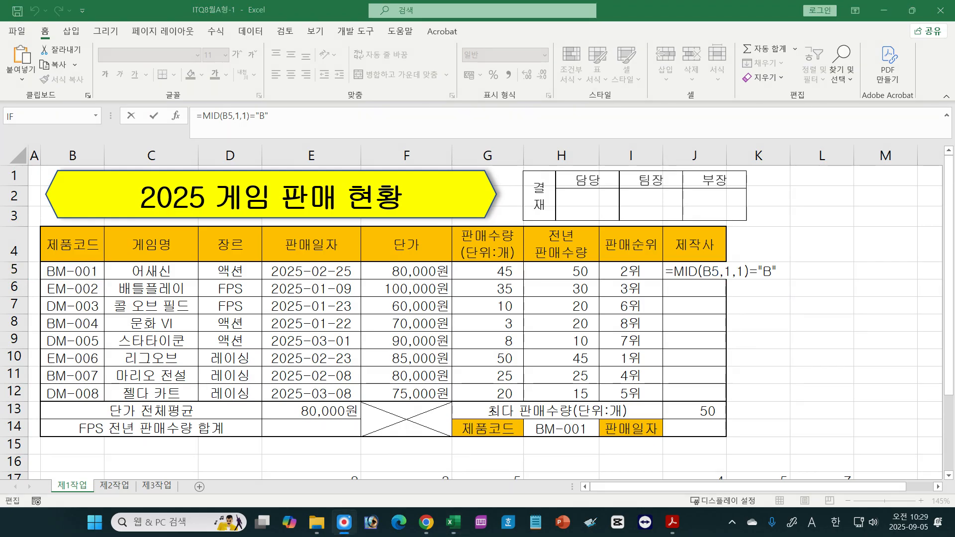
pyautogui.click(937, 486)
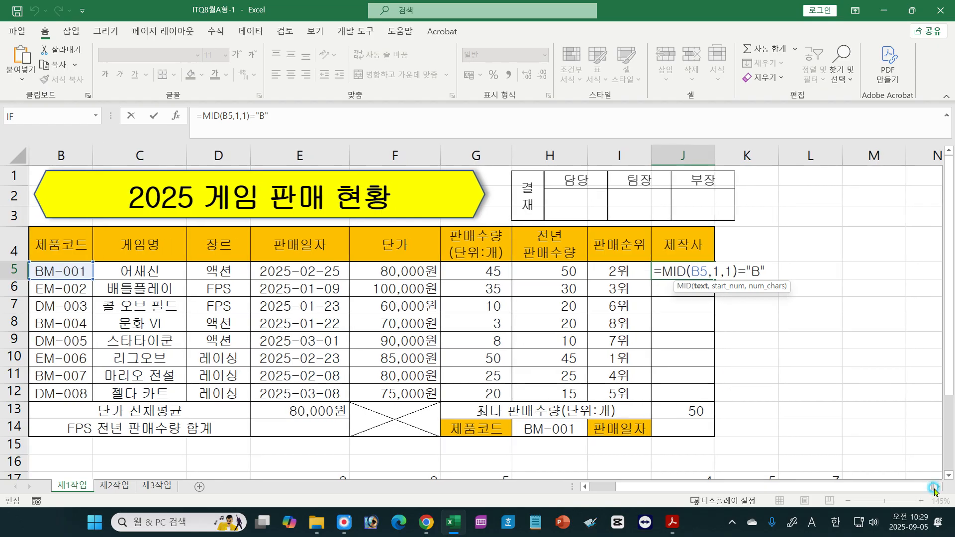
pyautogui.click(937, 487)
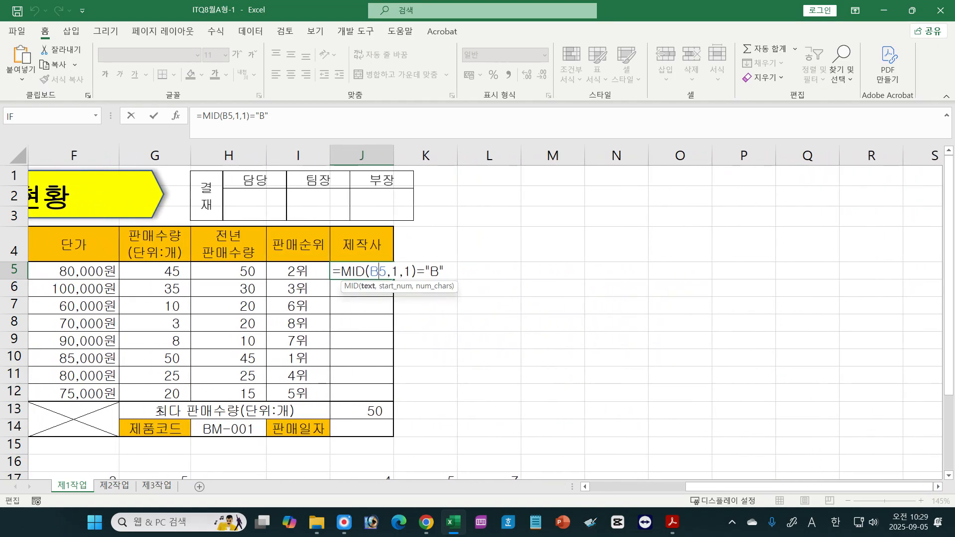
pyautogui.press('F8')
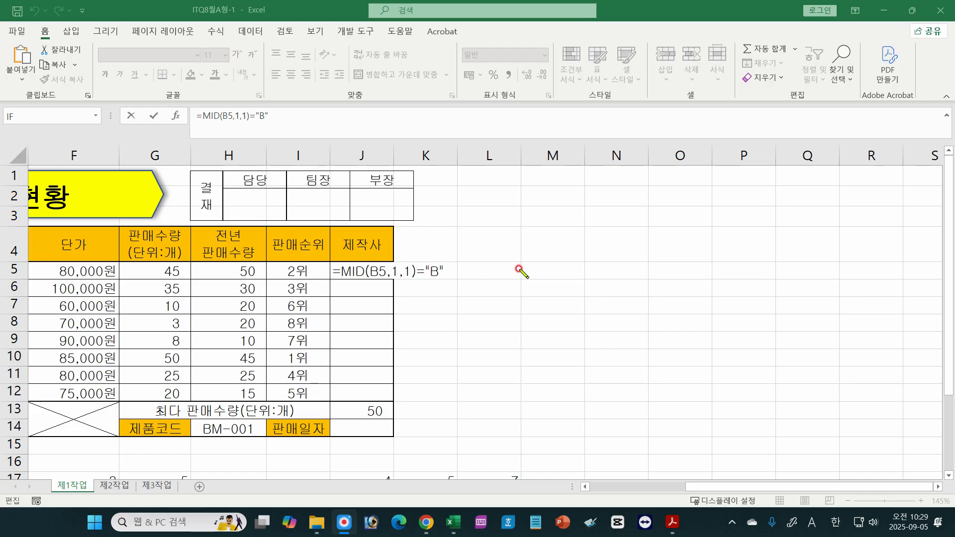
pyautogui.moveTo(511, 268); pyautogui.dragTo(525, 268)
pyautogui.moveTo(512, 274); pyautogui.dragTo(548, 267)
pyautogui.moveTo(540, 267)
pyautogui.mouseDown()
pyautogui.moveTo(547, 280)
pyautogui.moveTo(563, 266)
pyautogui.mouseUp()
pyautogui.moveTo(550, 267); pyautogui.dragTo(552, 291)
pyautogui.moveTo(551, 278); pyautogui.dragTo(590, 298)
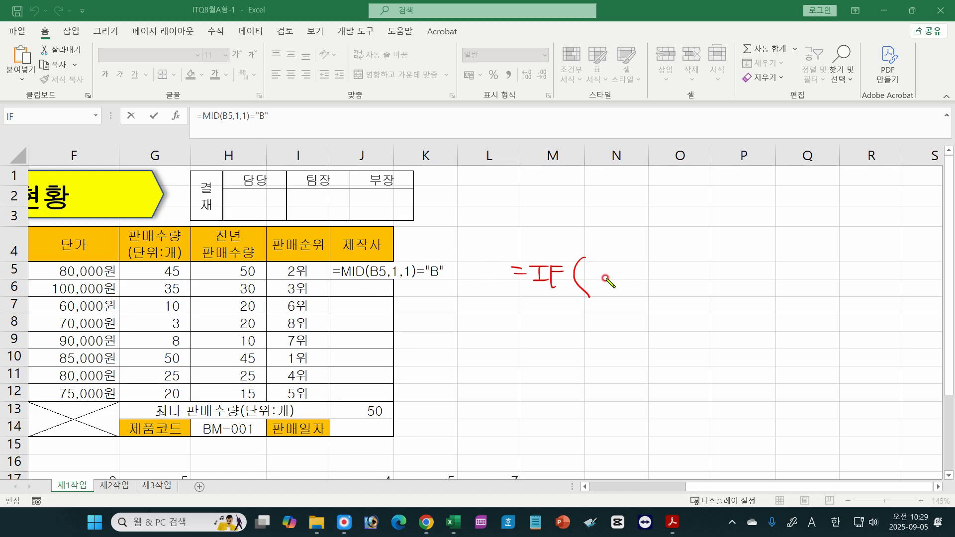
pyautogui.moveTo(606, 265)
pyautogui.mouseDown()
pyautogui.moveTo(642, 273)
pyautogui.moveTo(657, 266)
pyautogui.moveTo(659, 282)
pyautogui.mouseUp()
pyautogui.moveTo(597, 287); pyautogui.dragTo(676, 287)
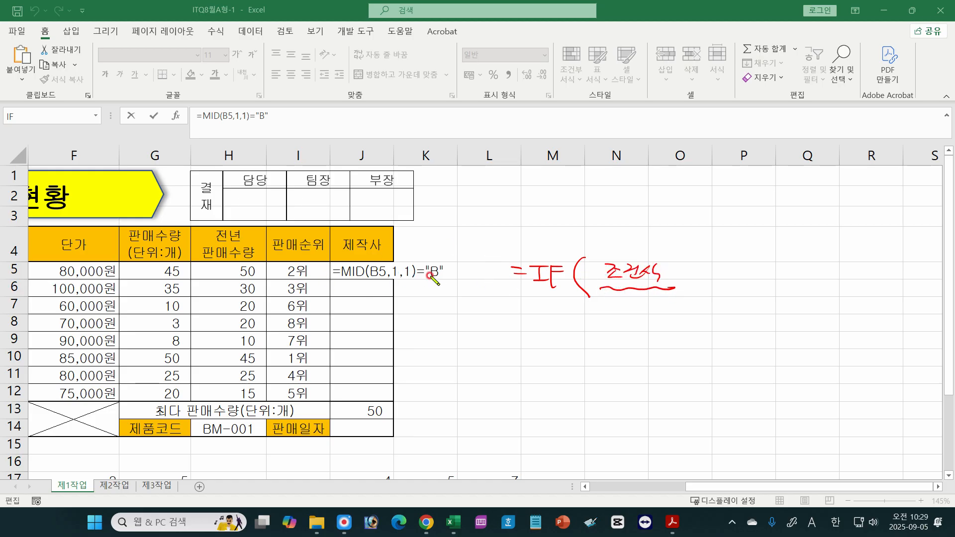
pyautogui.moveTo(422, 267); pyautogui.dragTo(420, 282)
pyautogui.moveTo(600, 286)
pyautogui.mouseDown()
pyautogui.moveTo(622, 303)
pyautogui.moveTo(647, 301)
pyautogui.moveTo(622, 329)
pyautogui.moveTo(657, 324)
pyautogui.moveTo(628, 345)
pyautogui.moveTo(673, 355)
pyautogui.mouseUp()
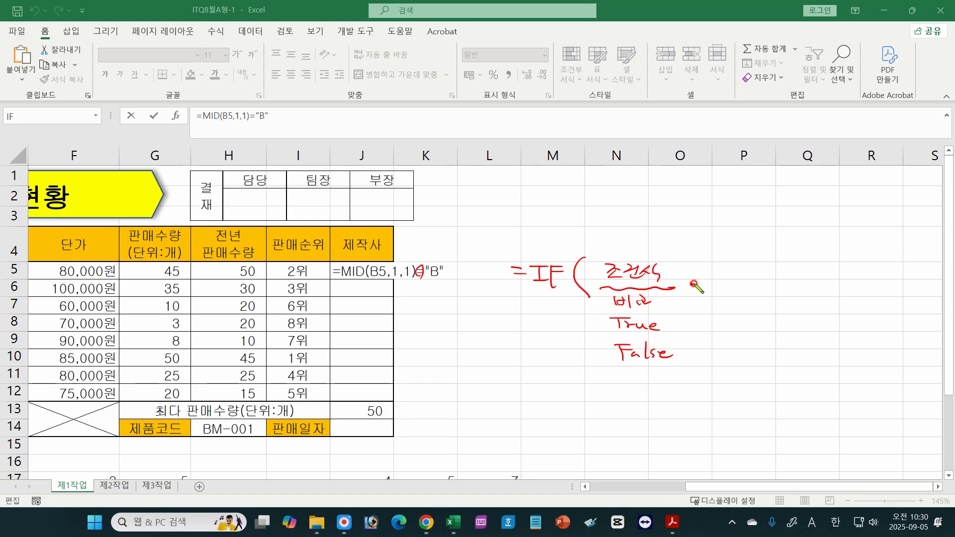
# Review IF's remaining two arguments for J5, matching "블레이드" to the True result and the last argument to False.
pyautogui.moveTo(693, 284); pyautogui.dragTo(686, 296)
pyautogui.moveTo(670, 326)
pyautogui.mouseDown()
pyautogui.moveTo(736, 291)
pyautogui.moveTo(765, 288)
pyautogui.mouseUp()
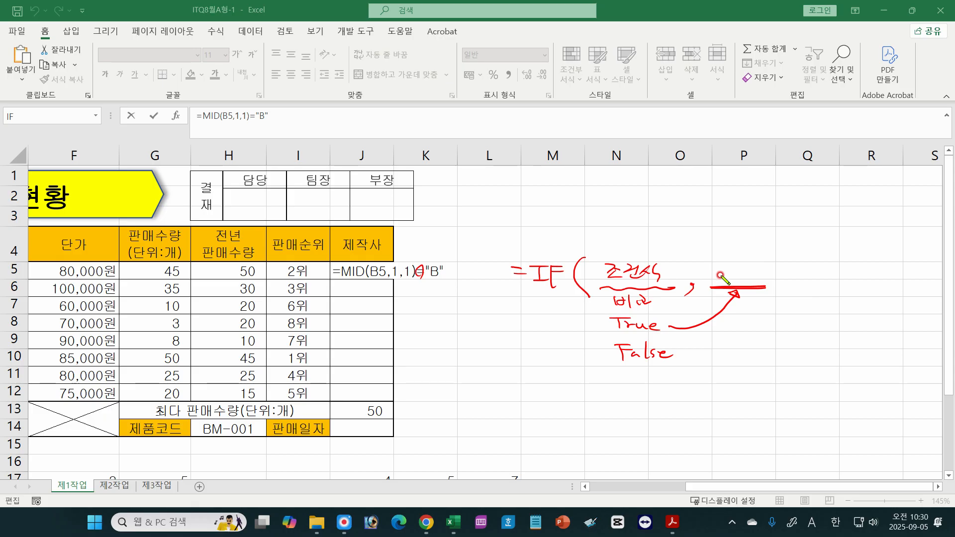
pyautogui.moveTo(702, 256); pyautogui.dragTo(703, 259)
pyautogui.moveTo(705, 256)
pyautogui.mouseDown()
pyautogui.moveTo(719, 275)
pyautogui.moveTo(802, 269)
pyautogui.moveTo(790, 298)
pyautogui.mouseUp()
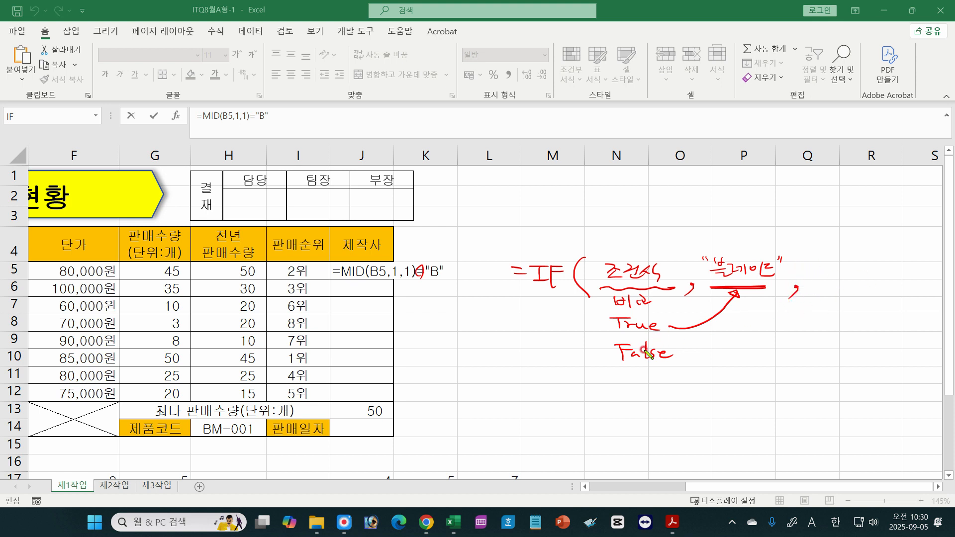
pyautogui.moveTo(680, 354); pyautogui.dragTo(891, 287)
pyautogui.moveTo(826, 292)
pyautogui.mouseDown()
pyautogui.moveTo(891, 287)
pyautogui.moveTo(876, 316)
pyautogui.mouseUp()
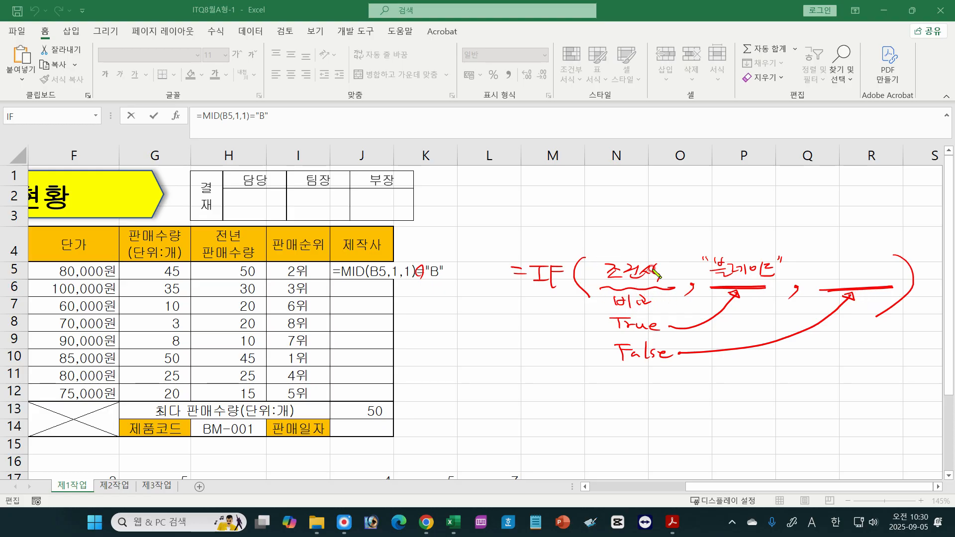
pyautogui.moveTo(651, 333); pyautogui.dragTo(649, 336)
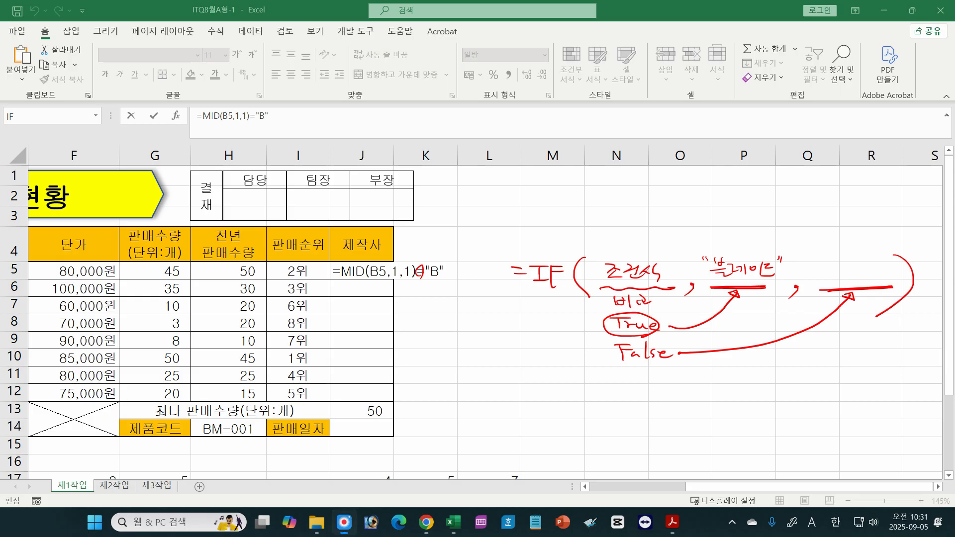
pyautogui.press('Escape')
# Wrap J5's comparison in an IF function so that MID(B5,1,1)="B" becomes its logical test.
pyautogui.click(338, 273)
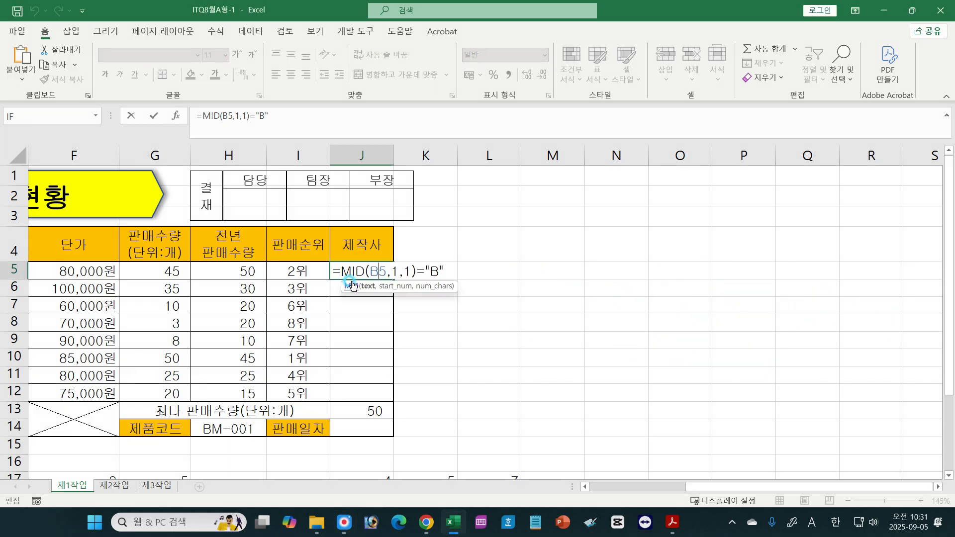
pyautogui.moveTo(339, 273); pyautogui.dragTo(451, 272)
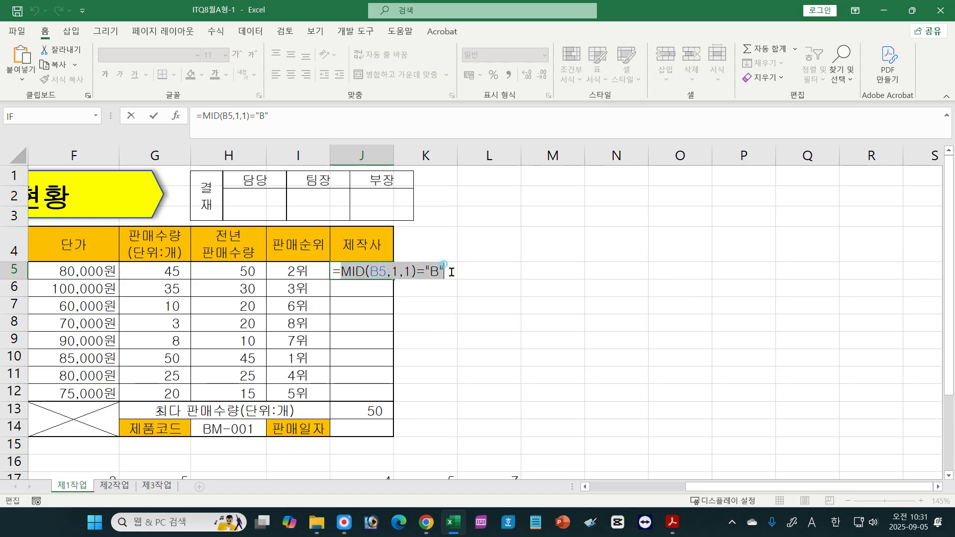
pyautogui.click(355, 274)
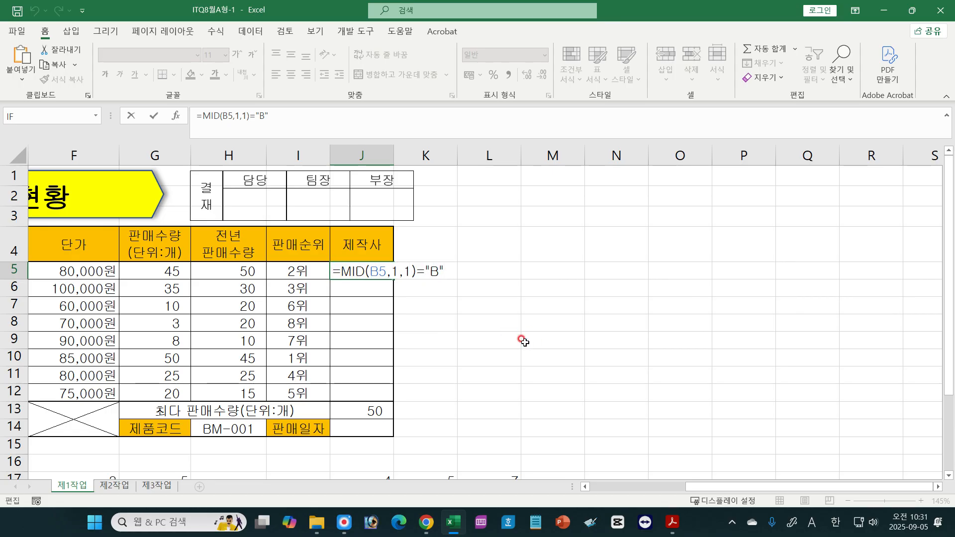
pyautogui.write('if')
pyautogui.press('Tab')
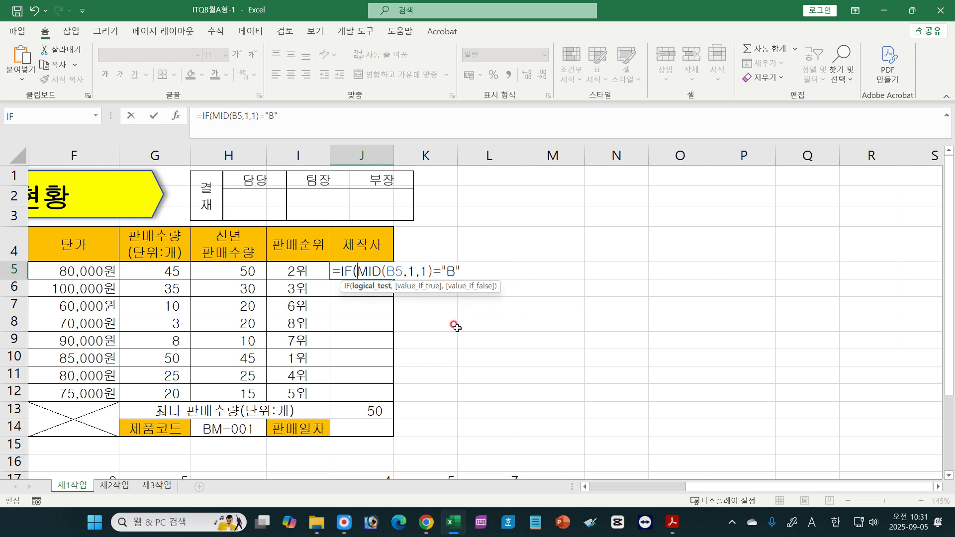
# Add "블레이드" as the value if true in J5's IF formula and open the value-if-false argument.
pyautogui.click(465, 270)
pyautogui.click(577, 292)
pyautogui.write(',')
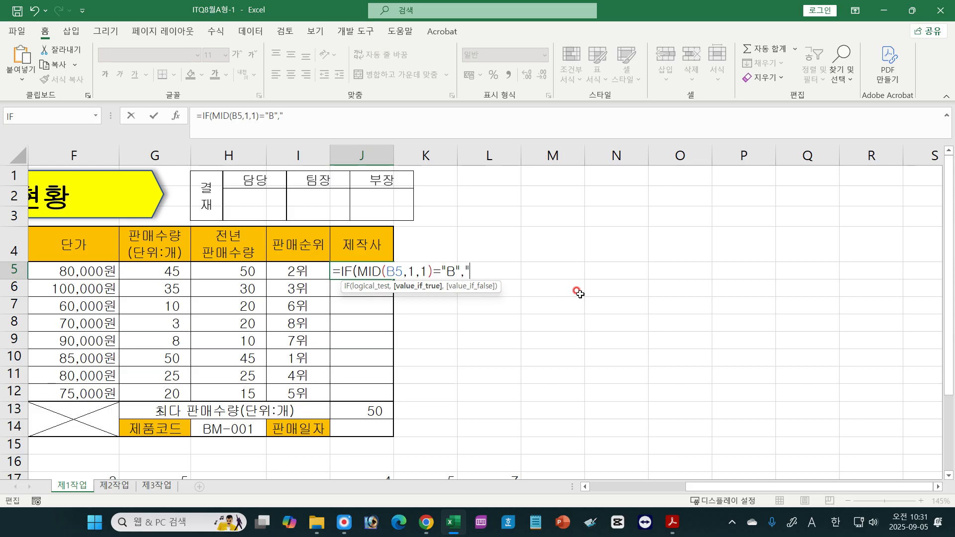
pyautogui.write('"블레인')
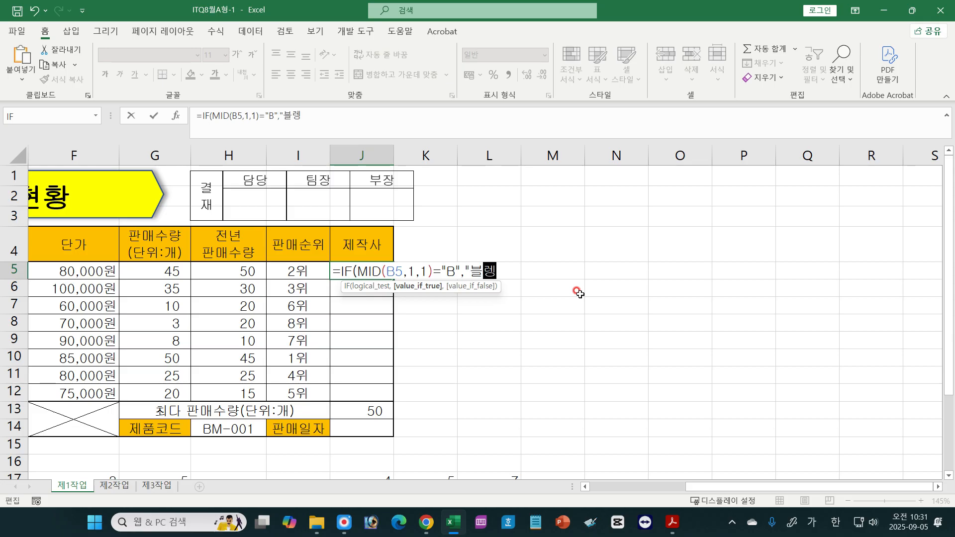
pyautogui.write('드"')
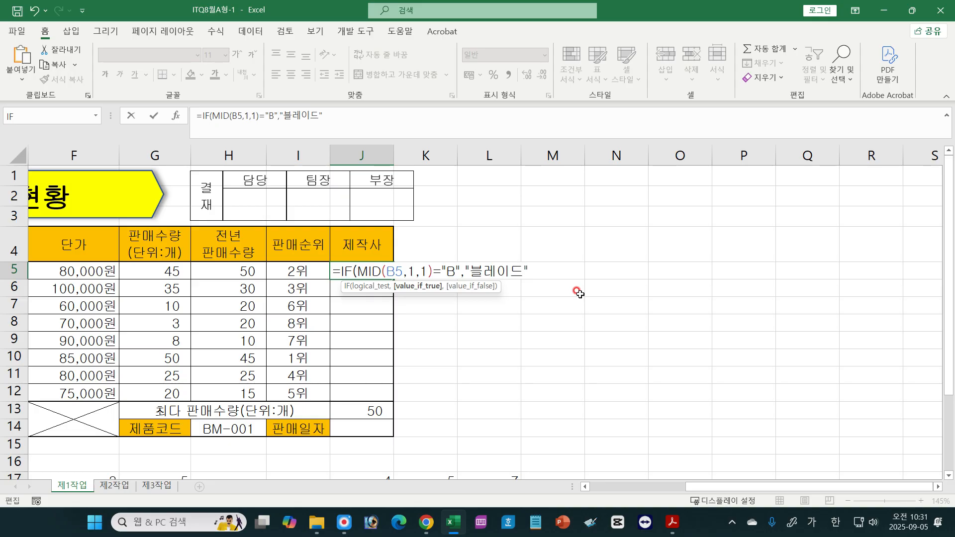
pyautogui.write(',')
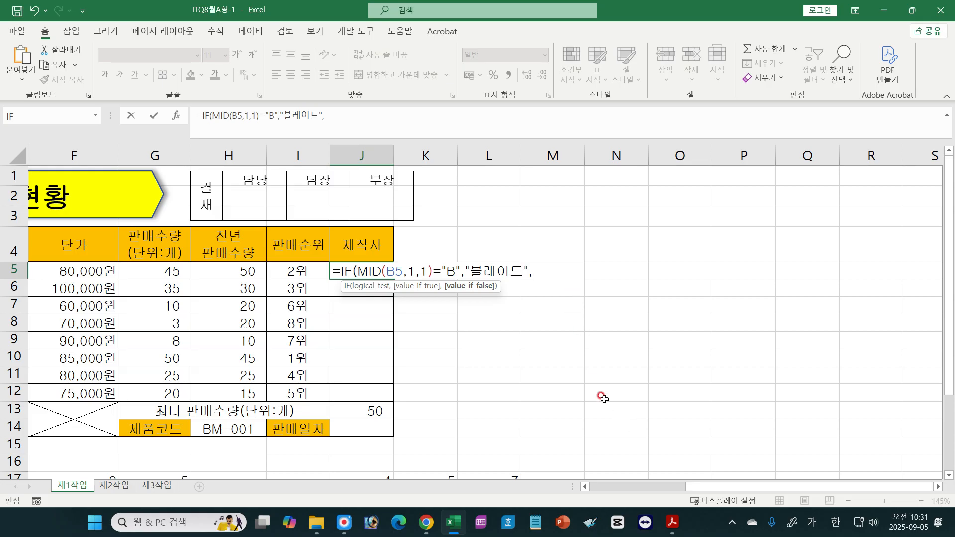
# Switch to the exam PDF and check task (2)'s 블레이드 rule for letter B and where the letter D condition starts.
pyautogui.click(671, 531)
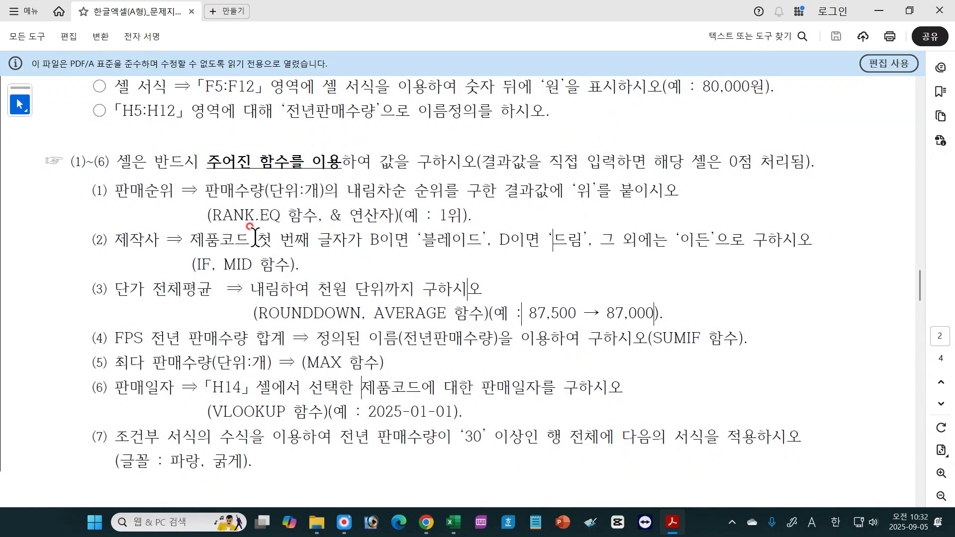
pyautogui.moveTo(191, 241); pyautogui.dragTo(394, 243)
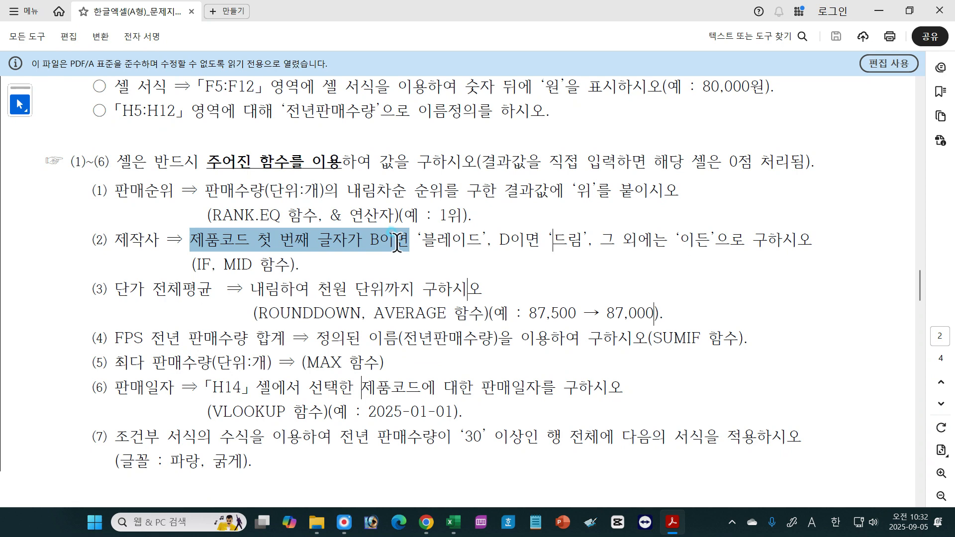
pyautogui.click(483, 242)
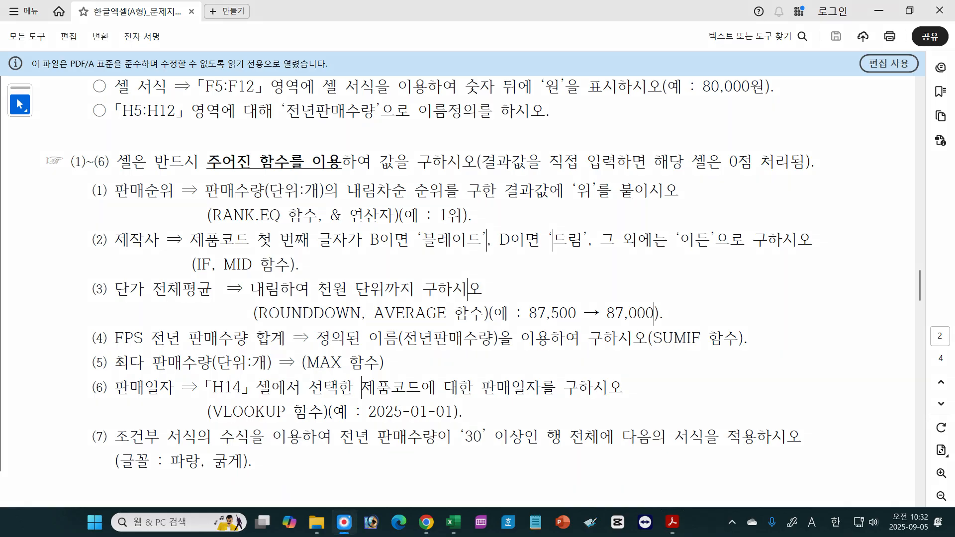
pyautogui.moveTo(502, 220)
pyautogui.mouseDown()
pyautogui.moveTo(460, 271)
pyautogui.moveTo(549, 252)
pyautogui.mouseUp()
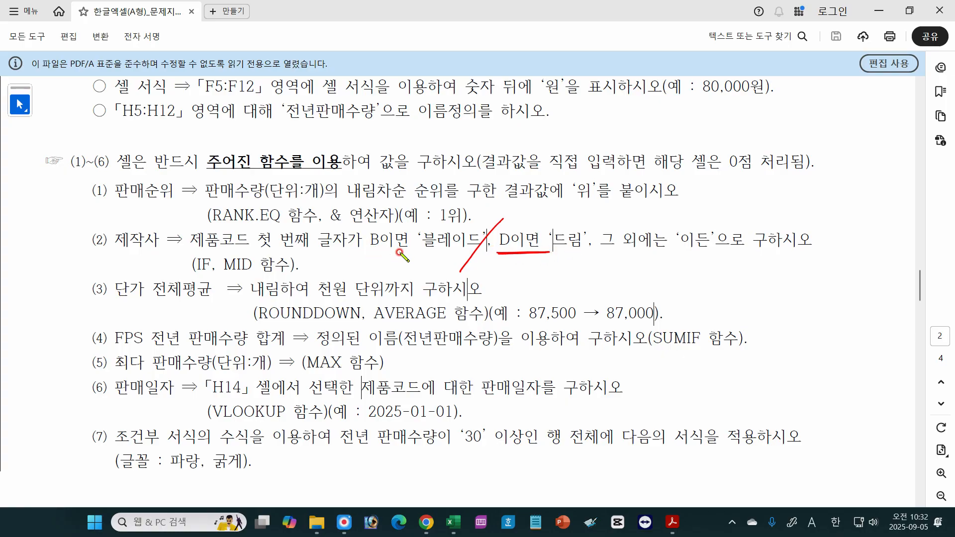
pyautogui.moveTo(401, 254); pyautogui.dragTo(541, 254)
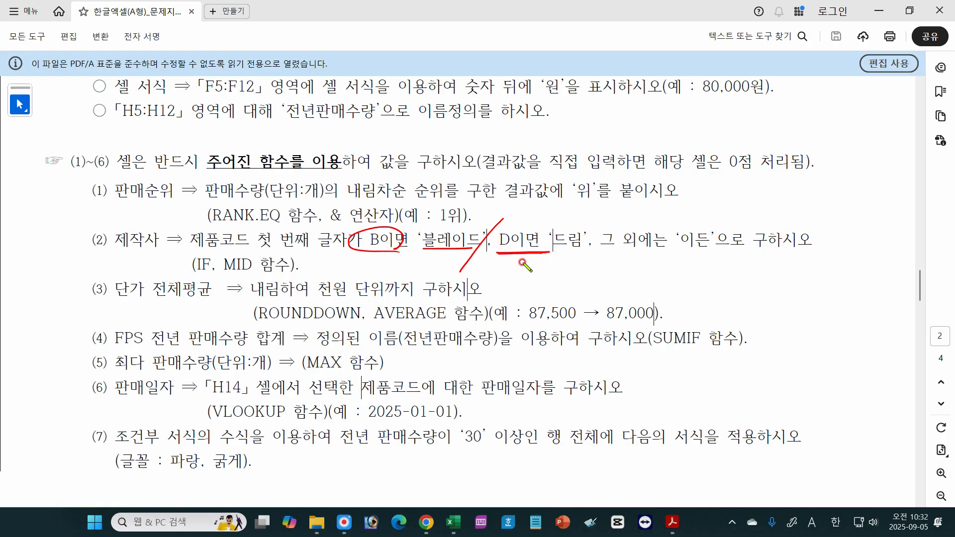
# Work out the nested part of task (2) from the exam text: IF(MID()="D","드림","이든") for codes not starting with B.
pyautogui.moveTo(494, 259)
pyautogui.mouseDown()
pyautogui.moveTo(497, 266)
pyautogui.moveTo(517, 256)
pyautogui.moveTo(518, 277)
pyautogui.mouseUp()
pyautogui.moveTo(522, 259)
pyautogui.mouseDown()
pyautogui.moveTo(600, 259)
pyautogui.moveTo(616, 276)
pyautogui.mouseUp()
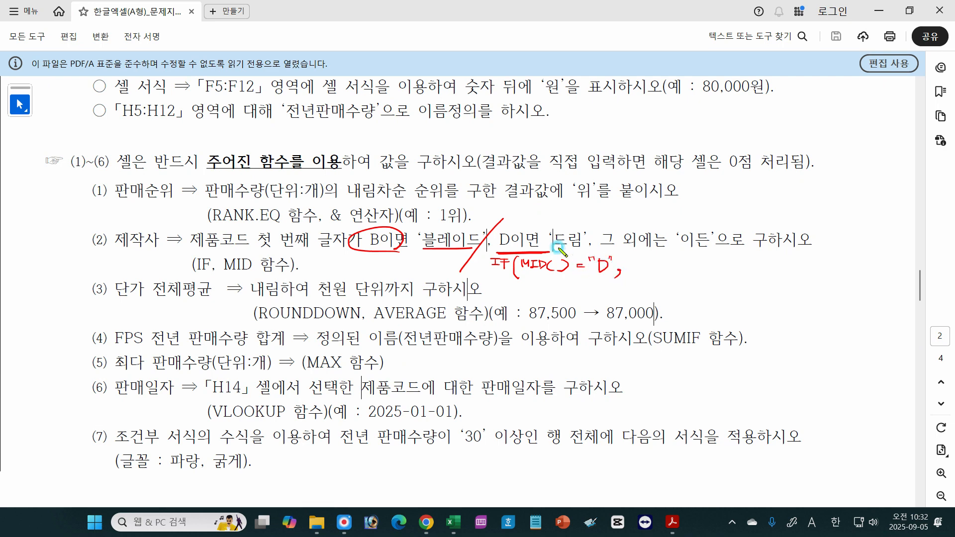
pyautogui.moveTo(516, 276); pyautogui.dragTo(618, 279)
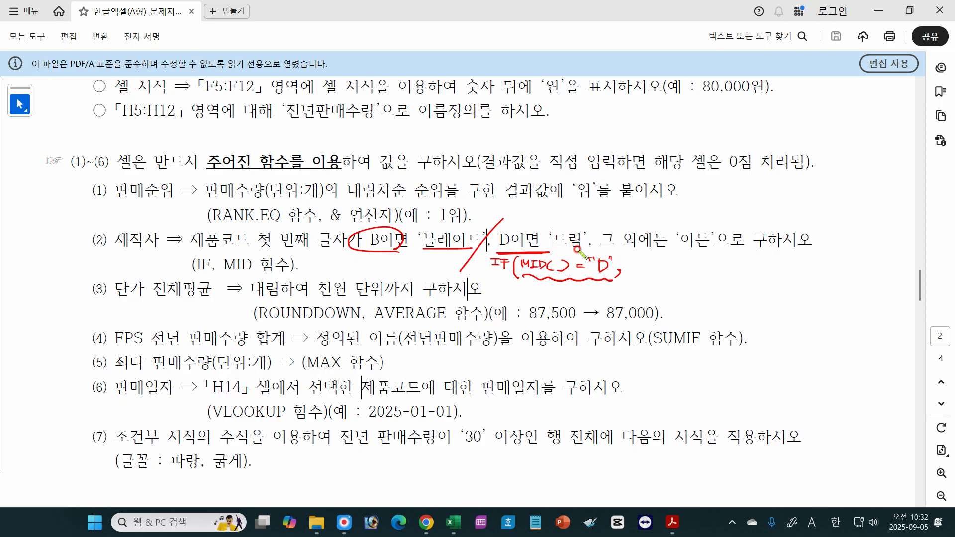
pyautogui.moveTo(634, 258)
pyautogui.mouseDown()
pyautogui.moveTo(664, 273)
pyautogui.moveTo(676, 262)
pyautogui.moveTo(683, 279)
pyautogui.moveTo(676, 287)
pyautogui.moveTo(731, 268)
pyautogui.moveTo(738, 278)
pyautogui.moveTo(742, 262)
pyautogui.moveTo(745, 289)
pyautogui.mouseUp()
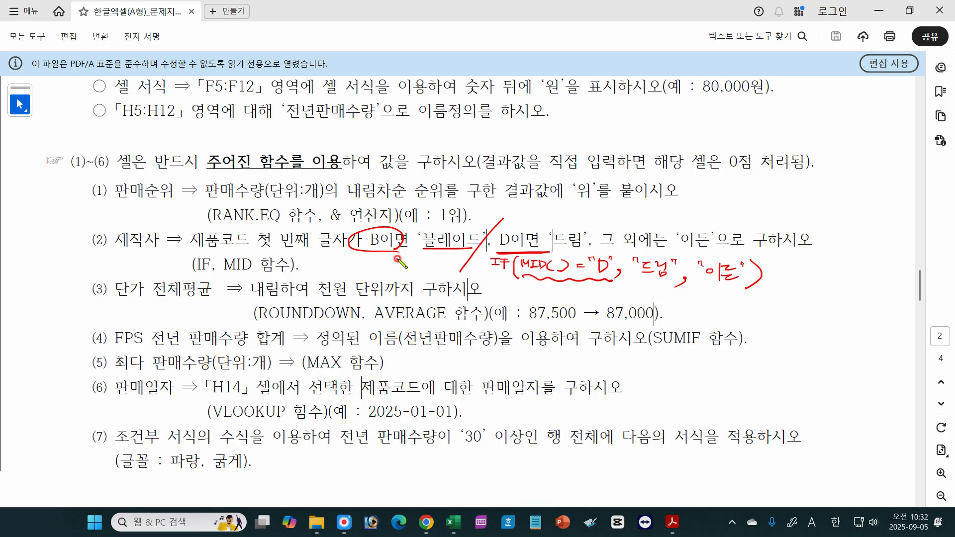
pyautogui.moveTo(397, 256)
pyautogui.mouseDown()
pyautogui.moveTo(427, 257)
pyautogui.moveTo(409, 283)
pyautogui.moveTo(520, 286)
pyautogui.moveTo(511, 293)
pyautogui.mouseUp()
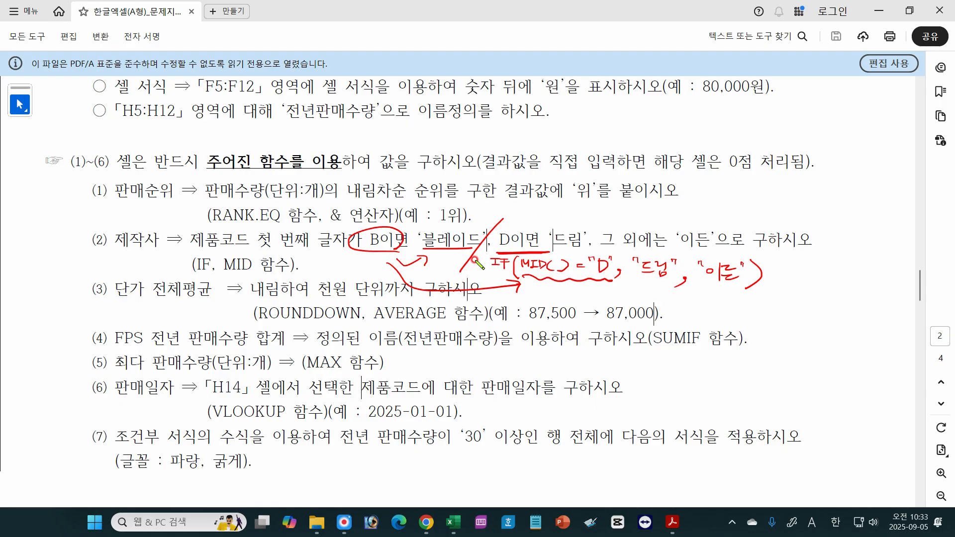
pyautogui.moveTo(522, 245)
pyautogui.mouseDown()
pyautogui.moveTo(536, 254)
pyautogui.moveTo(530, 260)
pyautogui.mouseUp()
pyautogui.press('Escape')
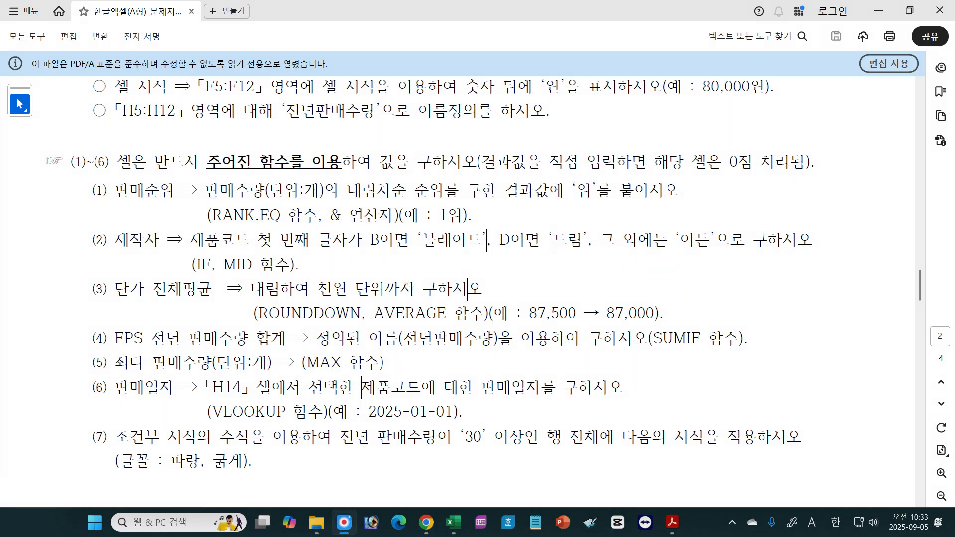
# Switch back to Excel and nest an IF function with a MID function inside it as J5's value if false.
pyautogui.click(454, 522)
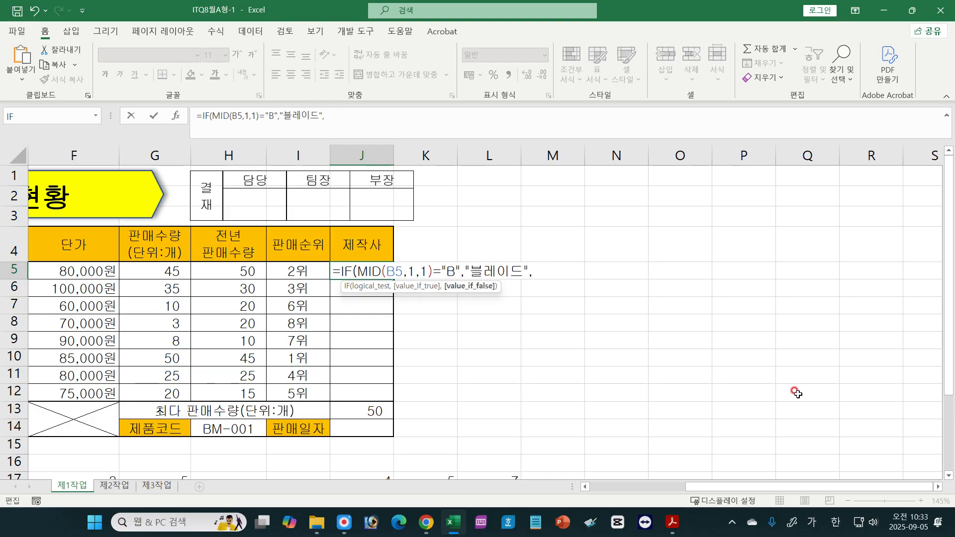
pyautogui.write('if')
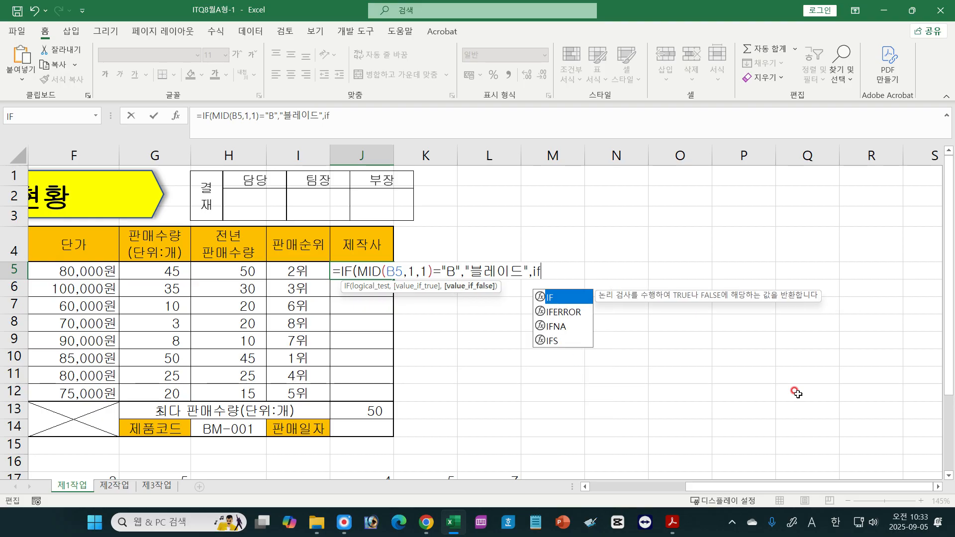
pyautogui.press('Tab')
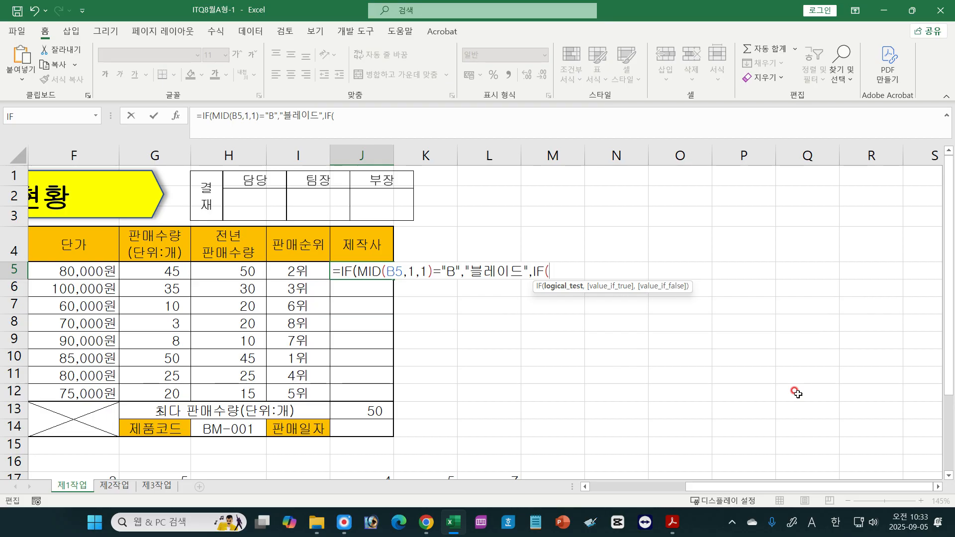
pyautogui.write('mid')
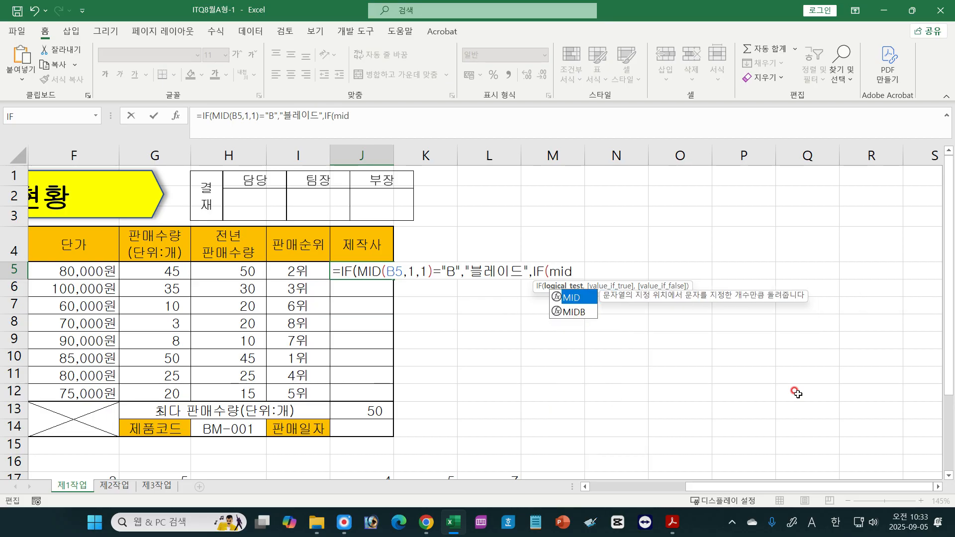
pyautogui.press('Tab')
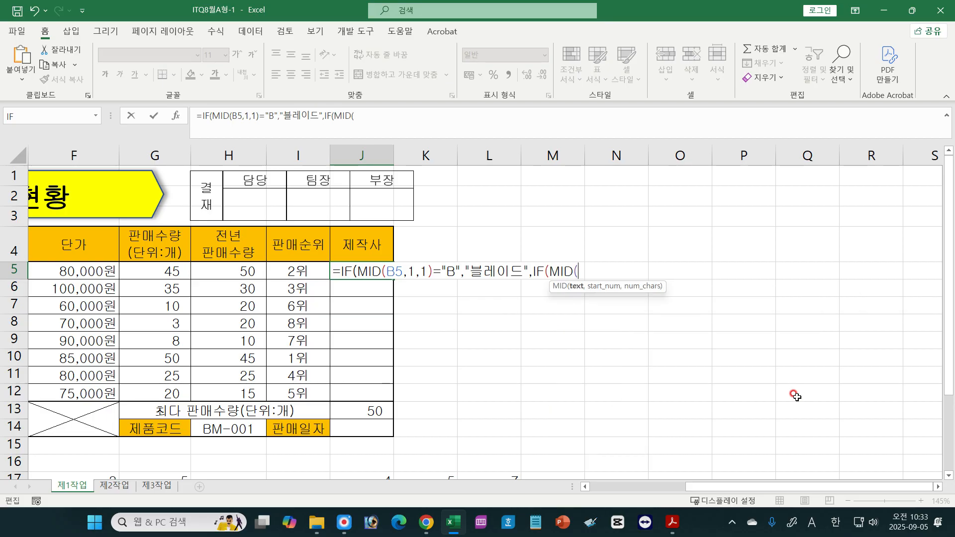
# Complete the nested IF's logical test in J5 as MID(B5,1,1)="D".
pyautogui.moveTo(724, 488); pyautogui.dragTo(643, 511)
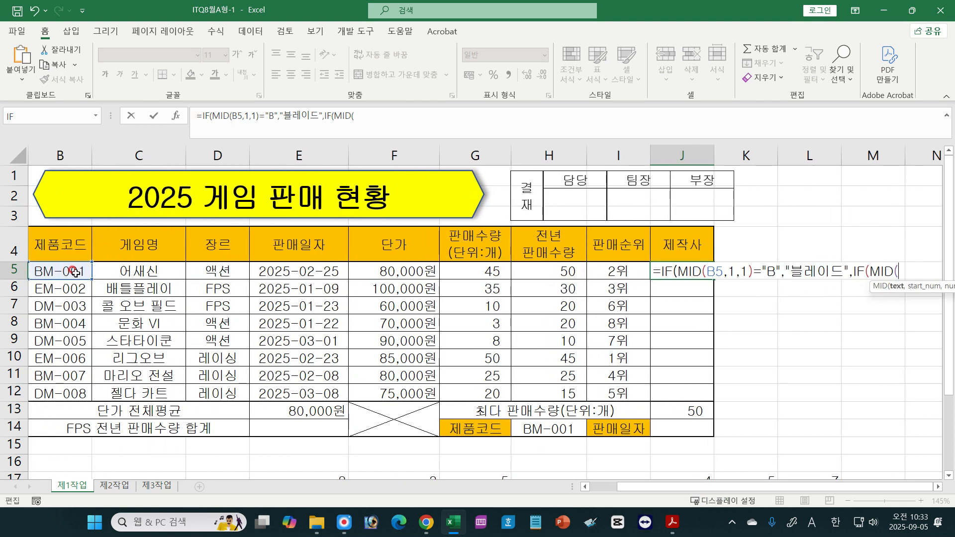
pyautogui.click(73, 271)
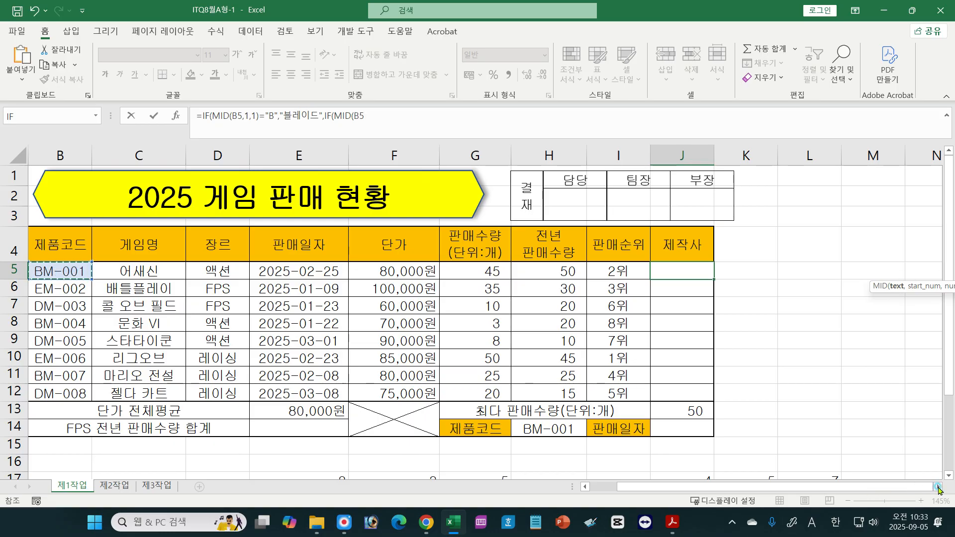
pyautogui.hscroll(4, 744, 421)
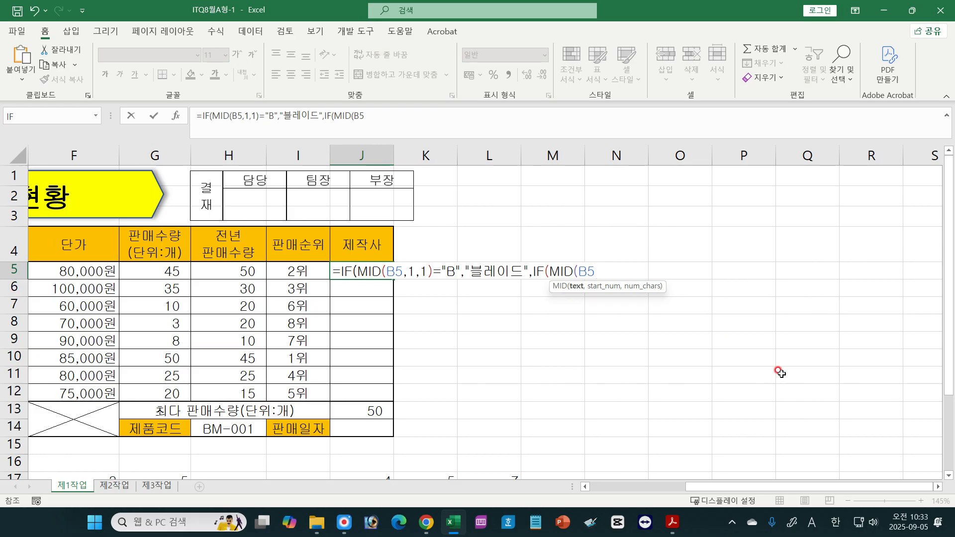
pyautogui.write(',')
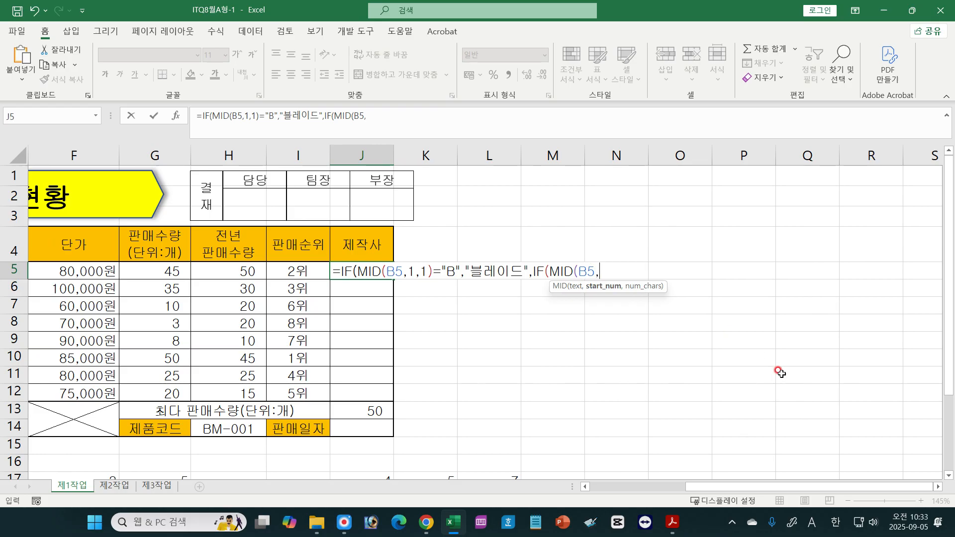
pyautogui.write('1,1')
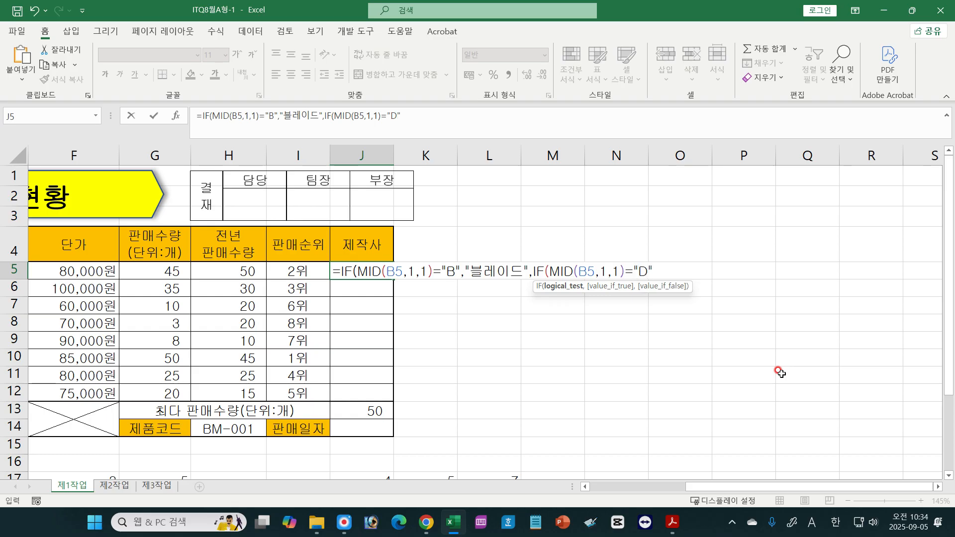
# Add "드림" as the nested IF's value if true and "이든" as its value if false, closing both IF functions in J5.
pyautogui.write(',')
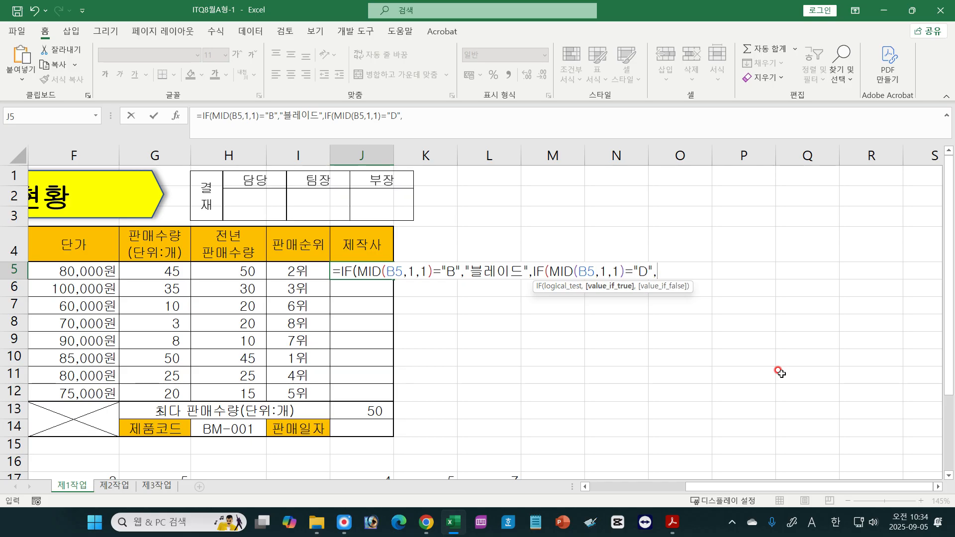
pyautogui.write('"드림')
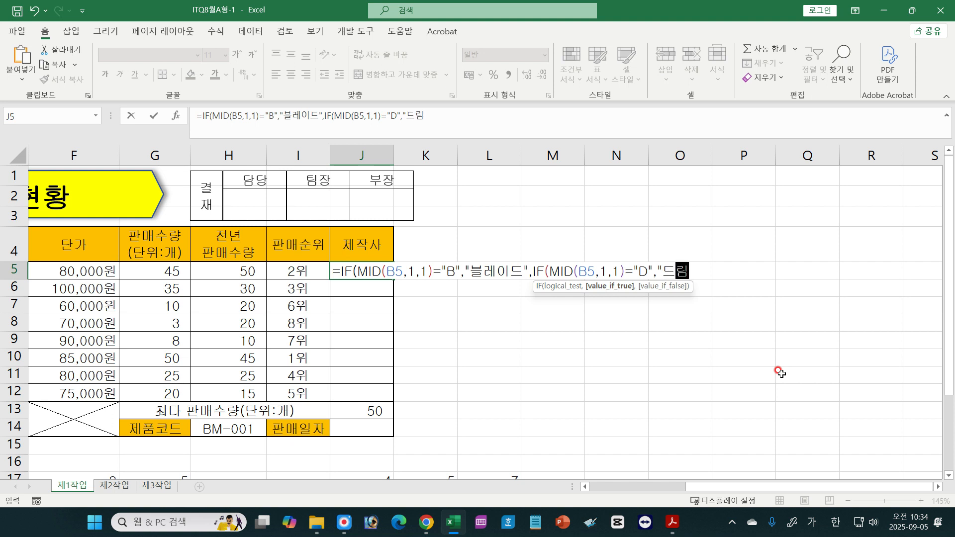
pyautogui.write('",')
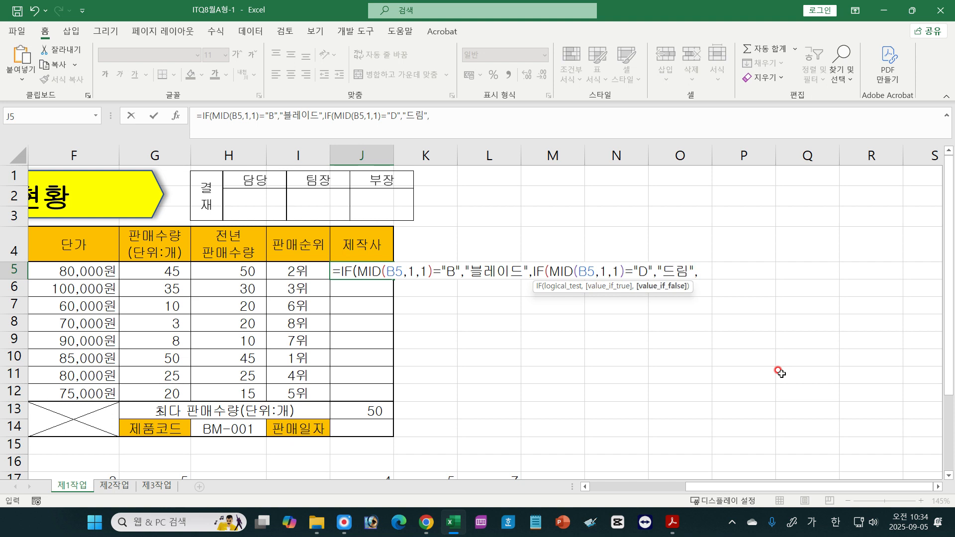
pyautogui.write('"이든"')
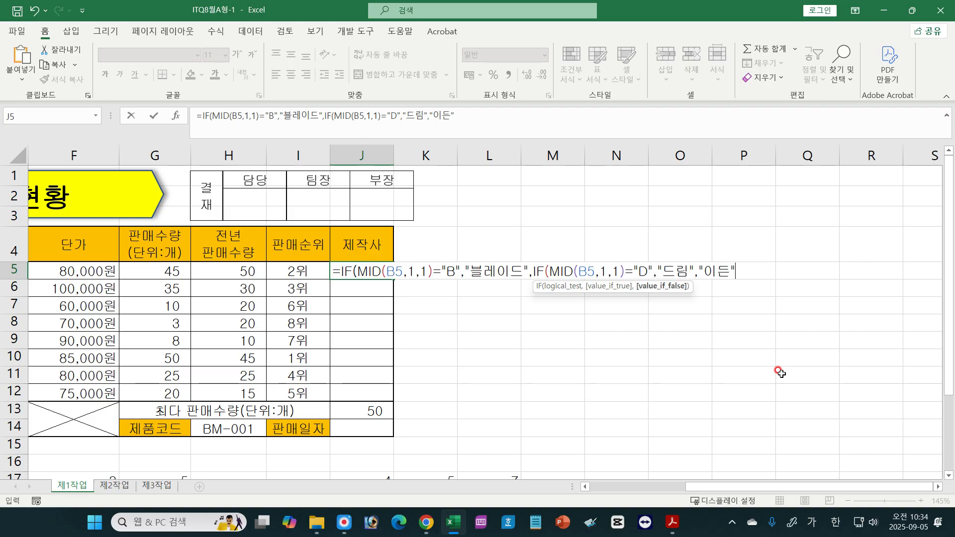
pyautogui.write(')')
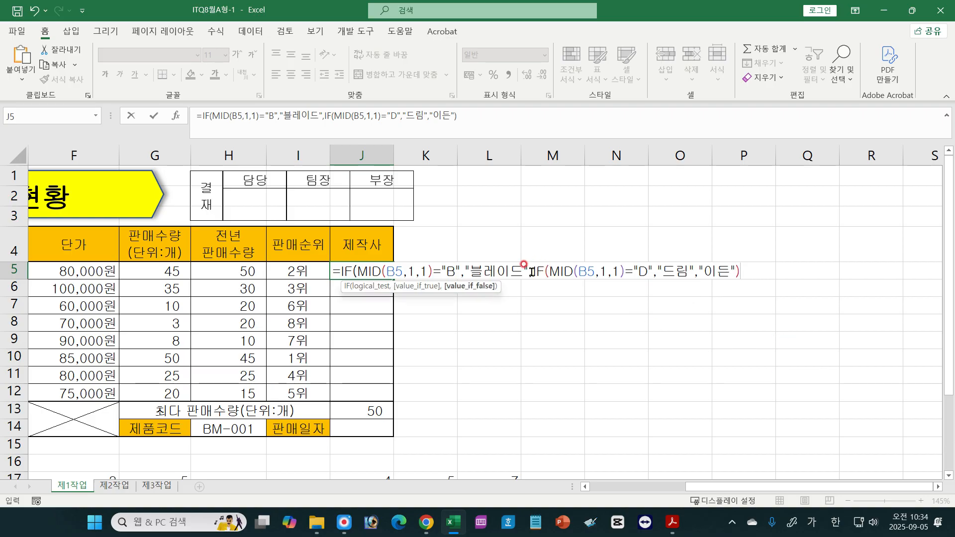
pyautogui.moveTo(531, 272); pyautogui.dragTo(748, 275)
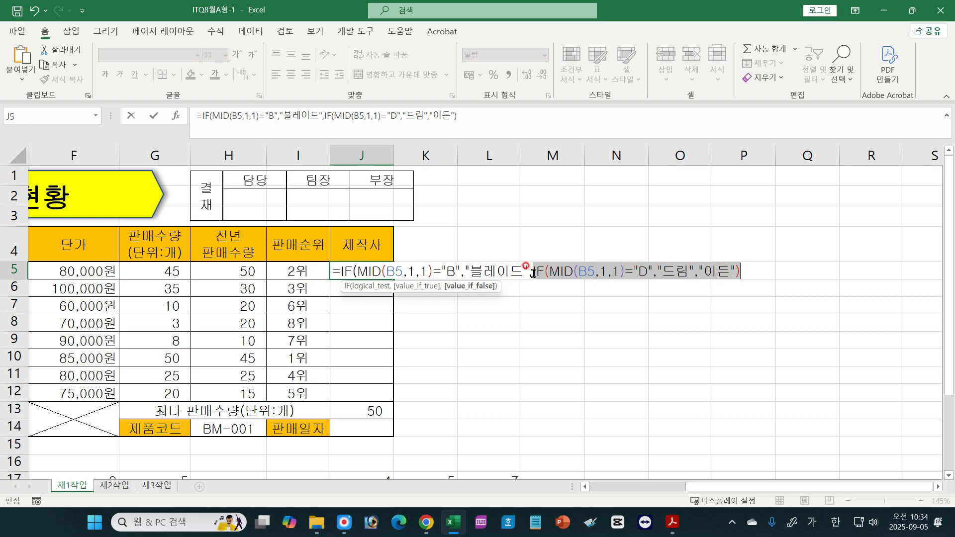
pyautogui.click(747, 272)
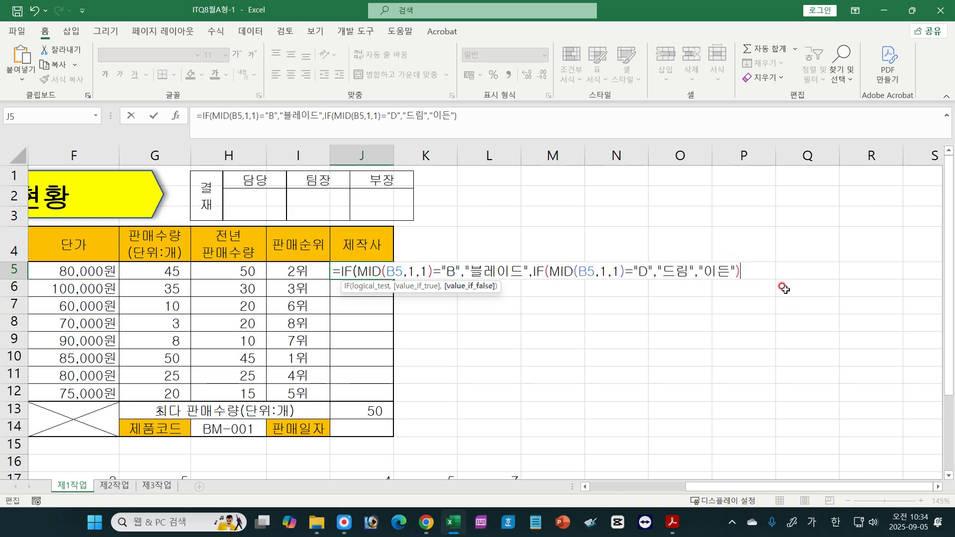
pyautogui.write(')')
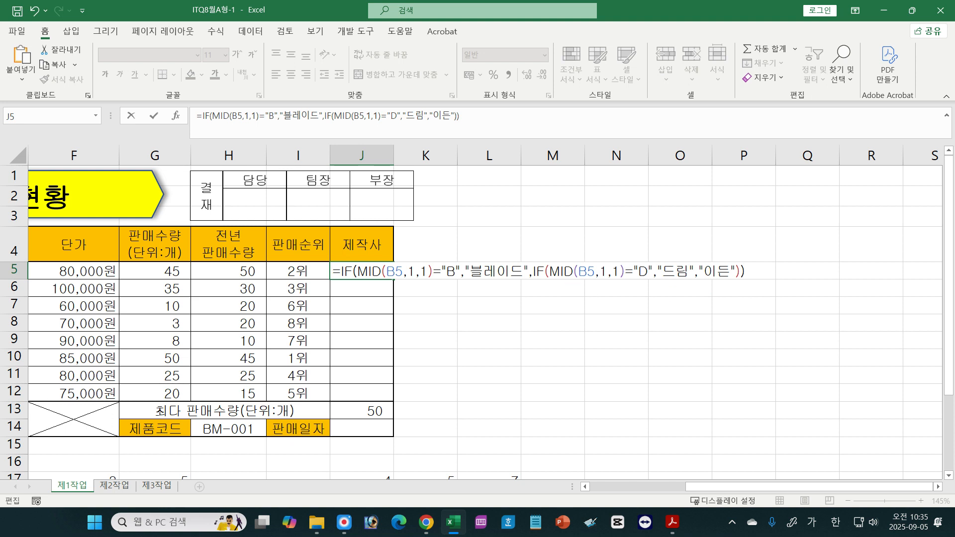
# Examine how J5's outer IF divides into three arguments and how the nested IF fills the third one.
pyautogui.hotkey('ctrl', 'alt', 'd')
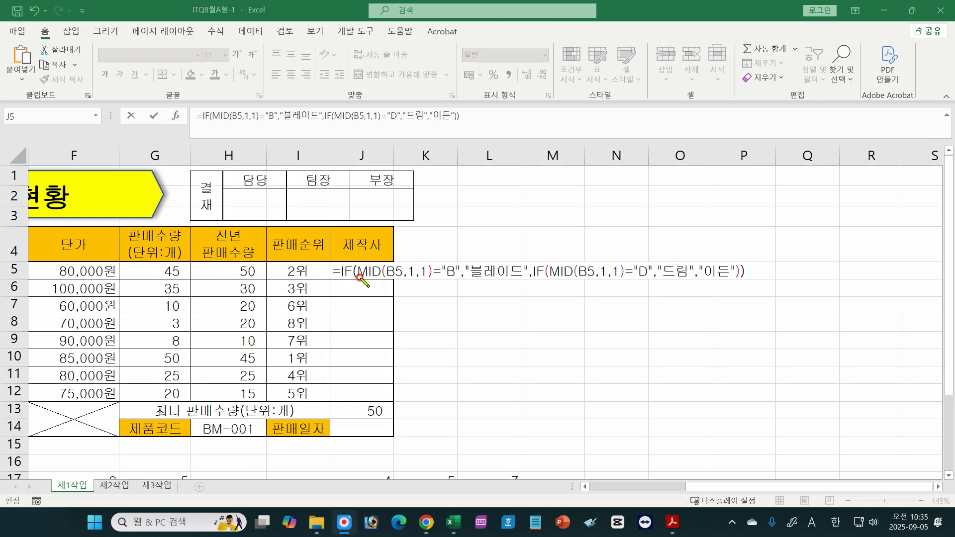
pyautogui.moveTo(356, 280); pyautogui.dragTo(746, 279)
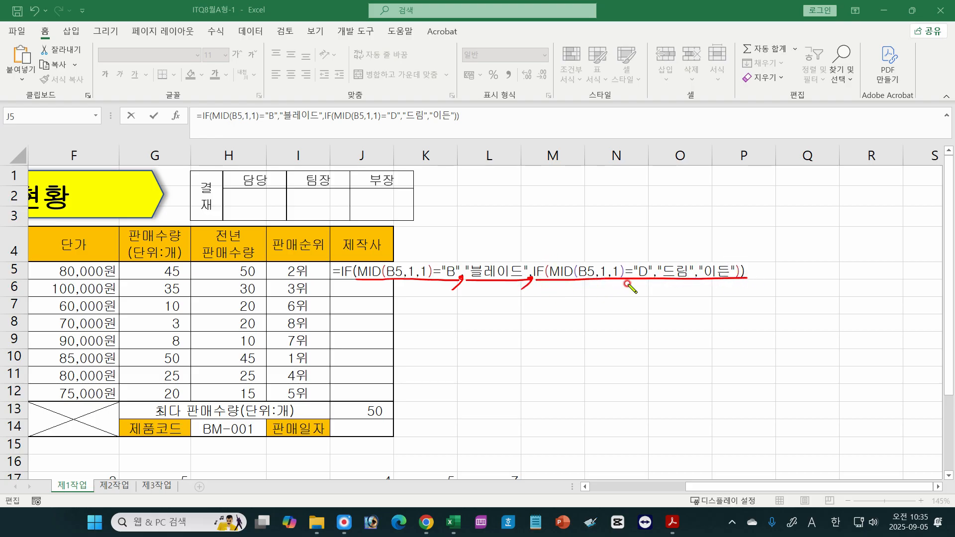
pyautogui.moveTo(551, 283); pyautogui.dragTo(735, 282)
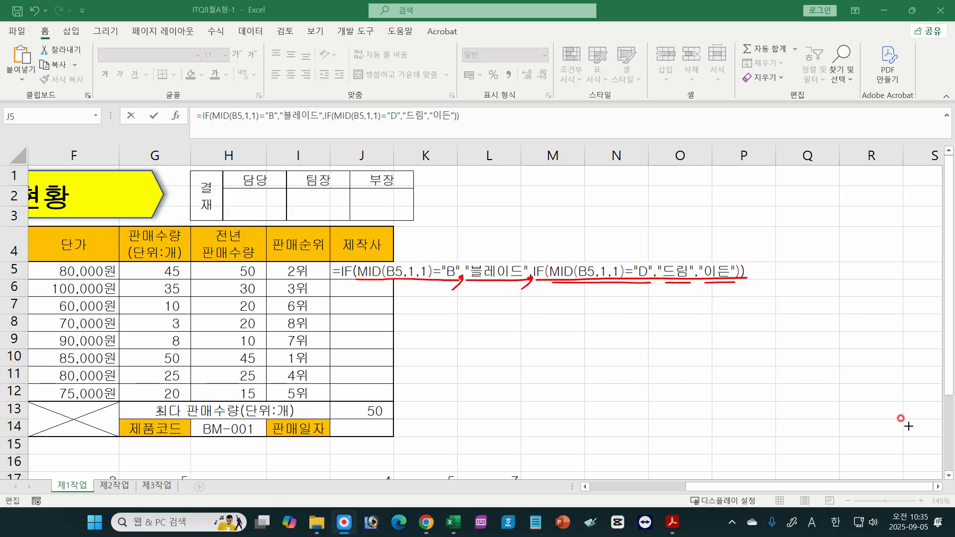
pyautogui.moveTo(427, 309)
pyautogui.mouseDown()
pyautogui.moveTo(438, 346)
pyautogui.moveTo(811, 348)
pyautogui.mouseUp()
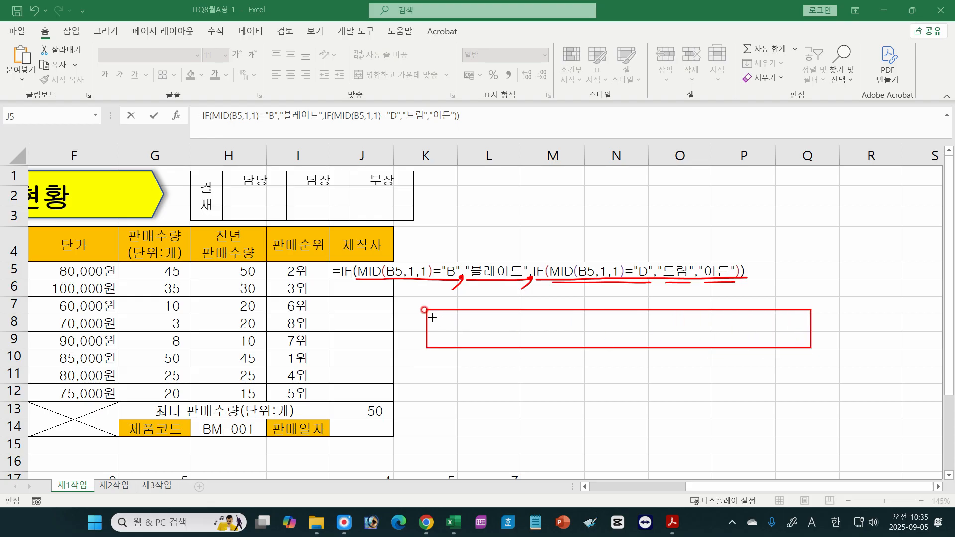
pyautogui.moveTo(431, 314)
pyautogui.mouseDown()
pyautogui.moveTo(437, 328)
pyautogui.moveTo(512, 340)
pyautogui.moveTo(600, 340)
pyautogui.moveTo(612, 326)
pyautogui.moveTo(807, 339)
pyautogui.mouseUp()
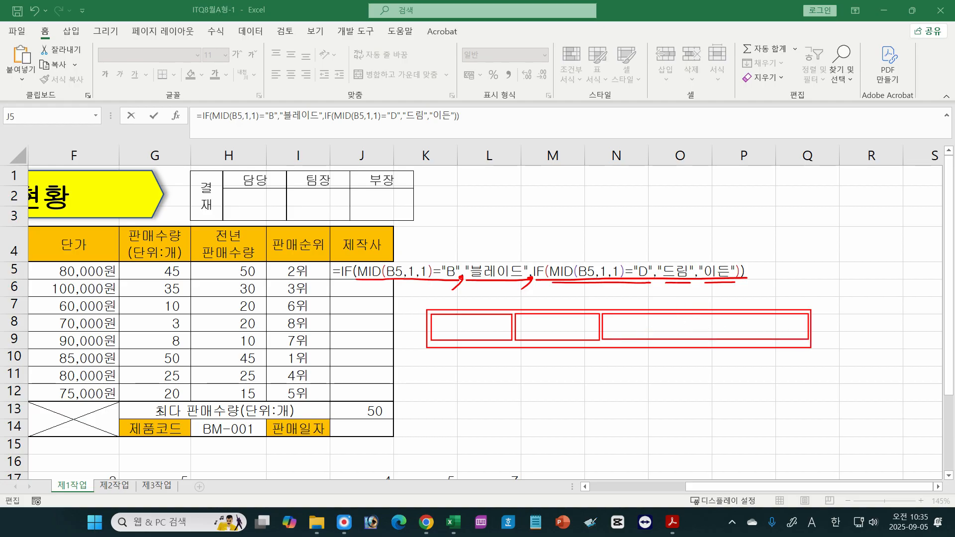
pyautogui.press('b')
pyautogui.moveTo(606, 316)
pyautogui.mouseDown()
pyautogui.moveTo(608, 327)
pyautogui.moveTo(631, 333)
pyautogui.moveTo(773, 333)
pyautogui.mouseUp()
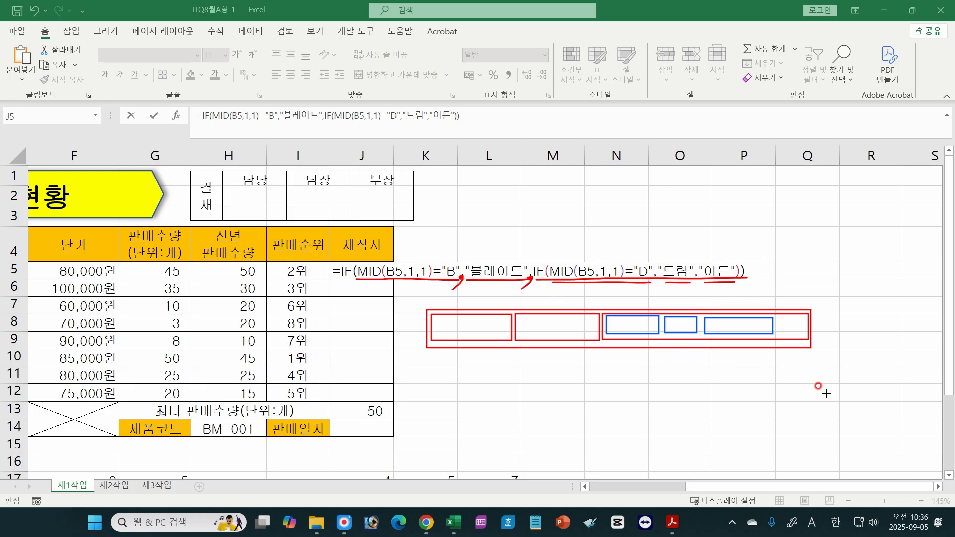
pyautogui.click(945, 394)
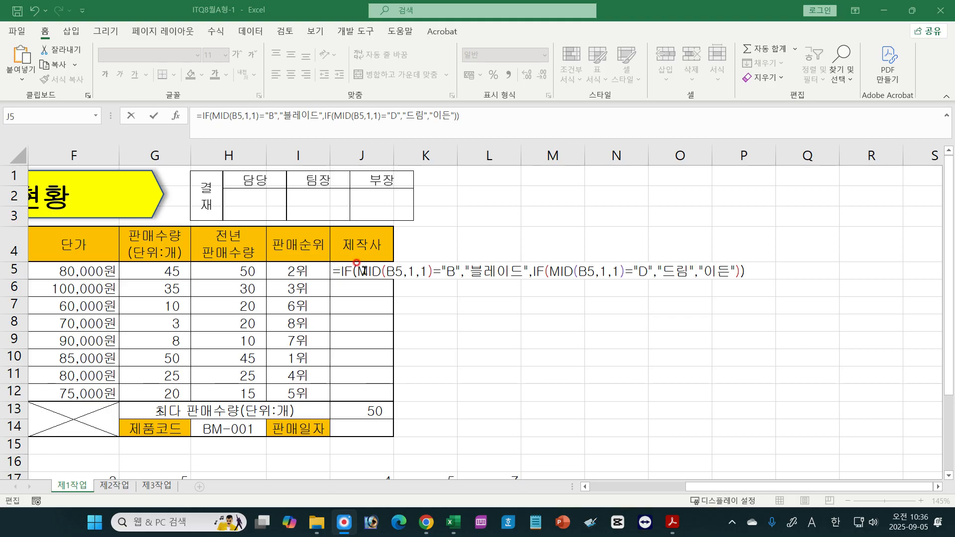
# Commit J5's nested IF formula and fill it down through J12 without formatting.
pyautogui.click(752, 274)
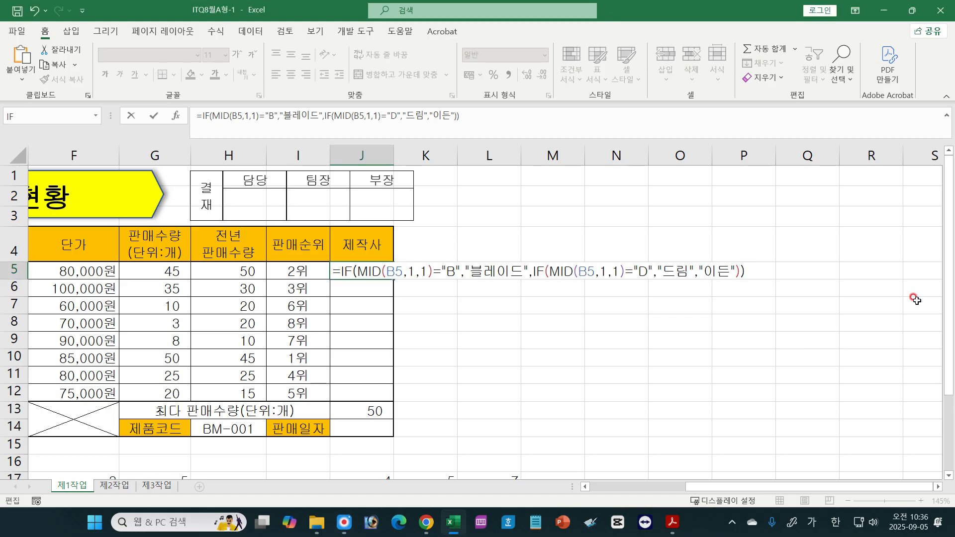
pyautogui.press('Return')
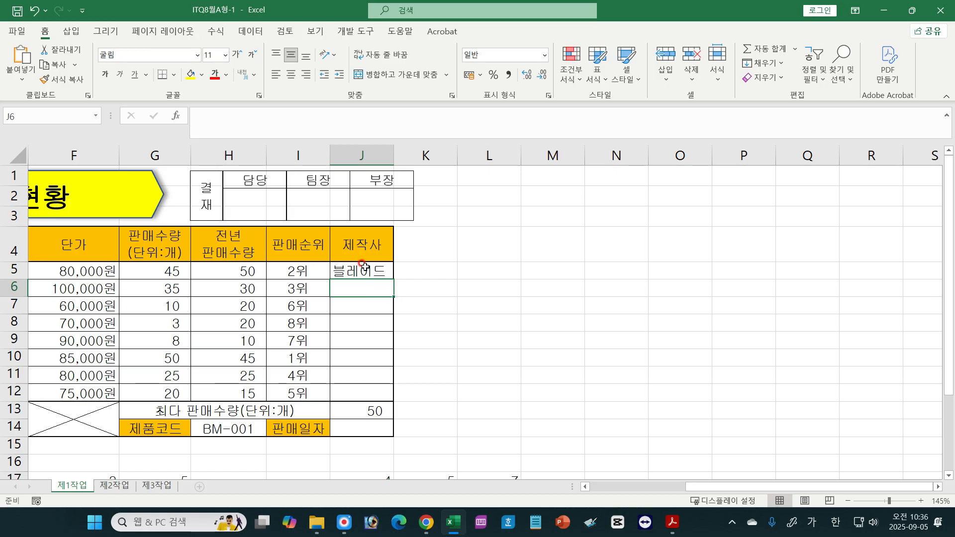
pyautogui.moveTo(697, 486); pyautogui.dragTo(620, 511)
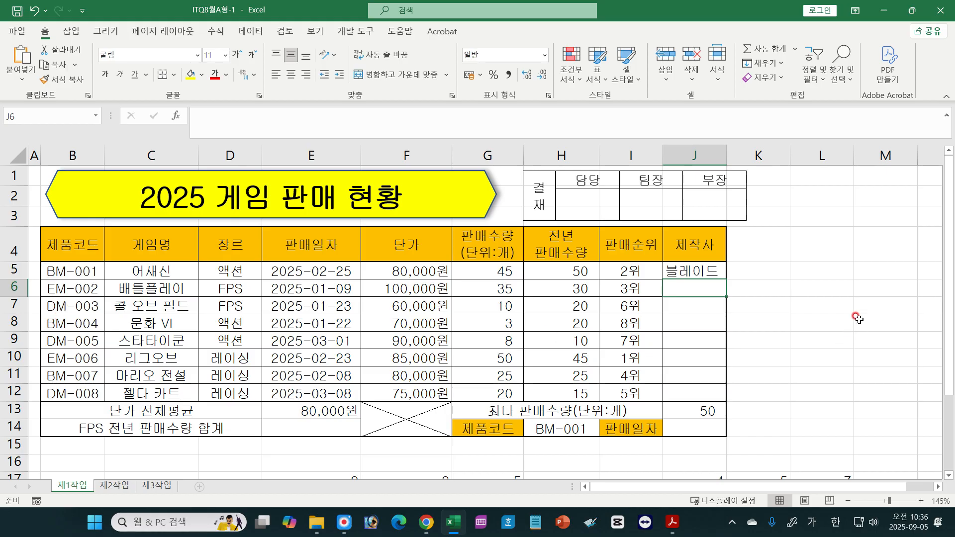
pyautogui.click(712, 271)
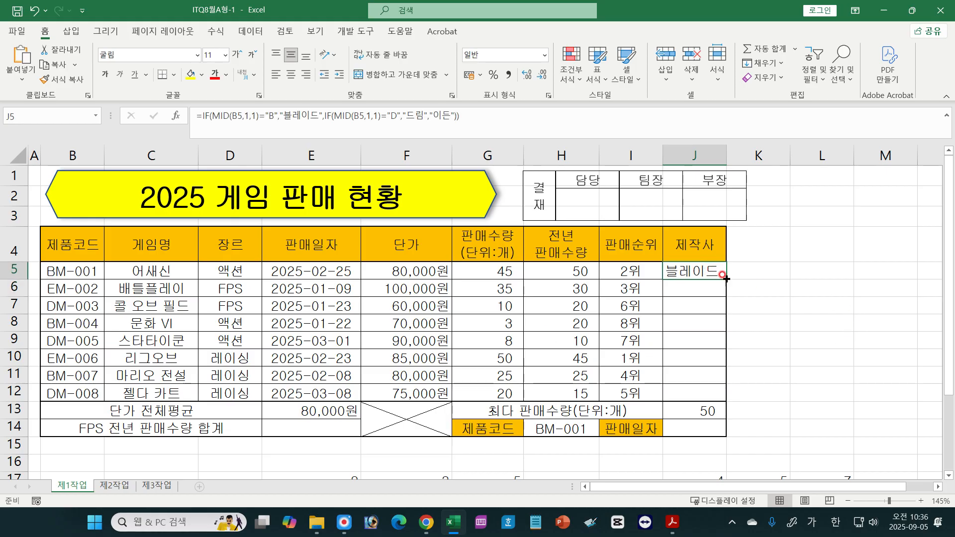
pyautogui.moveTo(726, 279); pyautogui.dragTo(721, 400)
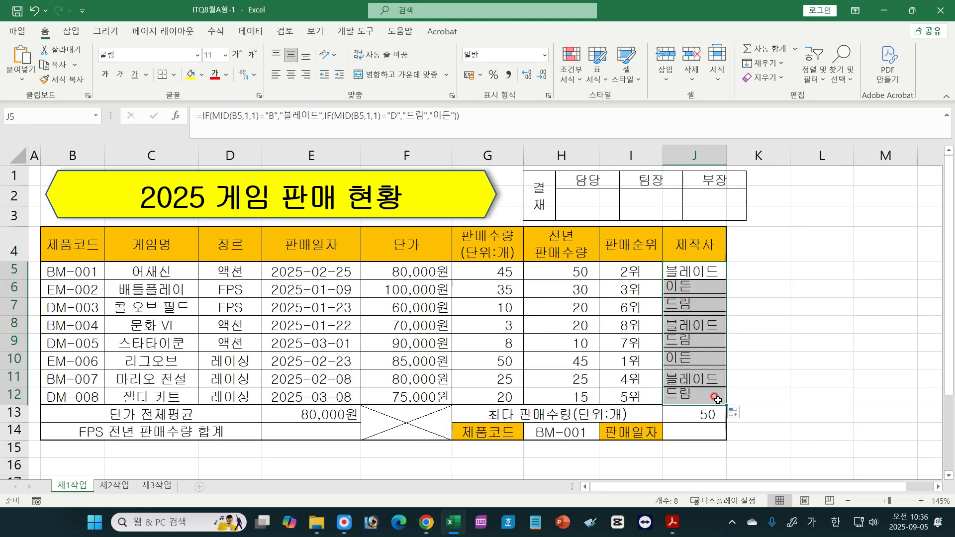
pyautogui.click(731, 413)
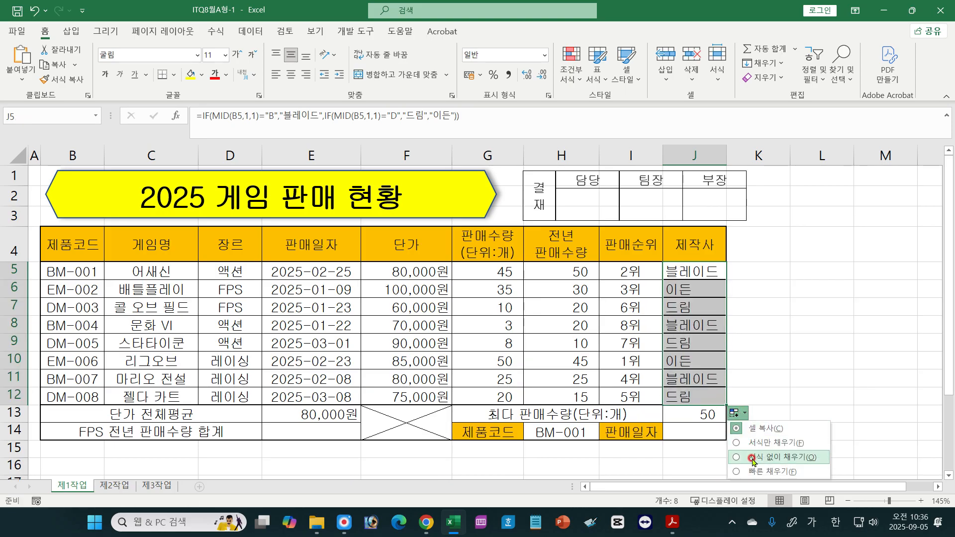
pyautogui.click(751, 456)
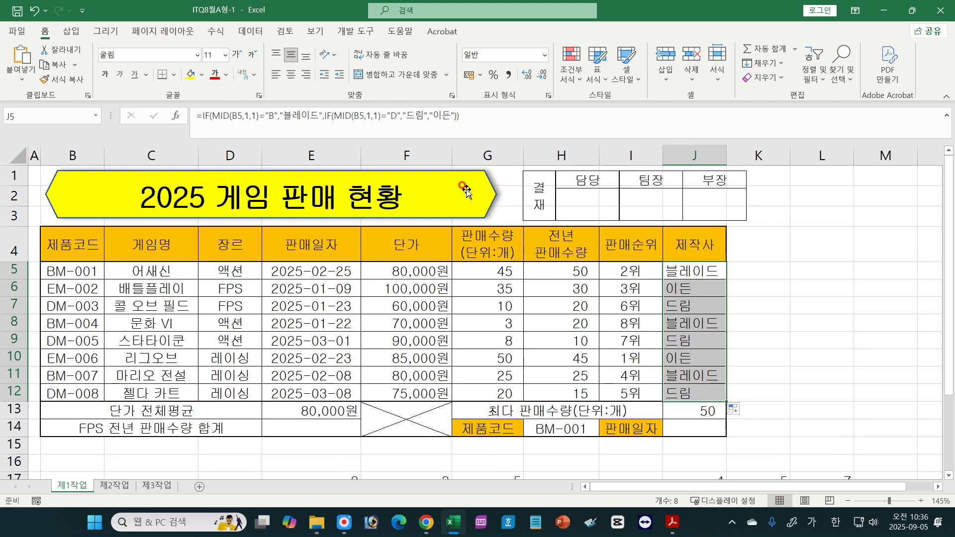
# Center the manufacturer names in J5:J12 horizontally and make column J slightly narrower.
pyautogui.click(291, 74)
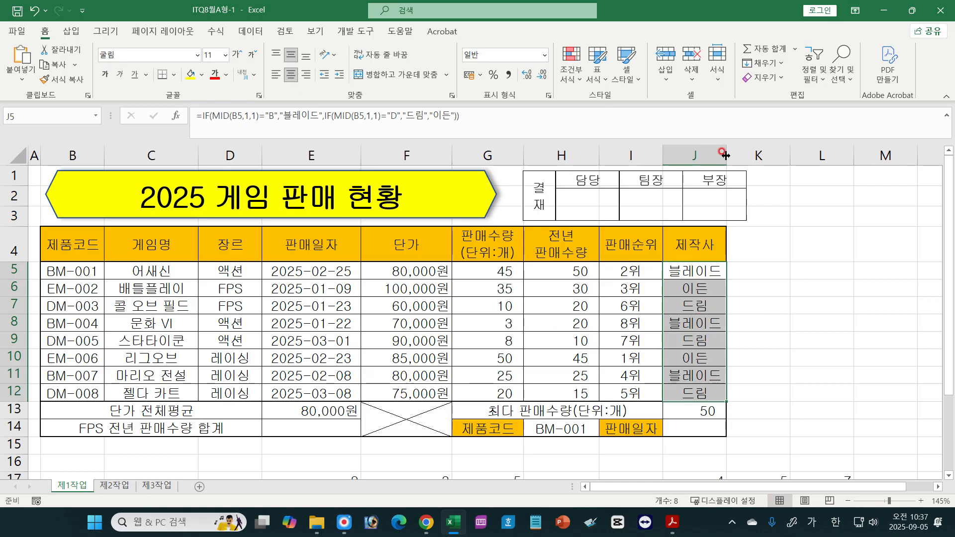
pyautogui.moveTo(726, 155); pyautogui.dragTo(723, 155)
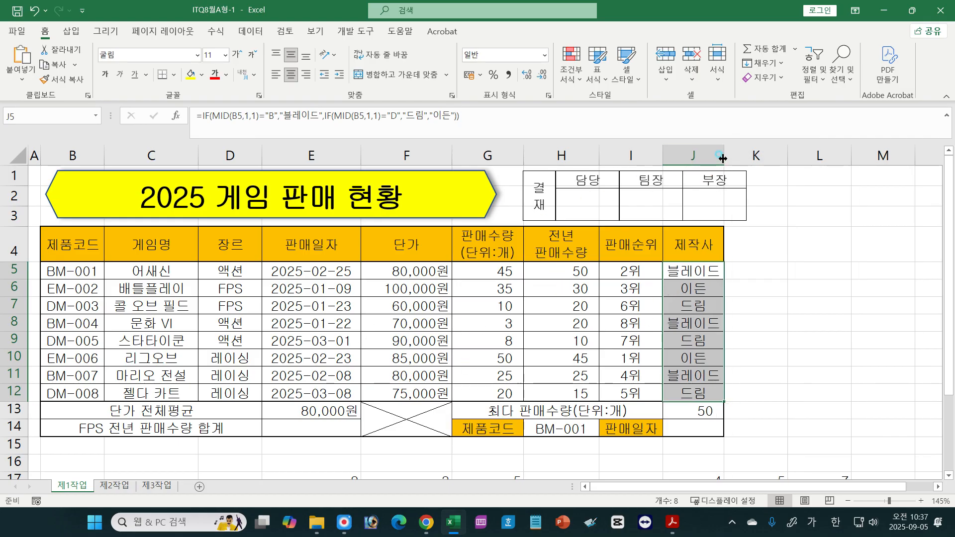
pyautogui.moveTo(723, 158); pyautogui.dragTo(725, 155)
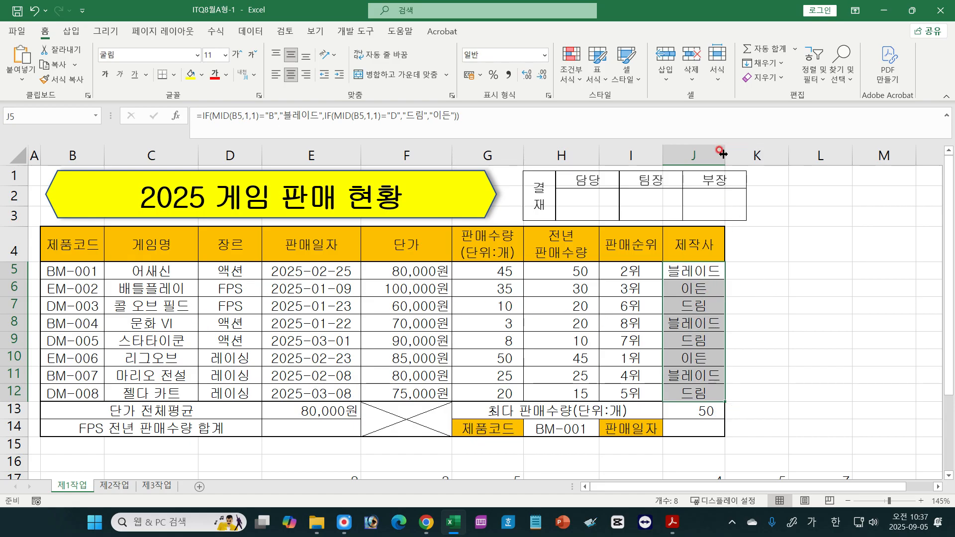
# Widen columns G and J slightly so the table's outer edge lines up with the approval box.
pyautogui.moveTo(722, 155); pyautogui.dragTo(747, 154)
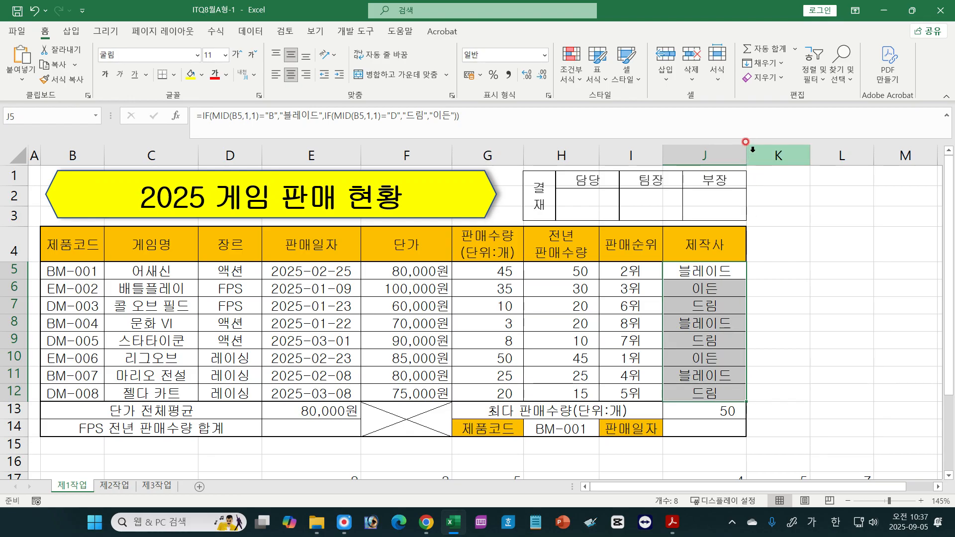
pyautogui.moveTo(746, 155); pyautogui.dragTo(733, 158)
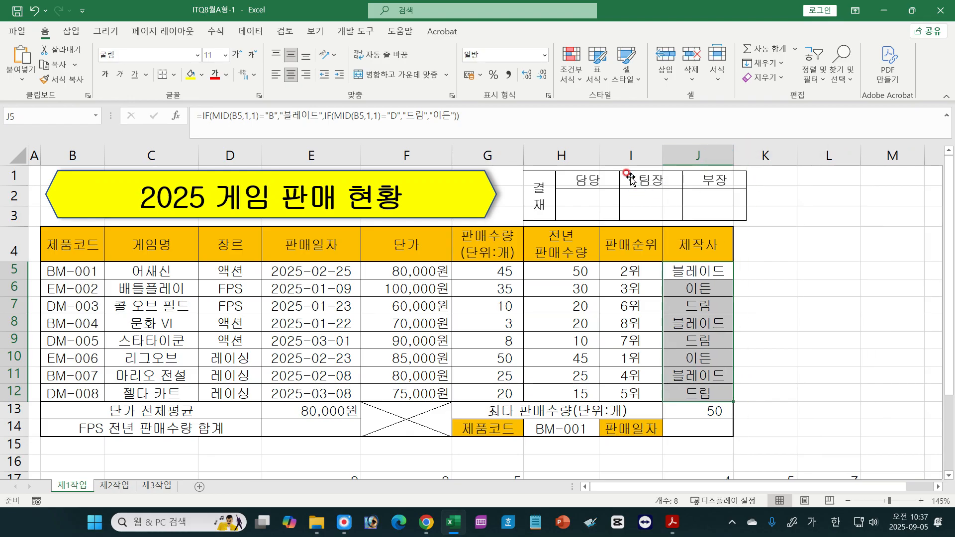
pyautogui.moveTo(523, 158); pyautogui.dragTo(530, 157)
pyautogui.moveTo(740, 153); pyautogui.dragTo(746, 153)
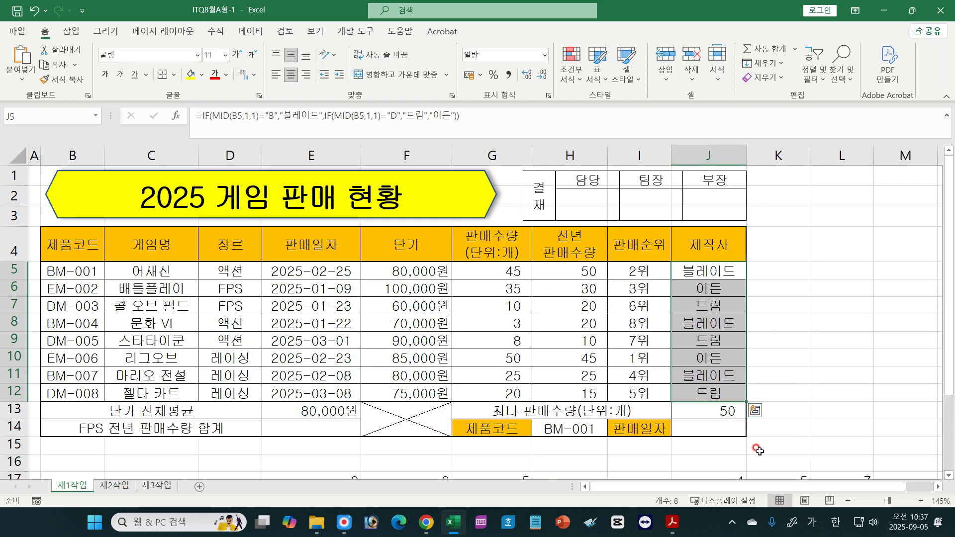
pyautogui.click(796, 368)
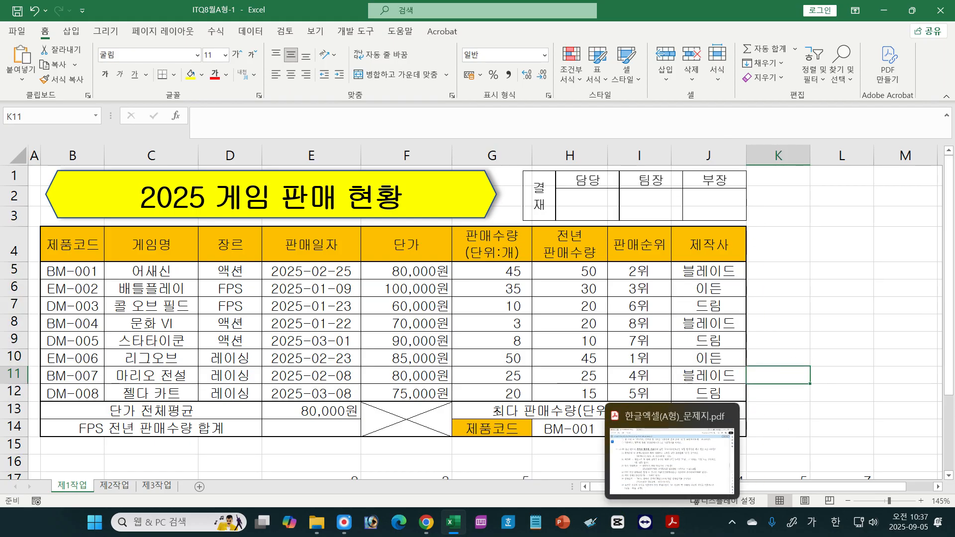
# Switch to the exam PDF and read task (6) on 판매일자, including the required VLOOKUP function and the example date format.
pyautogui.click(673, 532)
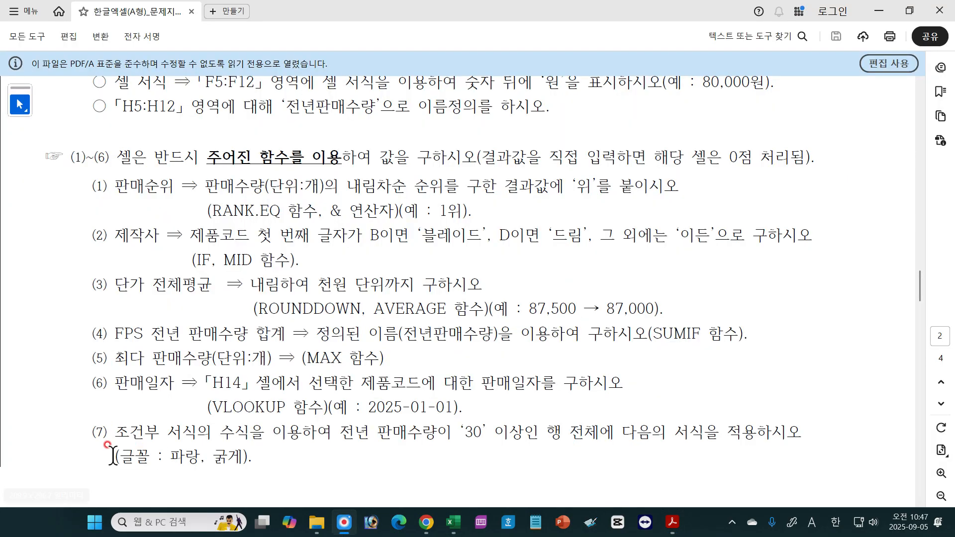
pyautogui.click(141, 385)
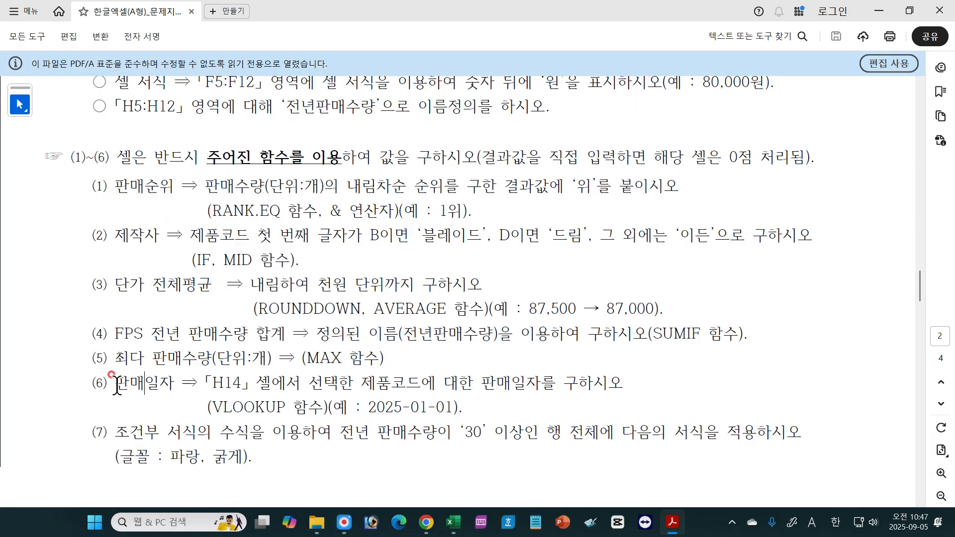
pyautogui.moveTo(115, 384); pyautogui.dragTo(600, 384)
pyautogui.click(600, 384)
pyautogui.doubleClick(217, 405)
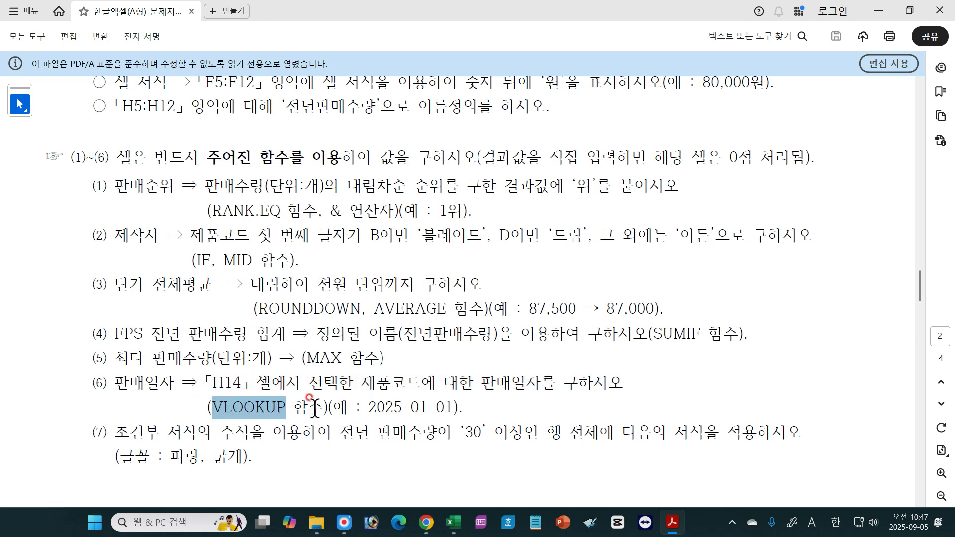
pyautogui.click(373, 407)
pyautogui.moveTo(377, 407); pyautogui.dragTo(454, 409)
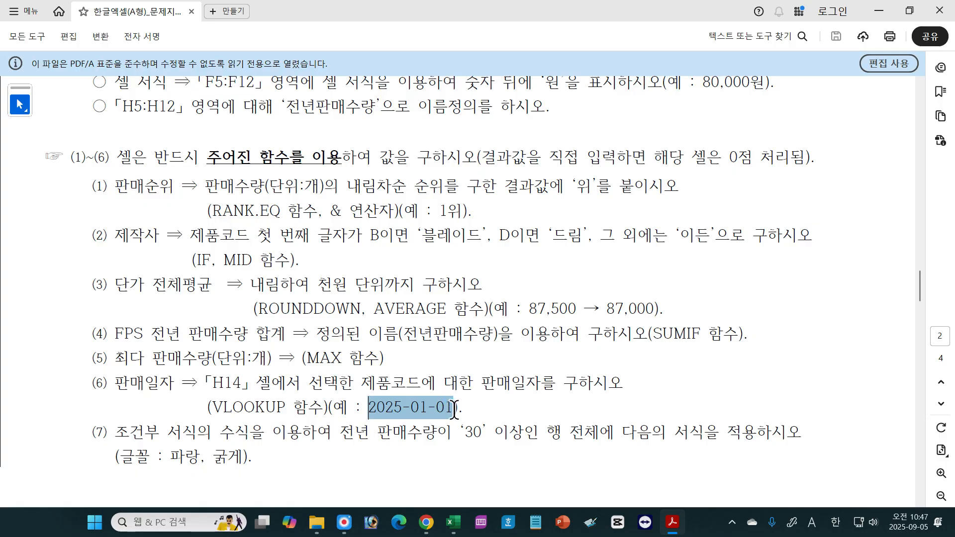
# Return to the Excel workbook and examine how H14's product code is matched in B5:B12 to find the sale date for J14.
pyautogui.click(453, 522)
pyautogui.click(849, 462)
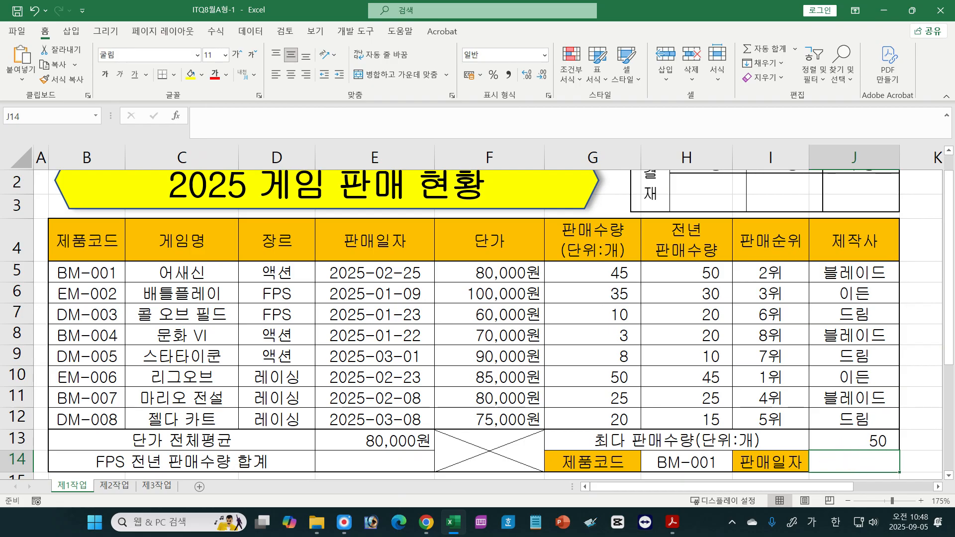
pyautogui.hotkey('ctrl', 'alt', 'd')
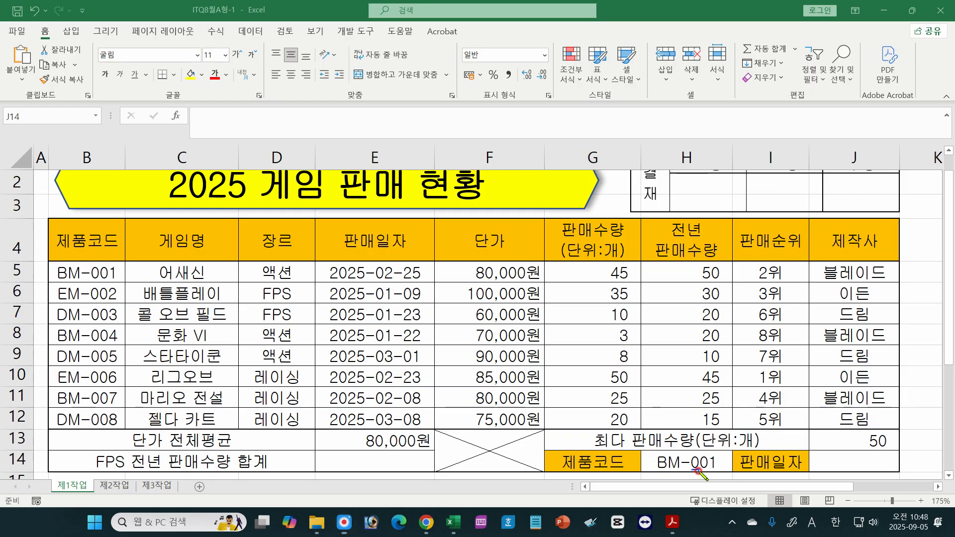
pyautogui.moveTo(699, 471)
pyautogui.mouseDown()
pyautogui.moveTo(726, 459)
pyautogui.moveTo(702, 475)
pyautogui.mouseUp()
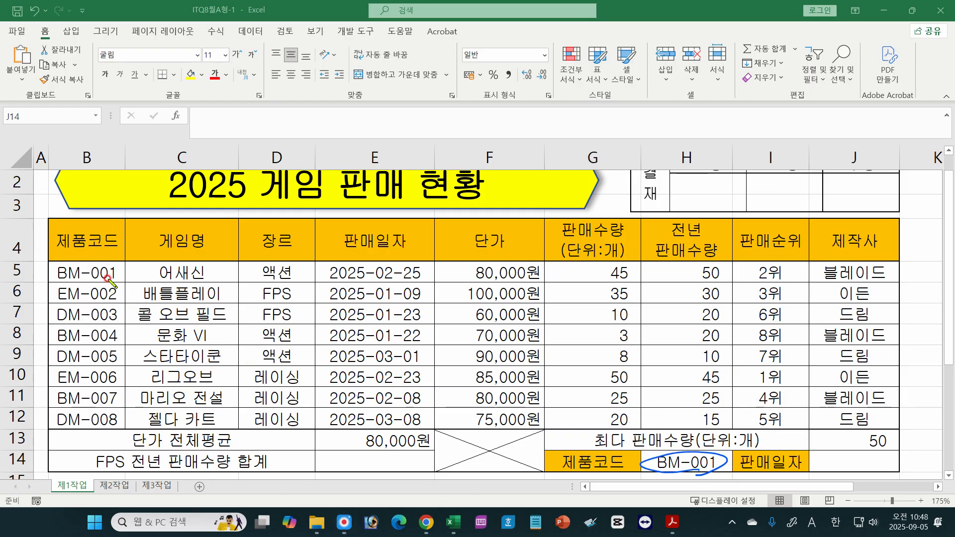
pyautogui.moveTo(107, 277)
pyautogui.mouseDown()
pyautogui.moveTo(52, 265)
pyautogui.moveTo(119, 278)
pyautogui.moveTo(104, 280)
pyautogui.mouseUp()
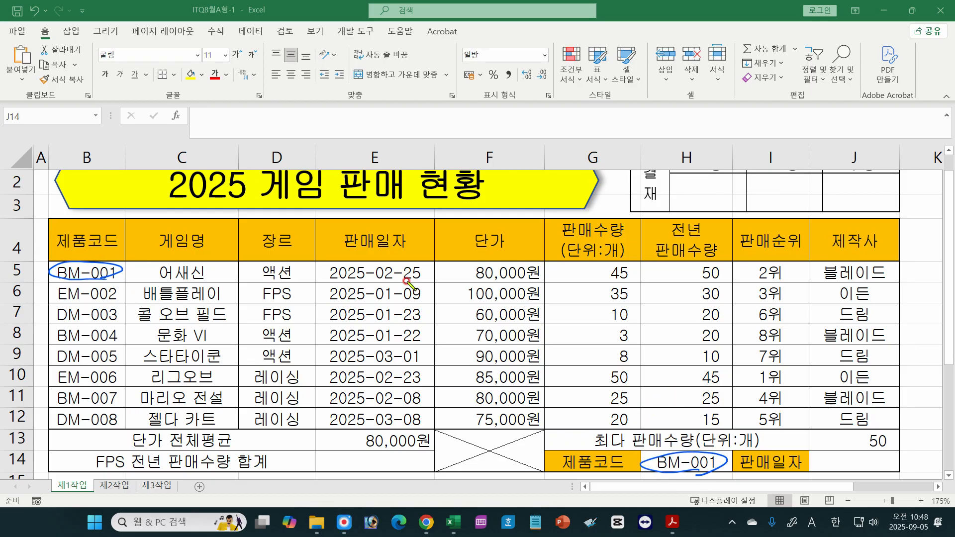
pyautogui.moveTo(405, 280)
pyautogui.mouseDown()
pyautogui.moveTo(349, 266)
pyautogui.moveTo(408, 284)
pyautogui.moveTo(422, 277)
pyautogui.moveTo(608, 301)
pyautogui.moveTo(809, 412)
pyautogui.moveTo(830, 461)
pyautogui.moveTo(849, 454)
pyautogui.mouseUp()
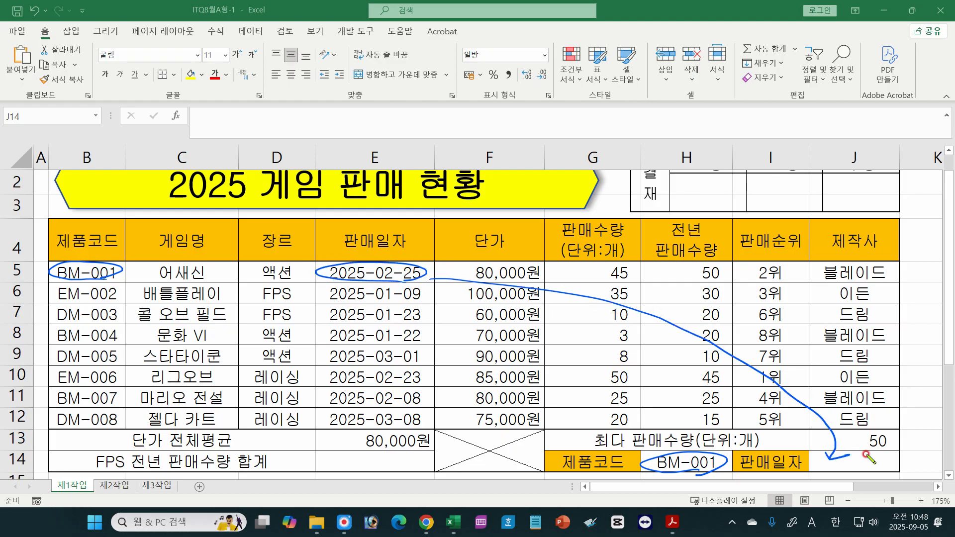
pyautogui.moveTo(699, 477)
pyautogui.mouseDown()
pyautogui.moveTo(646, 468)
pyautogui.moveTo(726, 457)
pyautogui.moveTo(689, 475)
pyautogui.moveTo(698, 465)
pyautogui.mouseUp()
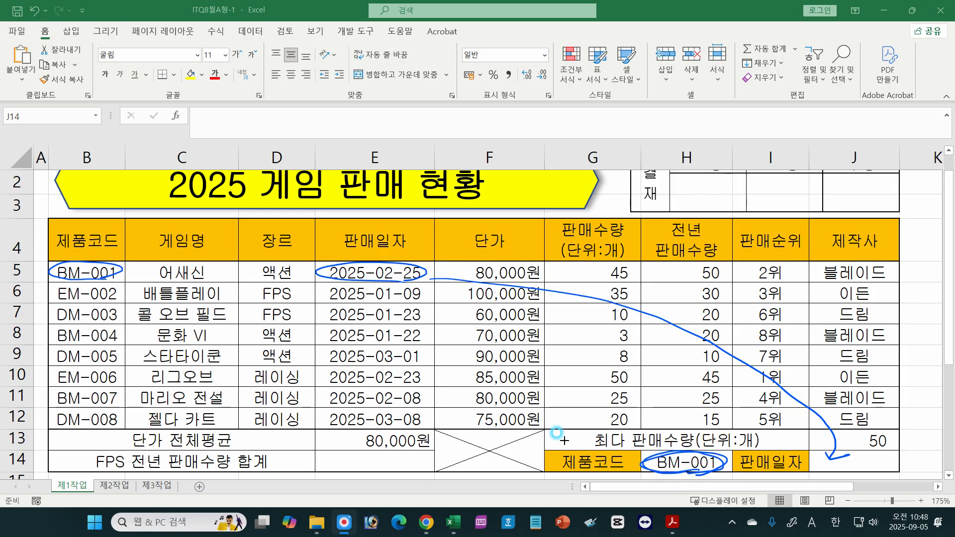
pyautogui.moveTo(48, 262)
pyautogui.mouseDown()
pyautogui.moveTo(121, 293)
pyautogui.moveTo(121, 428)
pyautogui.mouseUp()
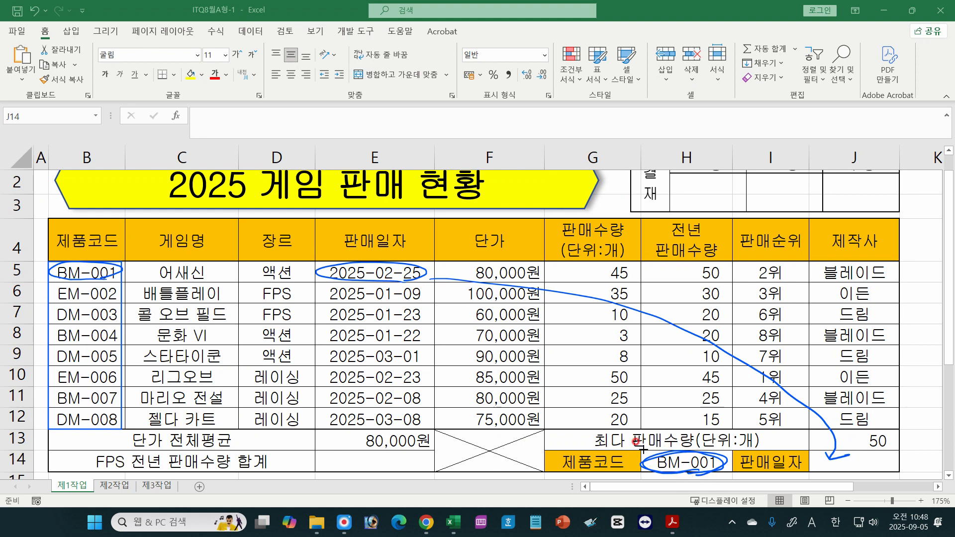
pyautogui.moveTo(643, 450)
pyautogui.mouseDown()
pyautogui.moveTo(655, 472)
pyautogui.moveTo(721, 469)
pyautogui.mouseUp()
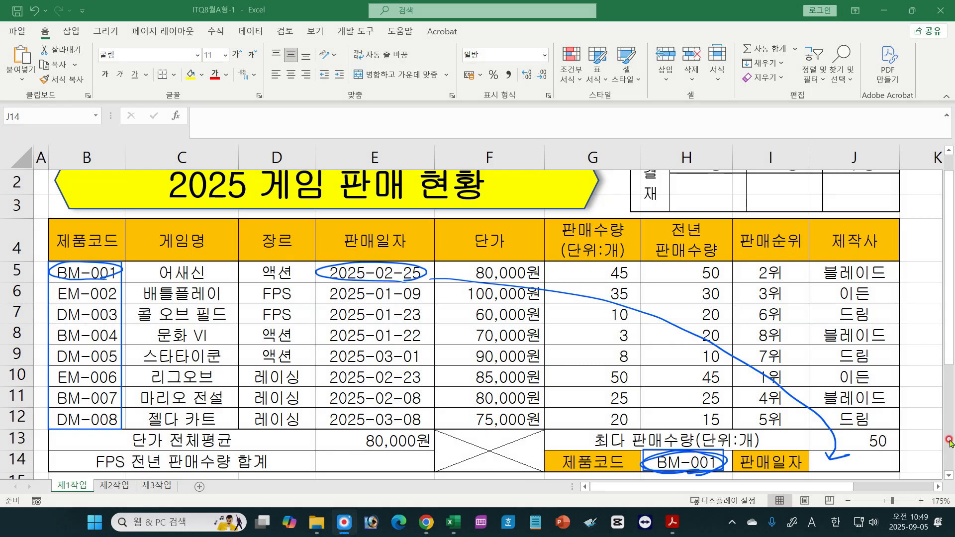
pyautogui.click(828, 462)
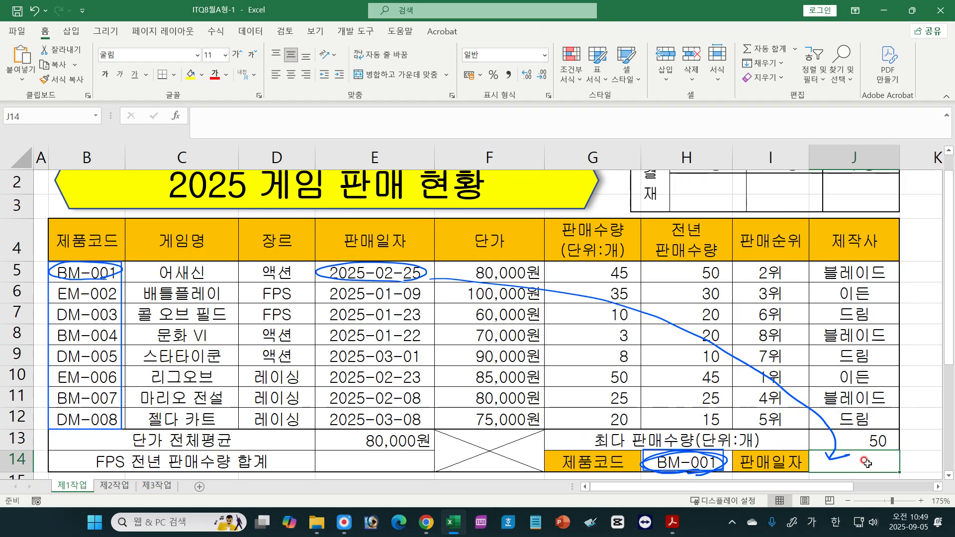
pyautogui.press('Escape')
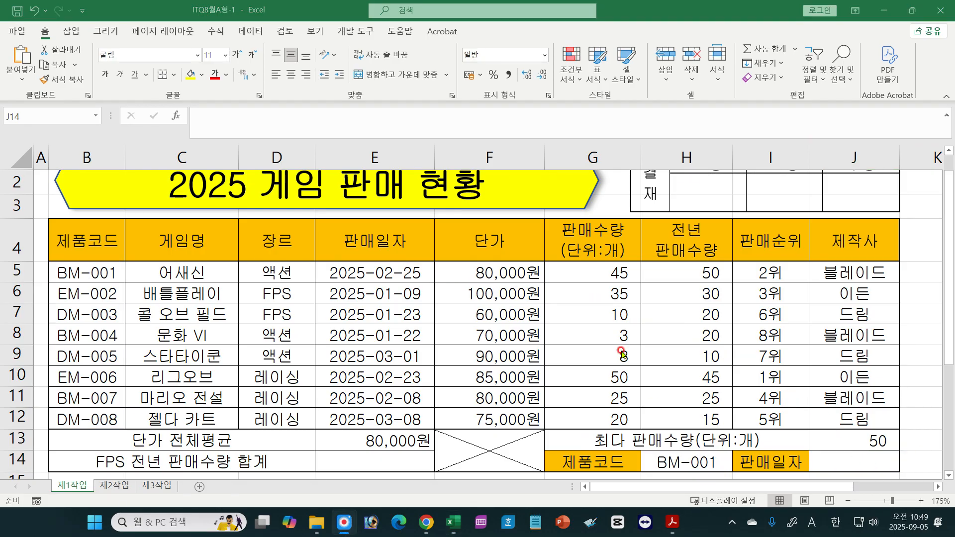
# Start a VLOOKUP formula in J14 with H14 as the lookup value.
pyautogui.keyDown('ctrl'); pyautogui.scroll(-3, 621, 354); pyautogui.keyUp('ctrl')
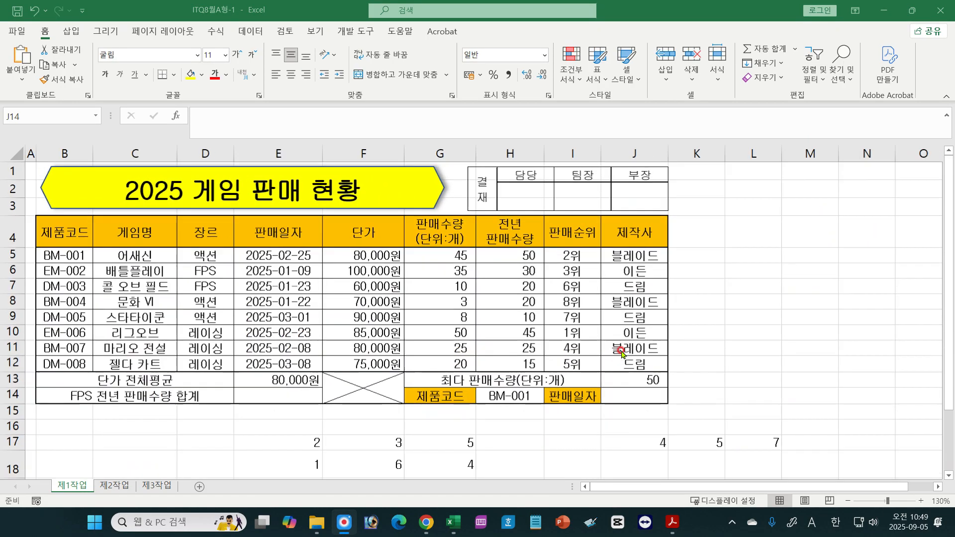
pyautogui.click(631, 397)
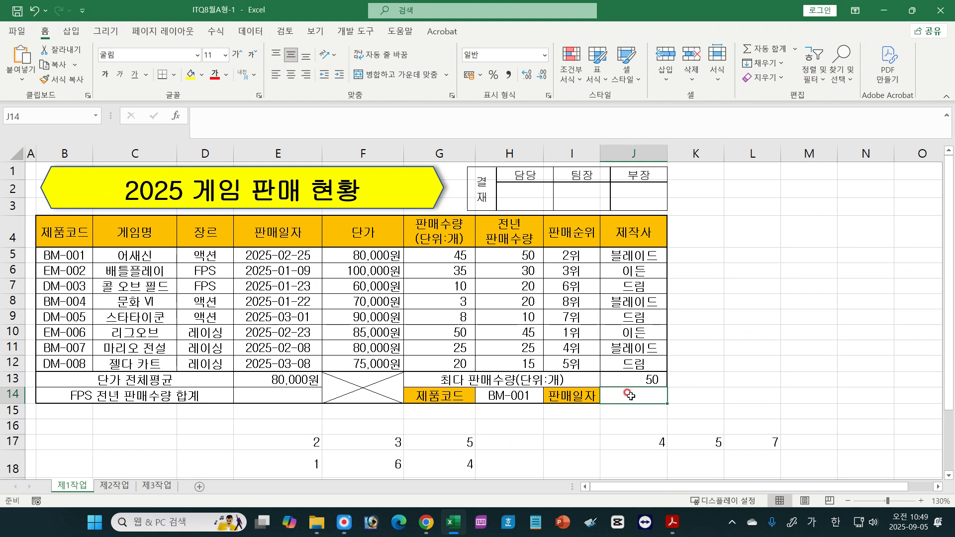
pyautogui.write('=ㅍ')
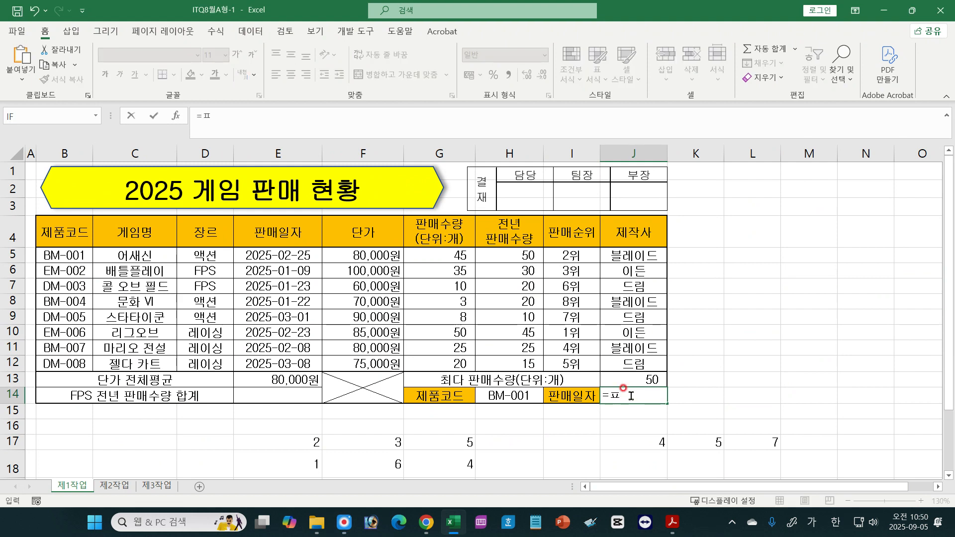
pyautogui.press('Hangul')
pyautogui.write('v')
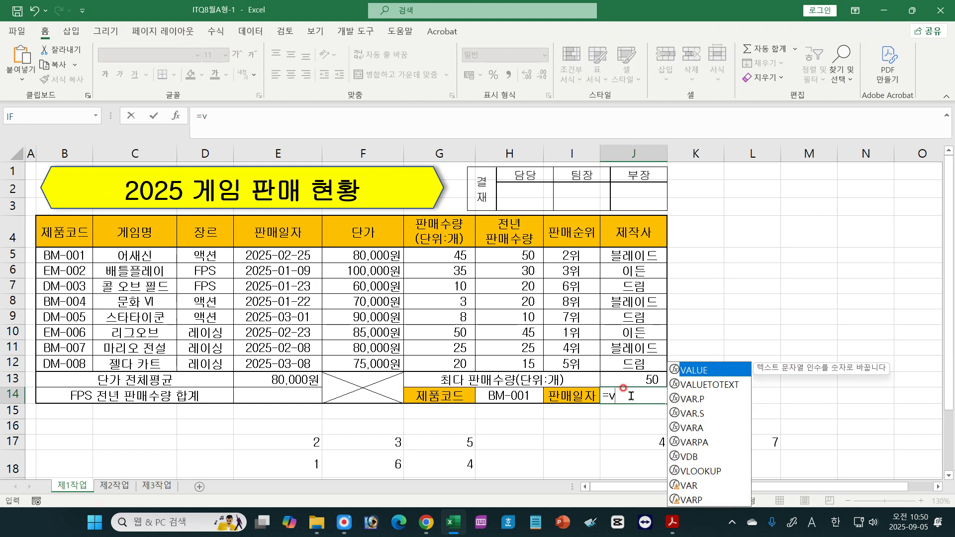
pyautogui.write('l')
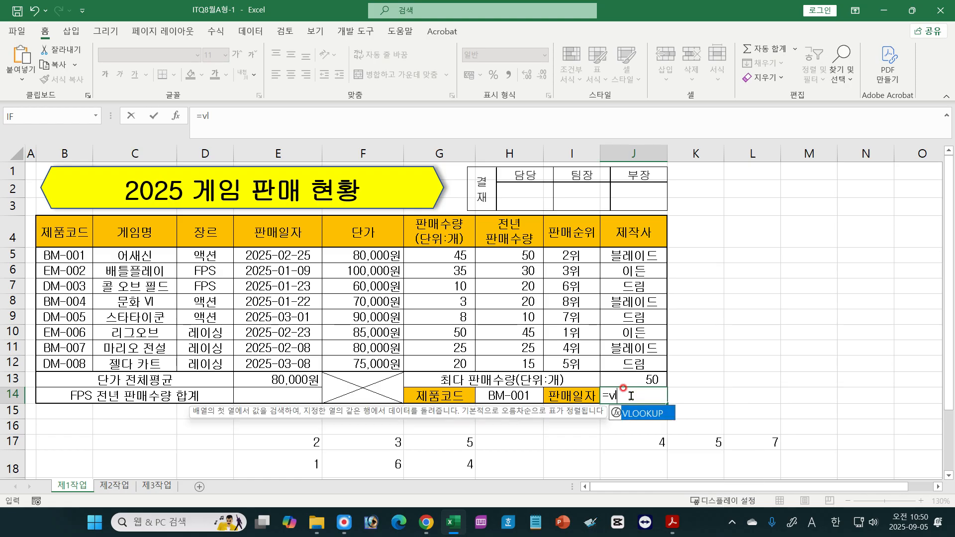
pyautogui.press('Tab')
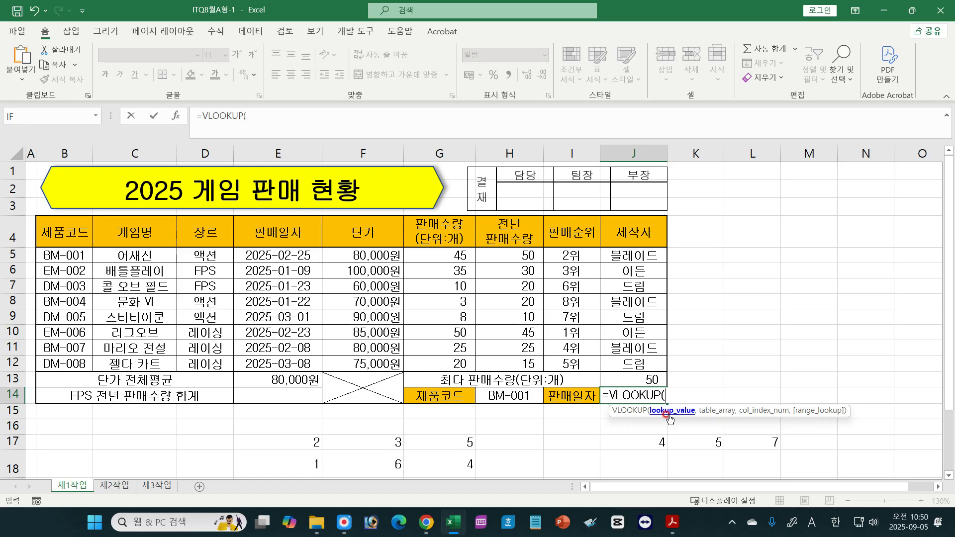
pyautogui.click(507, 395)
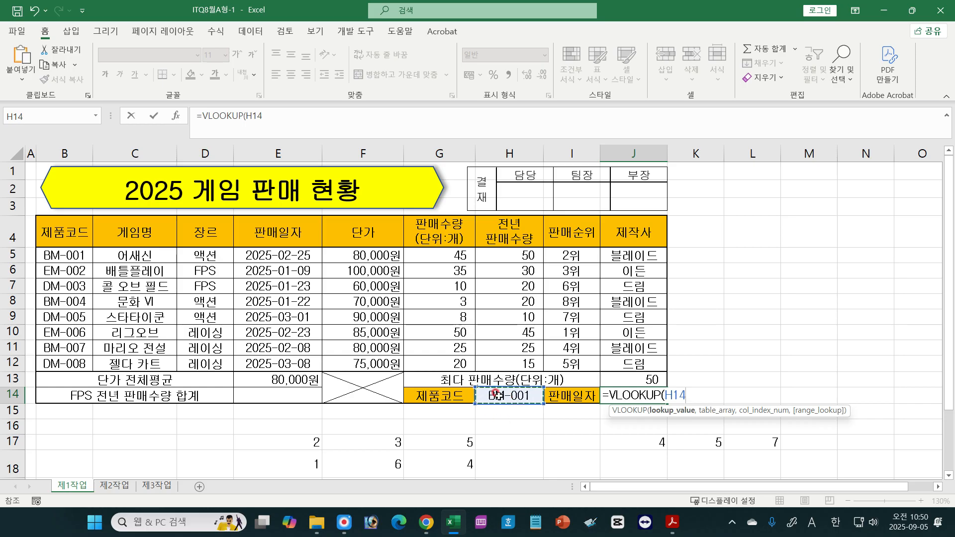
pyautogui.write(',')
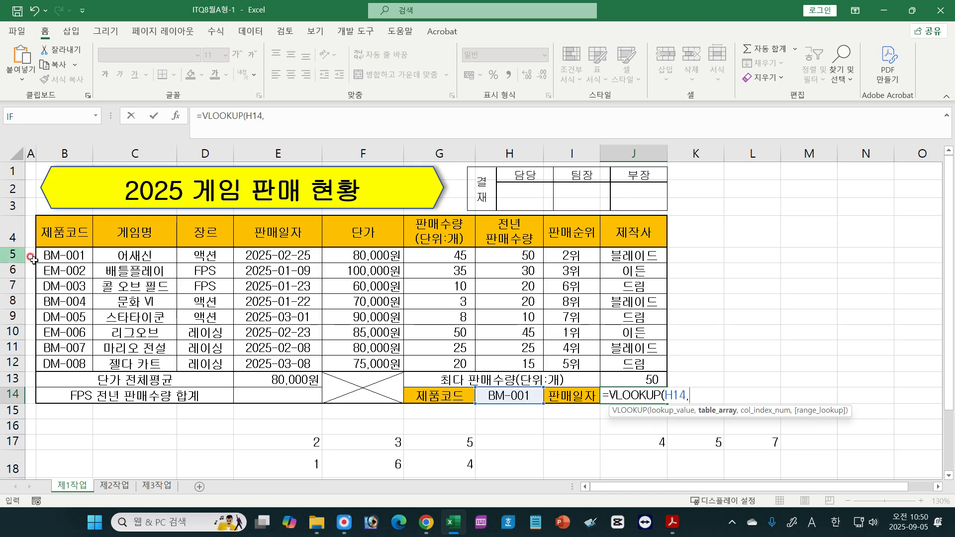
# Set the VLOOKUP's table array to the data range B5:J12, covering all columns from 제품코드 to 제작사.
pyautogui.moveTo(52, 253); pyautogui.dragTo(273, 354)
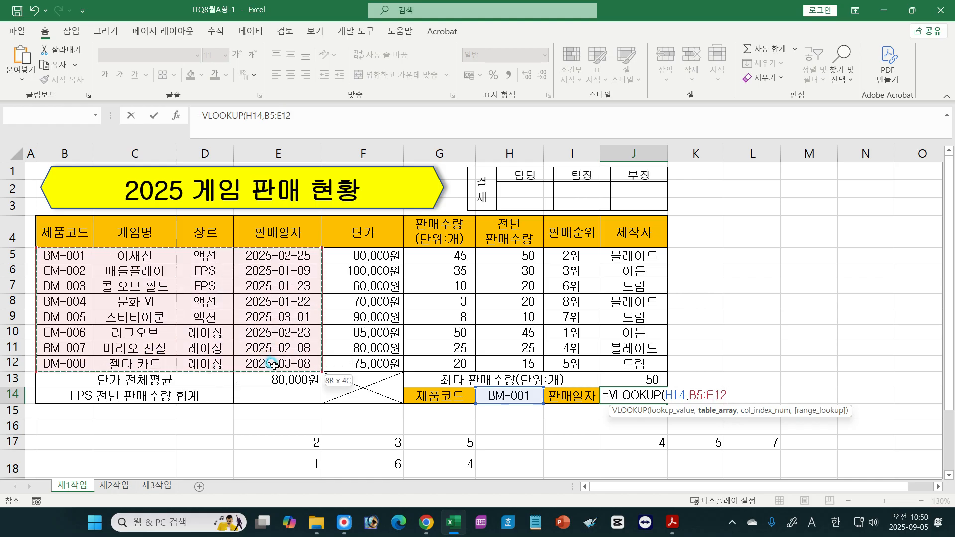
pyautogui.moveTo(276, 365); pyautogui.dragTo(619, 363)
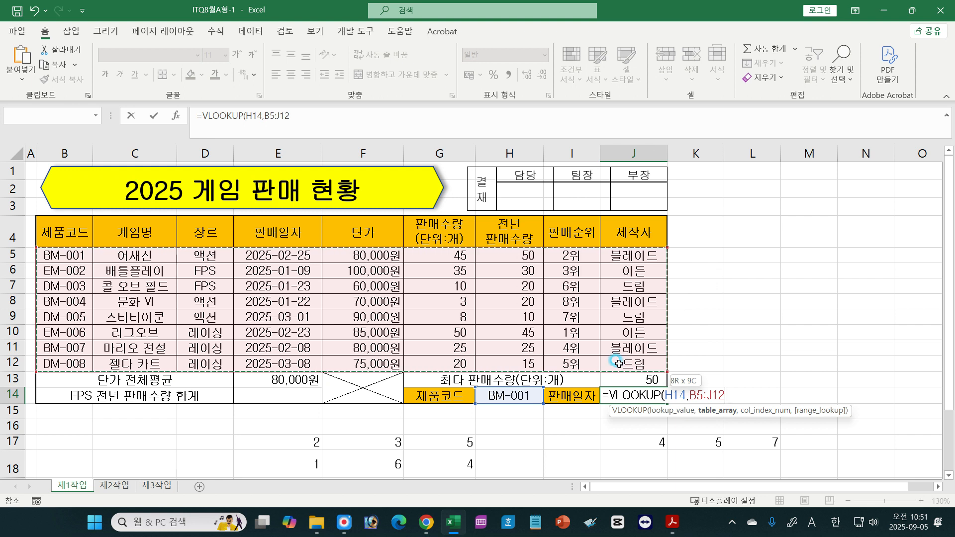
pyautogui.moveTo(619, 364); pyautogui.dragTo(619, 363)
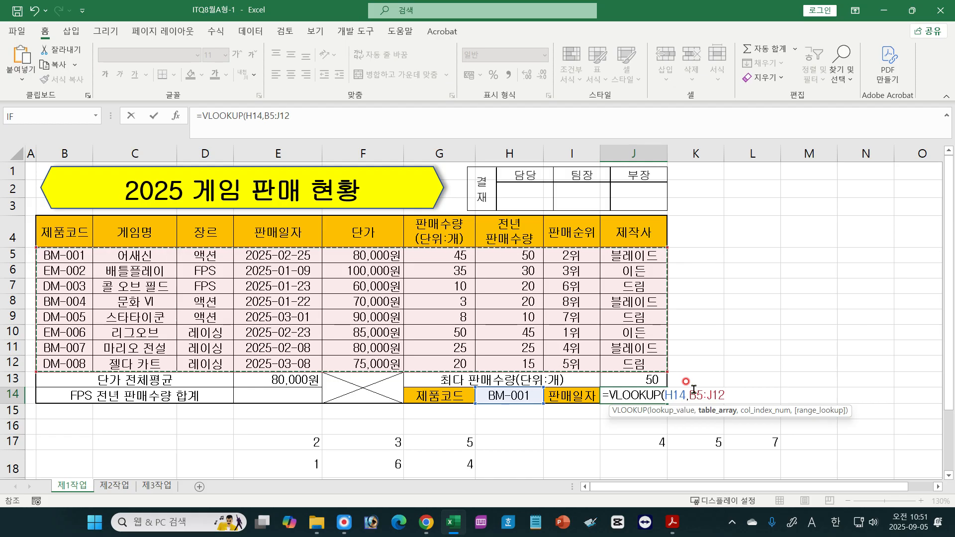
pyautogui.write(',')
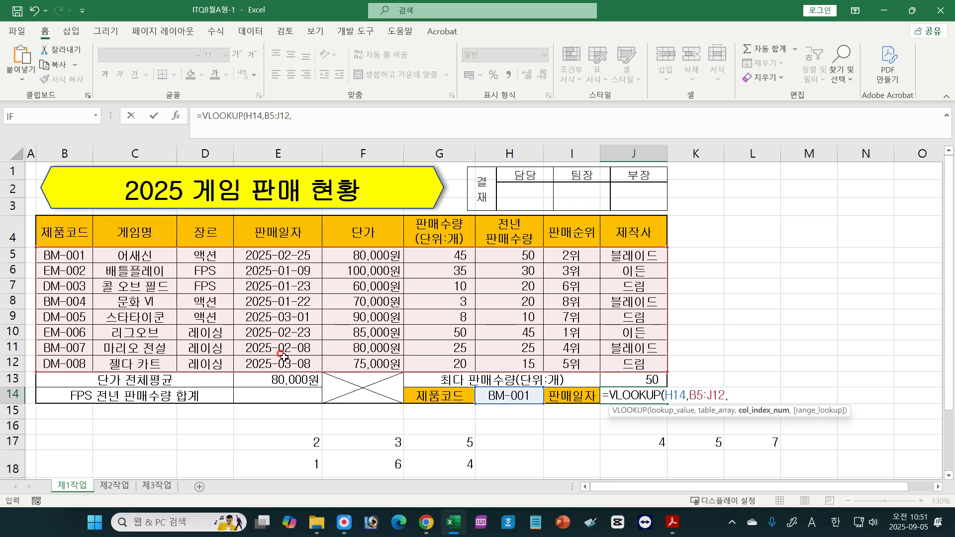
# Complete J14's VLOOKUP with column index 4 and FALSE for an exact match, and commit the formula.
pyautogui.write('4,')
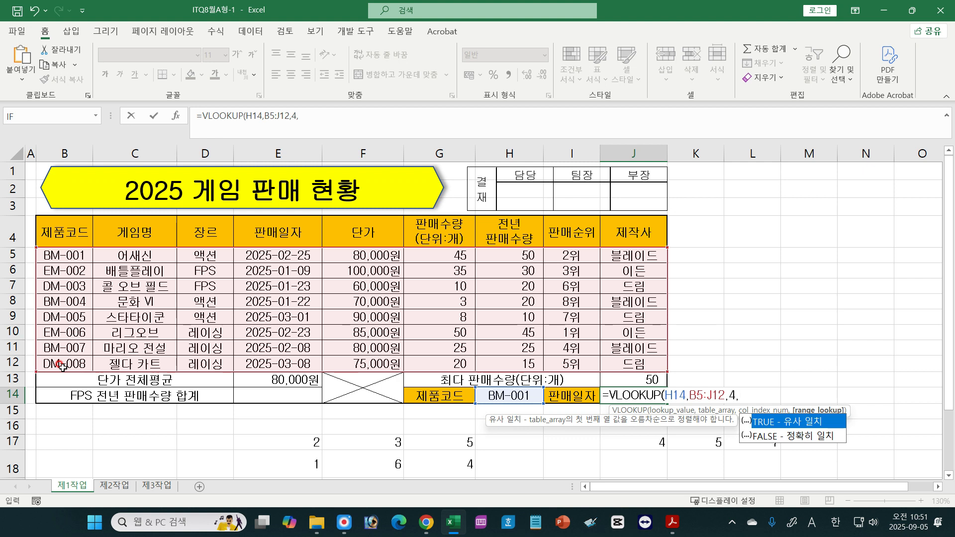
pyautogui.doubleClick(768, 437)
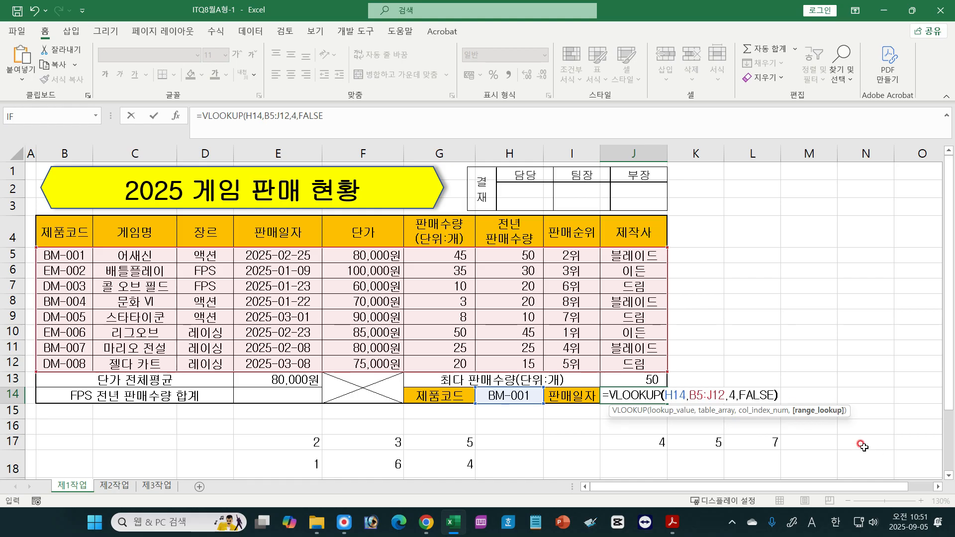
pyautogui.write(')')
pyautogui.press('Return')
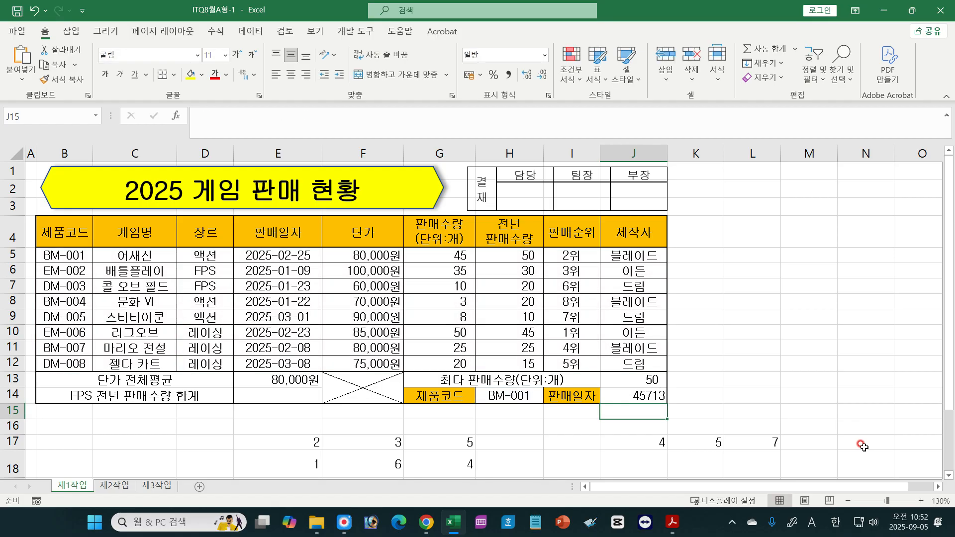
# Format the VLOOKUP result in J14 with the short date format (간단한 날짜).
pyautogui.click(628, 396)
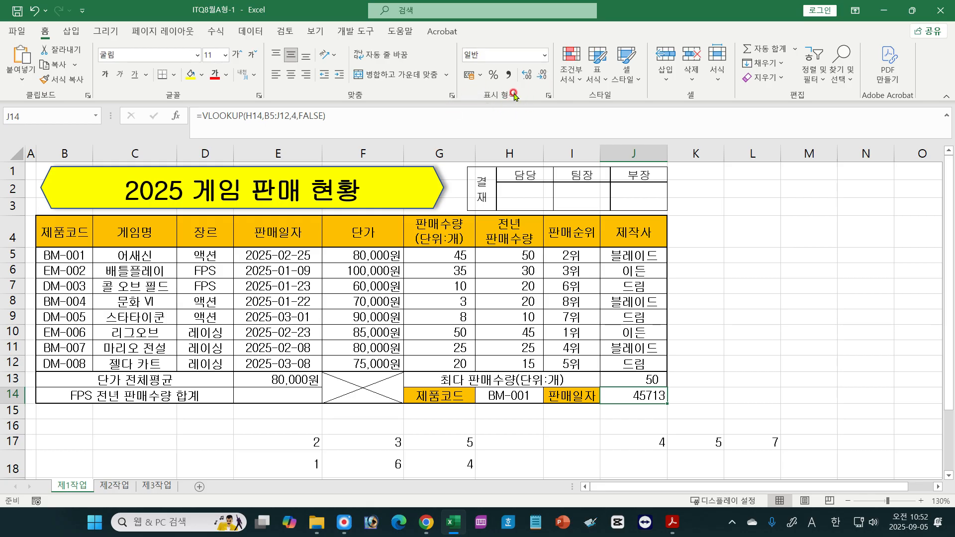
pyautogui.click(544, 55)
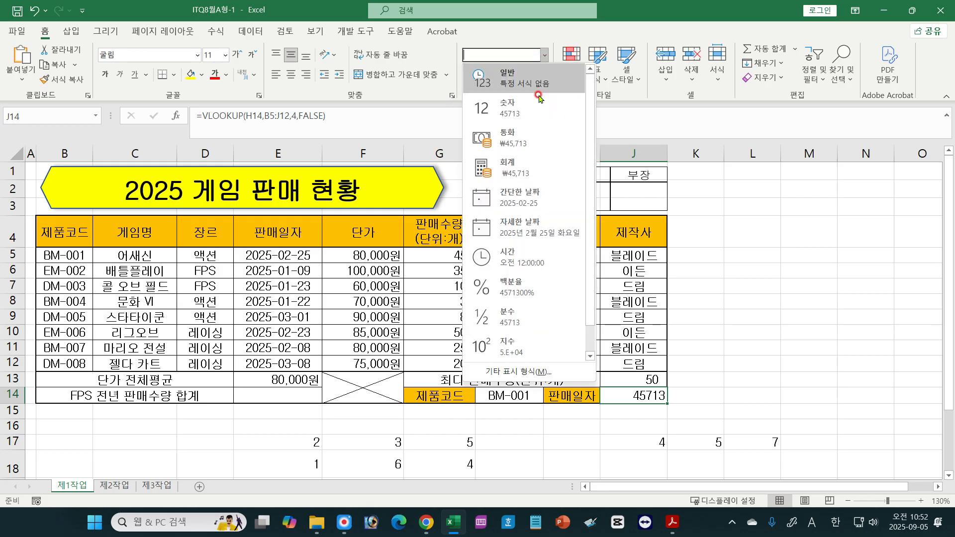
pyautogui.click(519, 204)
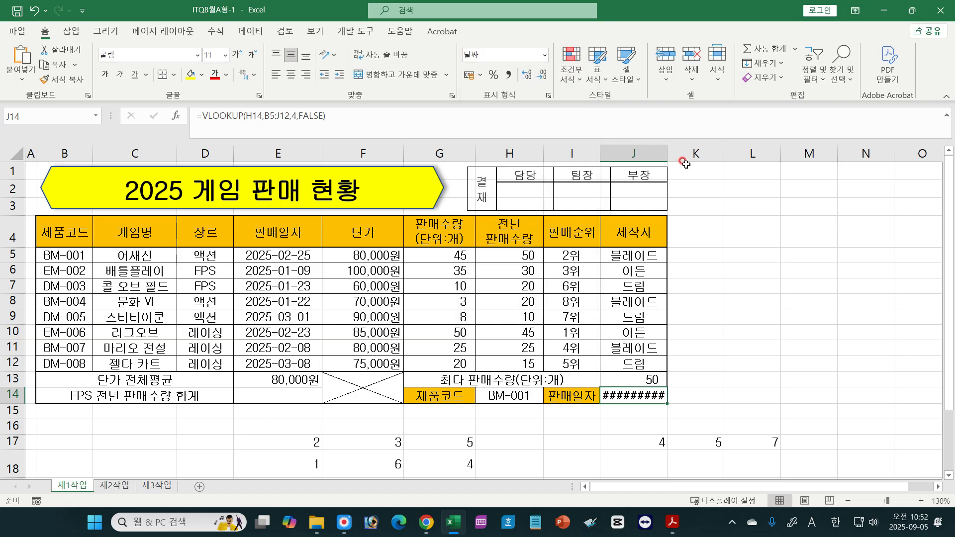
# AutoFit column J so the full date in J14 fits, and narrow column H slightly.
pyautogui.doubleClick(667, 152)
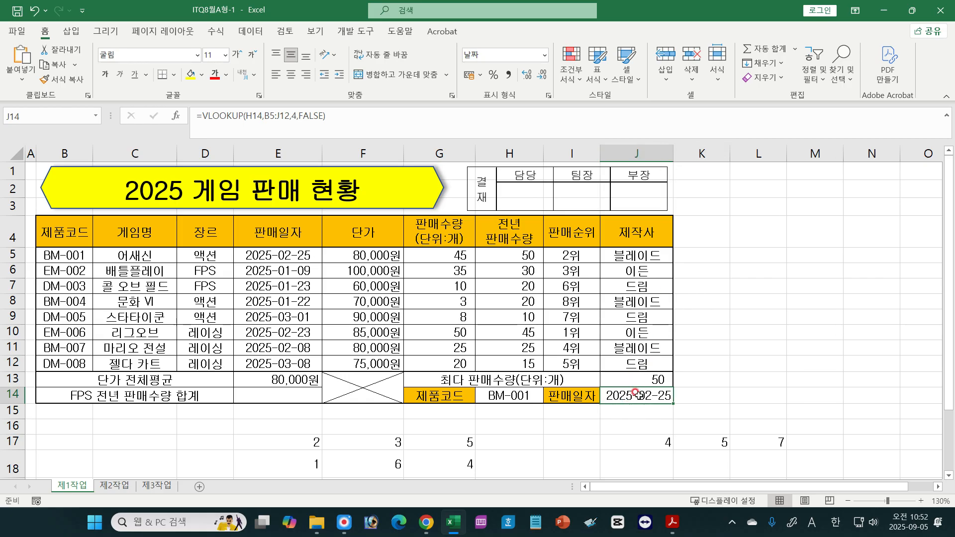
pyautogui.moveTo(673, 155); pyautogui.dragTo(663, 157)
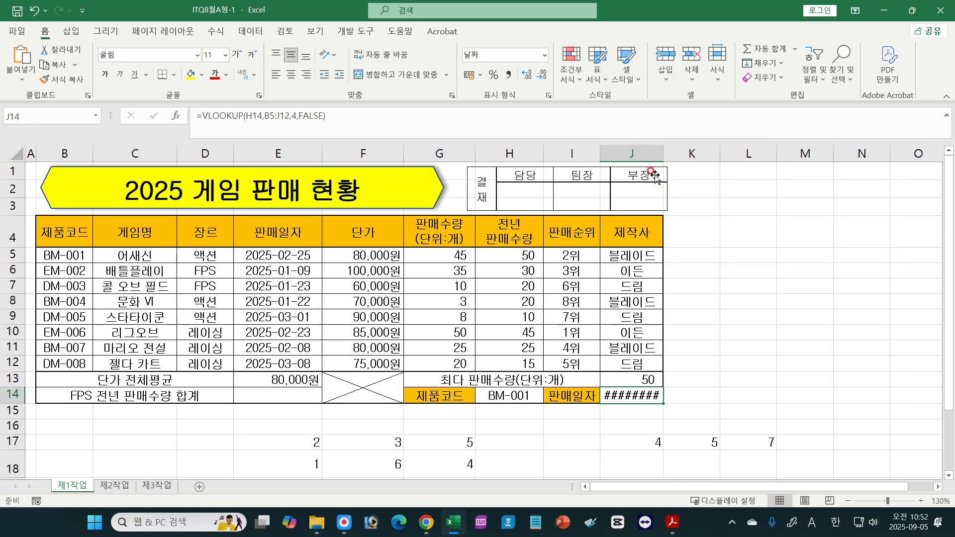
pyautogui.doubleClick(663, 156)
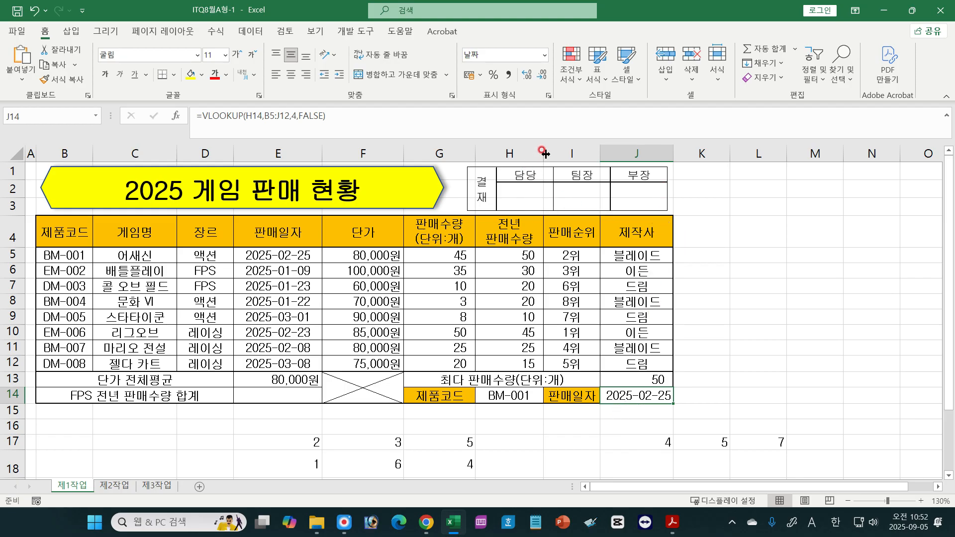
pyautogui.moveTo(544, 154); pyautogui.dragTo(536, 155)
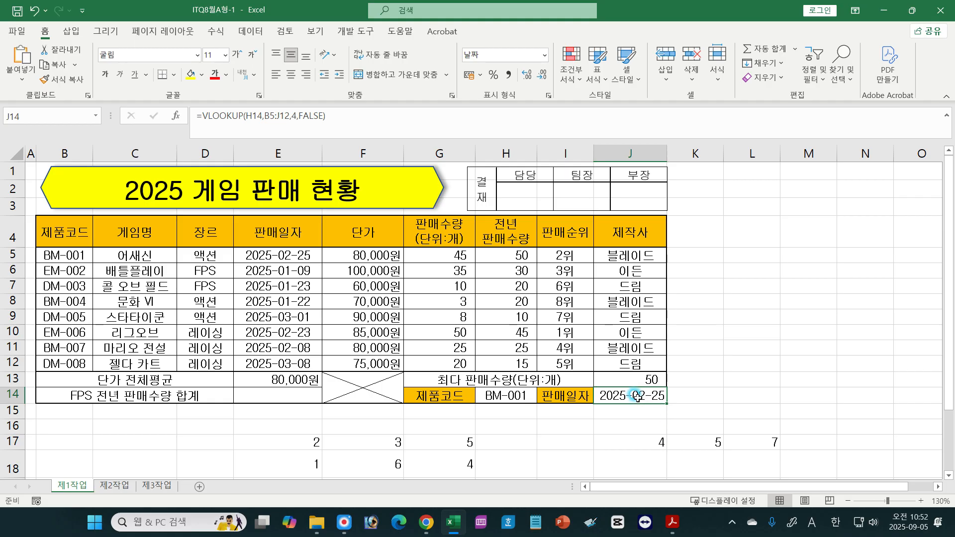
# Compare J14's result with the sale date in E5, and outline H14 and B5:J12 on screen to review the VLOOKUP arguments.
pyautogui.click(267, 254)
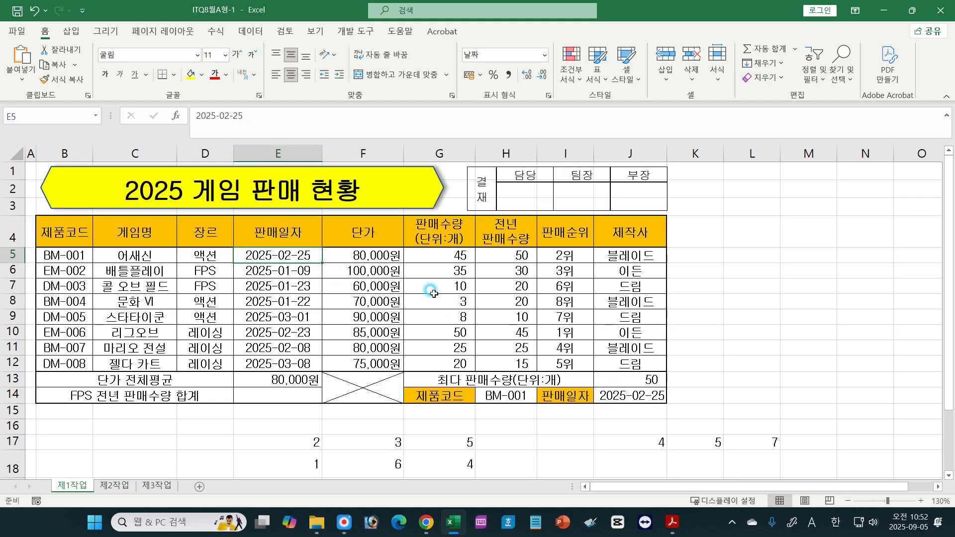
pyautogui.click(613, 392)
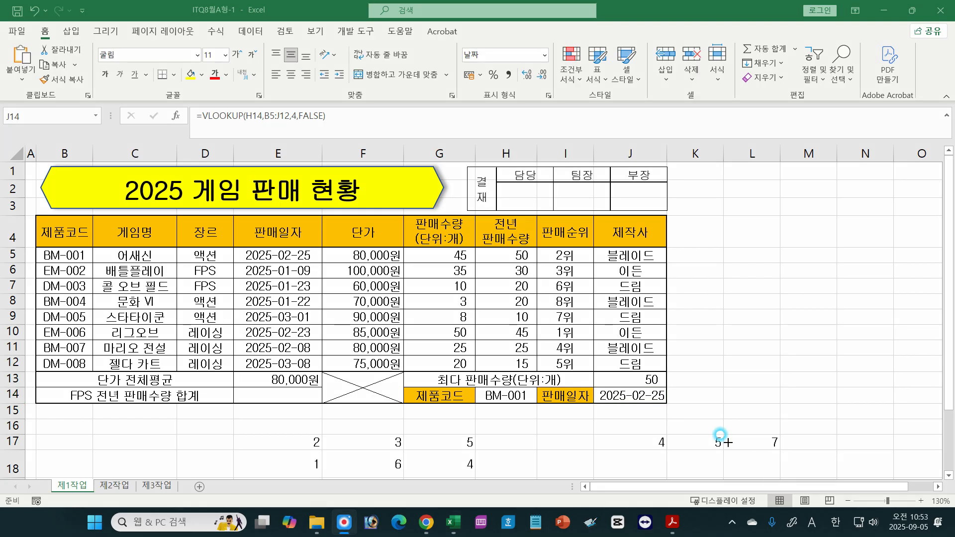
pyautogui.click(511, 396)
pyautogui.moveTo(519, 406); pyautogui.dragTo(535, 405)
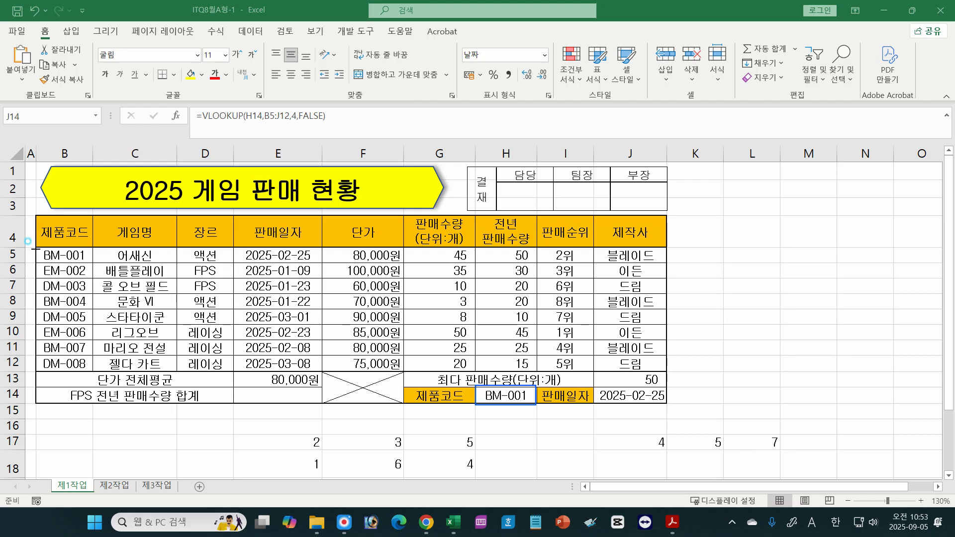
pyautogui.moveTo(36, 250)
pyautogui.mouseDown()
pyautogui.moveTo(58, 354)
pyautogui.moveTo(74, 374)
pyautogui.moveTo(664, 372)
pyautogui.moveTo(656, 362)
pyautogui.mouseUp()
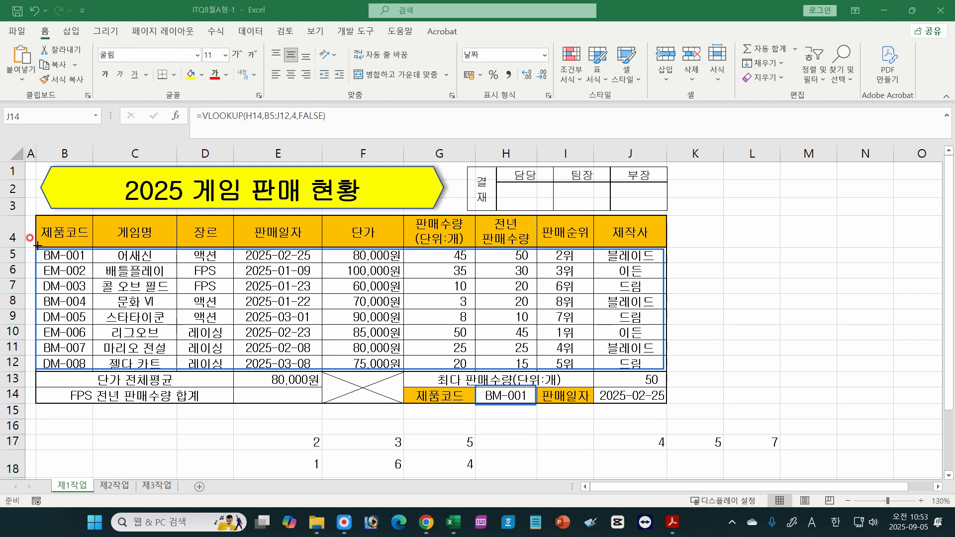
pyautogui.moveTo(38, 245); pyautogui.dragTo(84, 256)
pyautogui.moveTo(243, 247); pyautogui.dragTo(314, 260)
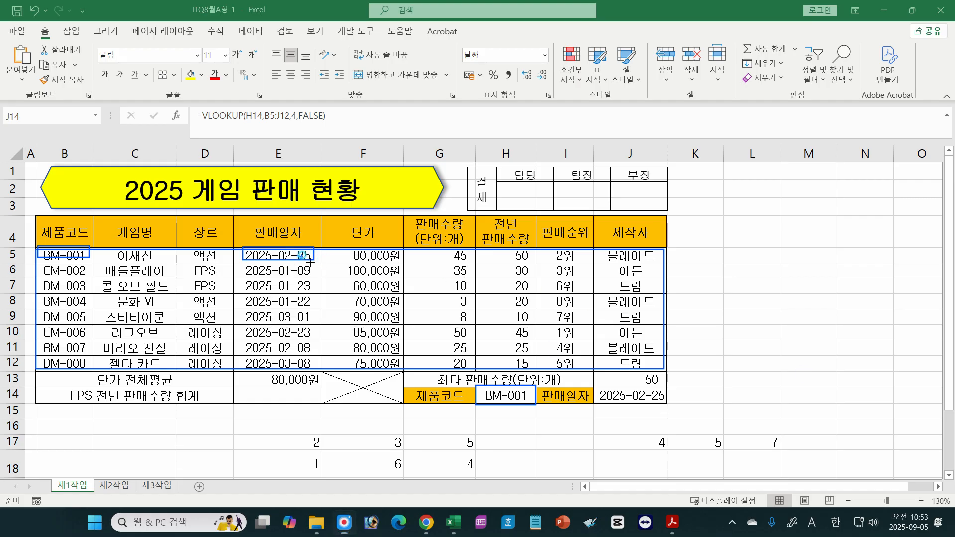
pyautogui.moveTo(300, 257); pyautogui.dragTo(623, 395)
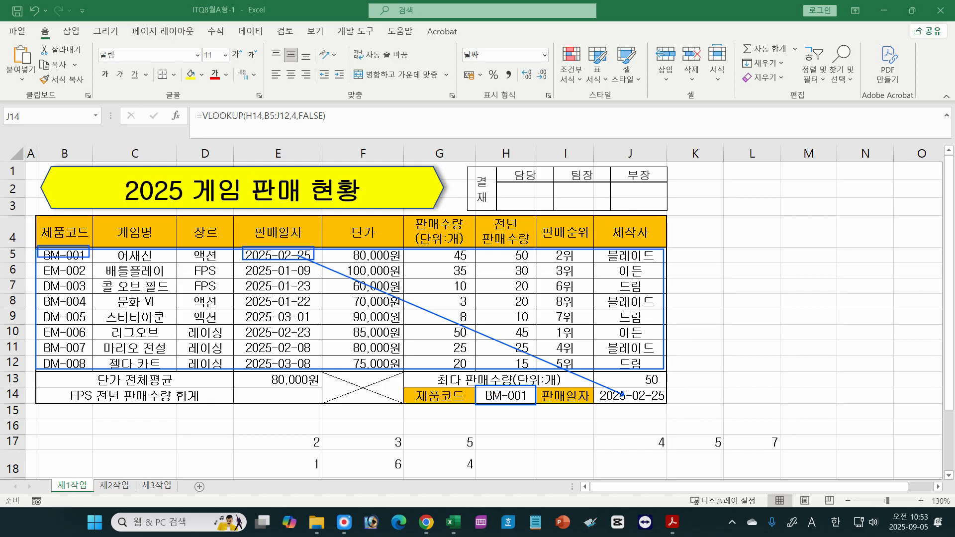
# Test the sale date lookup by choosing product code DM-005 and finally DM-003 in cell H14.
pyautogui.click(497, 396)
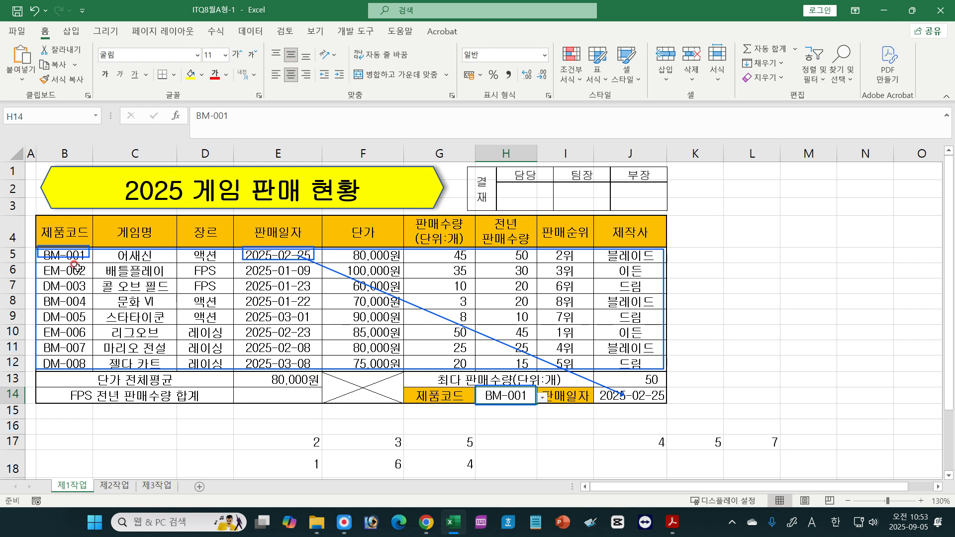
pyautogui.click(542, 398)
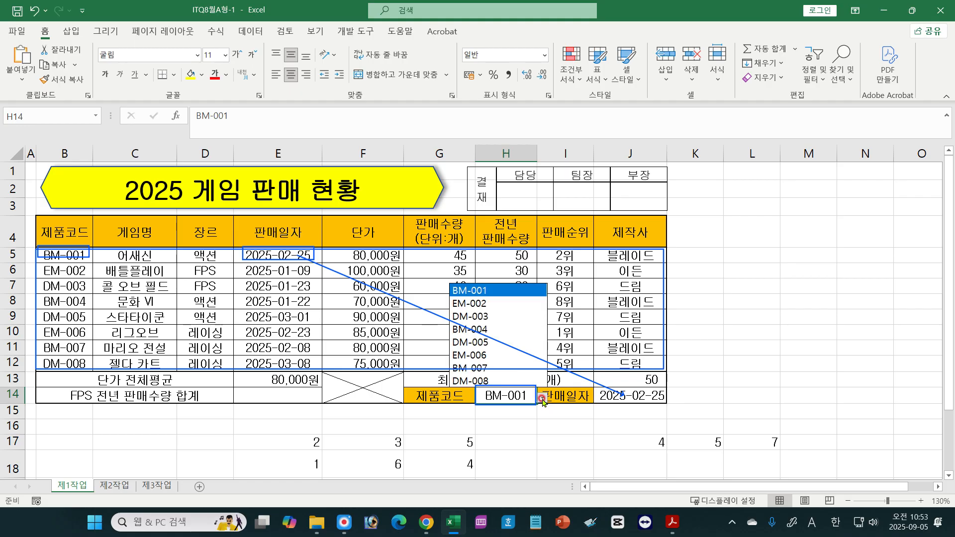
pyautogui.click(473, 342)
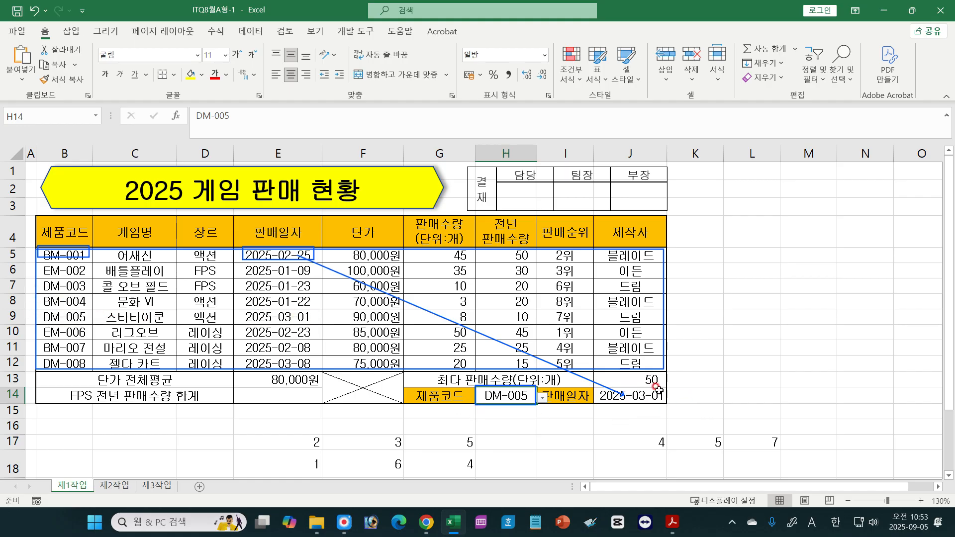
pyautogui.click(542, 401)
pyautogui.click(486, 316)
pyautogui.press('Escape')
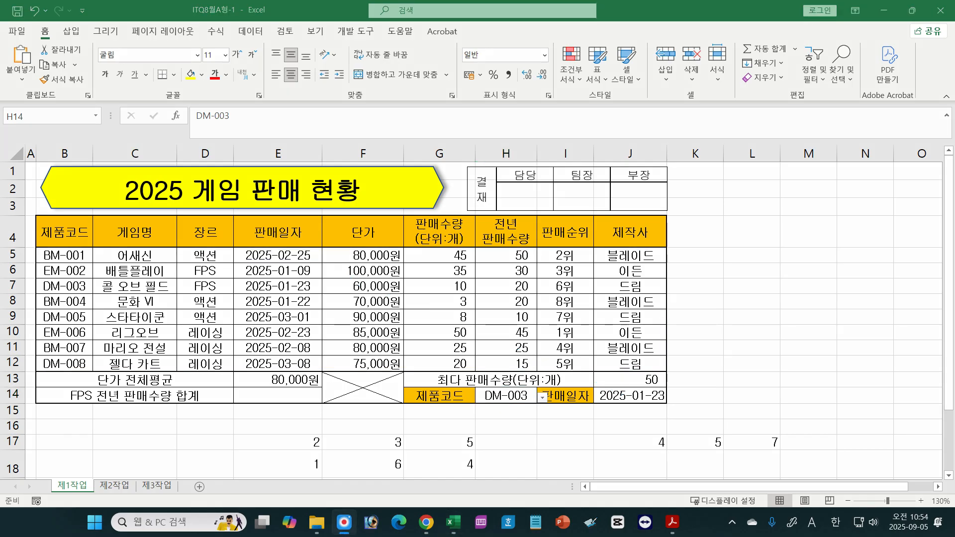
pyautogui.moveTo(535, 403); pyautogui.dragTo(517, 414)
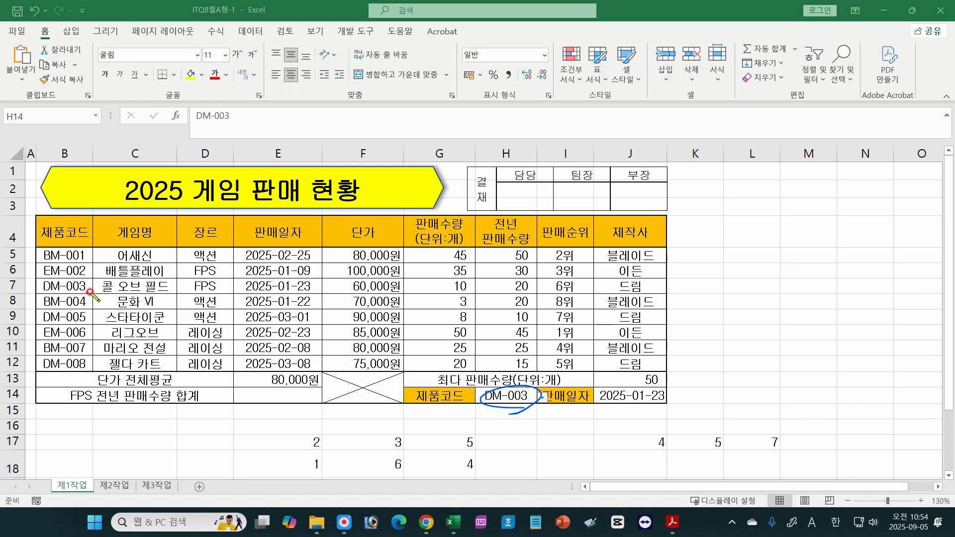
pyautogui.moveTo(93, 285)
pyautogui.mouseDown()
pyautogui.moveTo(75, 295)
pyautogui.moveTo(84, 295)
pyautogui.mouseUp()
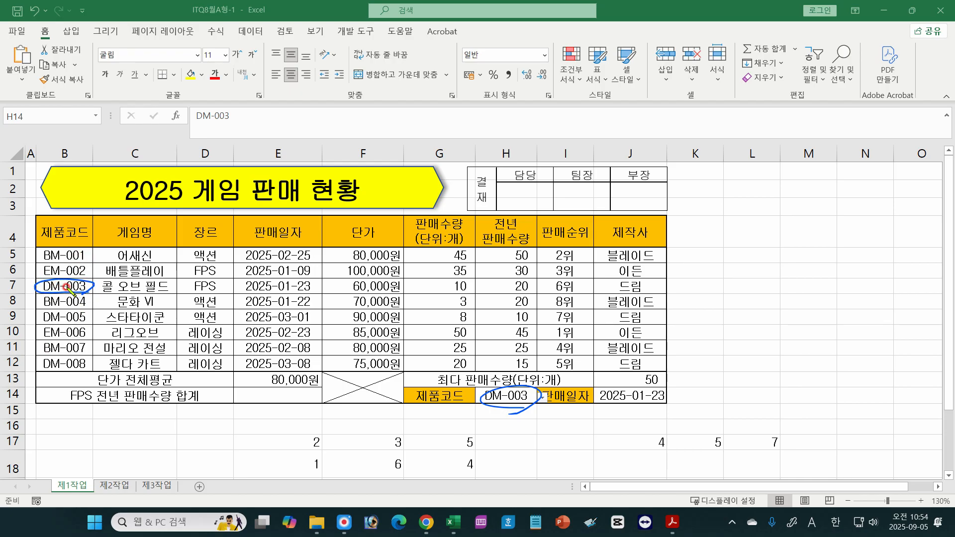
pyautogui.moveTo(304, 294)
pyautogui.mouseDown()
pyautogui.moveTo(234, 290)
pyautogui.moveTo(594, 379)
pyautogui.moveTo(580, 380)
pyautogui.moveTo(609, 369)
pyautogui.mouseUp()
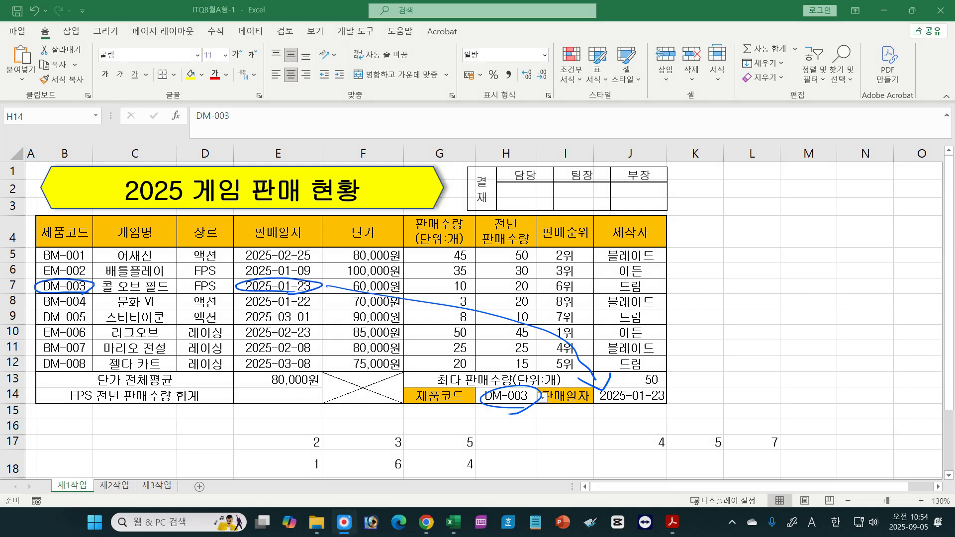
pyautogui.press('Escape')
# Examine each argument of the VLOOKUP formula in J14: lookup value, table array, column index and range lookup.
pyautogui.doubleClick(619, 392)
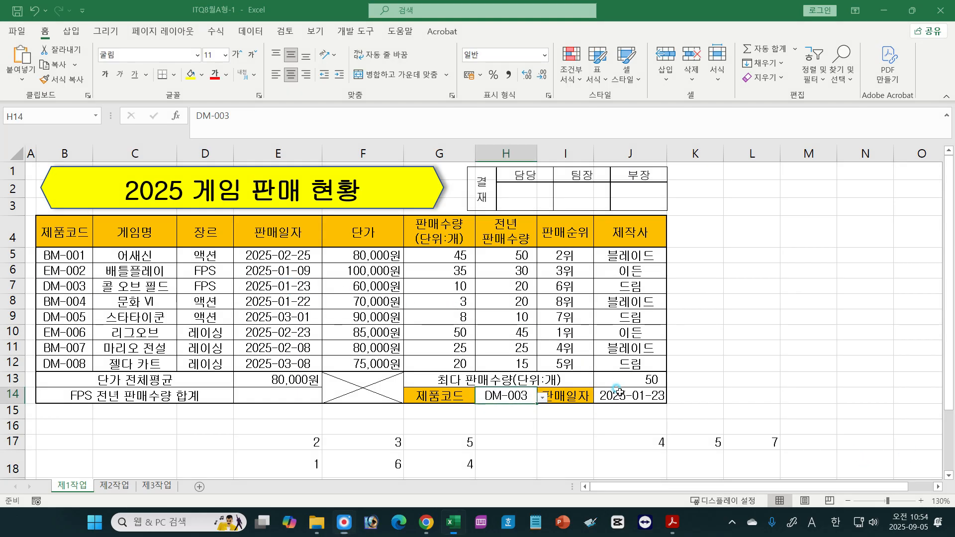
pyautogui.click(626, 393)
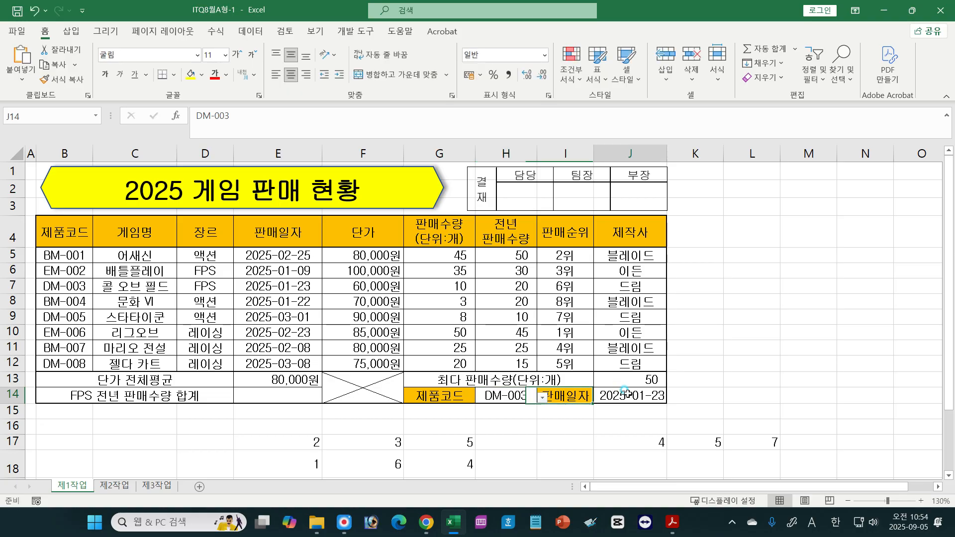
pyautogui.doubleClick(627, 394)
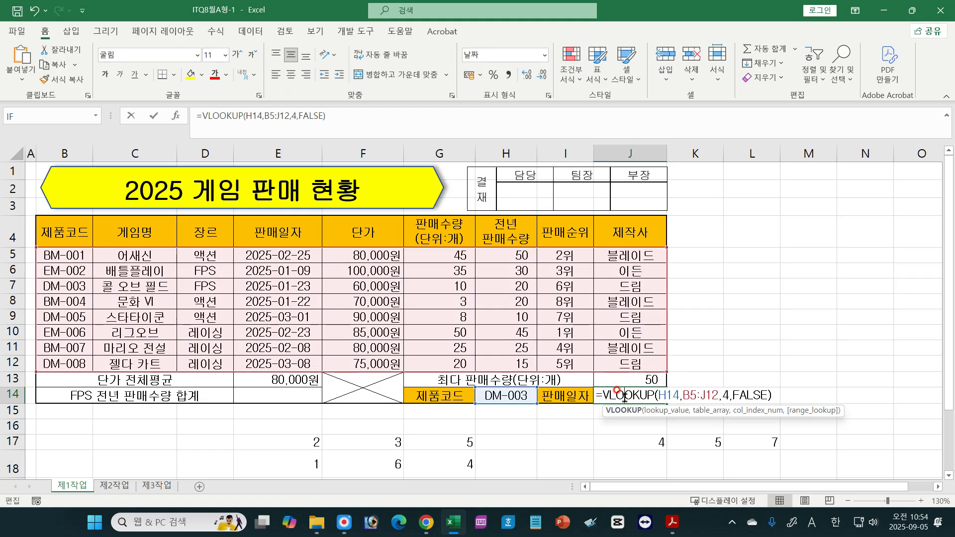
pyautogui.doubleClick(669, 395)
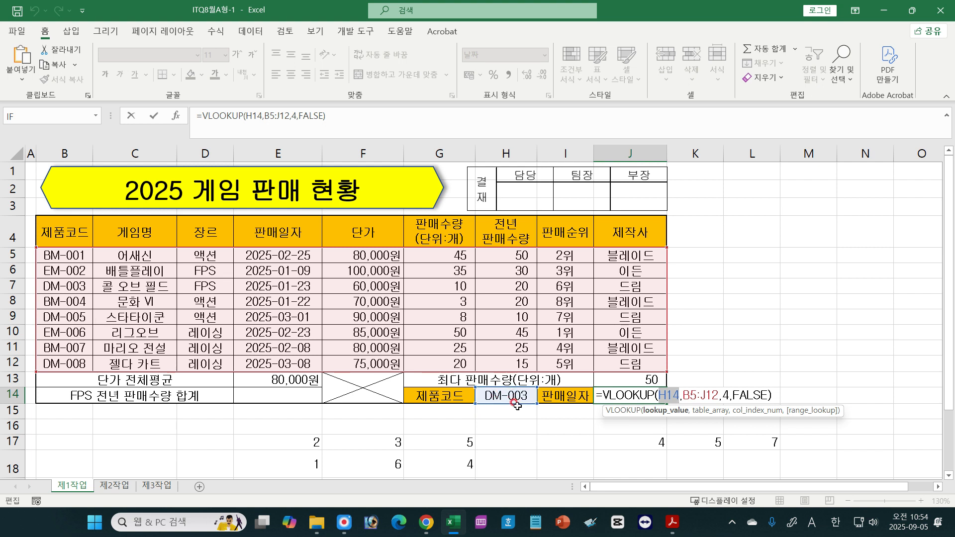
pyautogui.click(681, 395)
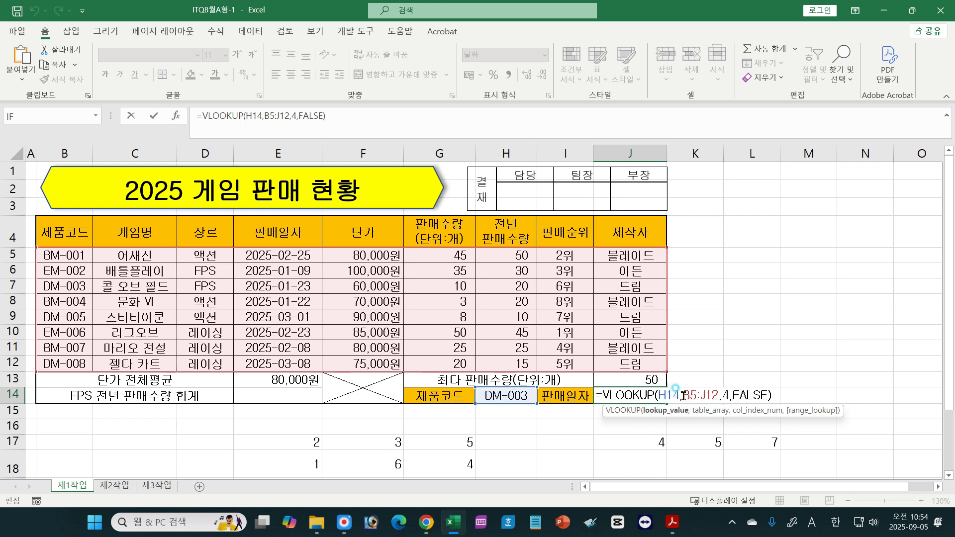
pyautogui.moveTo(682, 396); pyautogui.dragTo(717, 396)
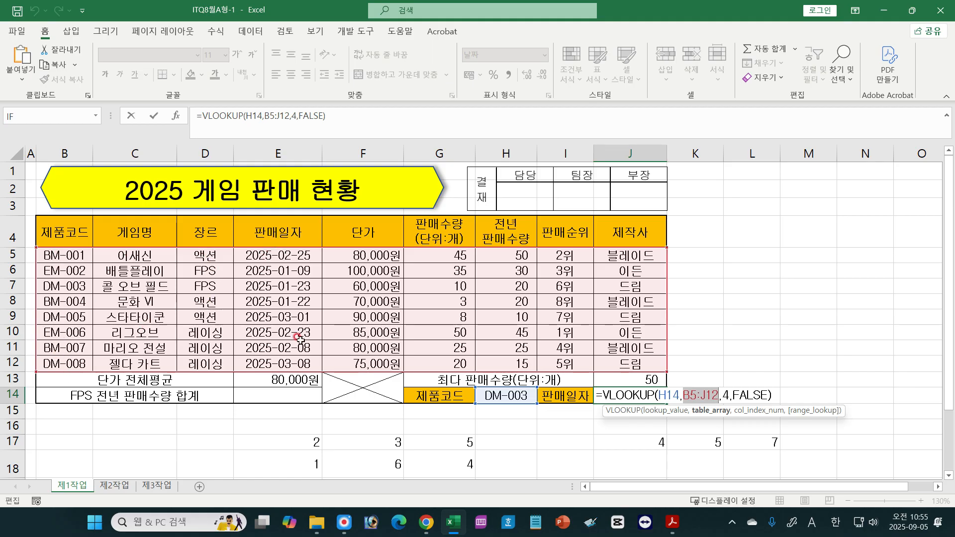
pyautogui.click(719, 395)
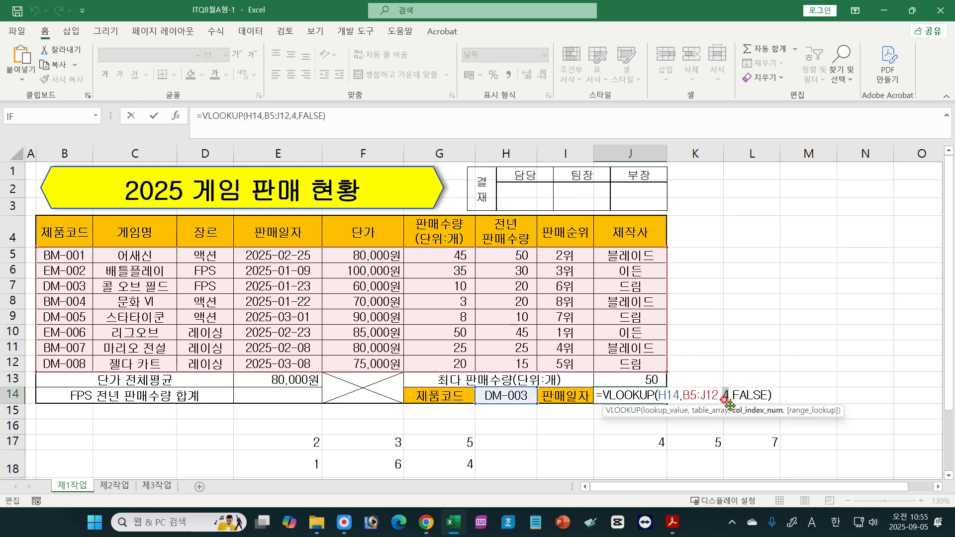
pyautogui.moveTo(733, 395); pyautogui.dragTo(761, 394)
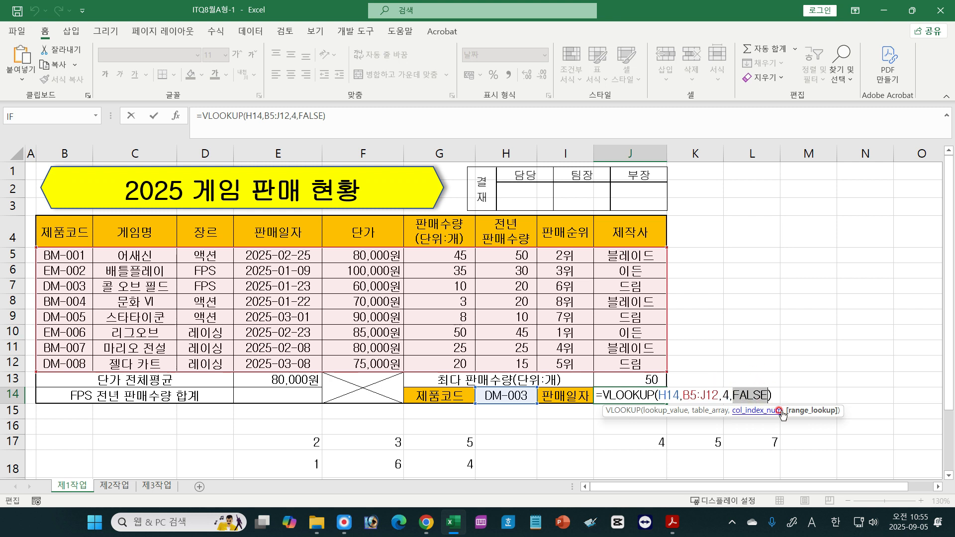
pyautogui.press('Return')
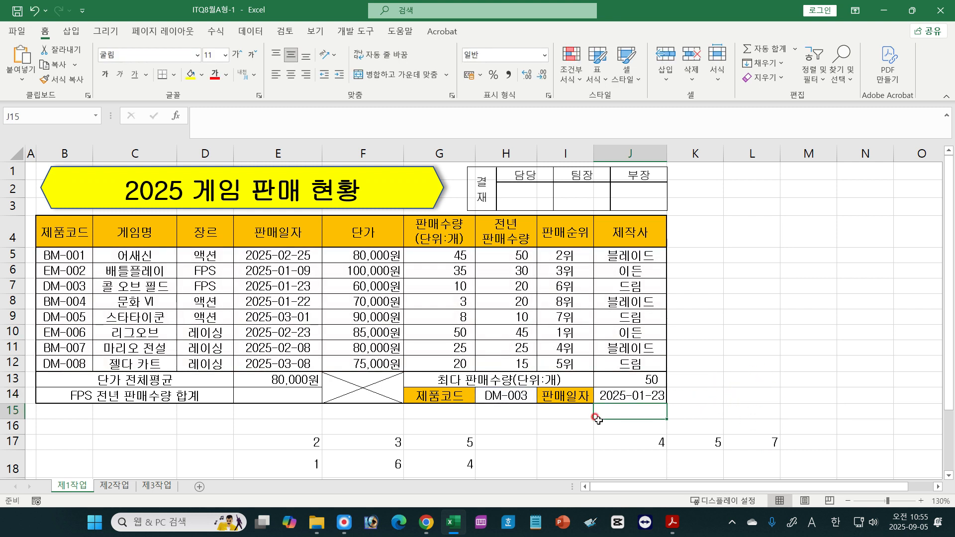
pyautogui.click(637, 397)
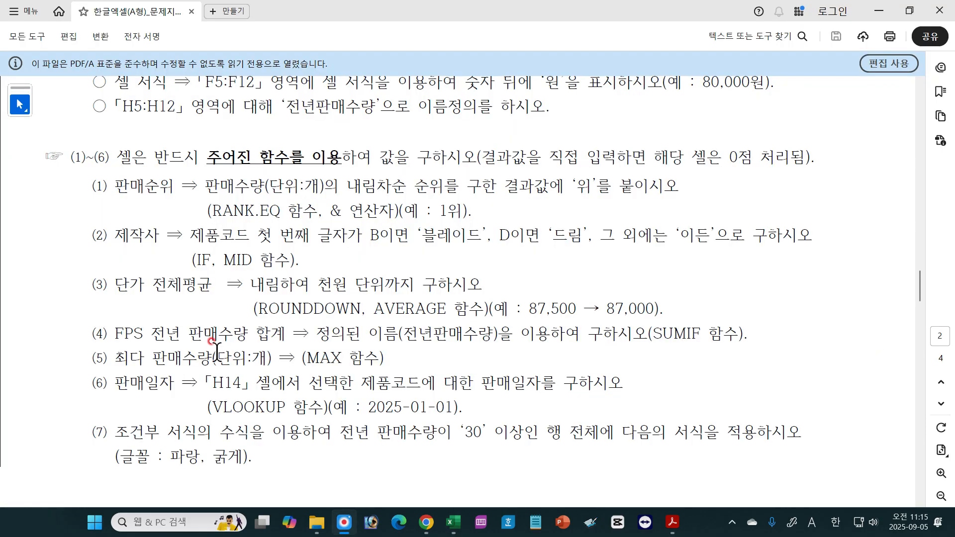
# In the PDF exam sheet, review requirement (4) on the FPS previous-year sales total and the defined name it must use.
pyautogui.click(115, 329)
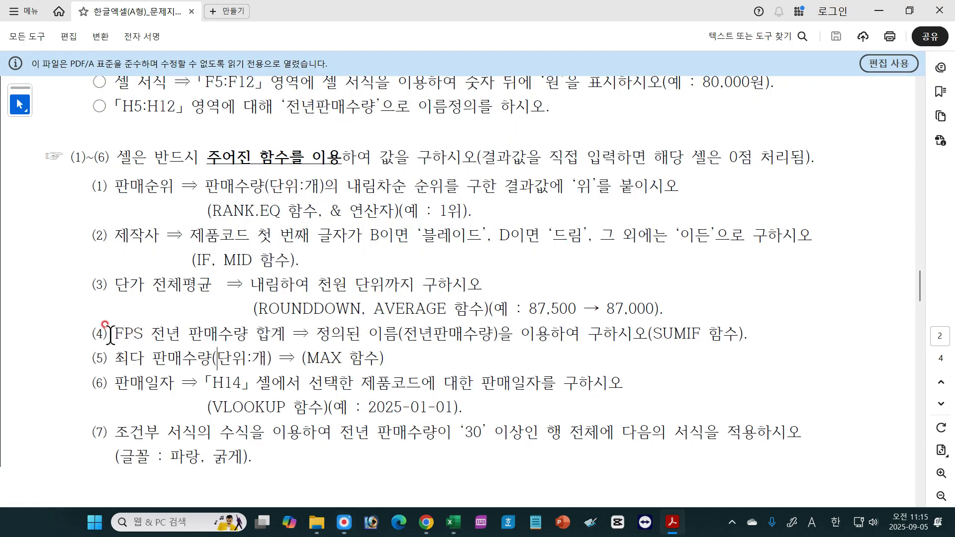
pyautogui.moveTo(110, 335); pyautogui.dragTo(266, 343)
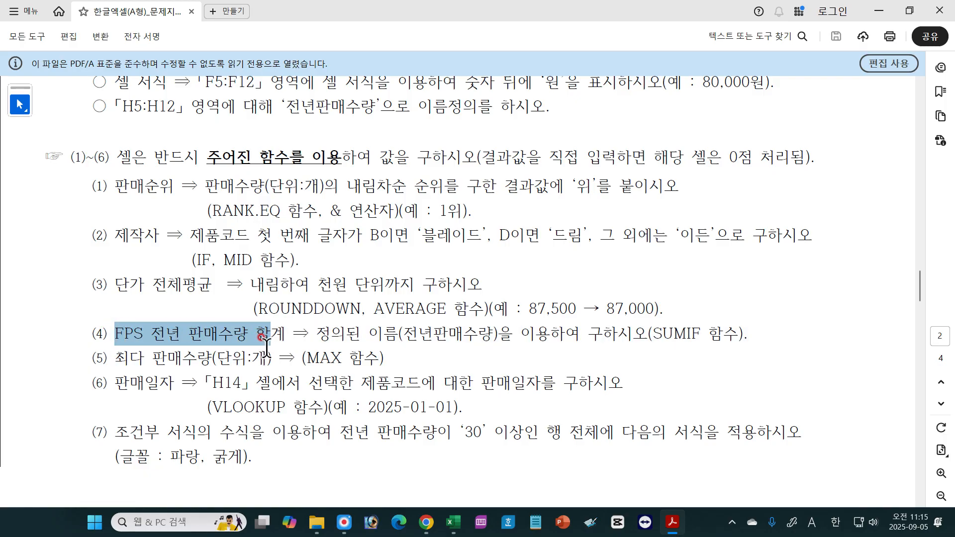
pyautogui.moveTo(322, 336); pyautogui.dragTo(740, 342)
pyautogui.click(603, 335)
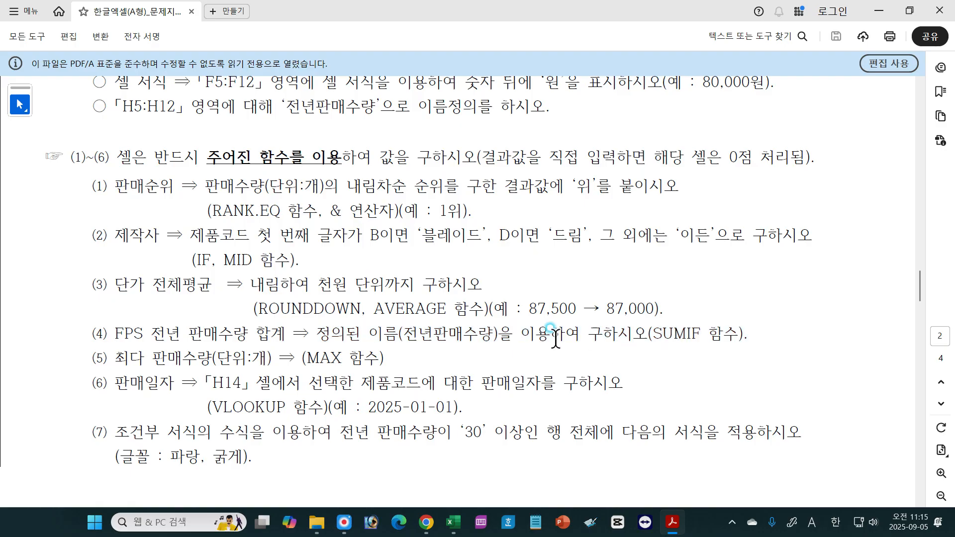
pyautogui.moveTo(404, 334); pyautogui.dragTo(493, 336)
# Switch back to Excel and select H5:H12 to check the defined name of the previous-year sales range.
pyautogui.click(464, 529)
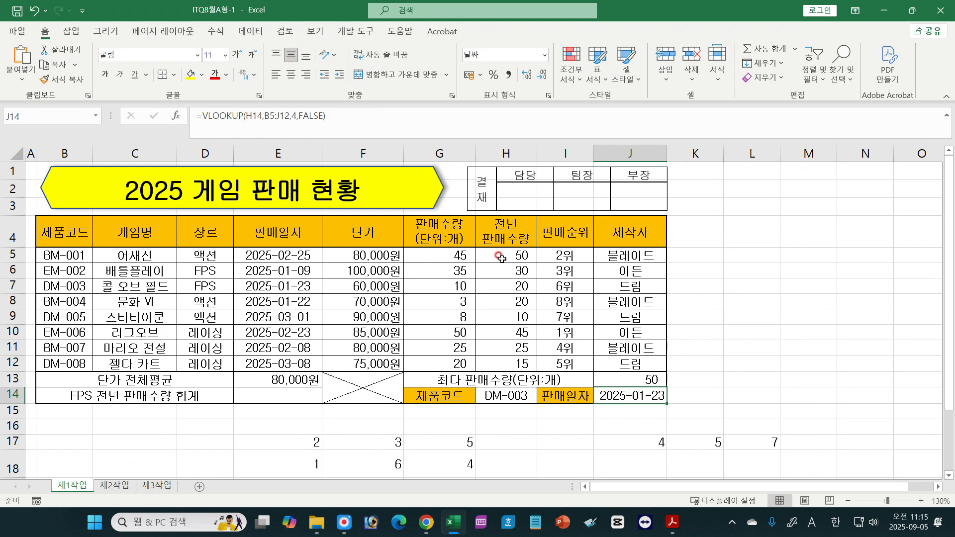
pyautogui.moveTo(500, 255); pyautogui.dragTo(511, 365)
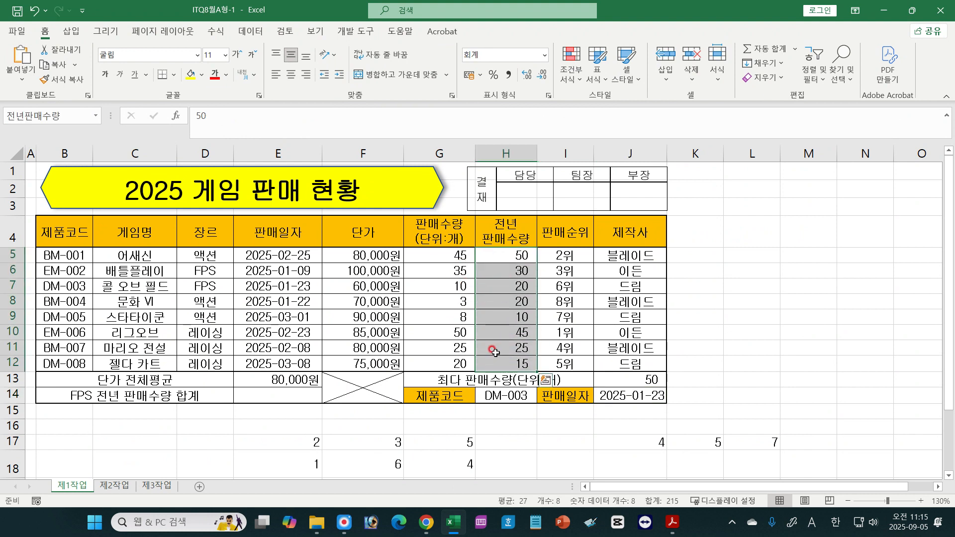
pyautogui.hotkey('ctrl', 'q')
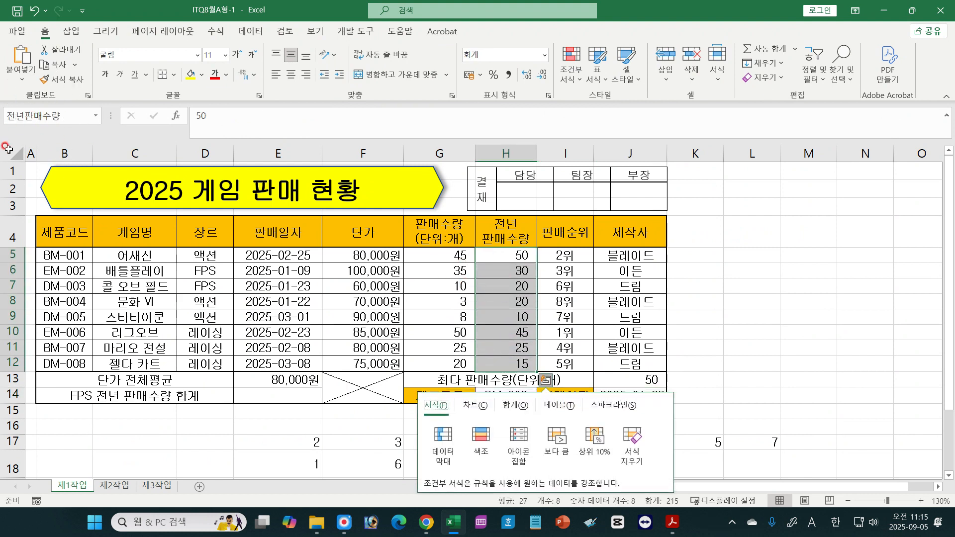
pyautogui.press('Escape')
pyautogui.press('Escape')
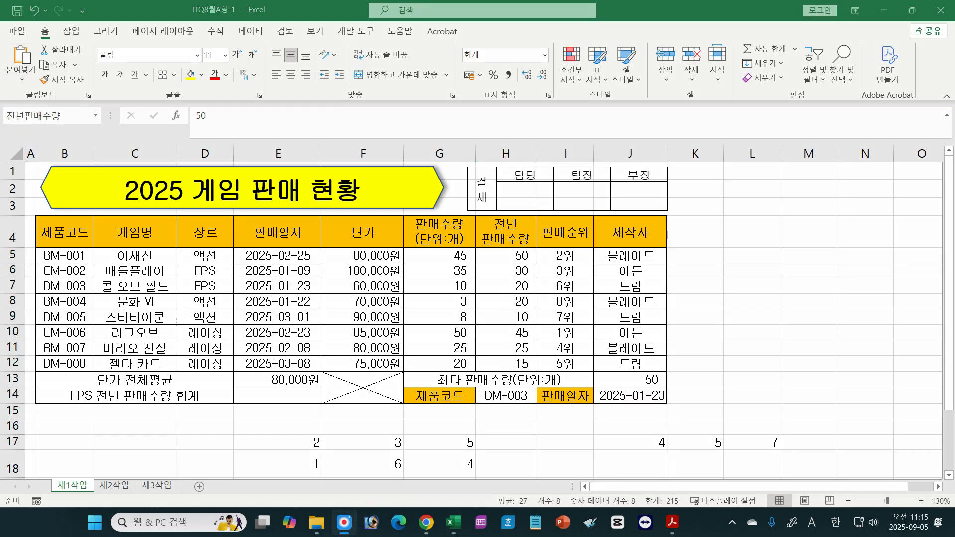
pyautogui.moveTo(2, 106)
pyautogui.mouseDown()
pyautogui.moveTo(29, 125)
pyautogui.moveTo(68, 127)
pyautogui.mouseUp()
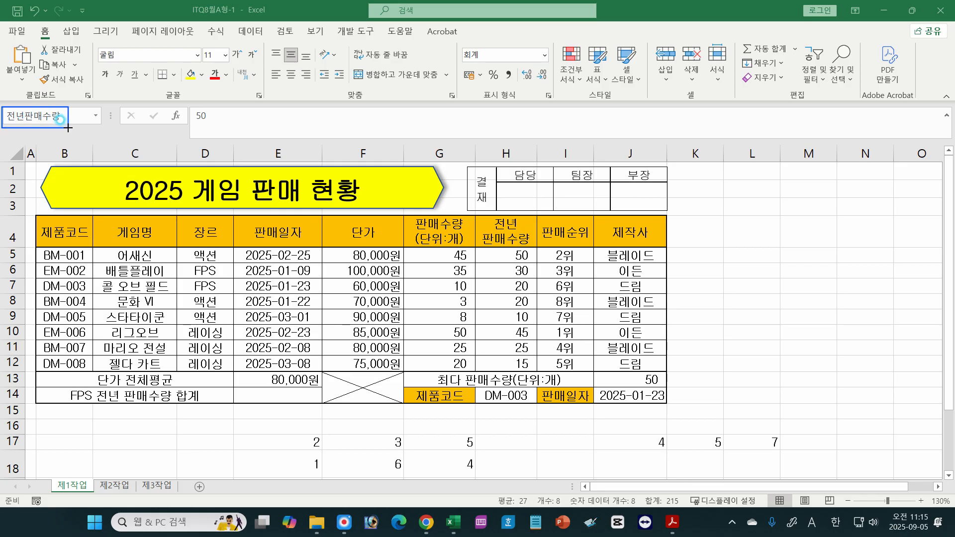
pyautogui.moveTo(476, 246)
pyautogui.mouseDown()
pyautogui.moveTo(538, 323)
pyautogui.moveTo(535, 373)
pyautogui.mouseUp()
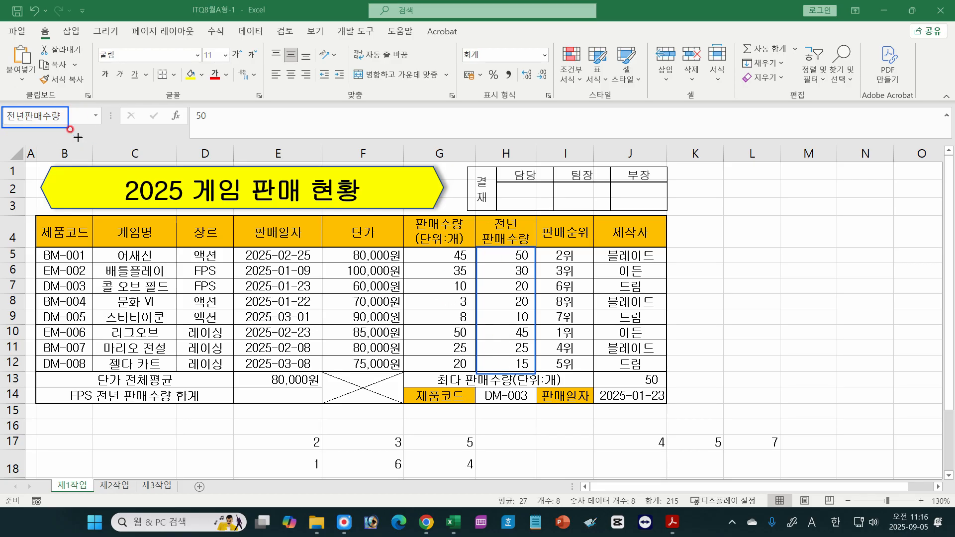
pyautogui.press('Escape')
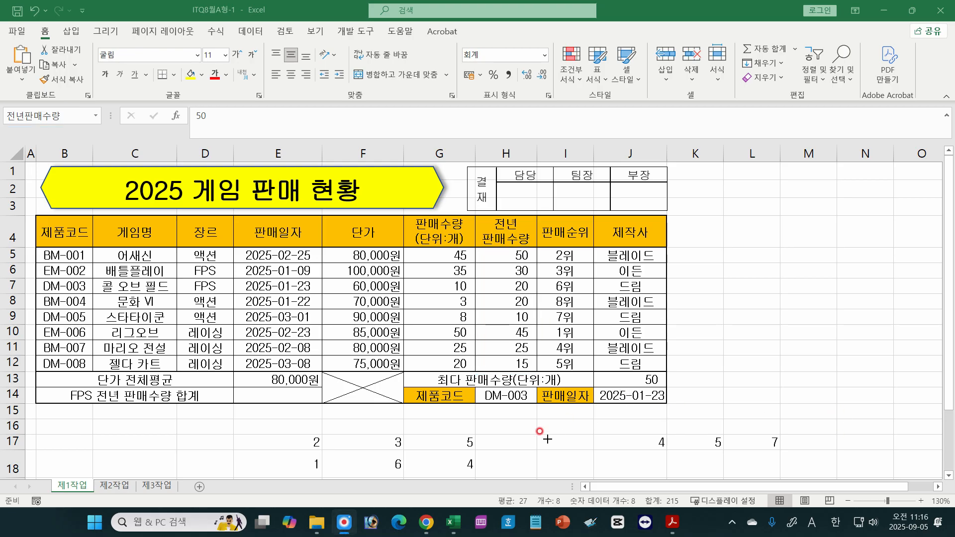
# Check the function required for item (4) in the PDF exam sheet, and return to Excel at cell E14.
pyautogui.click(673, 522)
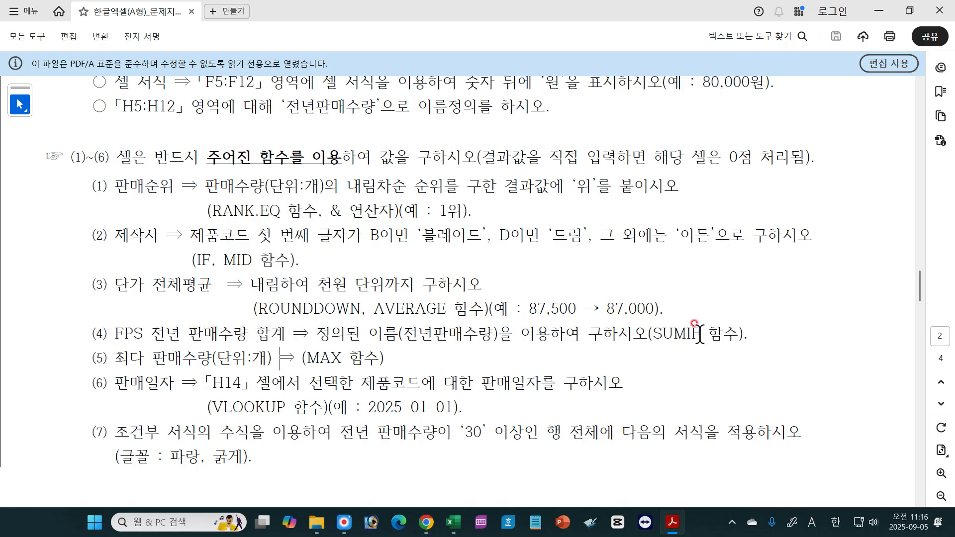
pyautogui.moveTo(652, 333); pyautogui.dragTo(691, 342)
pyautogui.click(453, 522)
pyautogui.click(263, 398)
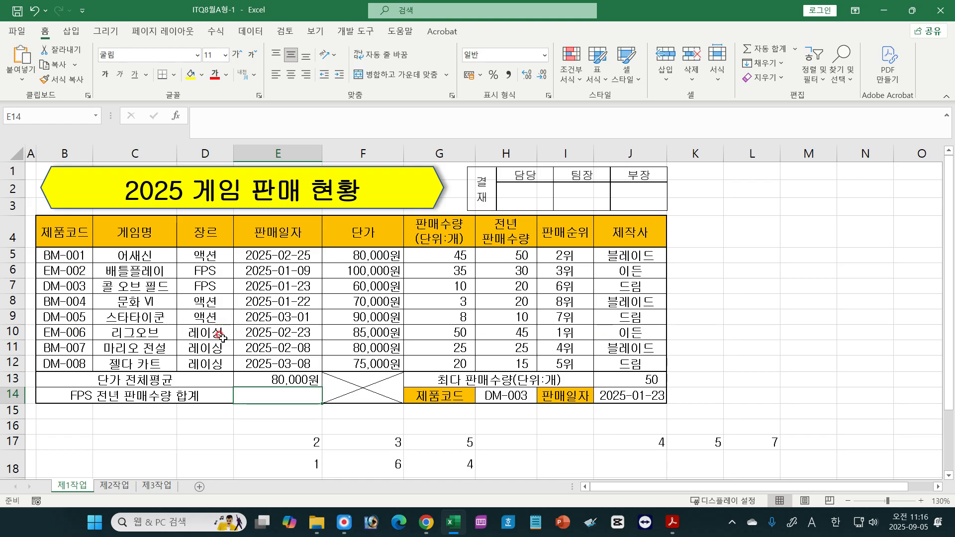
pyautogui.click(919, 400)
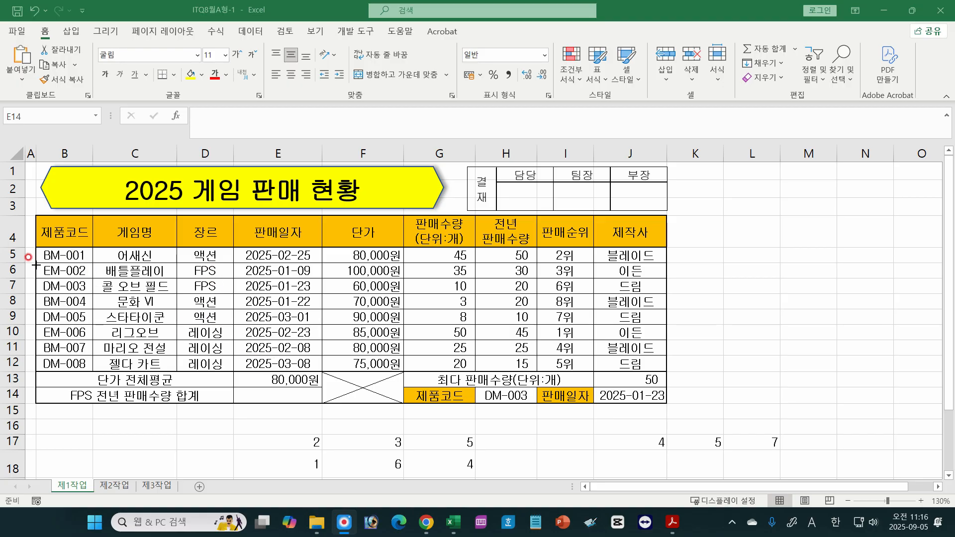
pyautogui.moveTo(35, 264); pyautogui.dragTo(636, 293)
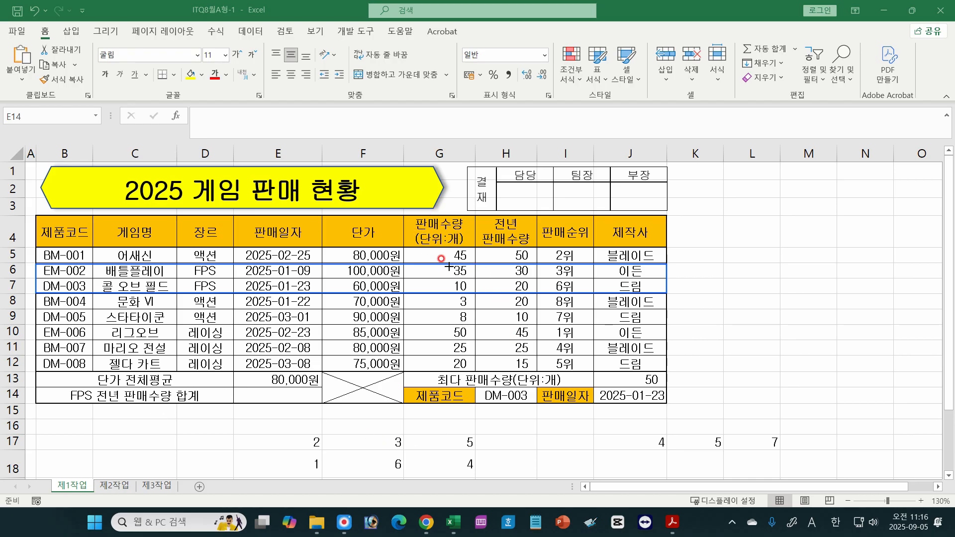
pyautogui.moveTo(445, 264)
pyautogui.mouseDown()
pyautogui.moveTo(452, 286)
pyautogui.moveTo(471, 294)
pyautogui.mouseUp()
pyautogui.press('Escape')
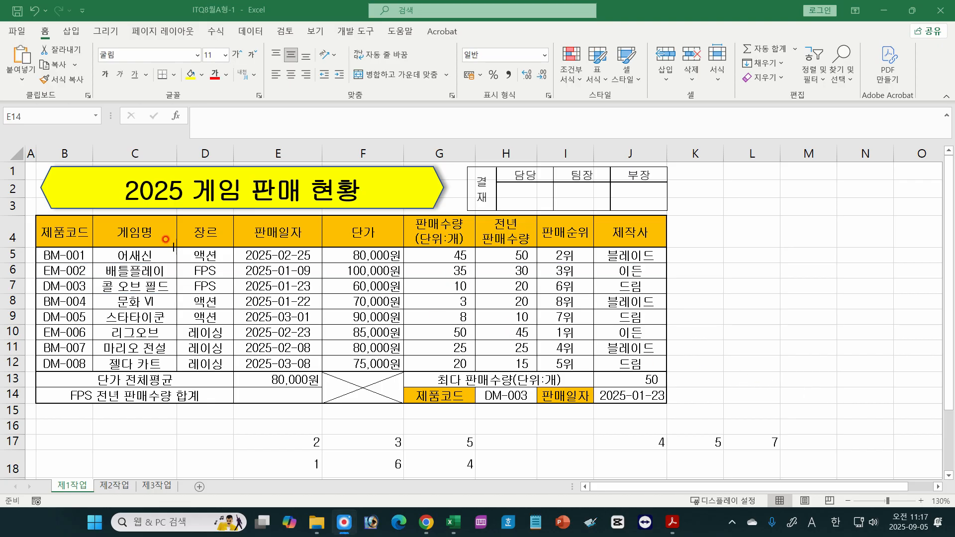
pyautogui.moveTo(175, 247)
pyautogui.mouseDown()
pyautogui.moveTo(229, 297)
pyautogui.moveTo(233, 371)
pyautogui.mouseUp()
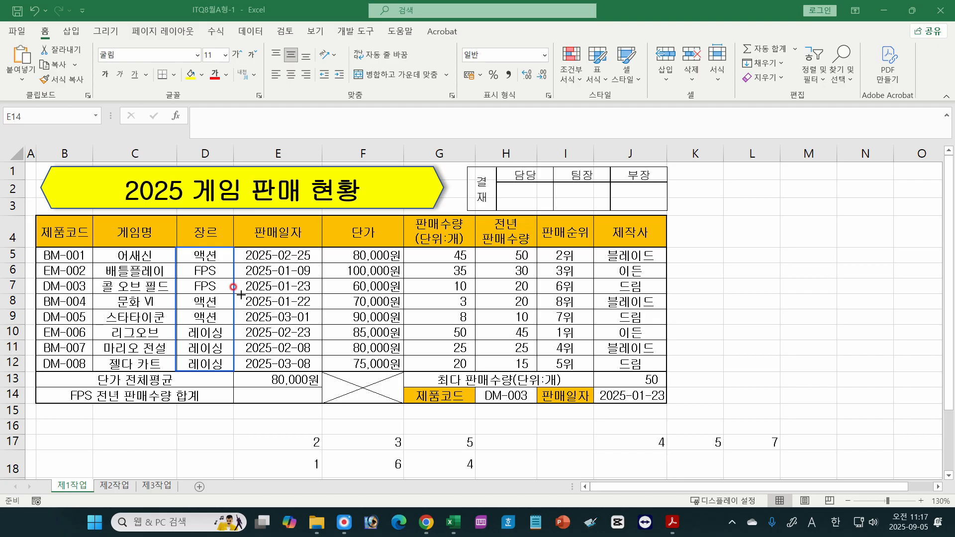
pyautogui.moveTo(189, 264)
pyautogui.mouseDown()
pyautogui.moveTo(215, 275)
pyautogui.moveTo(203, 290)
pyautogui.moveTo(217, 294)
pyautogui.mouseUp()
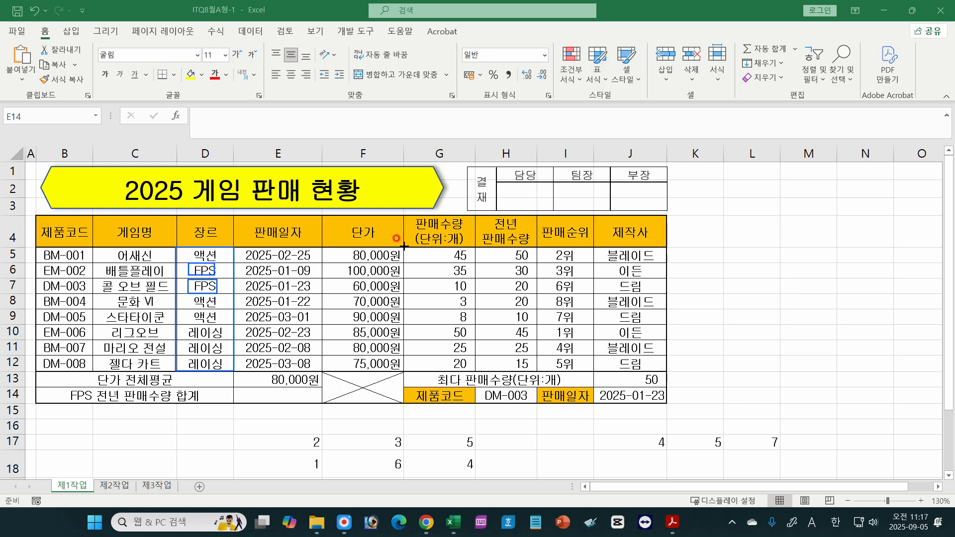
pyautogui.moveTo(404, 245)
pyautogui.mouseDown()
pyautogui.moveTo(467, 326)
pyautogui.moveTo(475, 369)
pyautogui.mouseUp()
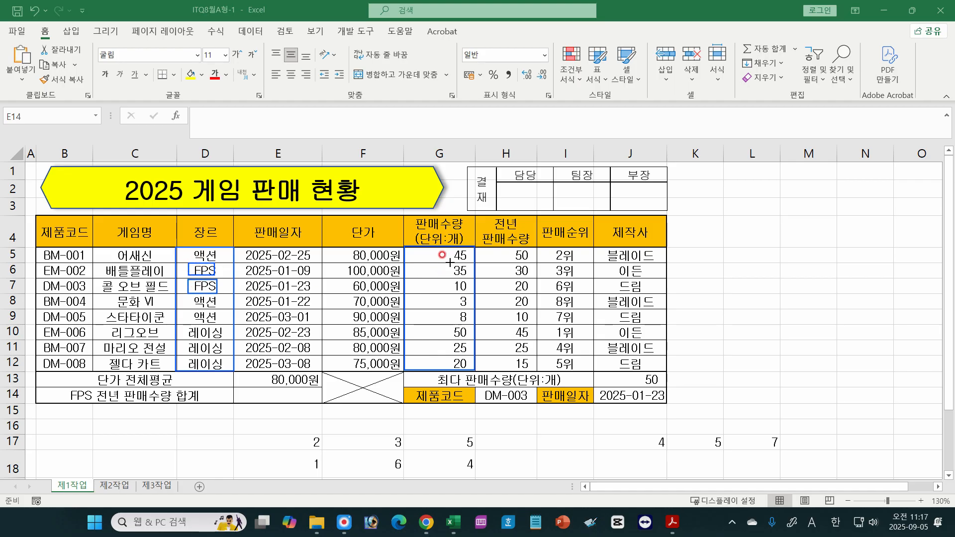
pyautogui.moveTo(448, 263)
pyautogui.mouseDown()
pyautogui.moveTo(469, 276)
pyautogui.moveTo(470, 293)
pyautogui.mouseUp()
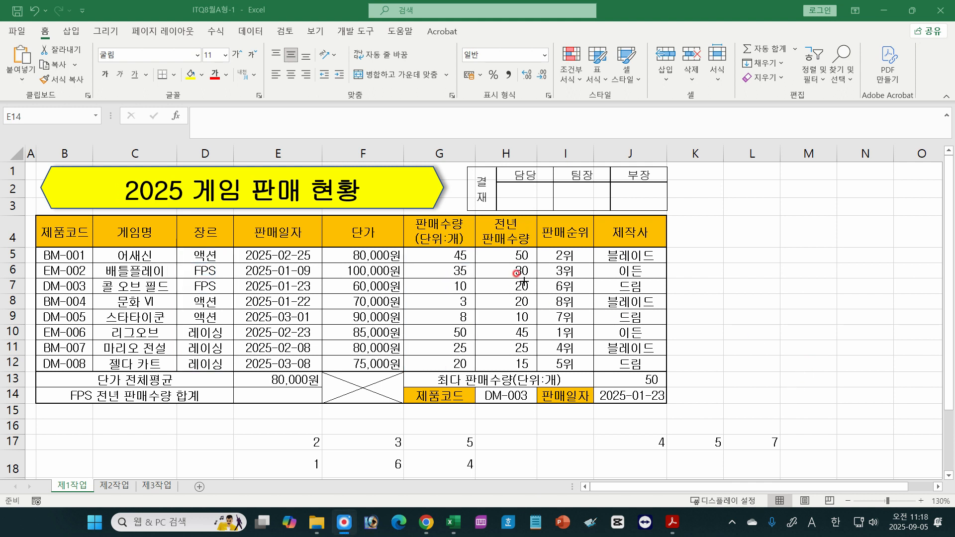
pyautogui.moveTo(180, 248); pyautogui.dragTo(231, 371)
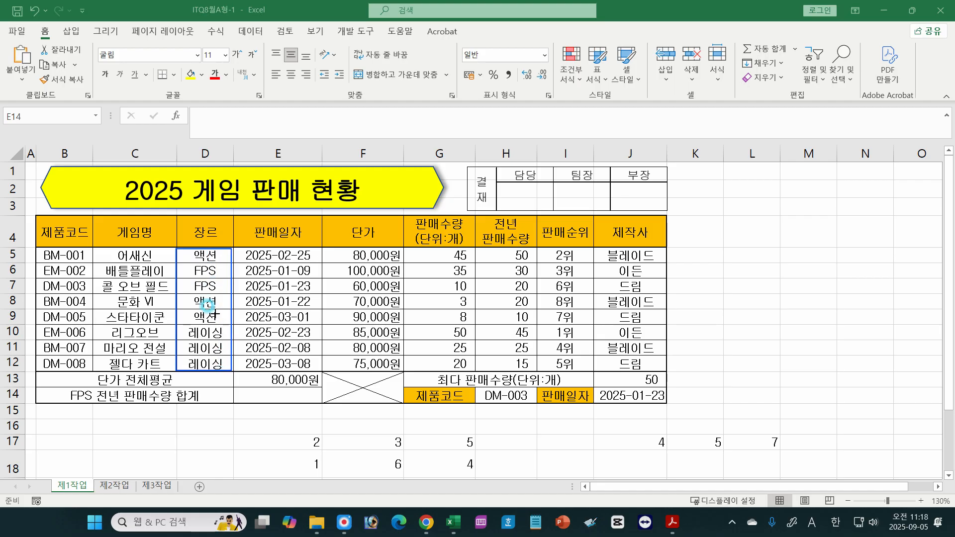
pyautogui.moveTo(186, 268)
pyautogui.mouseDown()
pyautogui.moveTo(212, 275)
pyautogui.moveTo(204, 290)
pyautogui.moveTo(218, 289)
pyautogui.mouseUp()
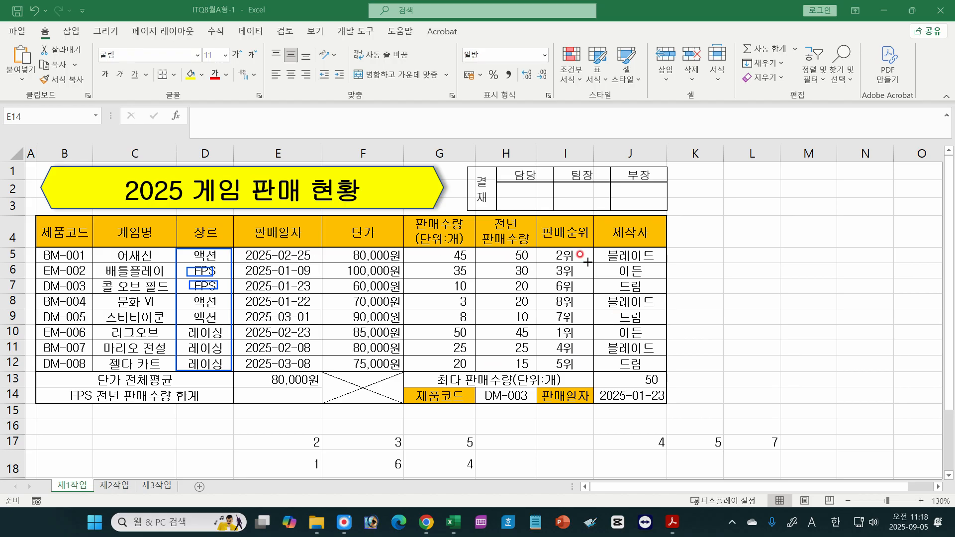
pyautogui.moveTo(477, 249)
pyautogui.mouseDown()
pyautogui.moveTo(540, 354)
pyautogui.moveTo(536, 370)
pyautogui.mouseUp()
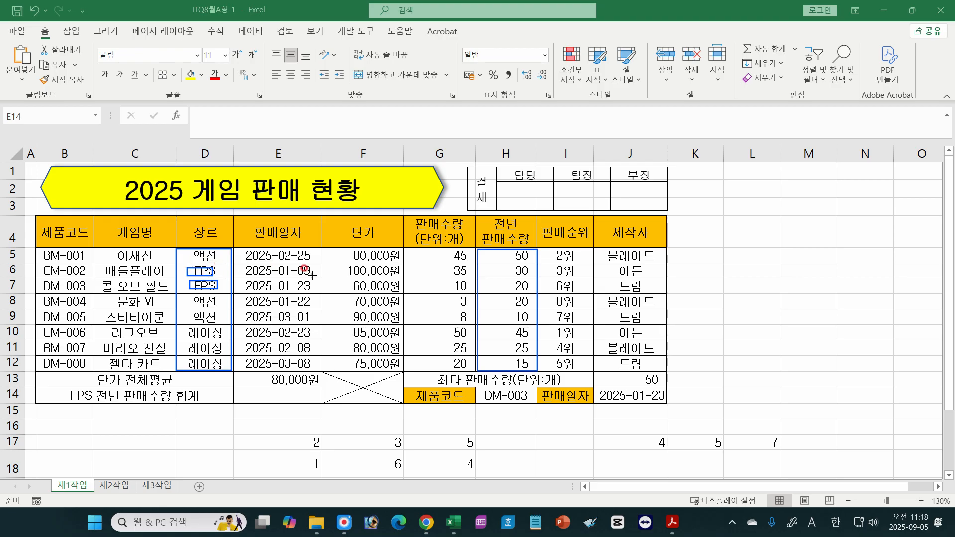
pyautogui.moveTo(508, 265)
pyautogui.mouseDown()
pyautogui.moveTo(533, 276)
pyautogui.moveTo(520, 293)
pyautogui.moveTo(531, 292)
pyautogui.mouseUp()
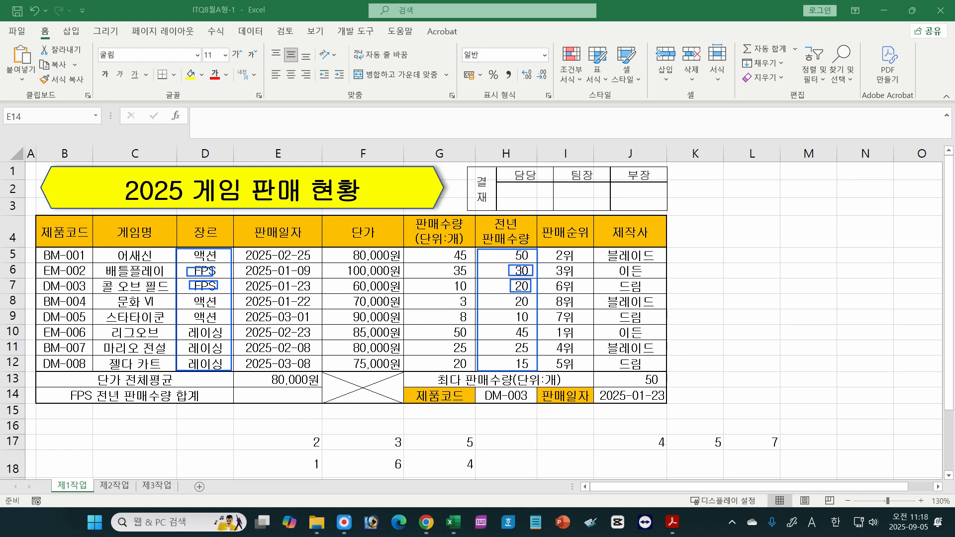
pyautogui.press('Escape')
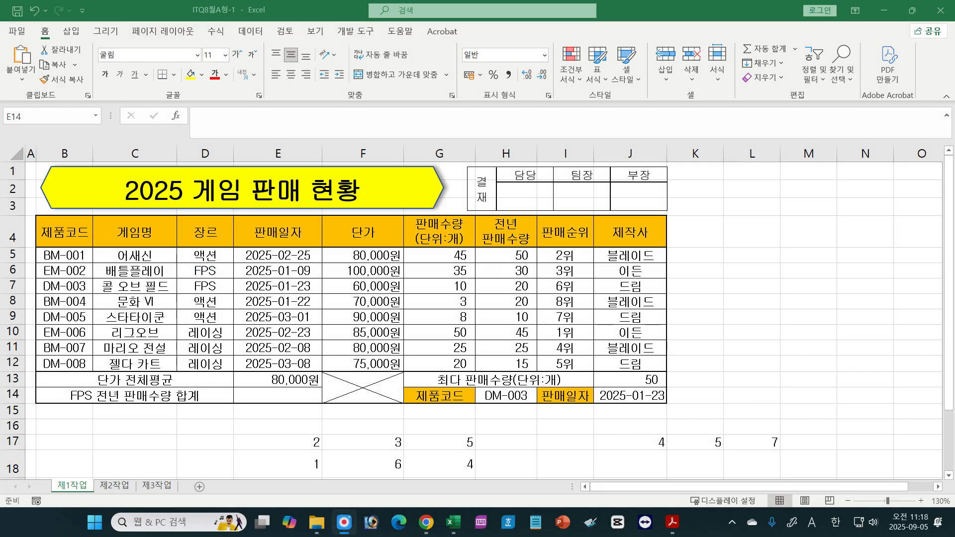
# Enter a SUMIF formula in E14 that totals the defined name 전년판매수량 (H5:H12) where the genre in D5:D12 is "FPS".
pyautogui.click(264, 394)
pyautogui.write('=')
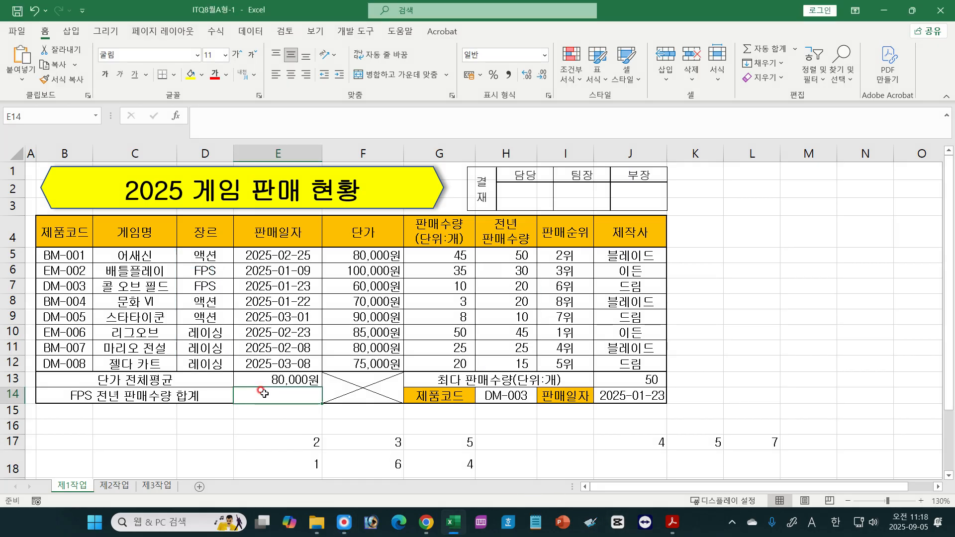
pyautogui.write('sum')
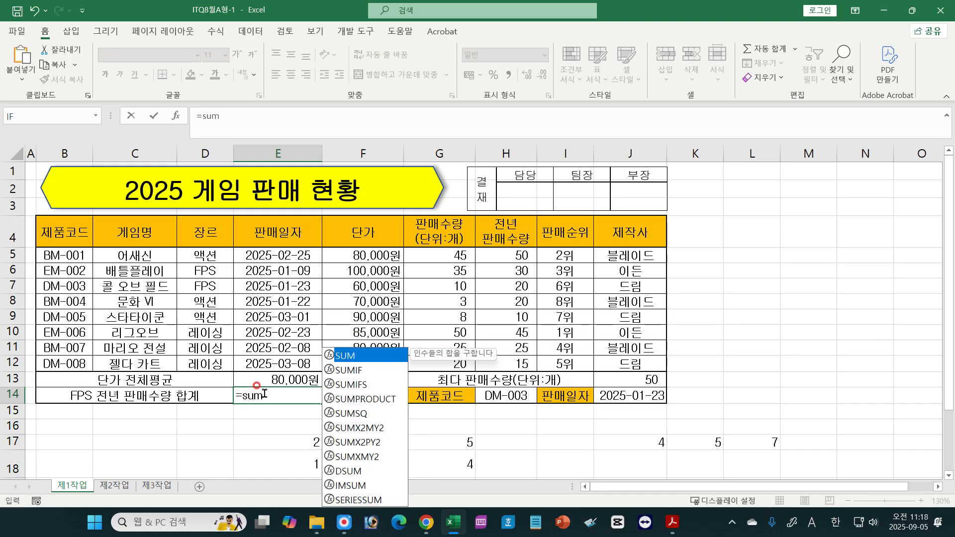
pyautogui.press('Down')
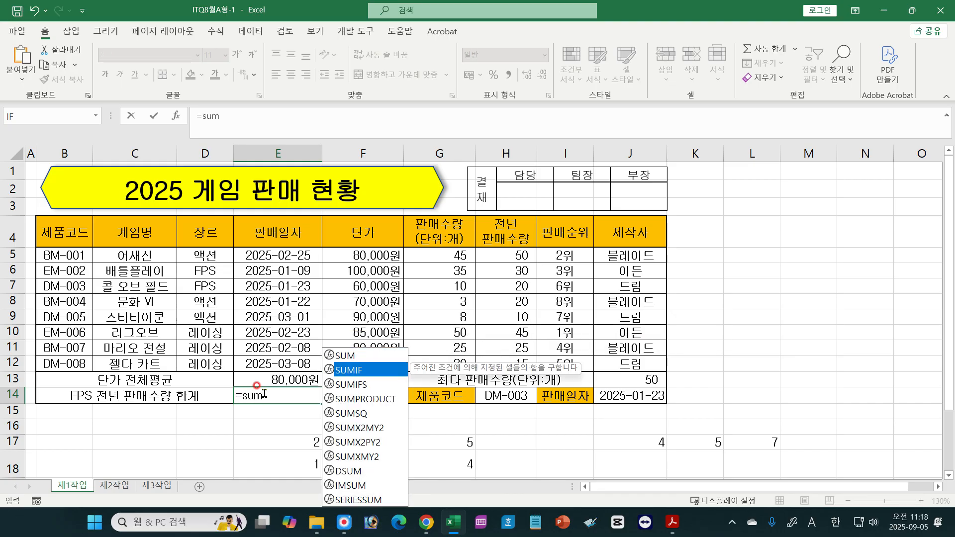
pyautogui.press('Tab')
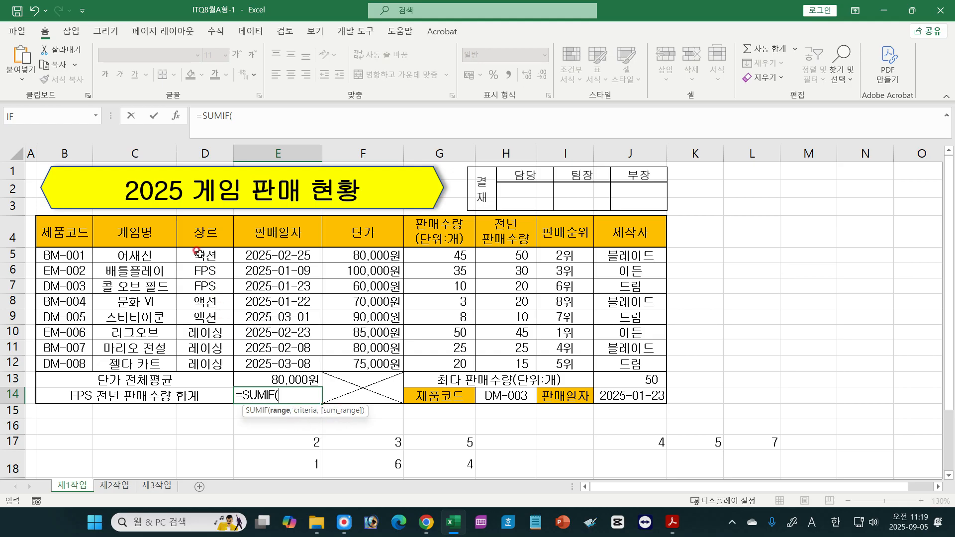
pyautogui.moveTo(198, 252); pyautogui.dragTo(204, 364)
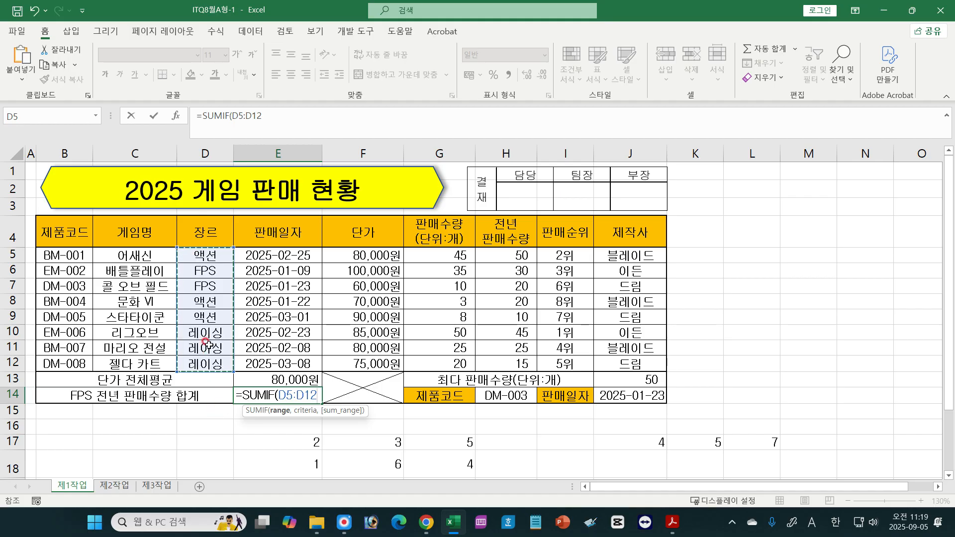
pyautogui.write(',"FPS')
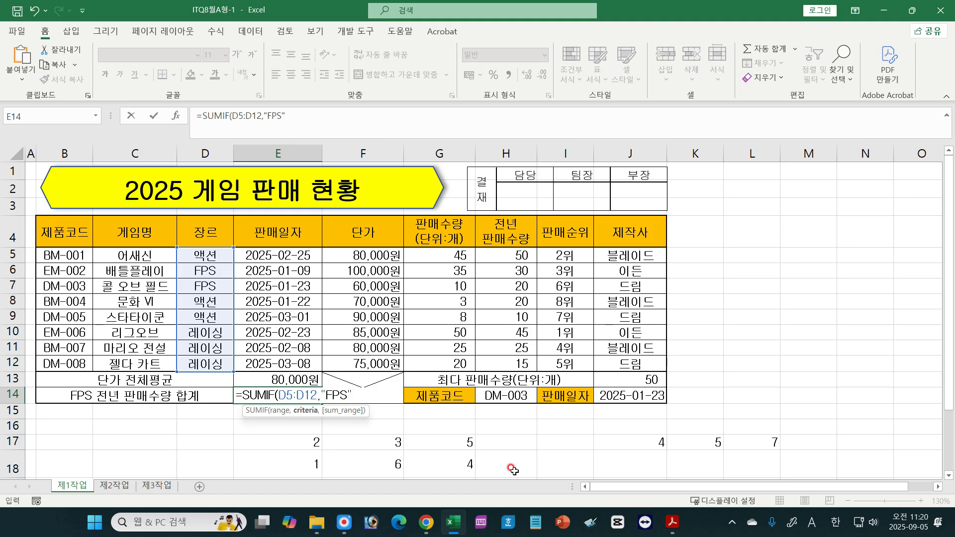
pyautogui.write(',')
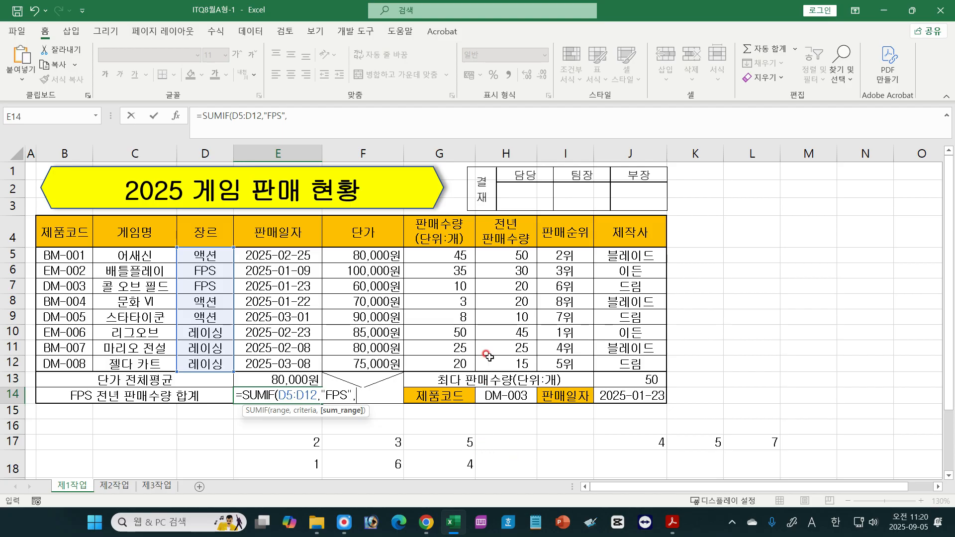
pyautogui.moveTo(510, 253); pyautogui.dragTo(511, 363)
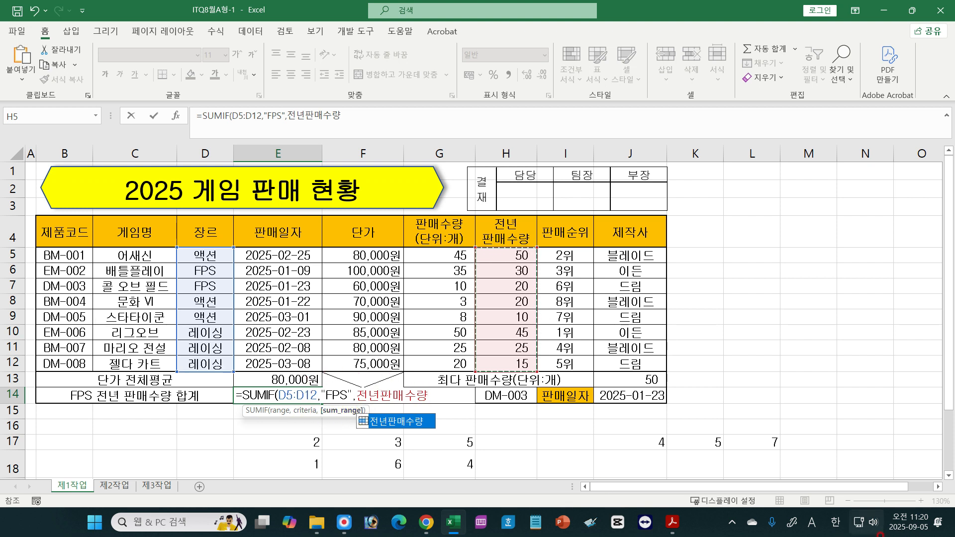
pyautogui.write(')')
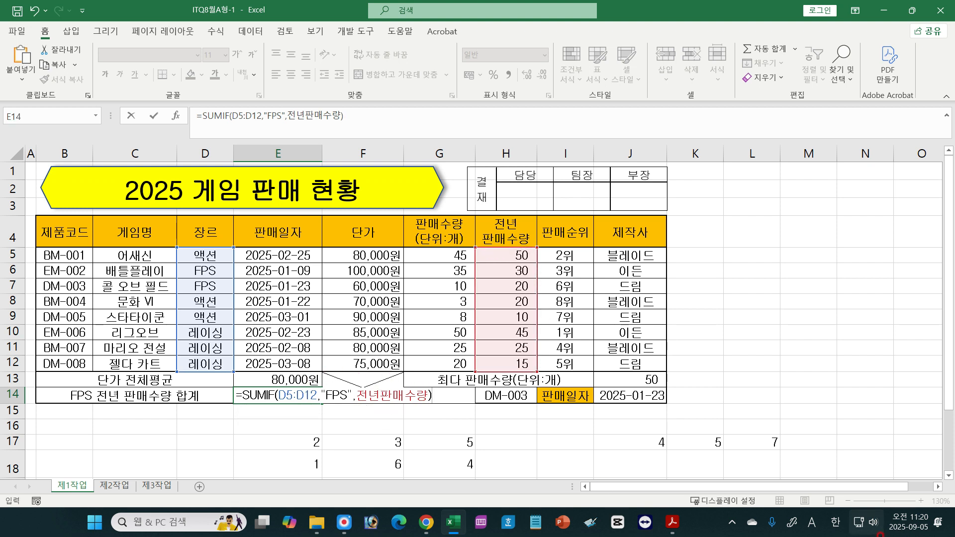
pyautogui.press('Return')
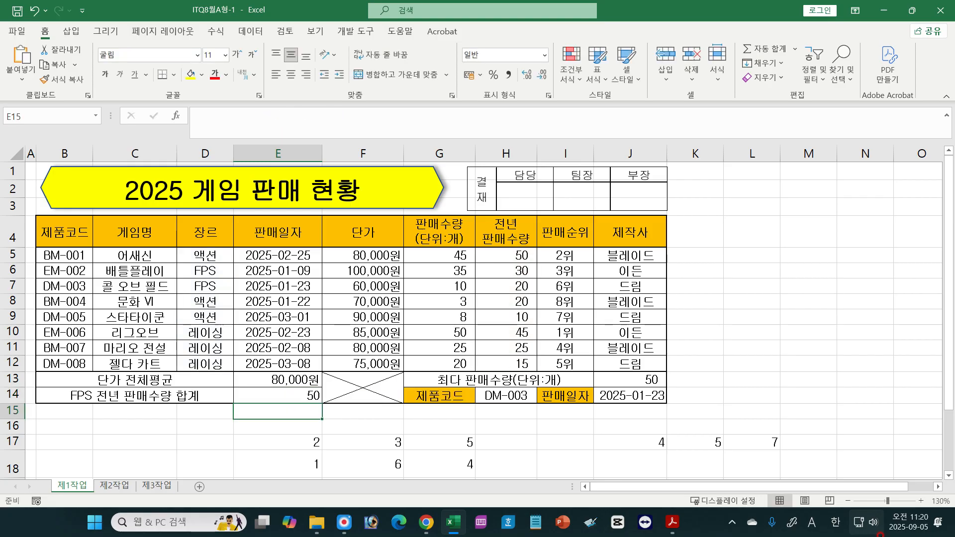
# Check the E14 total against the previous-year sales in H6:H7, and review the SUMIF arguments and the two FPS rows.
pyautogui.moveTo(514, 273); pyautogui.dragTo(517, 288)
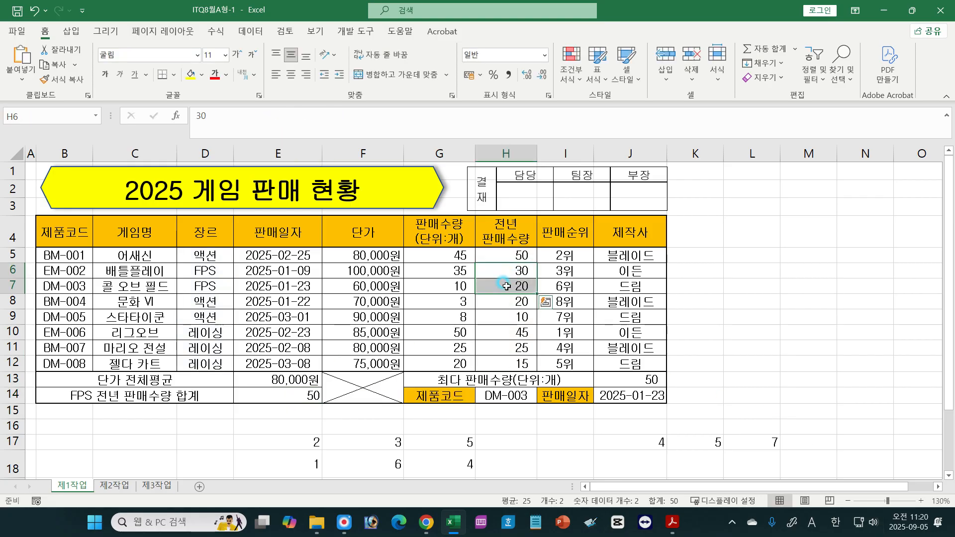
pyautogui.click(288, 398)
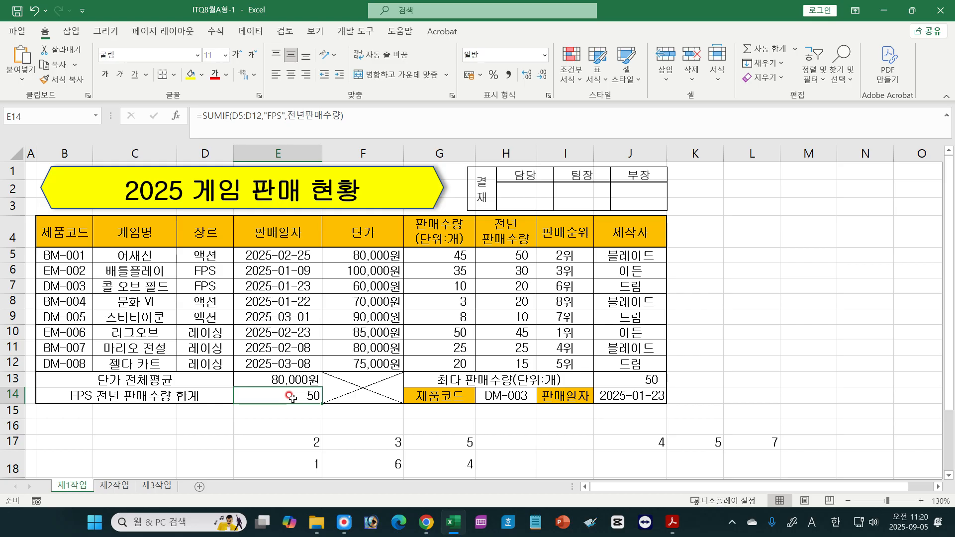
pyautogui.doubleClick(292, 398)
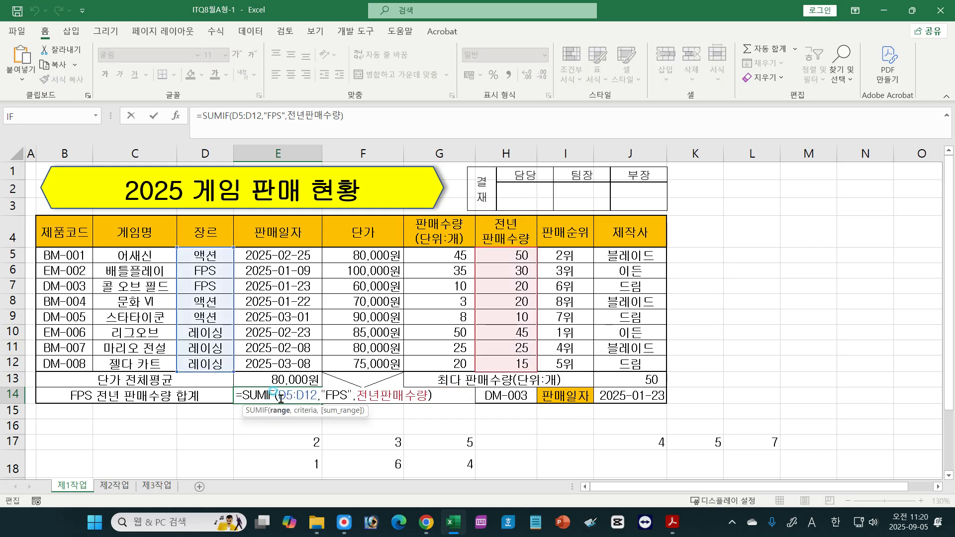
pyautogui.moveTo(278, 397); pyautogui.dragTo(348, 399)
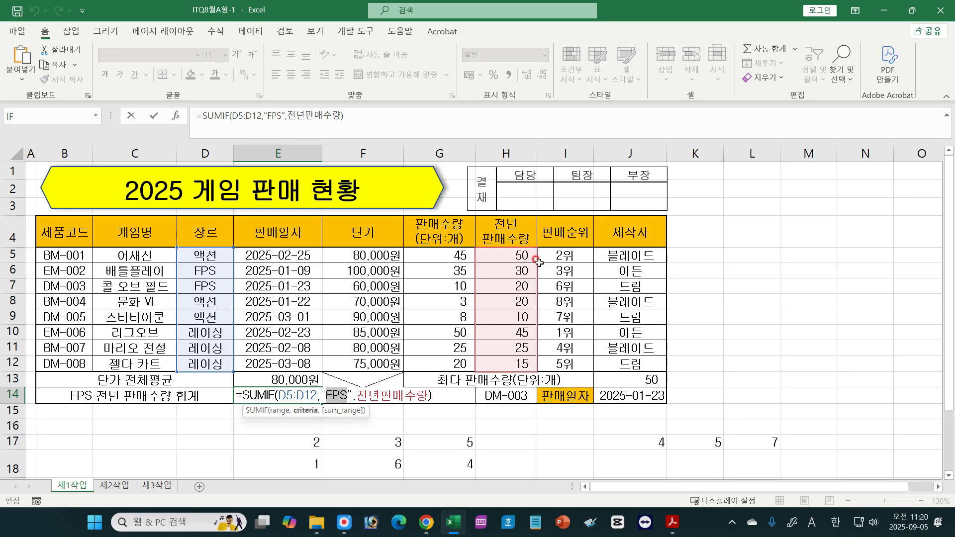
pyautogui.press('Return')
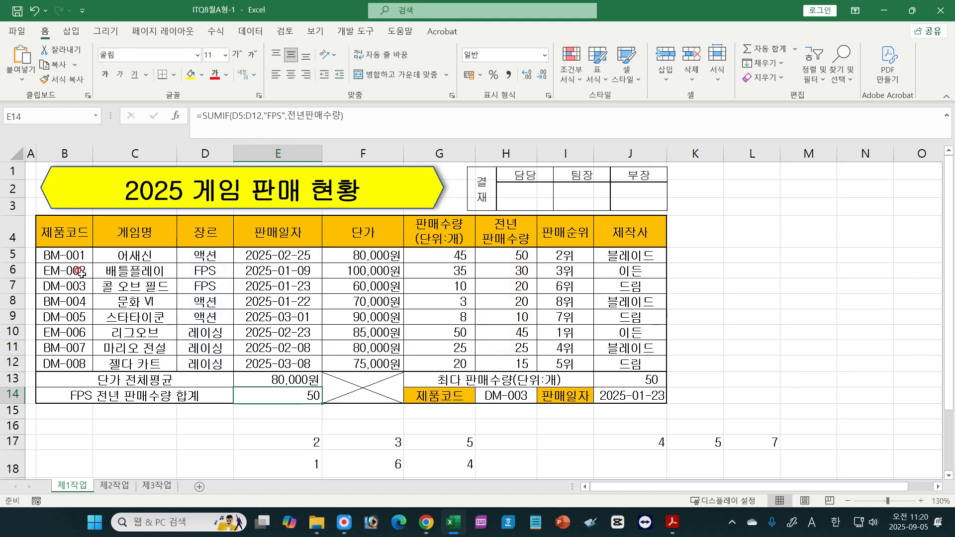
pyautogui.moveTo(65, 271); pyautogui.dragTo(669, 282)
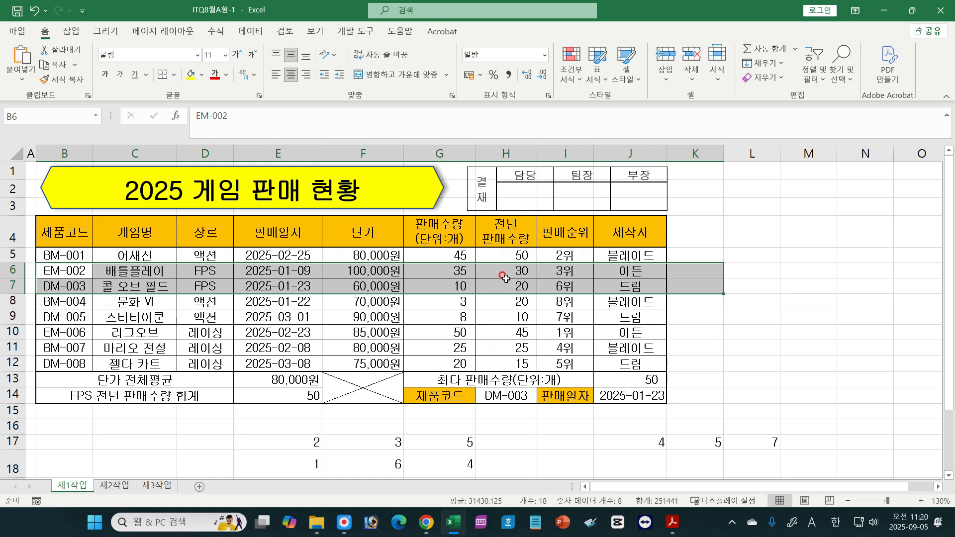
pyautogui.doubleClick(295, 395)
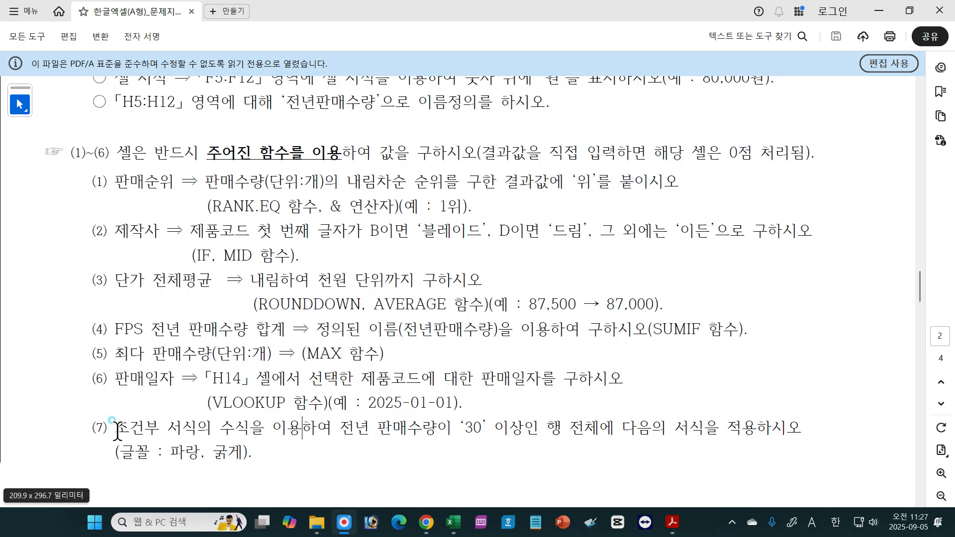
# In the PDF exam sheet, review requirement (7) on formula-based conditional formatting and the font format it specifies.
pyautogui.moveTo(115, 428); pyautogui.dragTo(782, 434)
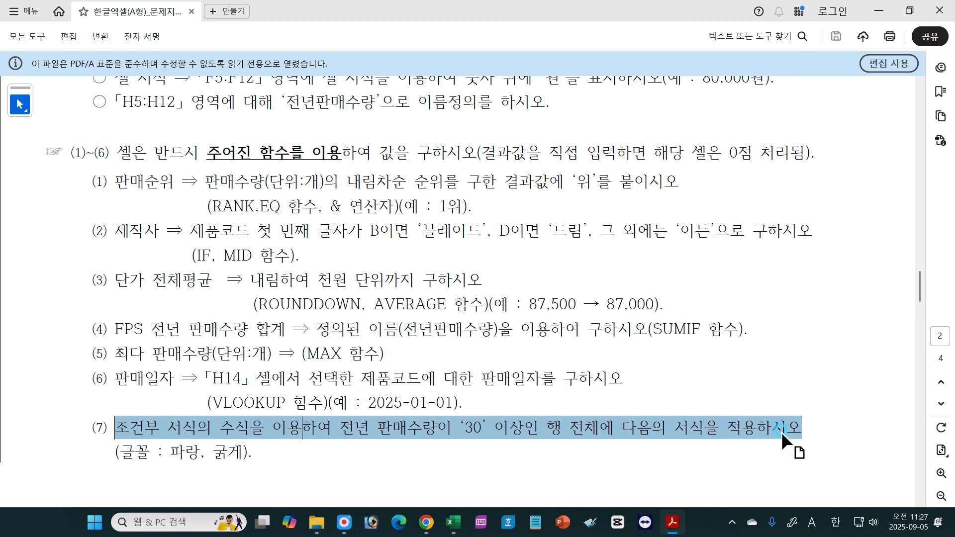
pyautogui.click(227, 460)
pyautogui.click(118, 447)
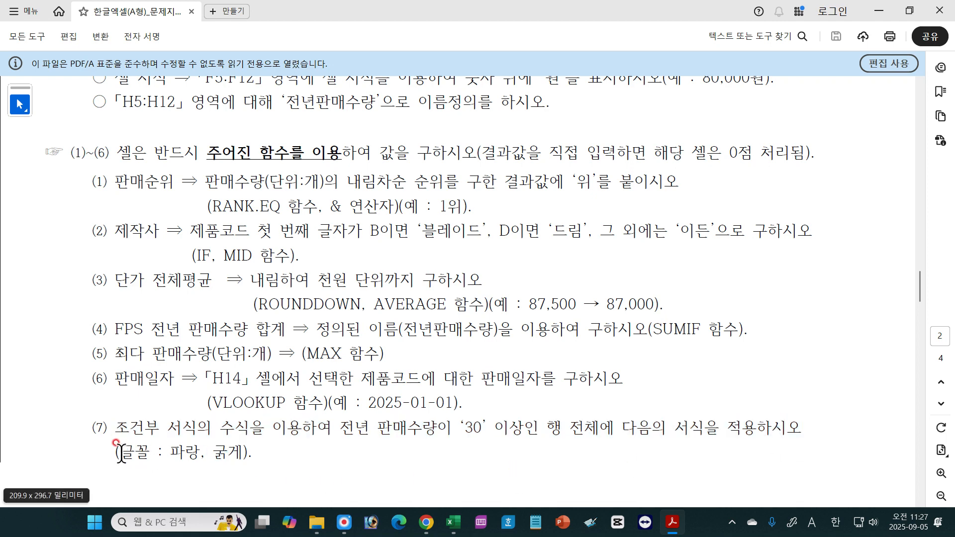
pyautogui.moveTo(118, 447); pyautogui.dragTo(254, 453)
pyautogui.click(294, 452)
pyautogui.click(367, 425)
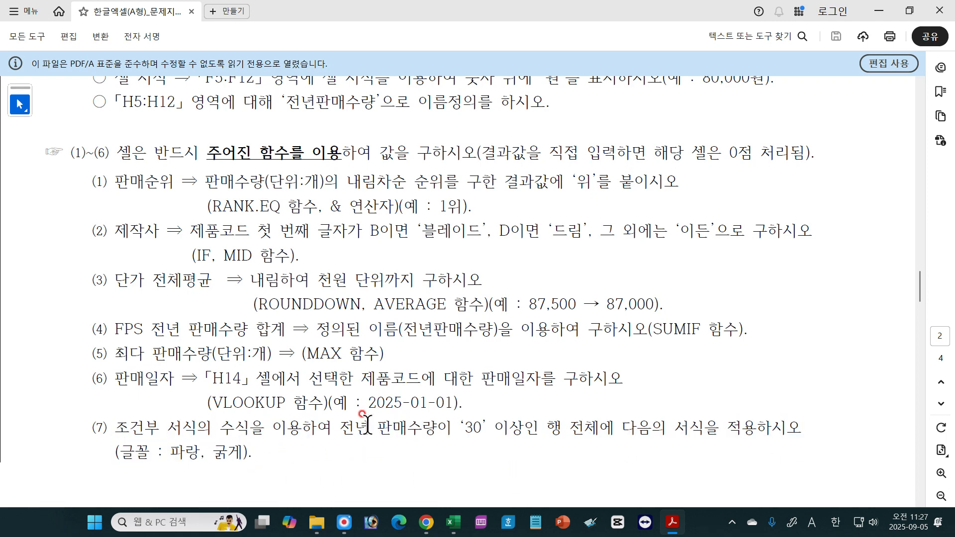
# Switch back to Excel and examine which previous-year sales in H5:H12 are 30 or more and the table rows they belong to.
pyautogui.click(453, 533)
pyautogui.click(262, 306)
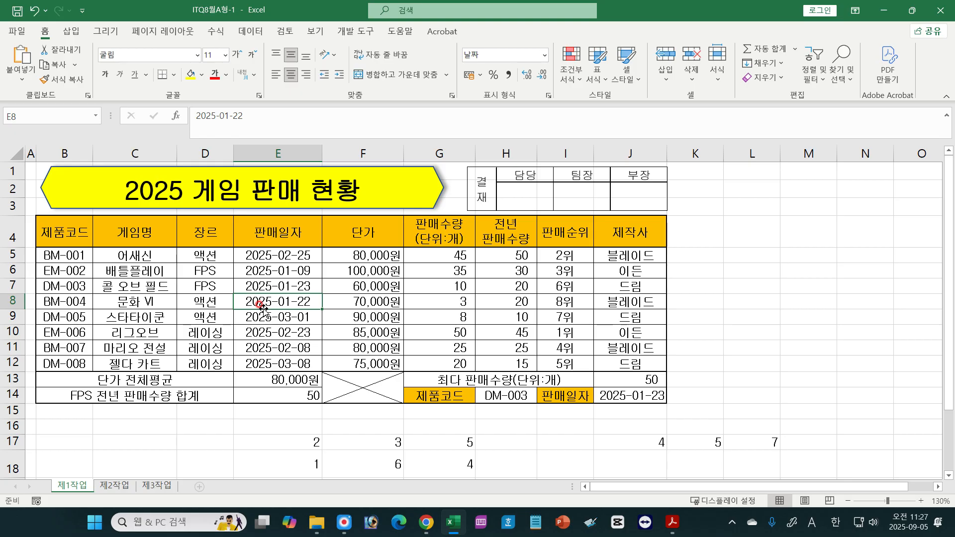
pyautogui.moveTo(510, 253); pyautogui.dragTo(515, 366)
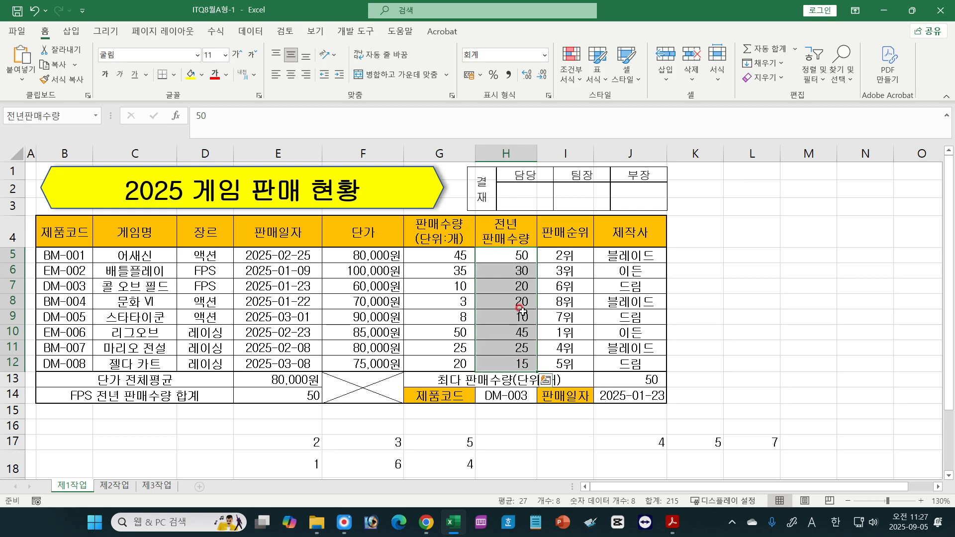
pyautogui.click(519, 253)
pyautogui.click(512, 270)
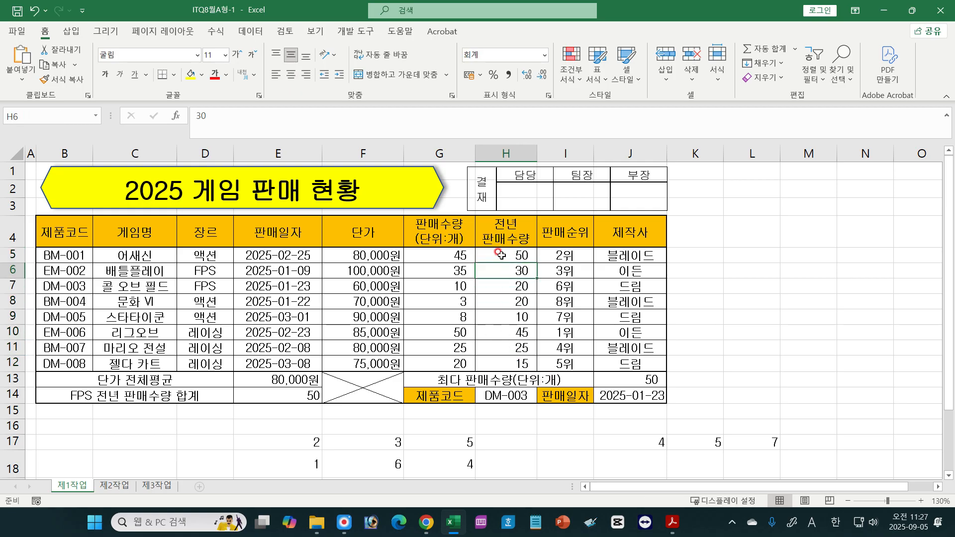
pyautogui.click(519, 330)
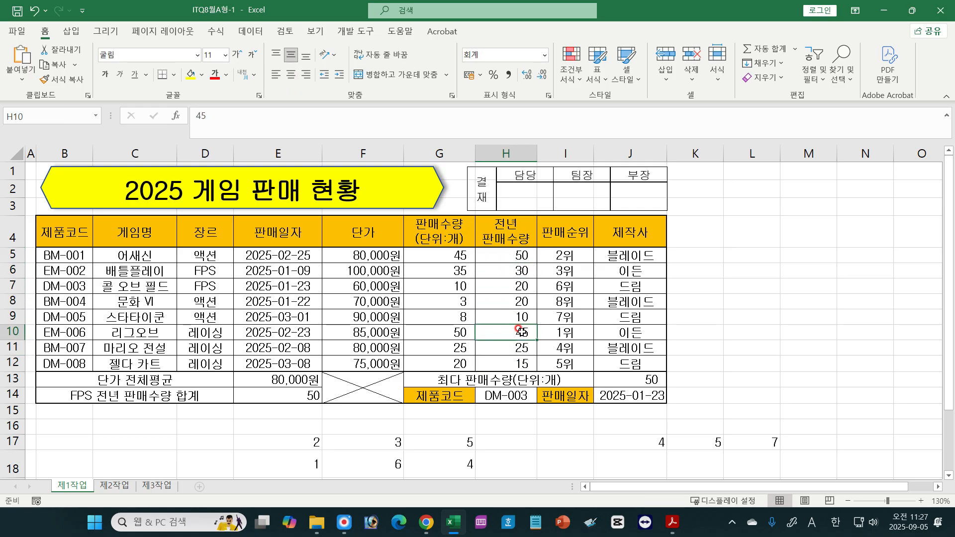
pyautogui.click(510, 260)
pyautogui.click(503, 270)
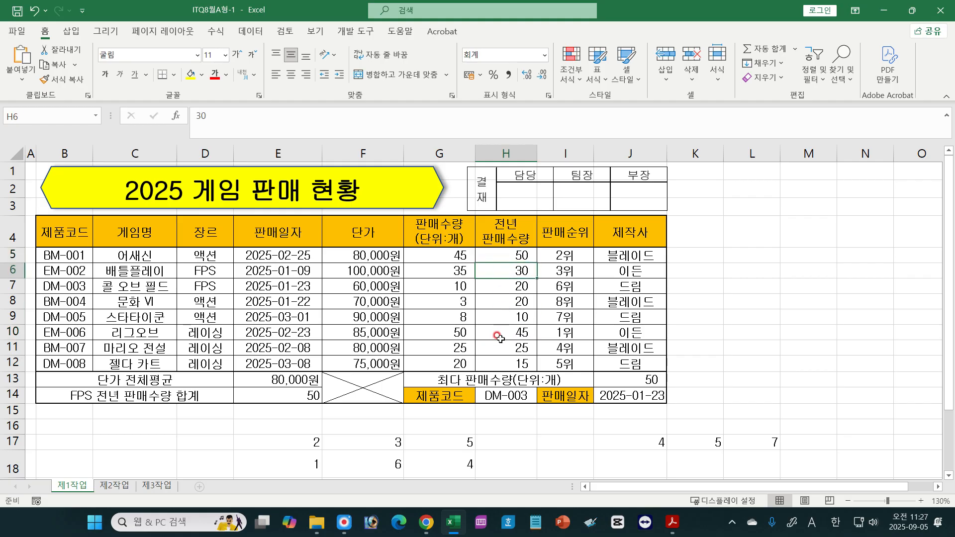
pyautogui.click(499, 334)
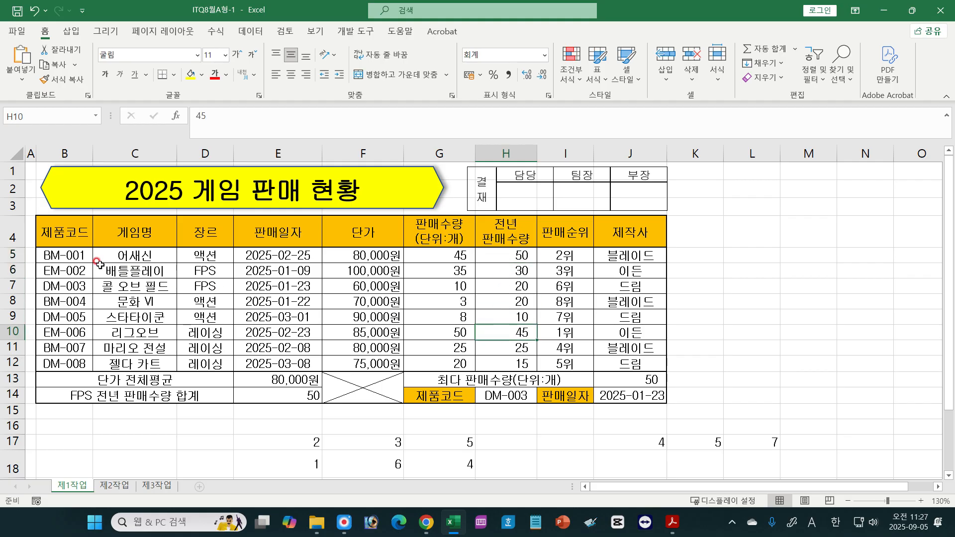
pyautogui.moveTo(67, 256); pyautogui.dragTo(627, 269)
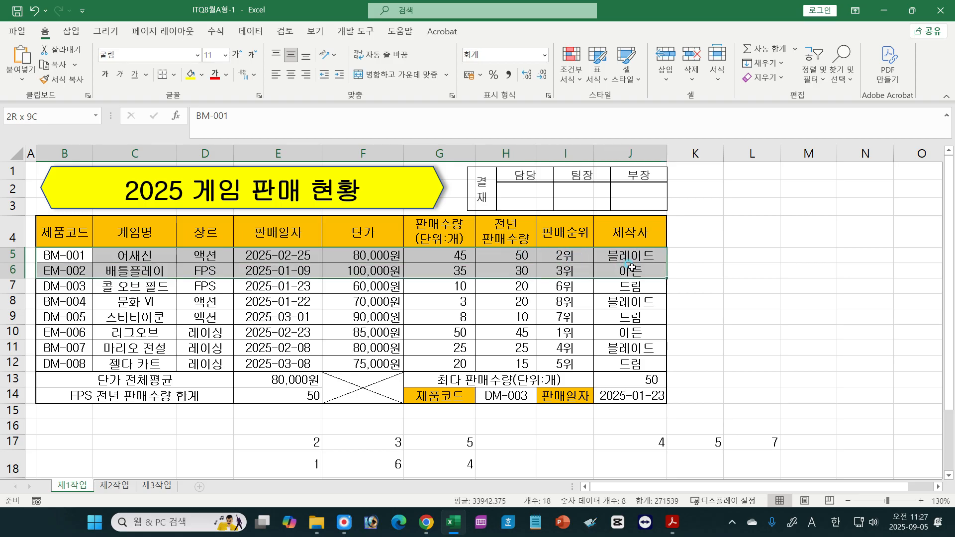
# Examine table rows 10 and 5 across B:J against their previous-year sales values in column H.
pyautogui.moveTo(58, 332); pyautogui.dragTo(621, 334)
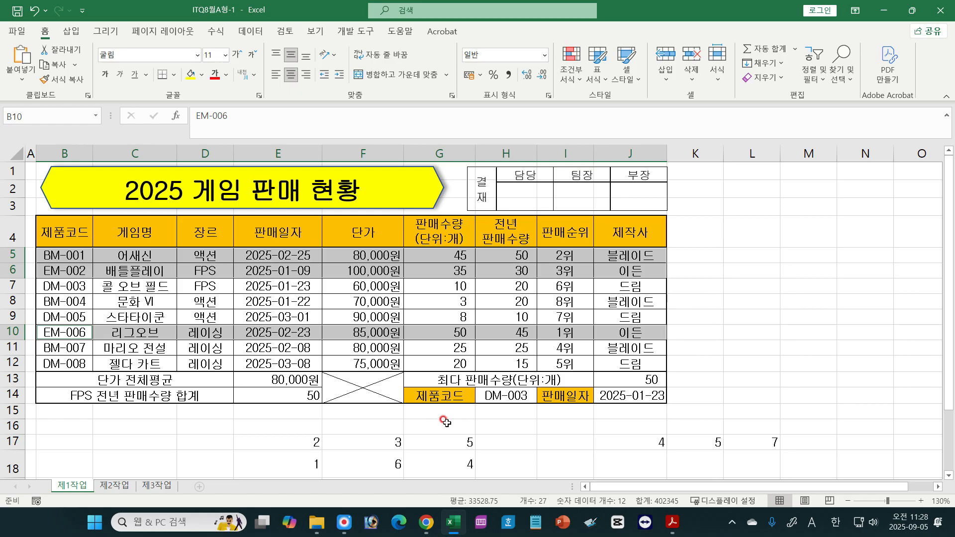
pyautogui.click(441, 336)
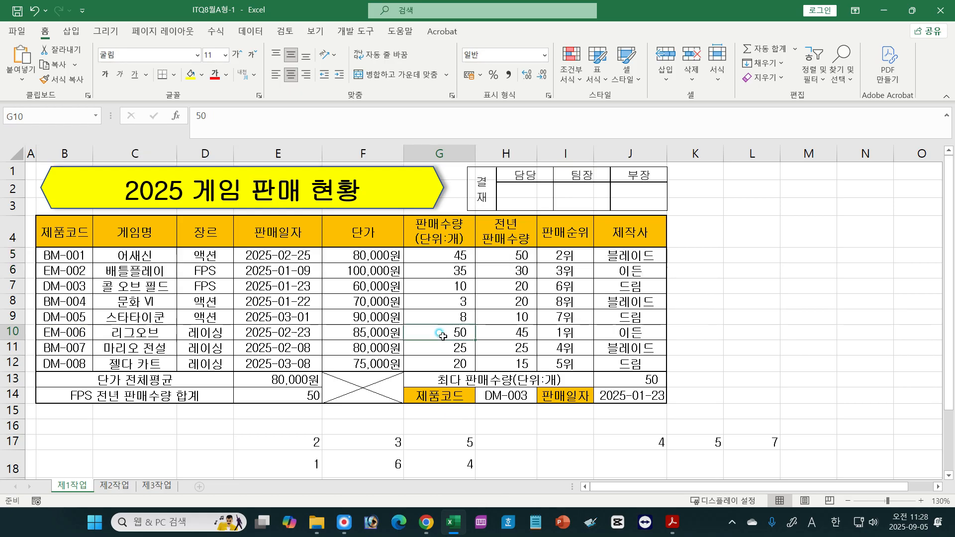
pyautogui.click(507, 252)
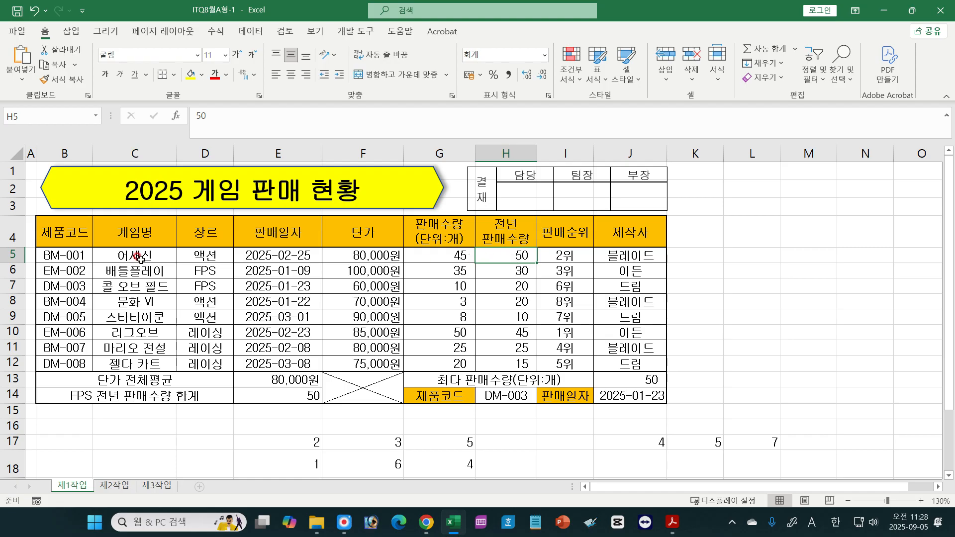
pyautogui.moveTo(69, 256); pyautogui.dragTo(618, 257)
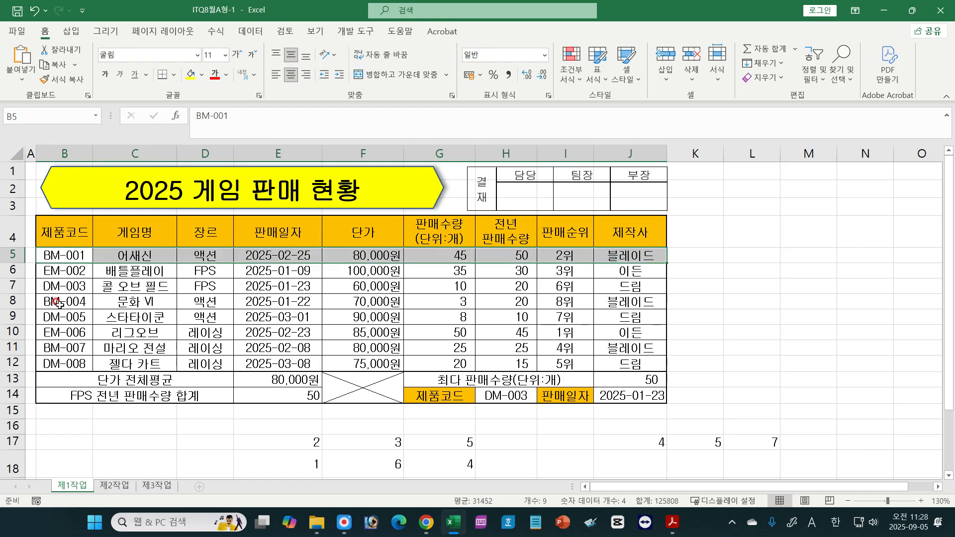
pyautogui.click(59, 255)
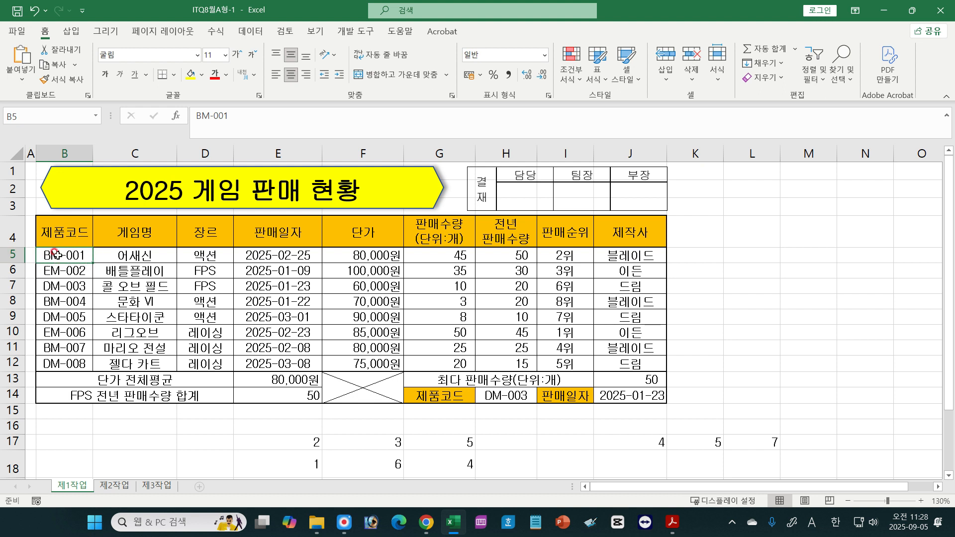
pyautogui.click(510, 253)
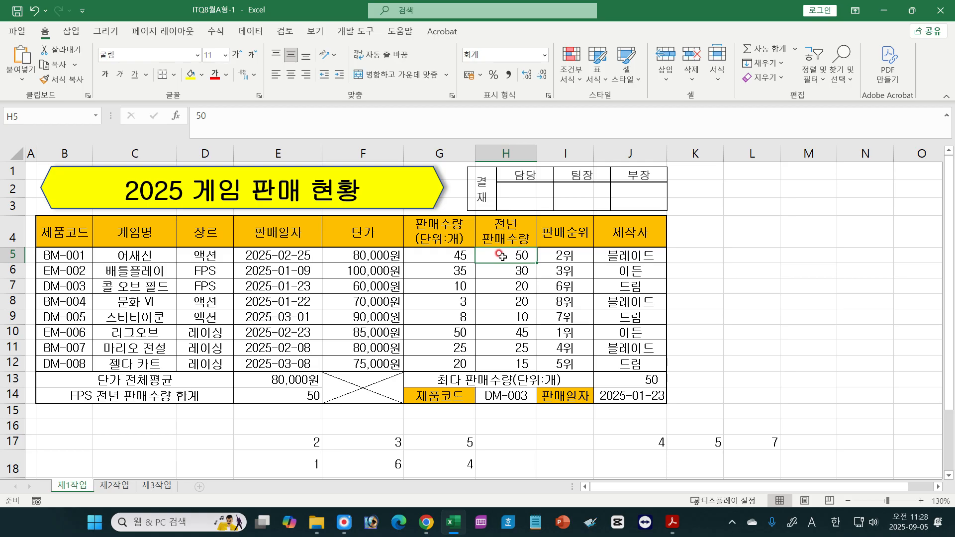
pyautogui.click(136, 252)
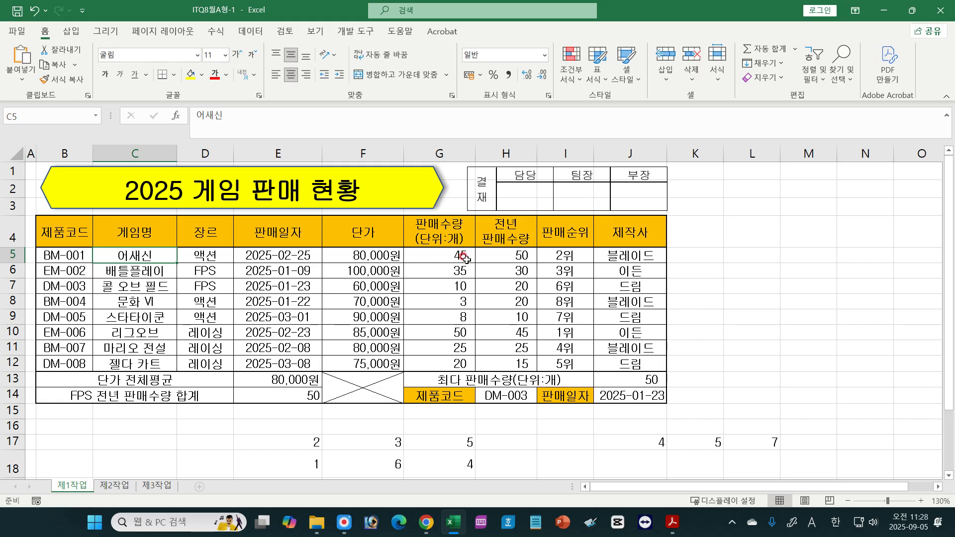
pyautogui.click(503, 256)
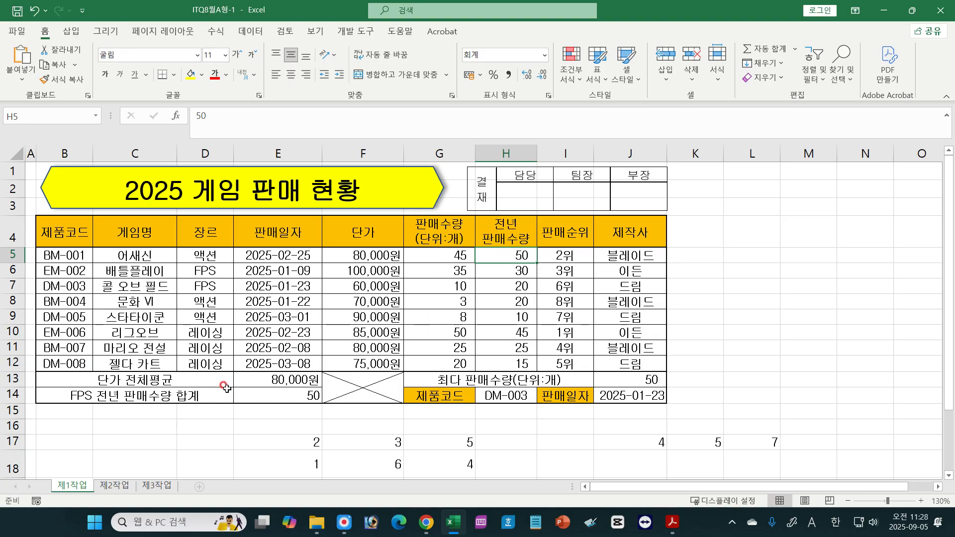
# Handwrite =H5>=30 over B5:E5 and =H6>=30 over B6:D6 as screen annotations, and erase the ink.
pyautogui.scroll(2, 247, 321)
pyautogui.scroll(3, 248, 321)
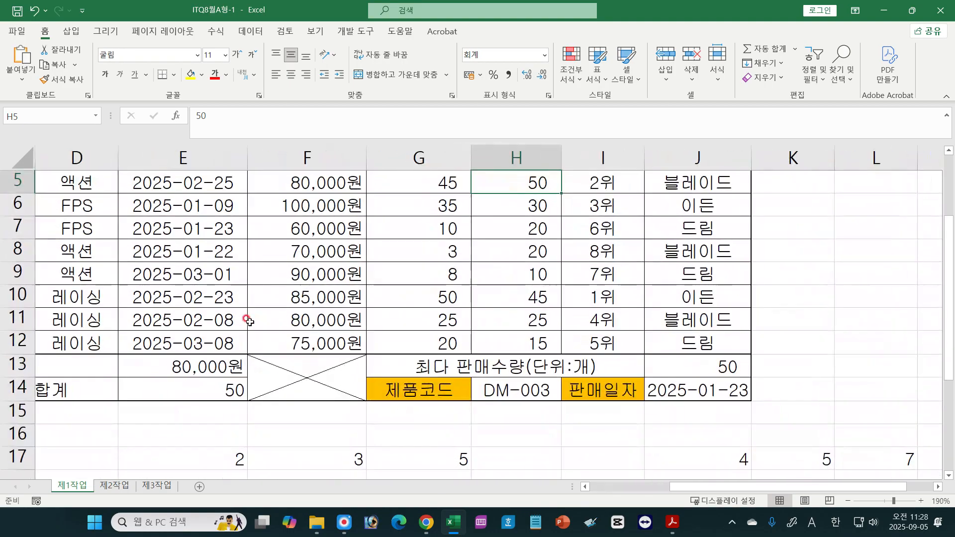
pyautogui.moveTo(747, 487); pyautogui.dragTo(587, 437)
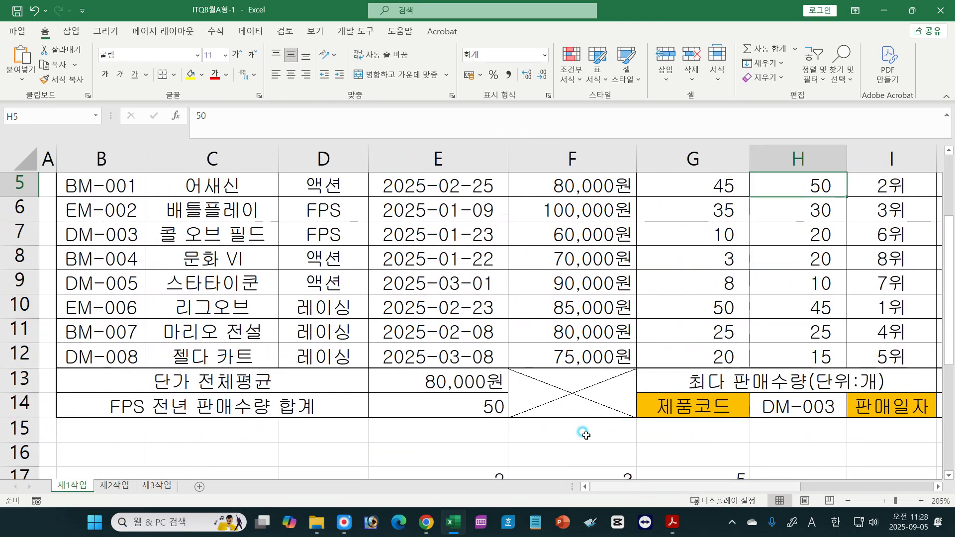
pyautogui.scroll(2, 427, 317)
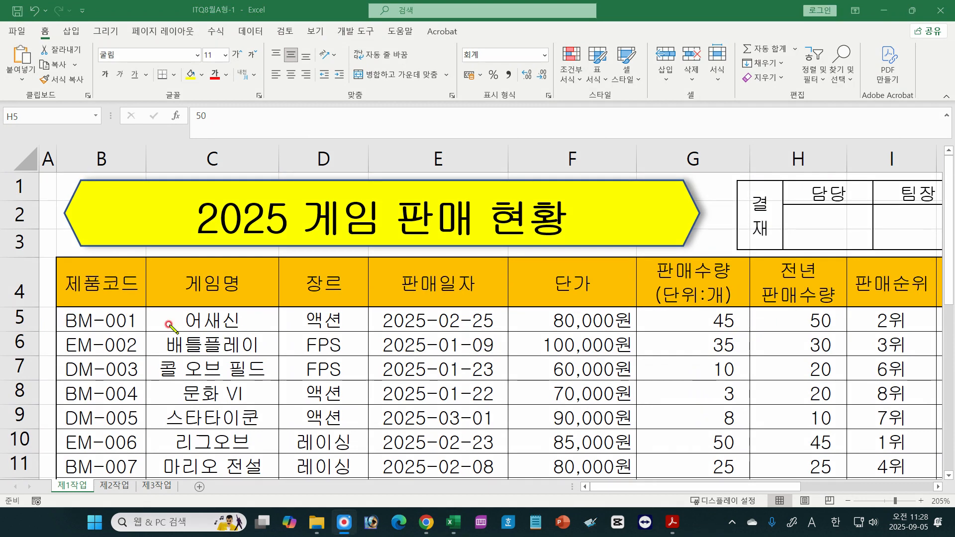
pyautogui.moveTo(71, 315); pyautogui.dragTo(143, 323)
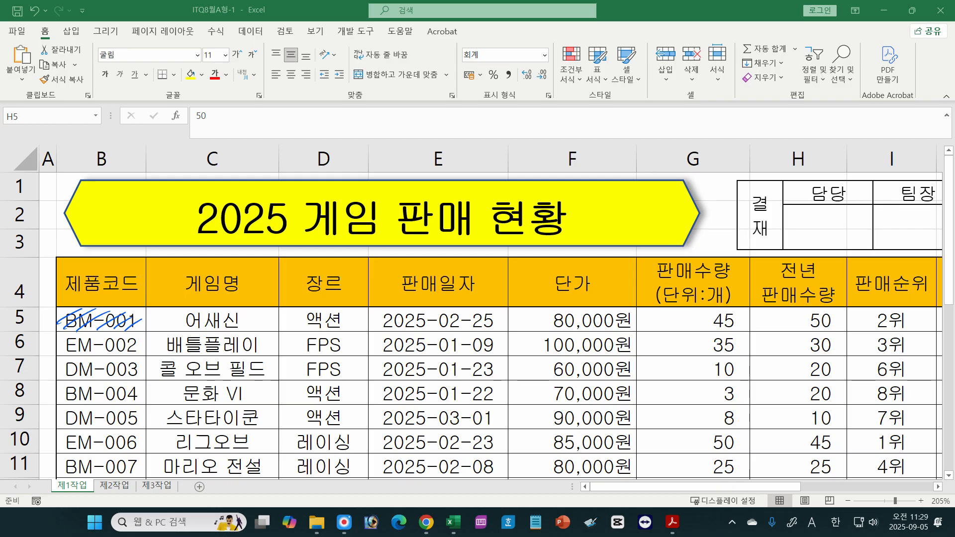
pyautogui.click(913, 411)
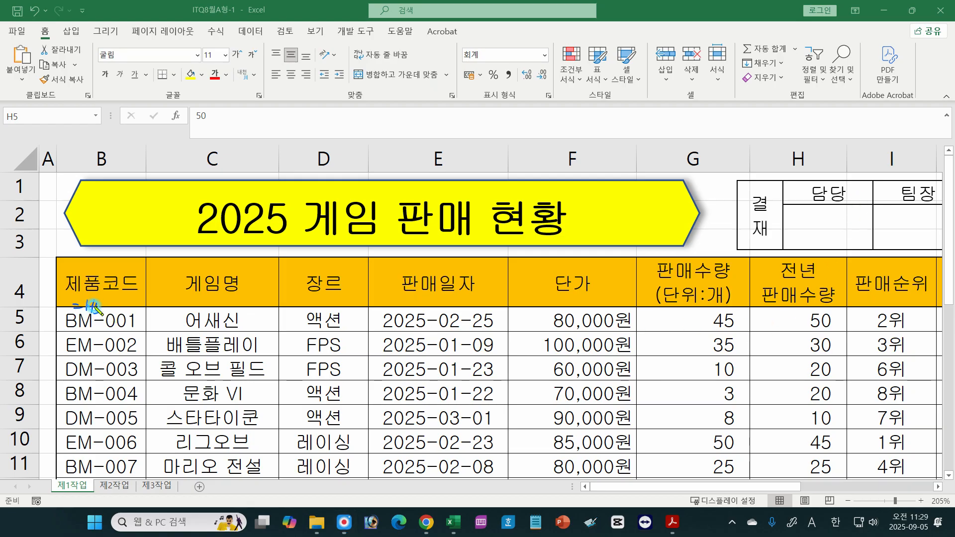
pyautogui.moveTo(94, 306); pyautogui.dragTo(145, 309)
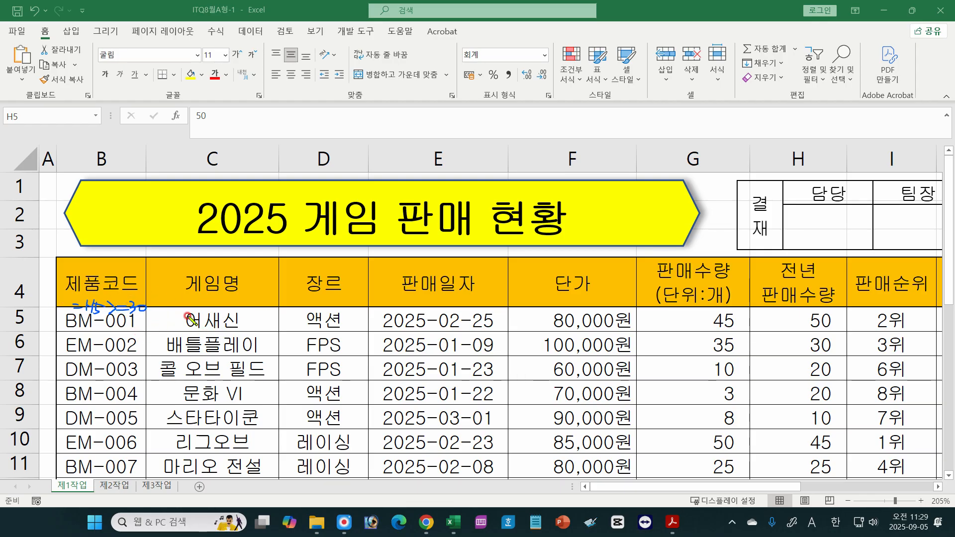
pyautogui.moveTo(181, 309)
pyautogui.mouseDown()
pyautogui.moveTo(225, 321)
pyautogui.moveTo(267, 311)
pyautogui.mouseUp()
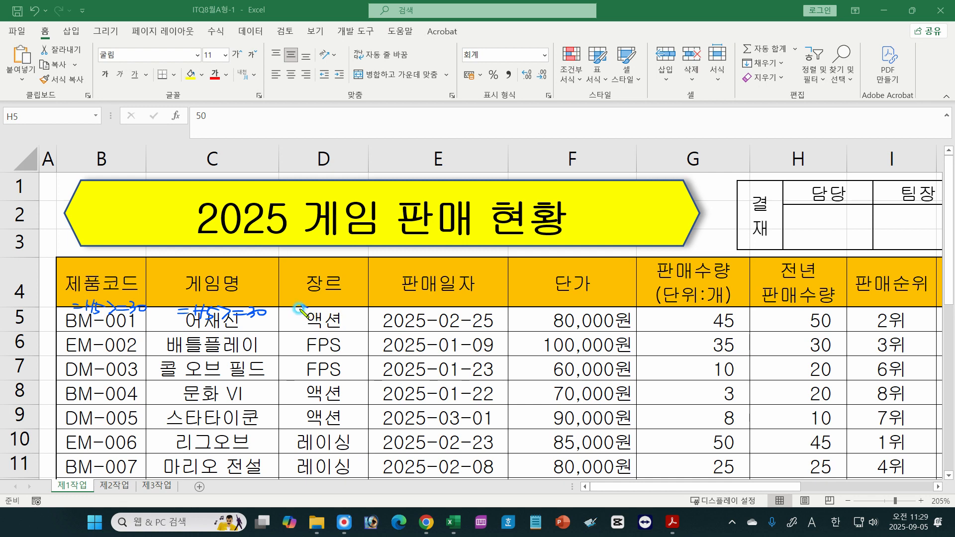
pyautogui.moveTo(304, 306)
pyautogui.mouseDown()
pyautogui.moveTo(313, 318)
pyautogui.moveTo(362, 312)
pyautogui.mouseUp()
pyautogui.moveTo(421, 308)
pyautogui.mouseDown()
pyautogui.moveTo(421, 318)
pyautogui.moveTo(456, 311)
pyautogui.moveTo(475, 322)
pyautogui.moveTo(496, 304)
pyautogui.mouseUp()
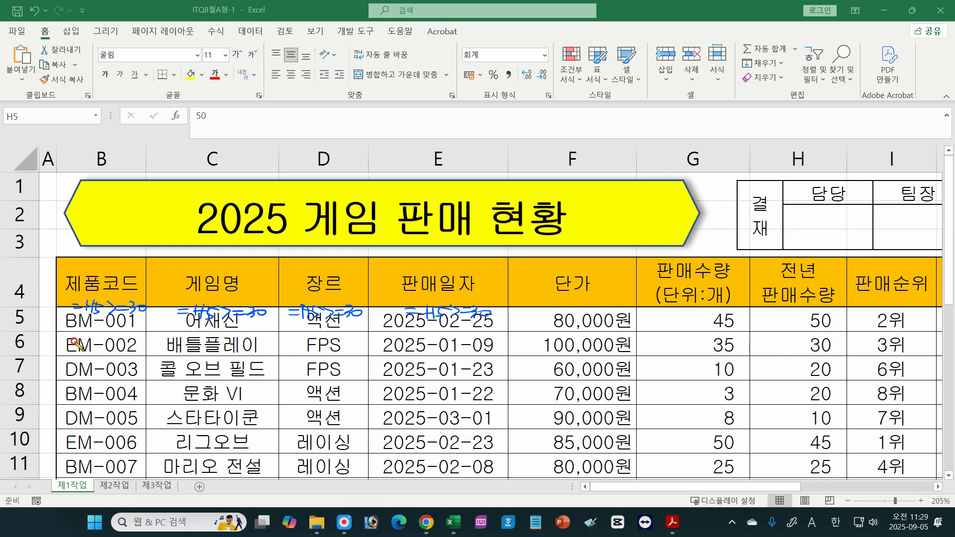
pyautogui.moveTo(75, 342); pyautogui.dragTo(383, 342)
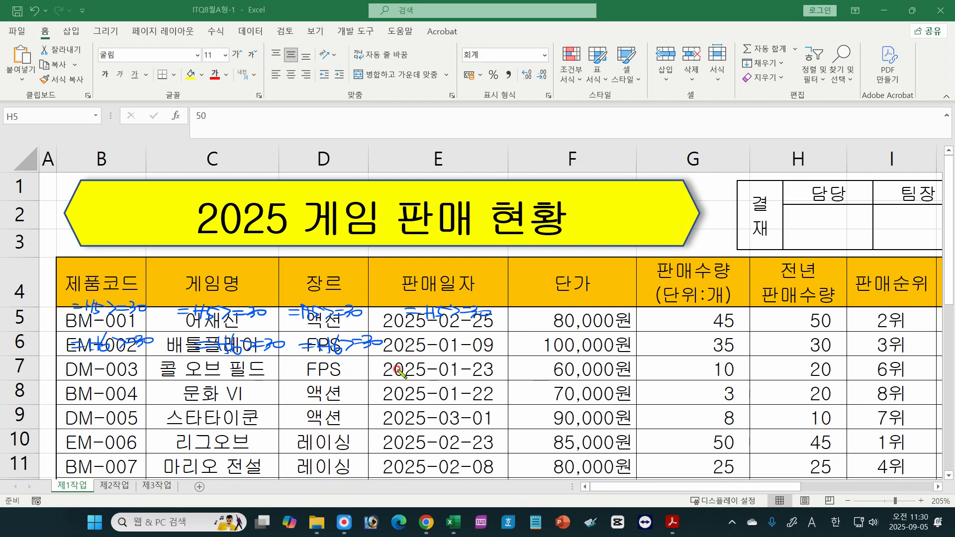
pyautogui.press('Escape')
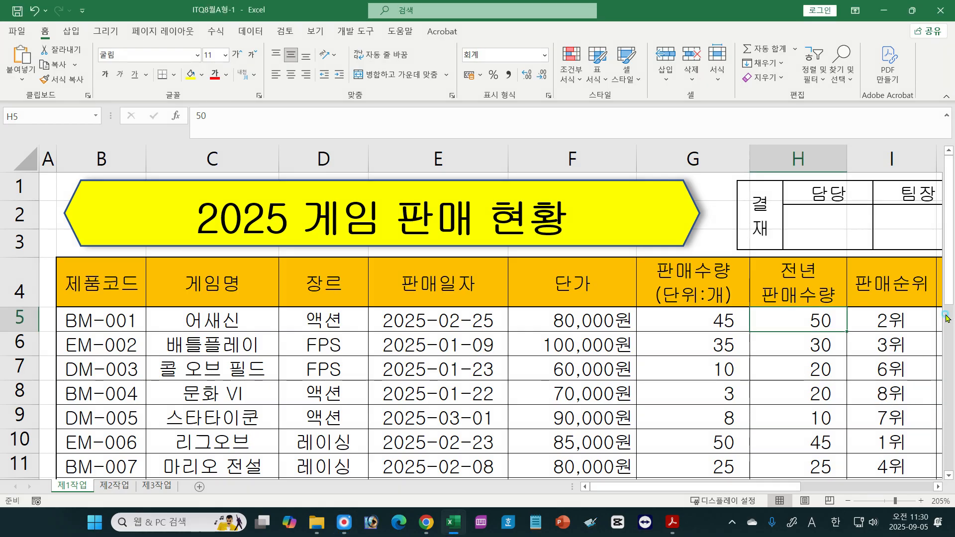
# In the blank area near row 26, handwrite =H5>=30 as a screen annotation three times across columns C to E.
pyautogui.moveTo(947, 301); pyautogui.dragTo(951, 520)
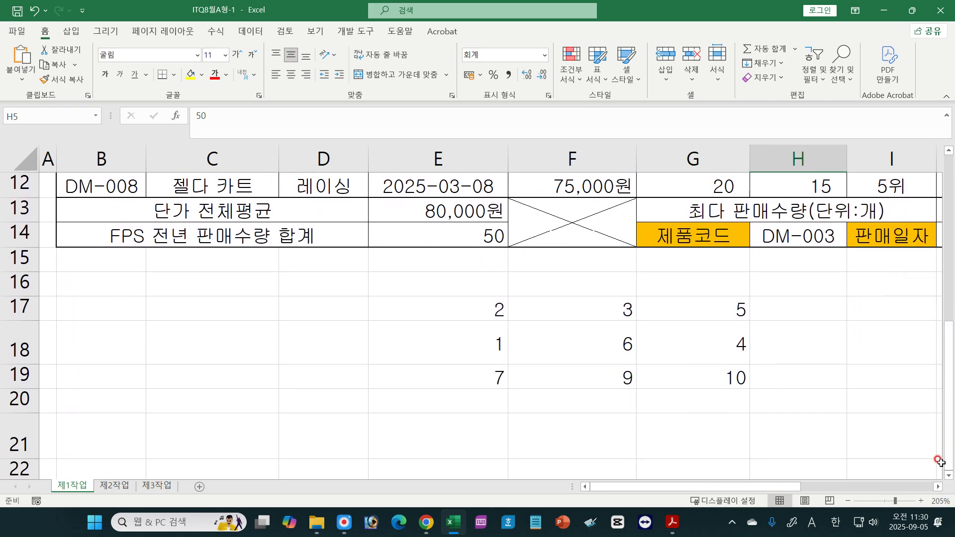
pyautogui.scroll(-4, 948, 479)
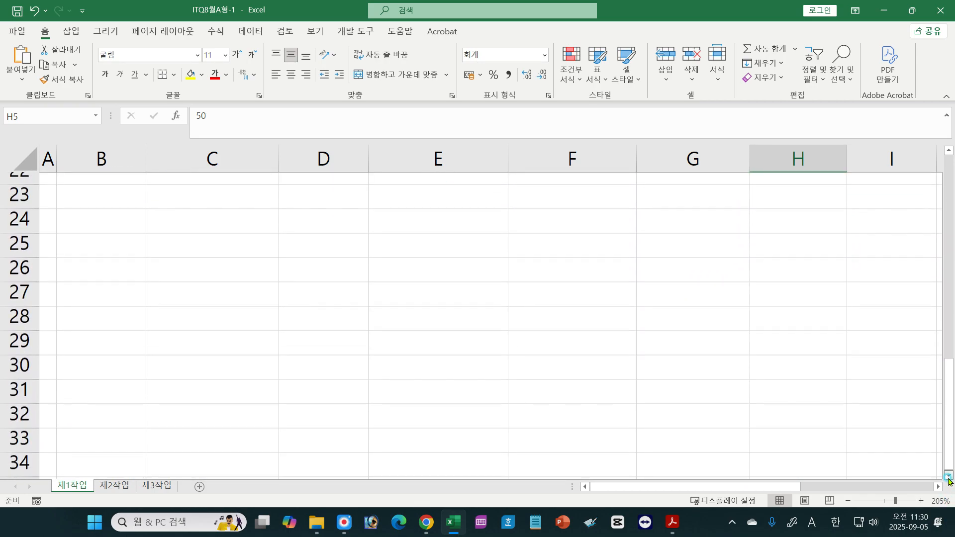
pyautogui.hotkey('ctrl', 'alt', 'd')
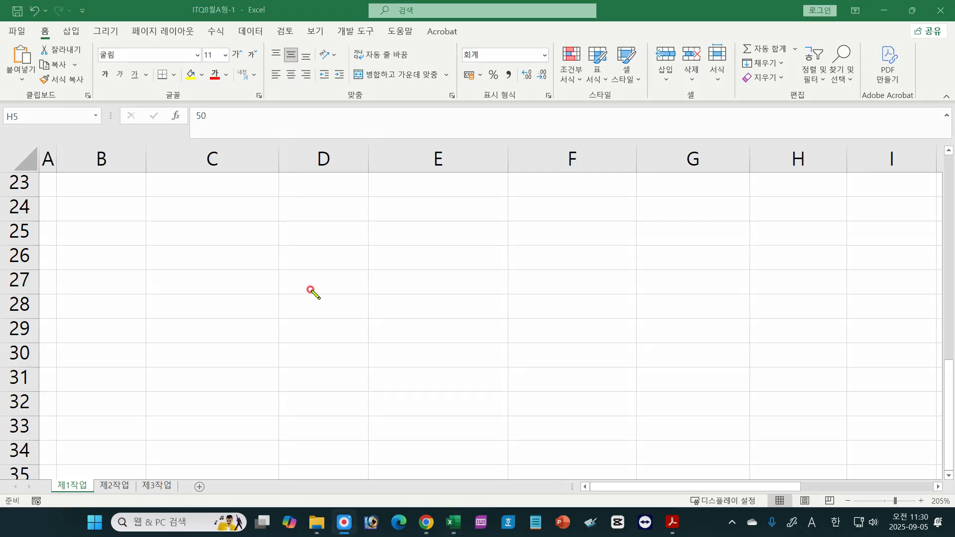
pyautogui.moveTo(164, 254); pyautogui.dragTo(171, 253)
pyautogui.moveTo(164, 257); pyautogui.dragTo(172, 256)
pyautogui.moveTo(177, 251); pyautogui.dragTo(184, 261)
pyautogui.moveTo(177, 255); pyautogui.dragTo(187, 260)
pyautogui.moveTo(191, 252); pyautogui.dragTo(223, 253)
pyautogui.moveTo(215, 257); pyautogui.dragTo(223, 258)
pyautogui.moveTo(227, 252)
pyautogui.mouseDown()
pyautogui.moveTo(228, 260)
pyautogui.moveTo(241, 255)
pyautogui.mouseUp()
pyautogui.moveTo(299, 258); pyautogui.dragTo(307, 257)
pyautogui.moveTo(299, 261); pyautogui.dragTo(311, 263)
pyautogui.moveTo(311, 259); pyautogui.dragTo(318, 258)
pyautogui.moveTo(319, 253)
pyautogui.mouseDown()
pyautogui.moveTo(330, 262)
pyautogui.moveTo(362, 257)
pyautogui.mouseUp()
pyautogui.moveTo(395, 258); pyautogui.dragTo(403, 258)
pyautogui.moveTo(395, 262); pyautogui.dragTo(417, 259)
pyautogui.moveTo(418, 255)
pyautogui.mouseDown()
pyautogui.moveTo(418, 266)
pyautogui.moveTo(476, 258)
pyautogui.mouseUp()
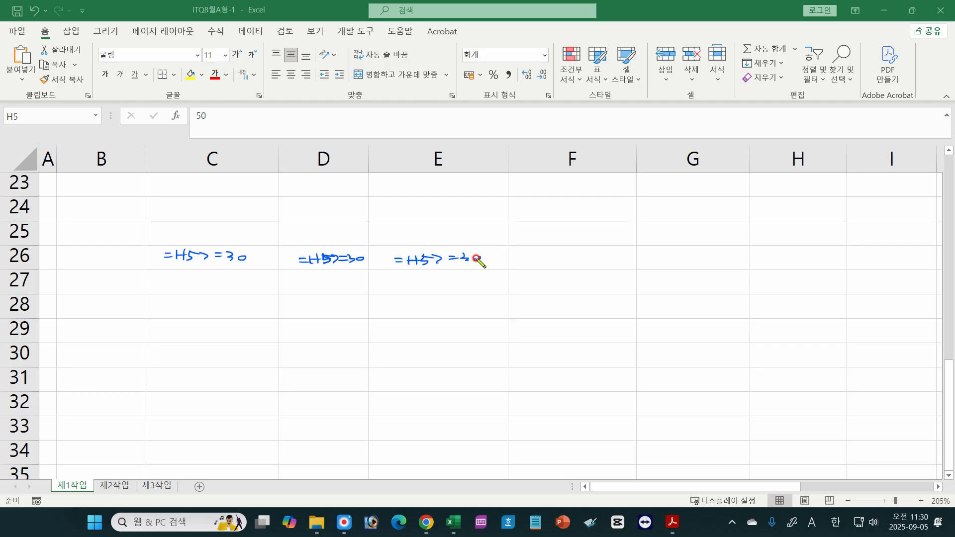
# Handwrite =H6>=30 and =H7>=30 beneath, underline the column letters, and circle the row numbers with arrows running down.
pyautogui.moveTo(170, 286)
pyautogui.mouseDown()
pyautogui.moveTo(314, 277)
pyautogui.moveTo(368, 285)
pyautogui.mouseUp()
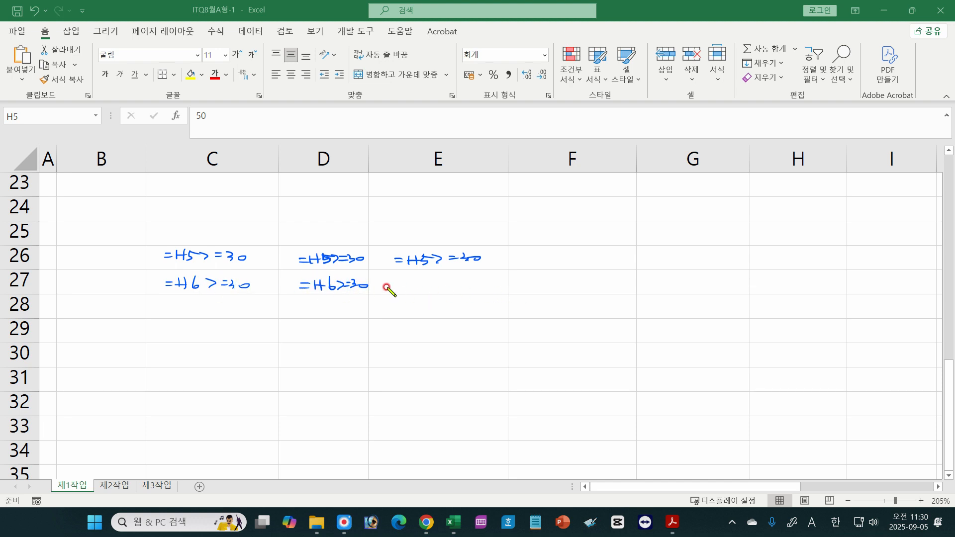
pyautogui.moveTo(171, 312); pyautogui.dragTo(252, 312)
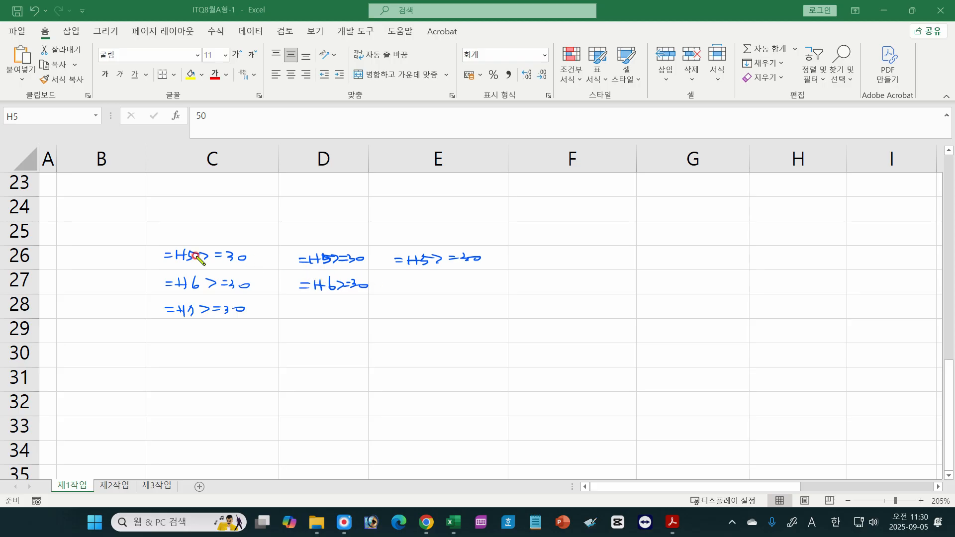
pyautogui.moveTo(175, 264); pyautogui.dragTo(183, 264)
pyautogui.moveTo(309, 265); pyautogui.dragTo(318, 265)
pyautogui.moveTo(417, 268); pyautogui.dragTo(410, 267)
pyautogui.moveTo(180, 290); pyautogui.dragTo(172, 290)
pyautogui.moveTo(192, 264)
pyautogui.mouseDown()
pyautogui.moveTo(204, 253)
pyautogui.moveTo(144, 286)
pyautogui.moveTo(198, 285)
pyautogui.moveTo(142, 301)
pyautogui.moveTo(150, 311)
pyautogui.moveTo(197, 307)
pyautogui.moveTo(191, 317)
pyautogui.mouseUp()
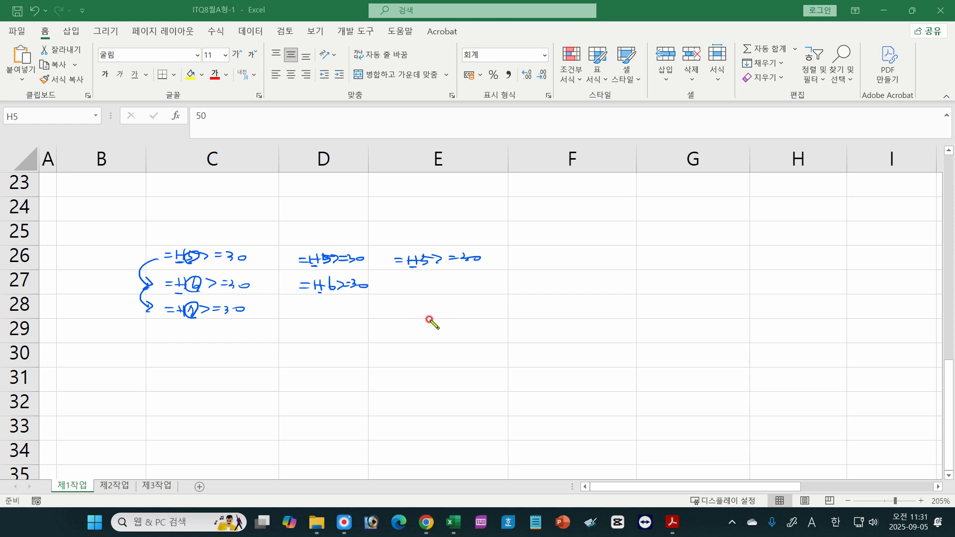
# Handwrite a boxed =$H5 over F26 with arrows across and down, and repeat =$H5 over G26 and H26.
pyautogui.moveTo(524, 257); pyautogui.dragTo(534, 257)
pyautogui.moveTo(524, 261)
pyautogui.mouseDown()
pyautogui.moveTo(583, 266)
pyautogui.moveTo(558, 260)
pyautogui.moveTo(547, 270)
pyautogui.moveTo(551, 252)
pyautogui.moveTo(612, 269)
pyautogui.moveTo(603, 296)
pyautogui.moveTo(649, 273)
pyautogui.moveTo(657, 281)
pyautogui.mouseUp()
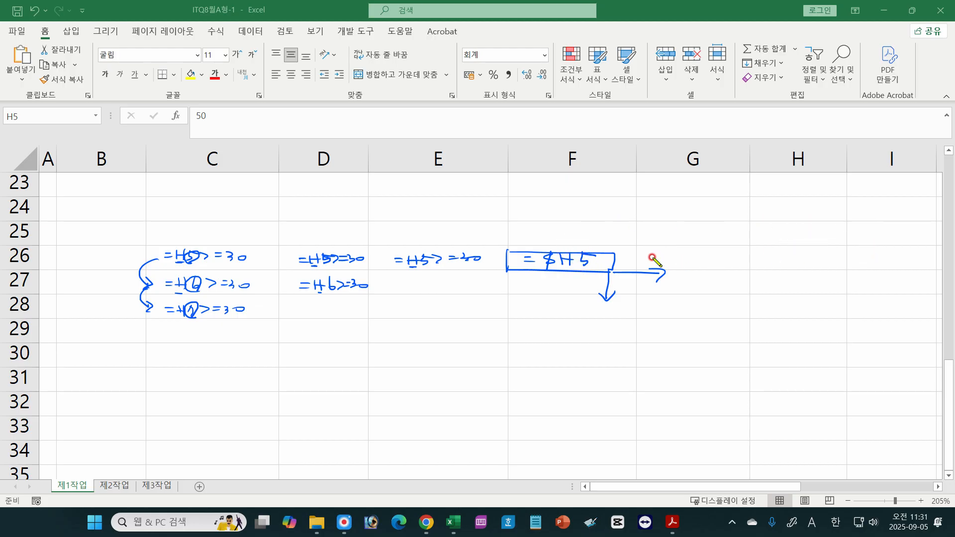
pyautogui.moveTo(648, 258); pyautogui.dragTo(657, 257)
pyautogui.moveTo(649, 261); pyautogui.dragTo(660, 261)
pyautogui.moveTo(680, 256)
pyautogui.mouseDown()
pyautogui.moveTo(667, 264)
pyautogui.moveTo(772, 257)
pyautogui.mouseUp()
pyautogui.moveTo(762, 262); pyautogui.dragTo(795, 265)
pyautogui.moveTo(803, 252)
pyautogui.mouseDown()
pyautogui.moveTo(802, 263)
pyautogui.moveTo(825, 257)
pyautogui.mouseUp()
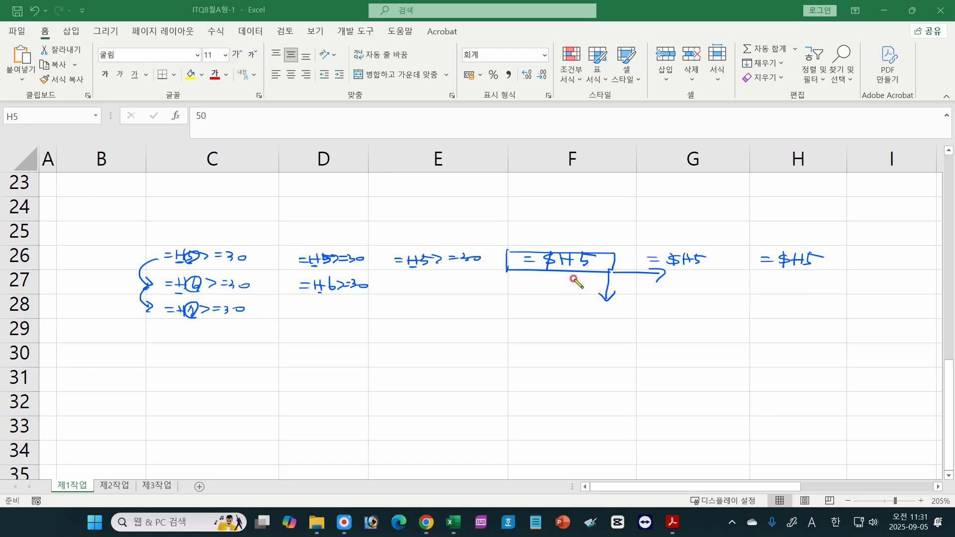
# Handwrite =$H6 and =$H7 below the boxed =$H5, and erase the handwritten annotations.
pyautogui.moveTo(521, 283); pyautogui.dragTo(531, 282)
pyautogui.moveTo(522, 289); pyautogui.dragTo(560, 291)
pyautogui.moveTo(568, 279); pyautogui.dragTo(568, 285)
pyautogui.moveTo(583, 277); pyautogui.dragTo(582, 291)
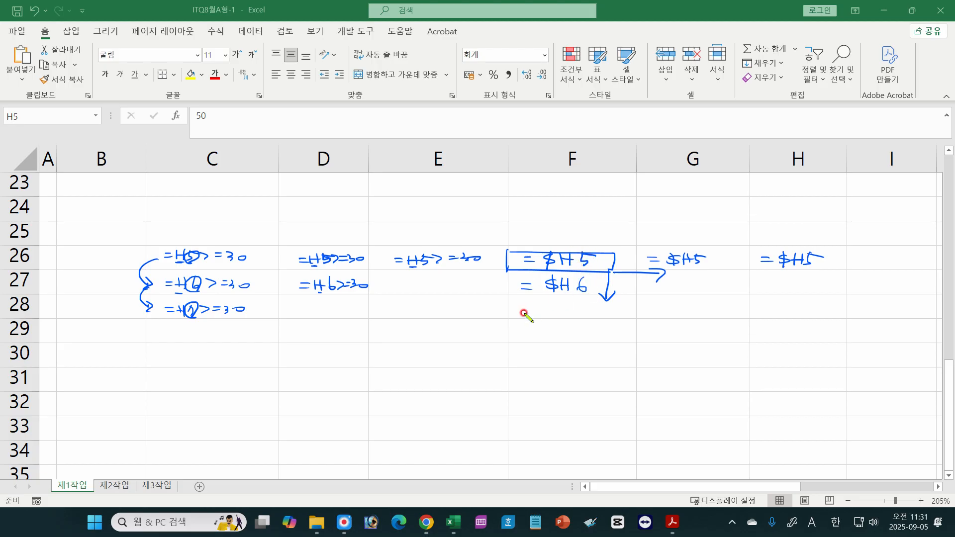
pyautogui.moveTo(525, 306); pyautogui.dragTo(542, 312)
pyautogui.moveTo(559, 303)
pyautogui.mouseDown()
pyautogui.moveTo(549, 316)
pyautogui.moveTo(564, 317)
pyautogui.mouseUp()
pyautogui.moveTo(551, 310)
pyautogui.mouseDown()
pyautogui.moveTo(575, 308)
pyautogui.moveTo(583, 320)
pyautogui.mouseUp()
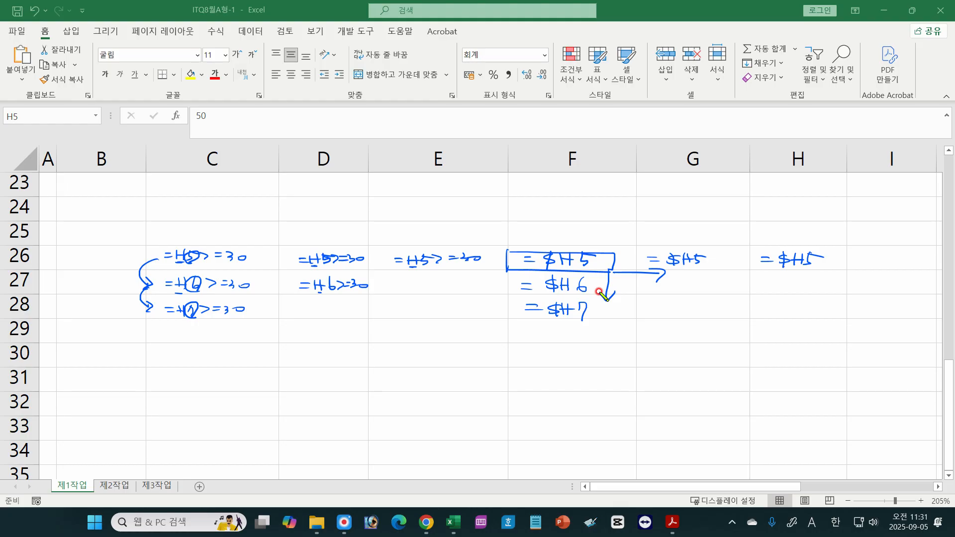
pyautogui.click(866, 359)
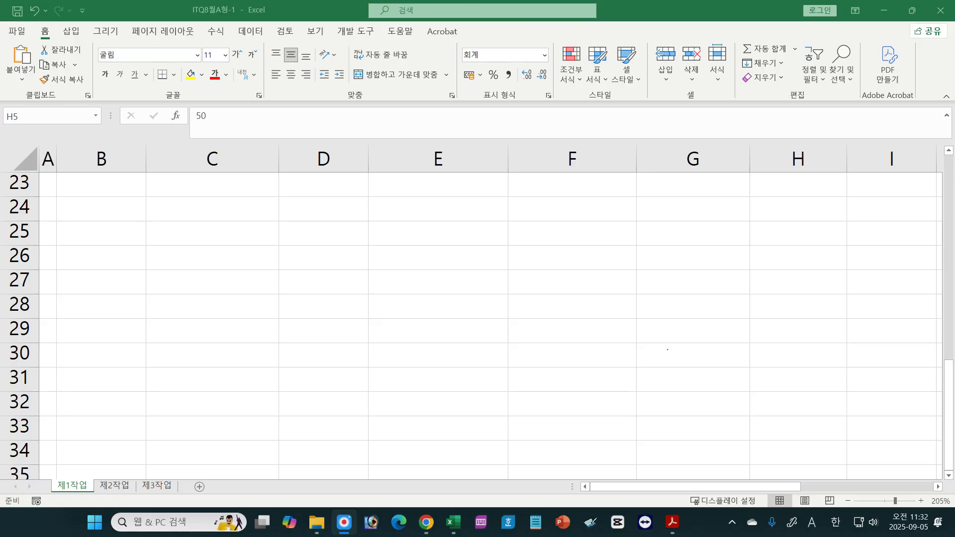
# Select the game sales table's data rows, B5:J12, excluding the header row.
pyautogui.click(948, 408)
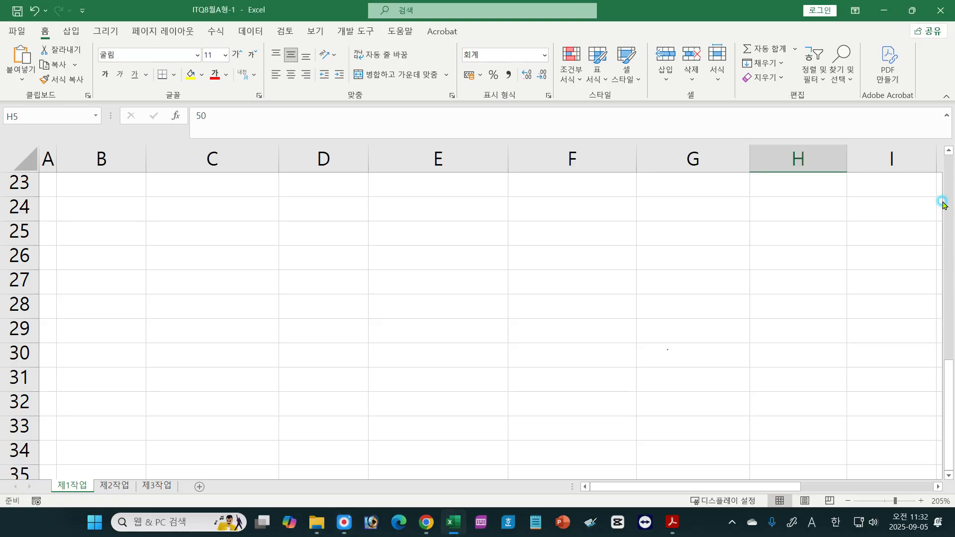
pyautogui.moveTo(949, 381); pyautogui.dragTo(950, 190)
pyautogui.keyDown('ctrl'); pyautogui.scroll(-2, 435, 341); pyautogui.keyUp('ctrl')
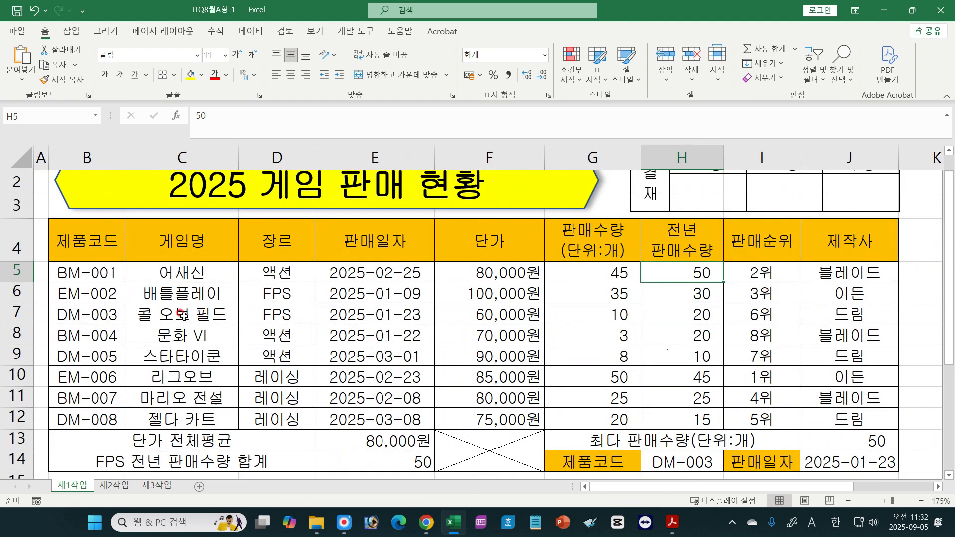
pyautogui.moveTo(68, 234); pyautogui.dragTo(845, 252)
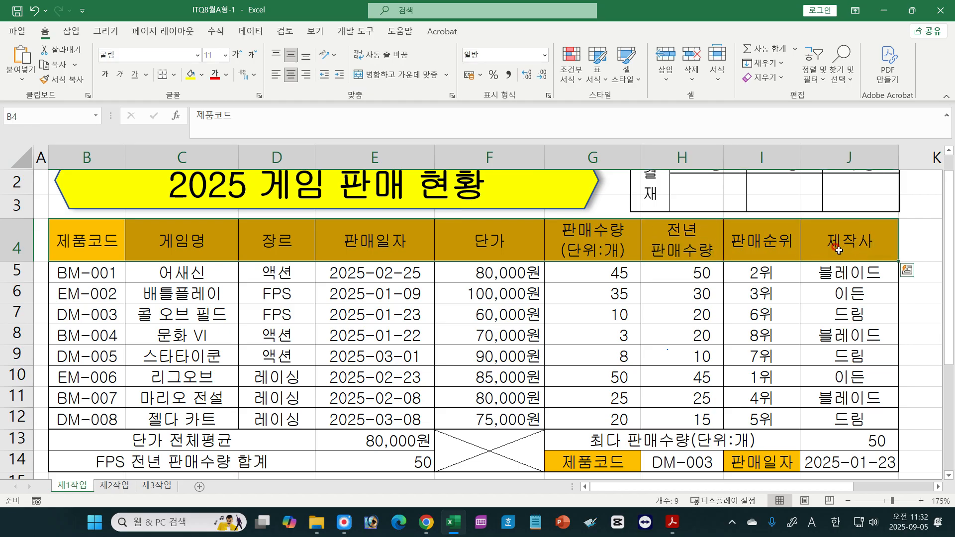
pyautogui.moveTo(698, 273); pyautogui.dragTo(698, 413)
pyautogui.moveTo(86, 276); pyautogui.dragTo(846, 421)
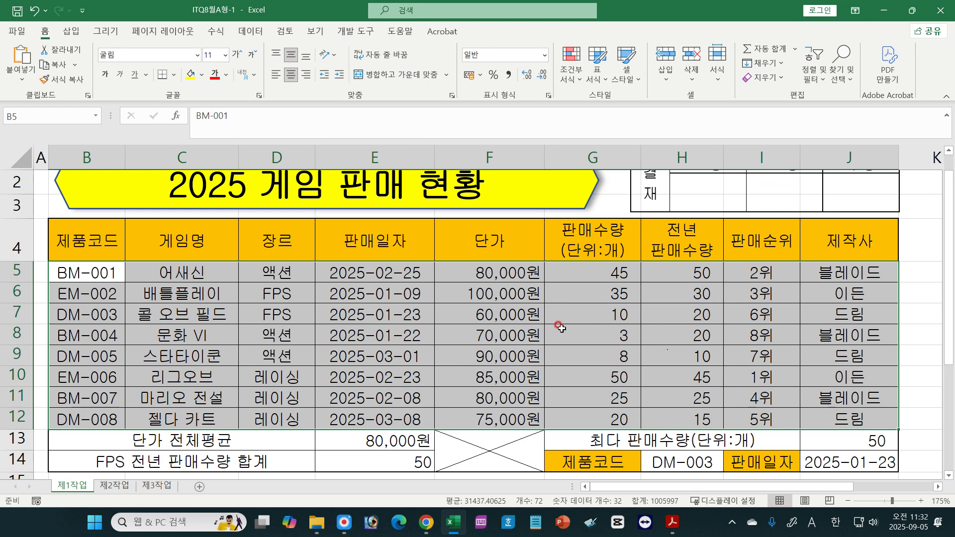
pyautogui.click(570, 80)
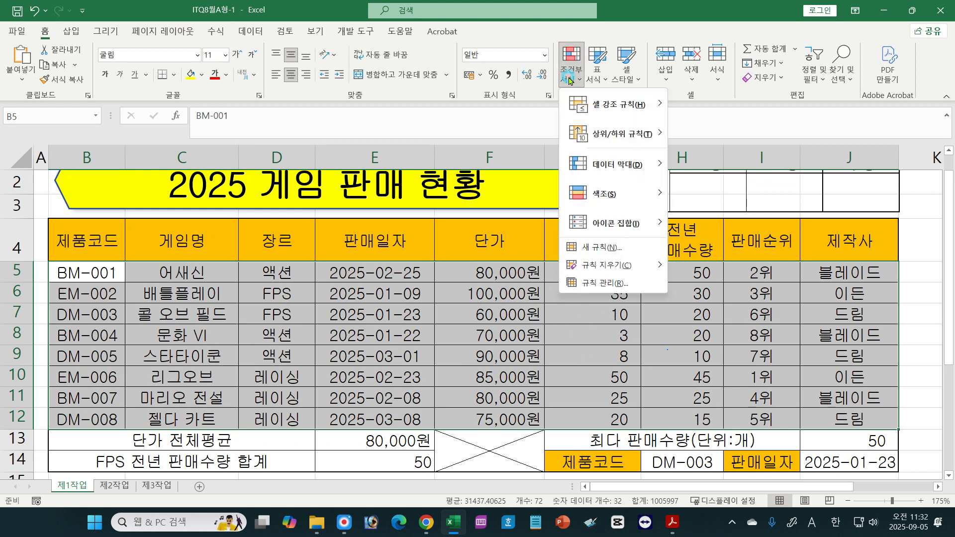
pyautogui.click(589, 248)
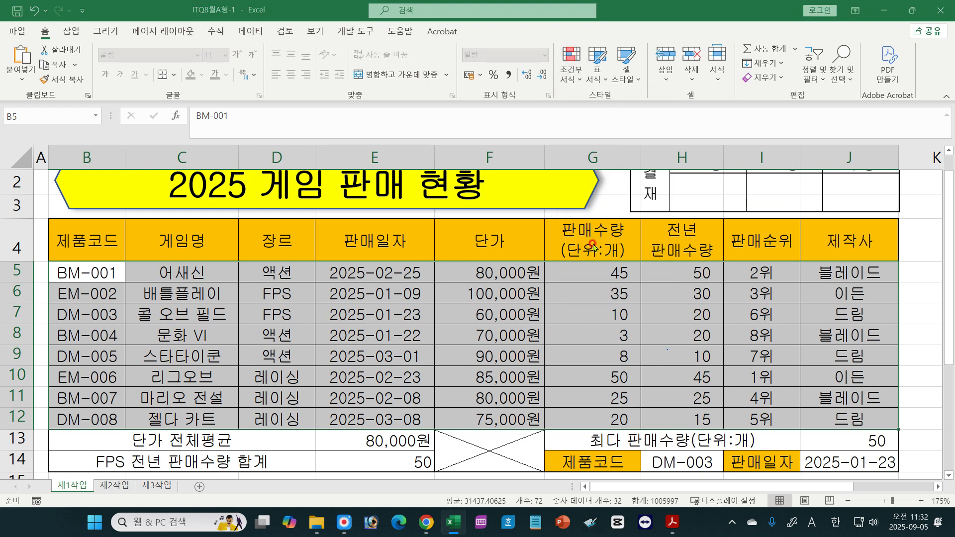
pyautogui.click(546, 248)
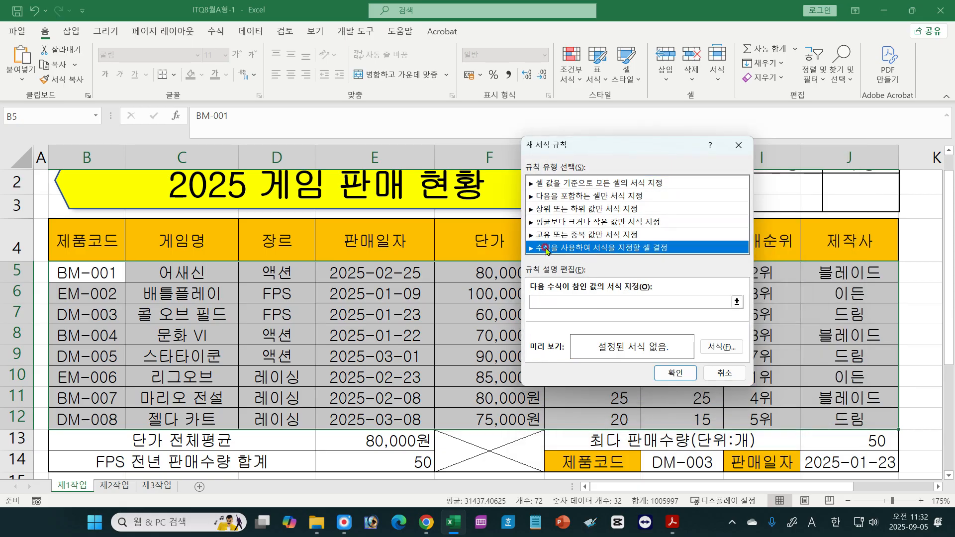
pyautogui.click(530, 303)
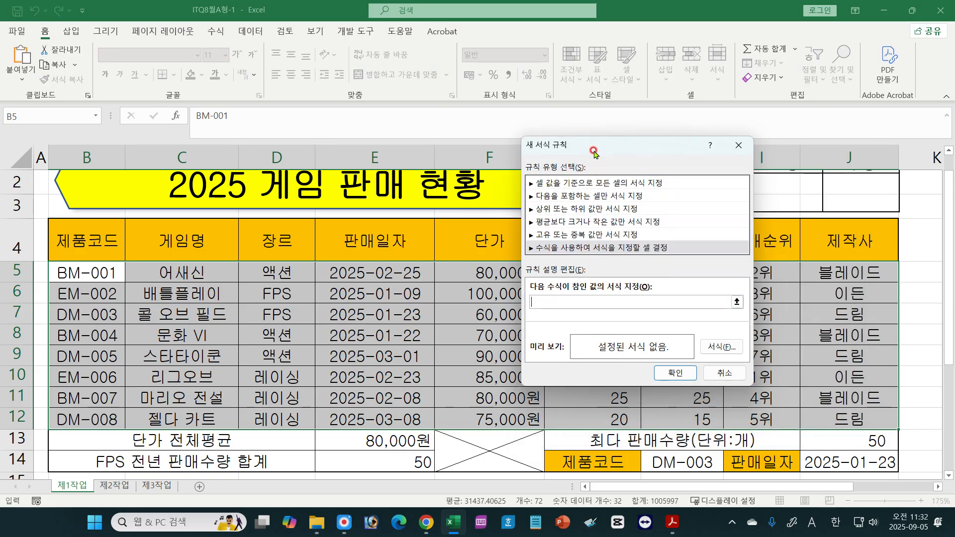
pyautogui.moveTo(593, 153); pyautogui.dragTo(413, 45)
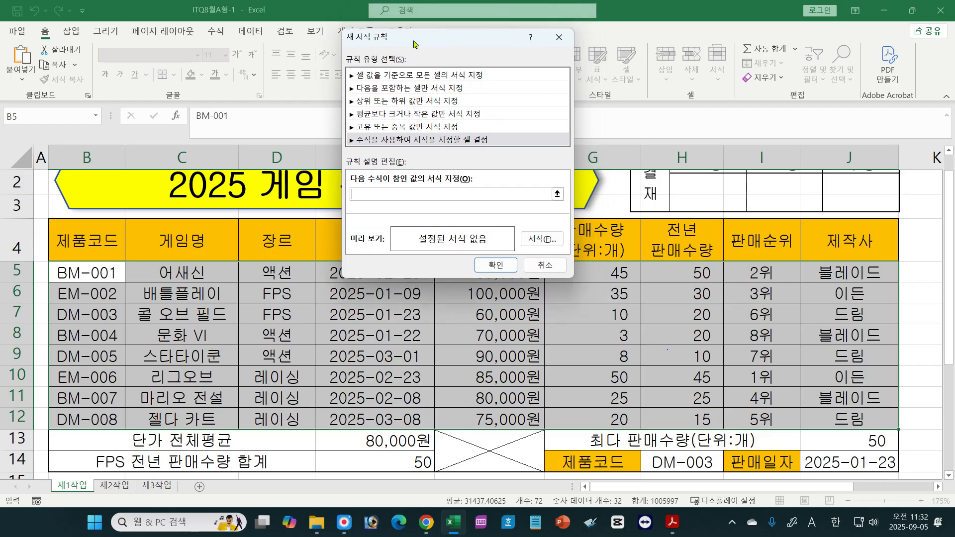
pyautogui.click(355, 194)
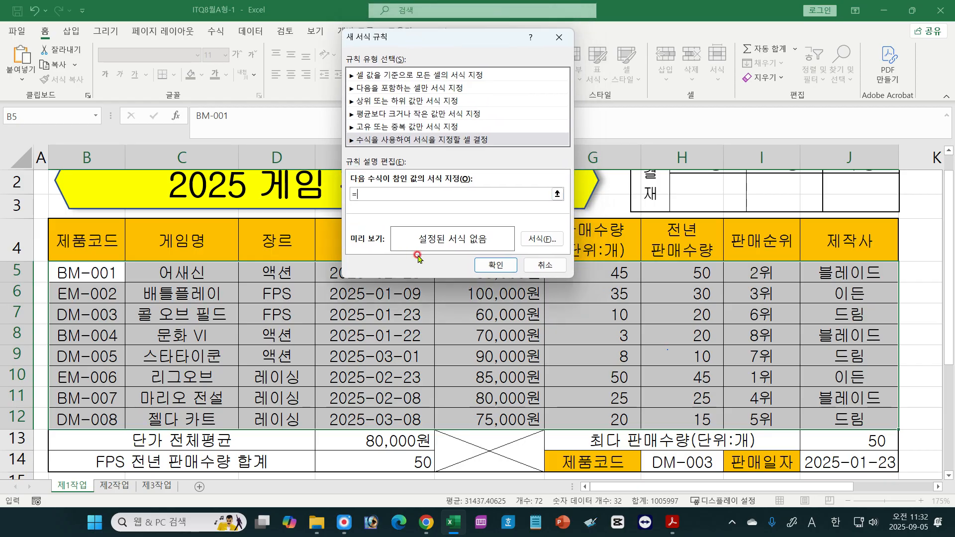
pyautogui.click(670, 272)
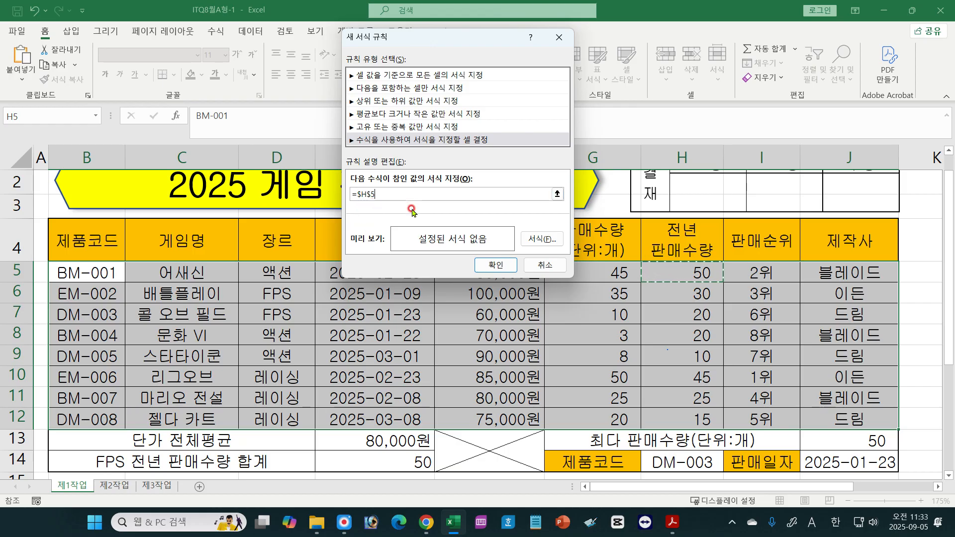
pyautogui.press('F4')
pyautogui.click(553, 266)
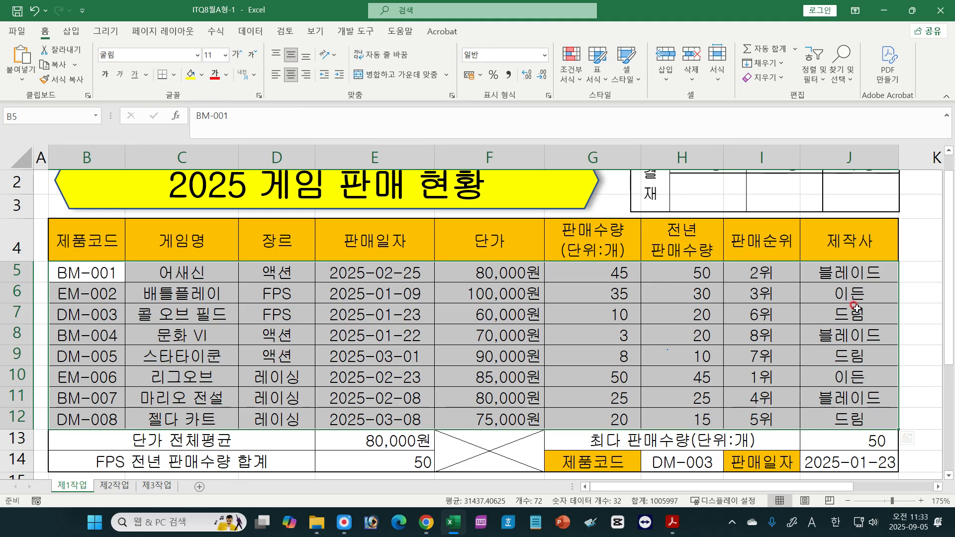
# Create a new conditional formatting rule for B5:J12 that uses the formula =$H5>=30.
pyautogui.click(572, 69)
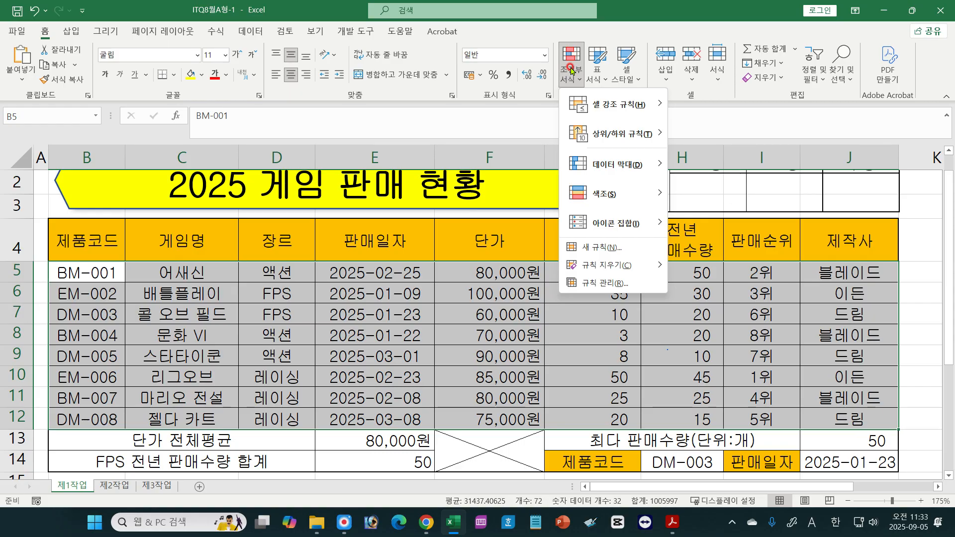
pyautogui.click(609, 247)
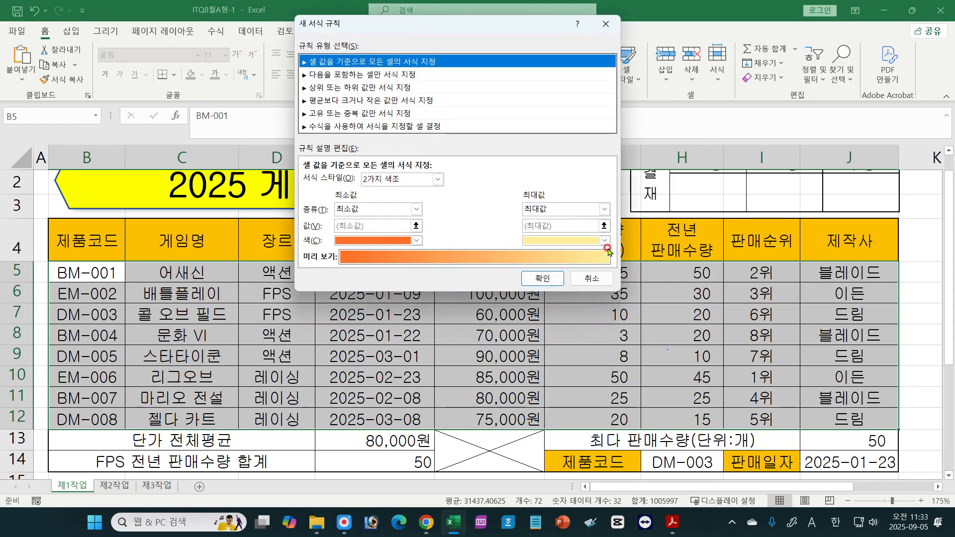
pyautogui.click(329, 126)
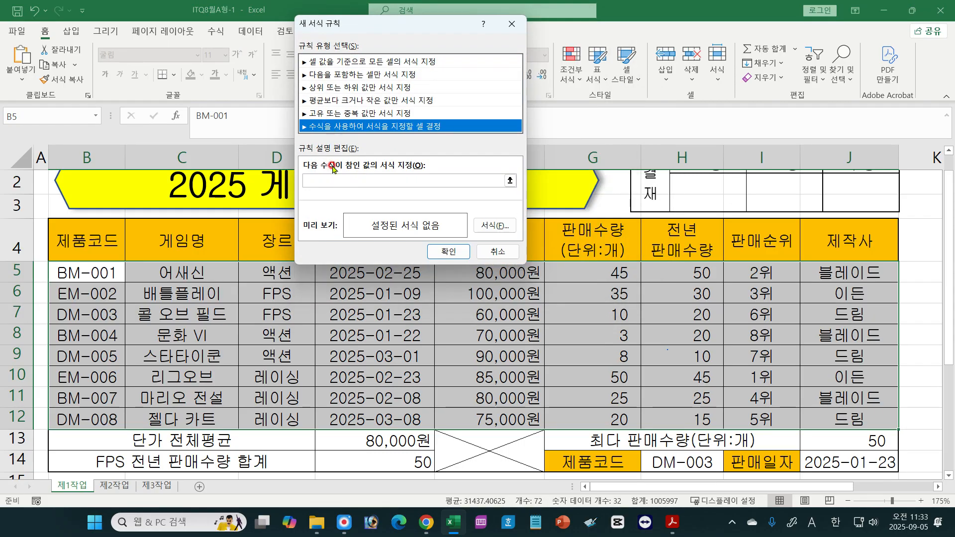
pyautogui.click(306, 181)
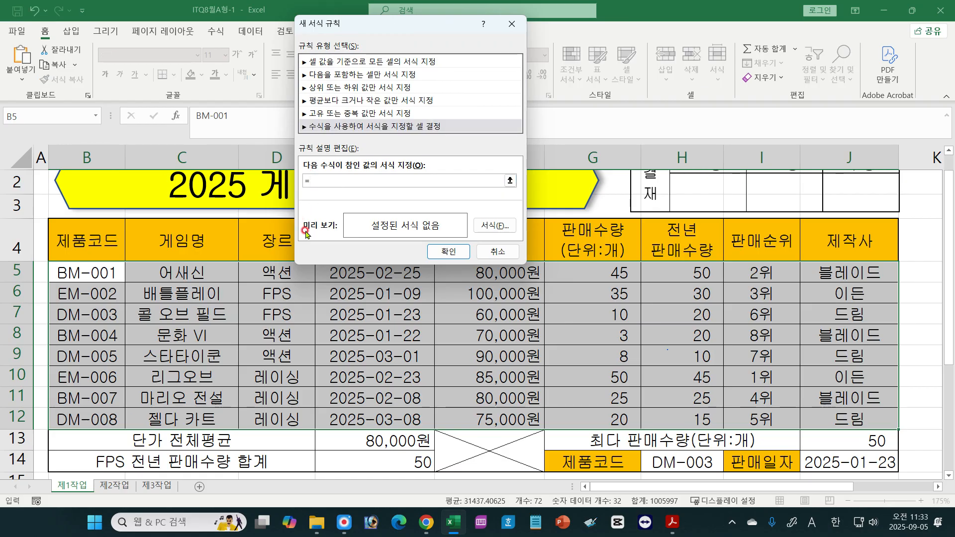
pyautogui.click(699, 274)
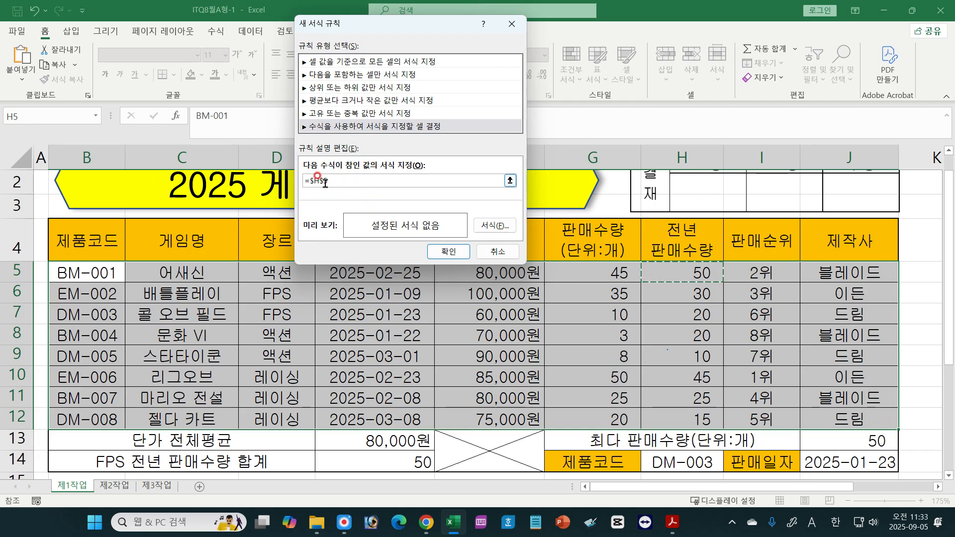
pyautogui.press('F4')
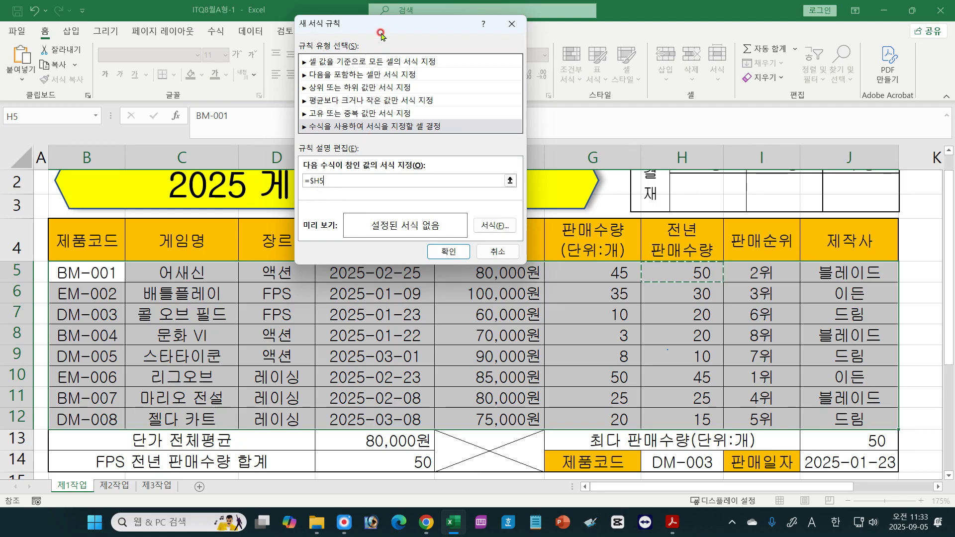
pyautogui.moveTo(382, 31); pyautogui.dragTo(388, 17)
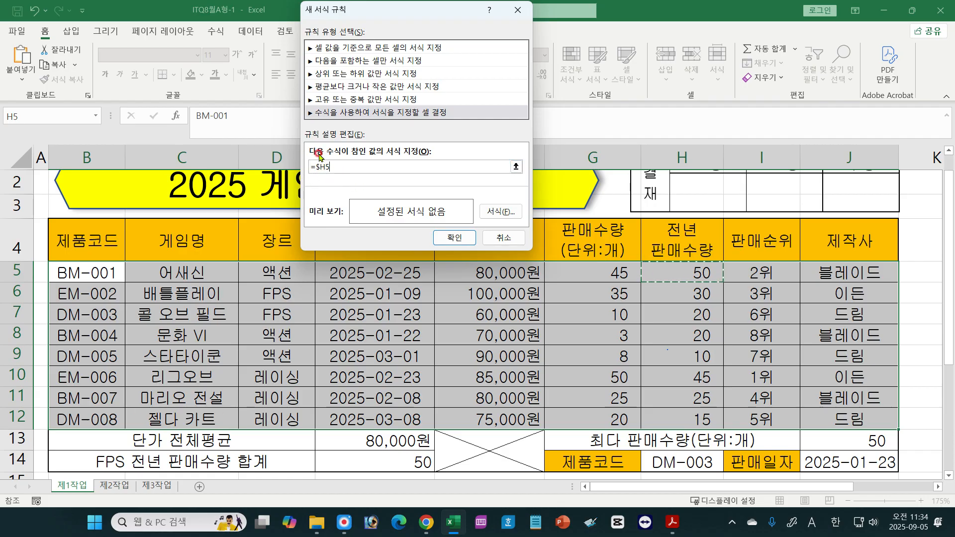
pyautogui.write('=30')
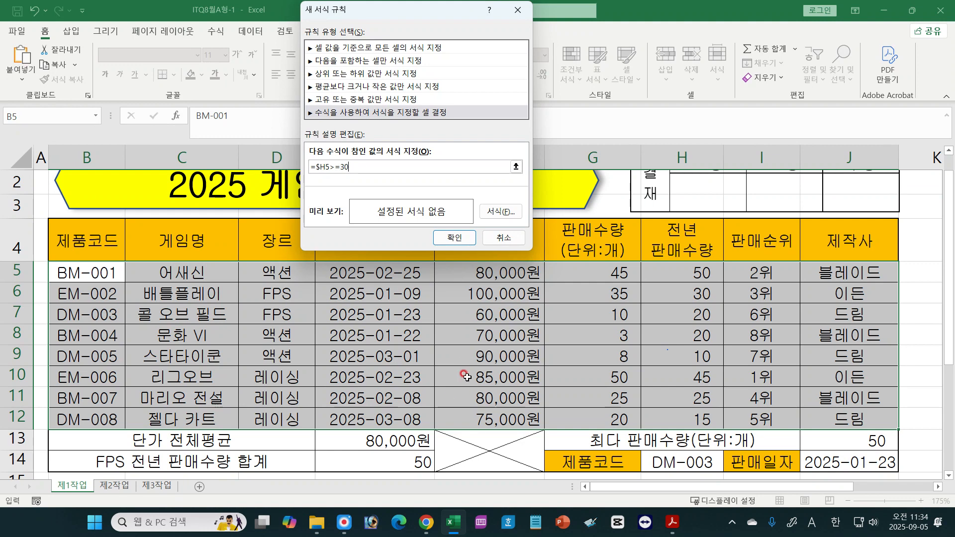
# Give the rule a bold (굵게) font in standard blue and apply it to the selected rows.
pyautogui.click(505, 213)
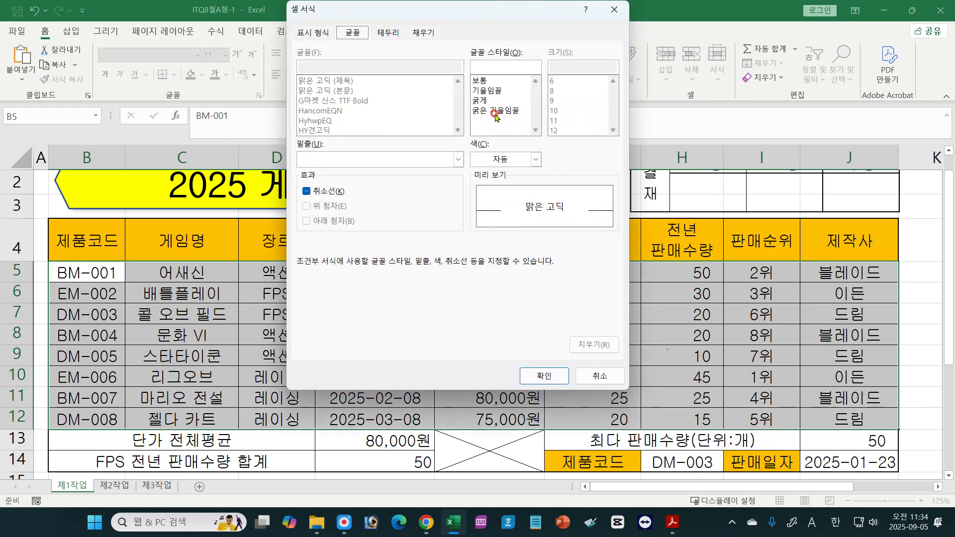
pyautogui.click(480, 100)
pyautogui.click(526, 160)
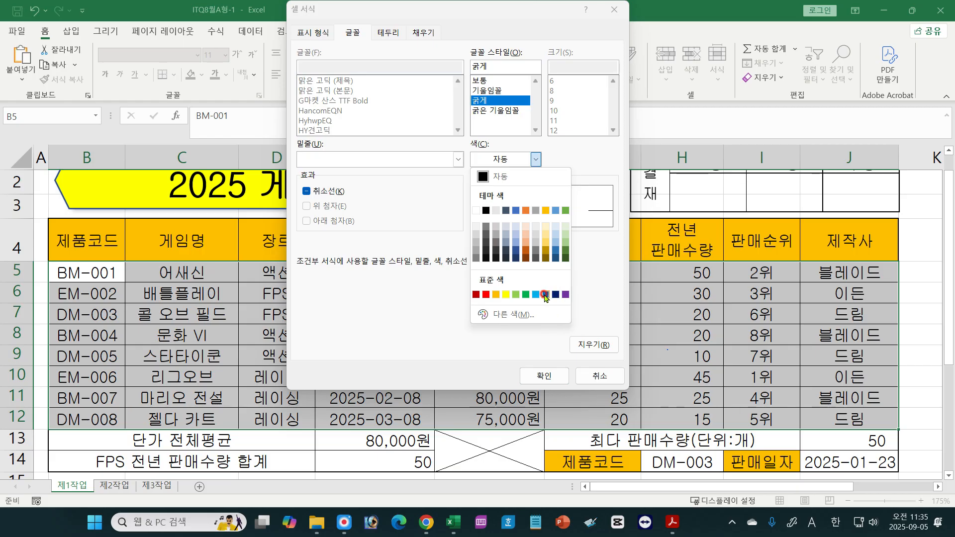
pyautogui.click(545, 295)
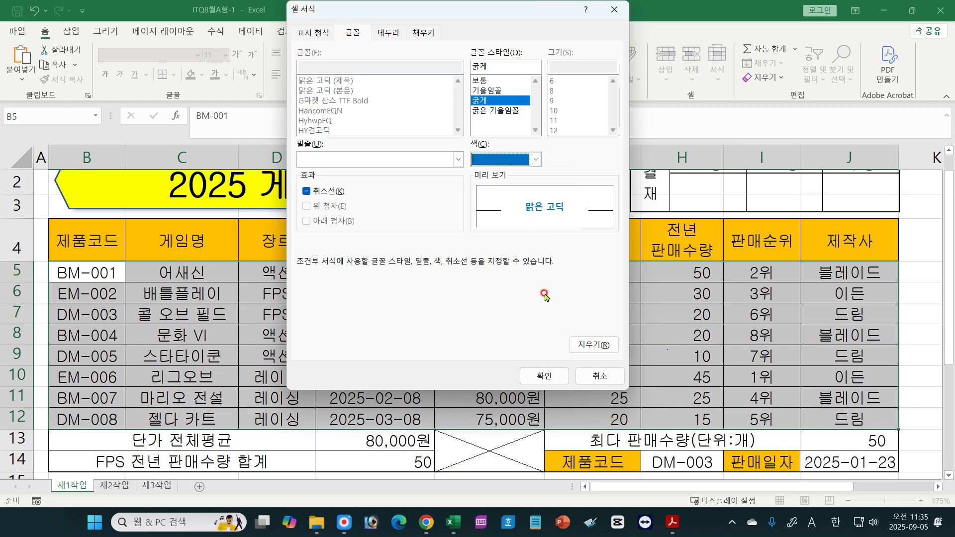
pyautogui.click(543, 376)
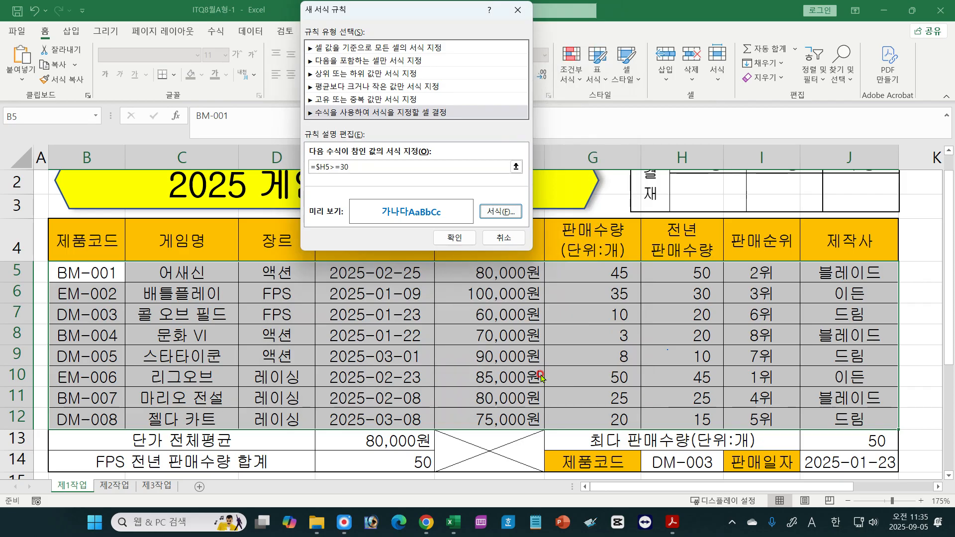
pyautogui.click(452, 239)
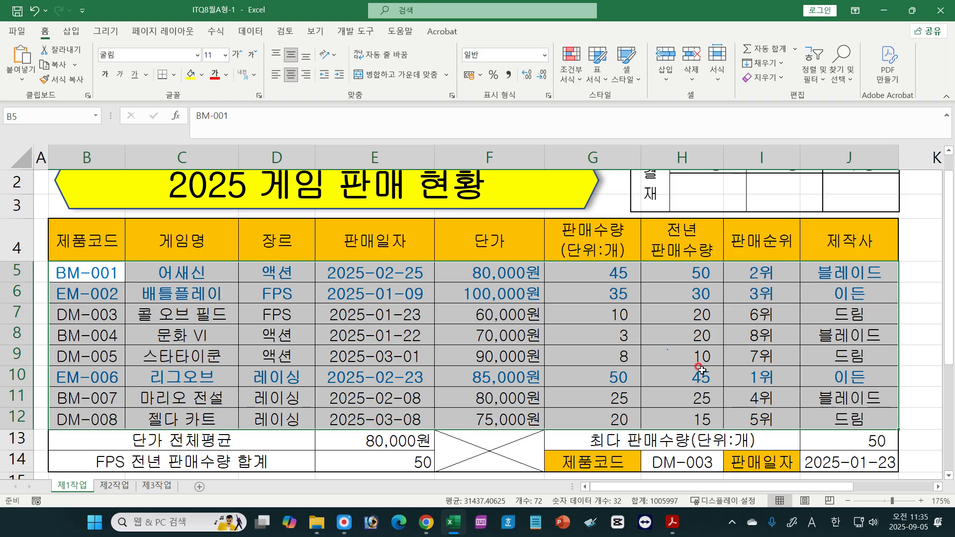
# Test the rule by setting the previous-year sales in H5 to 20, and restore the cell to 50.
pyautogui.click(676, 281)
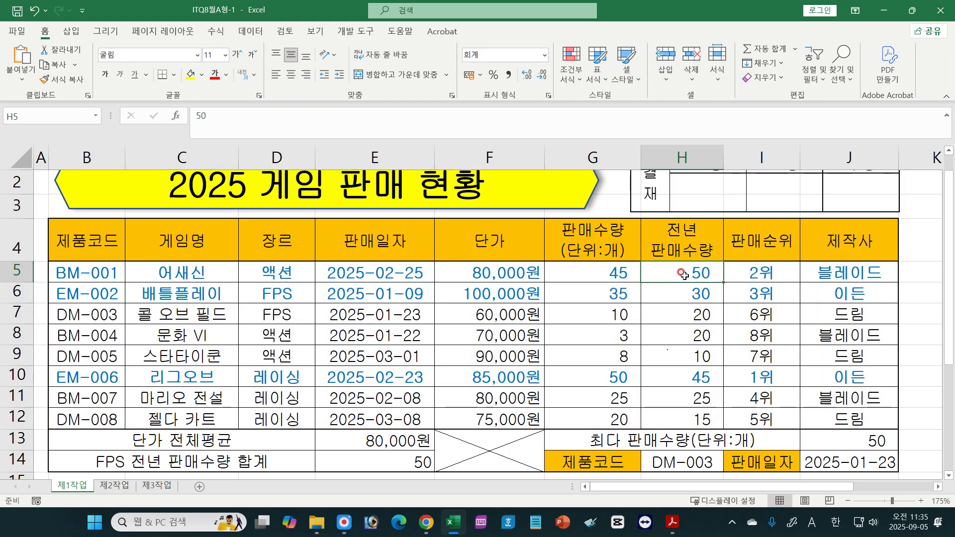
pyautogui.write('20')
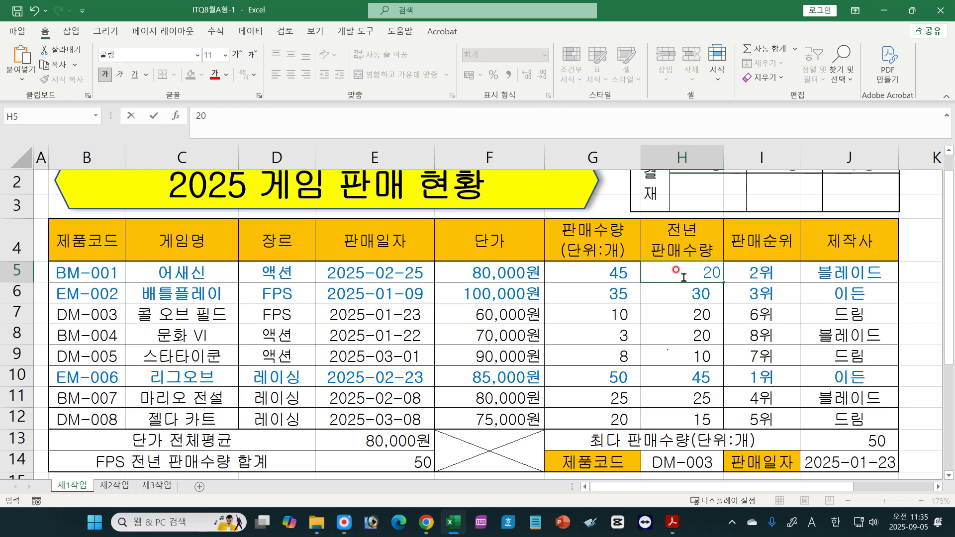
pyautogui.press('Return')
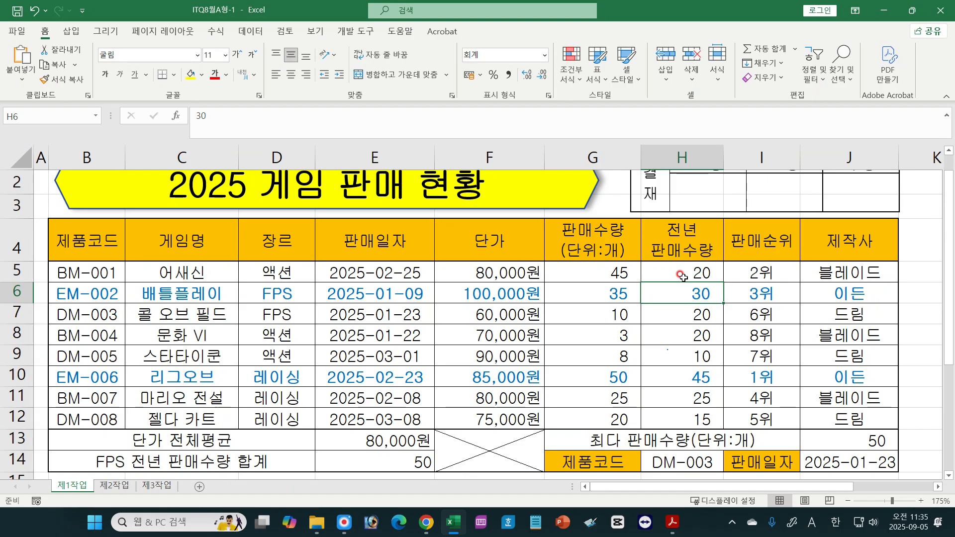
pyautogui.click(682, 277)
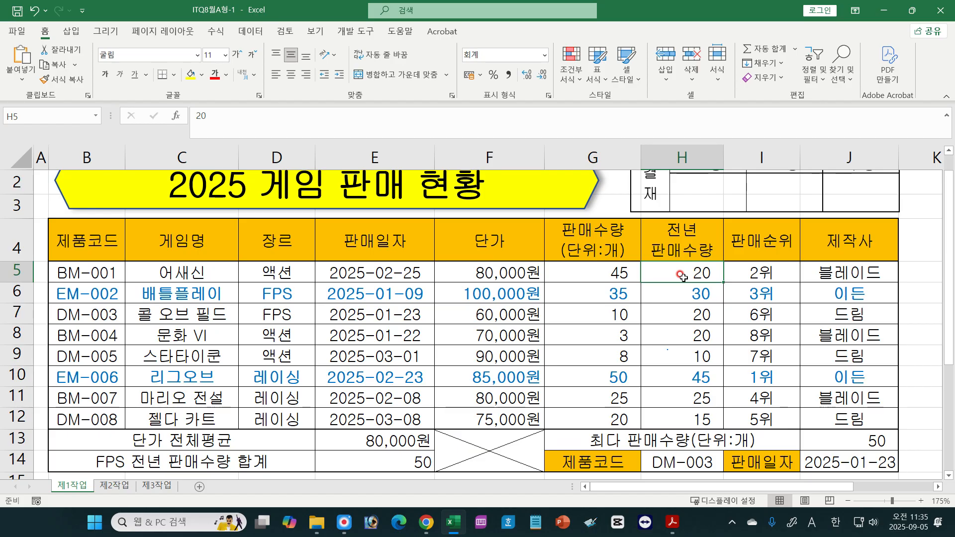
pyautogui.write('5')
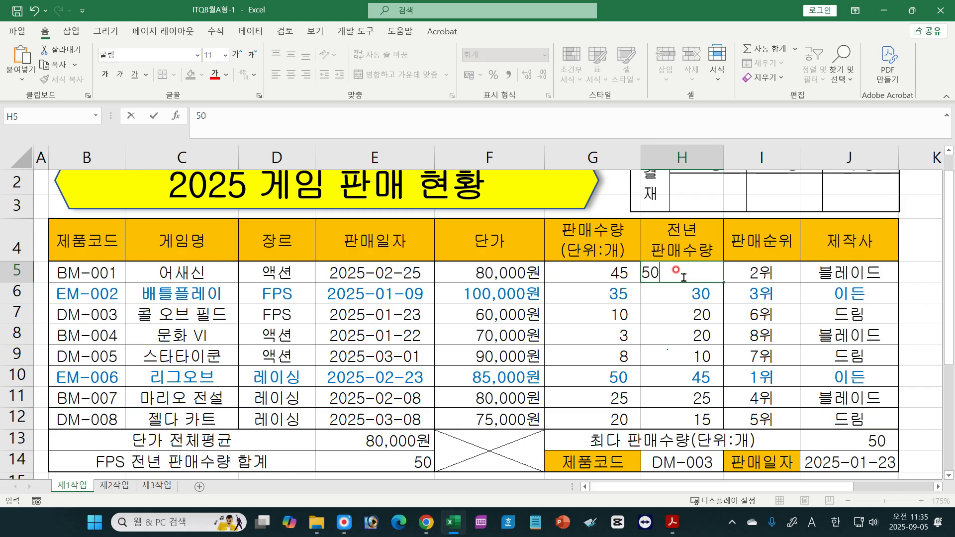
pyautogui.press('Return')
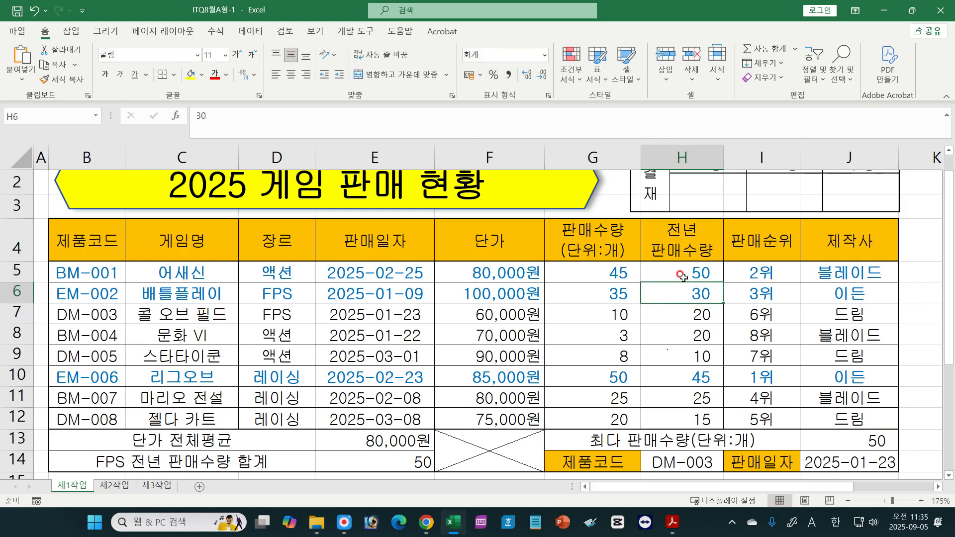
pyautogui.moveTo(682, 277); pyautogui.dragTo(695, 419)
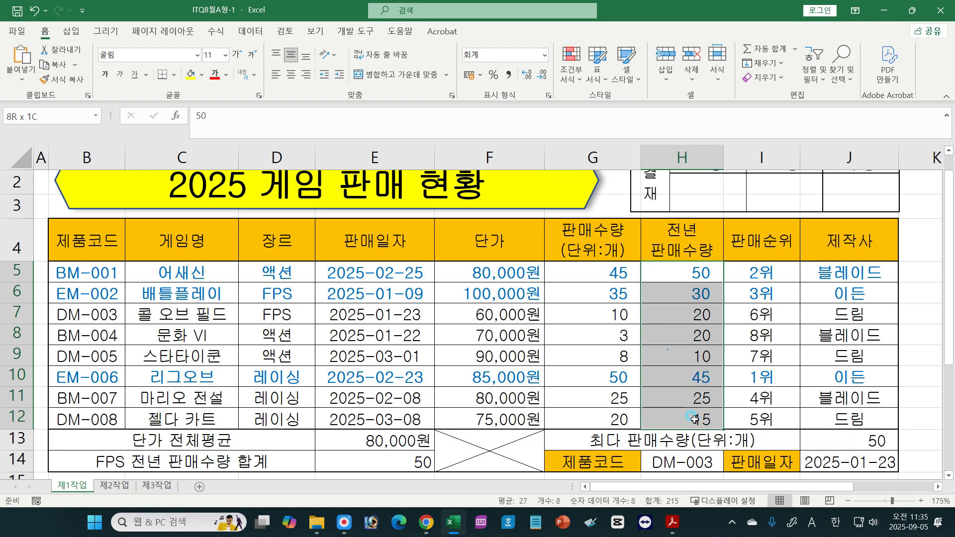
pyautogui.click(677, 276)
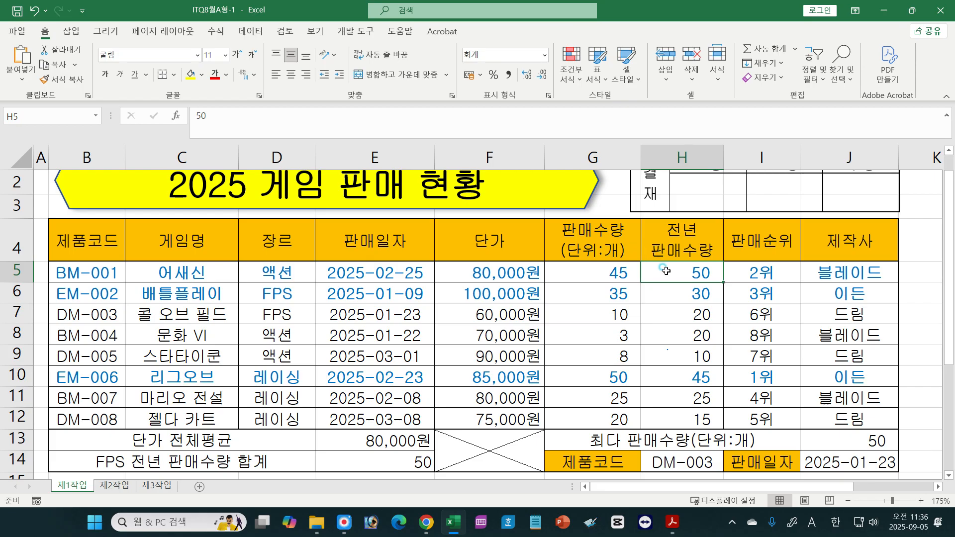
pyautogui.moveTo(664, 273); pyautogui.dragTo(679, 421)
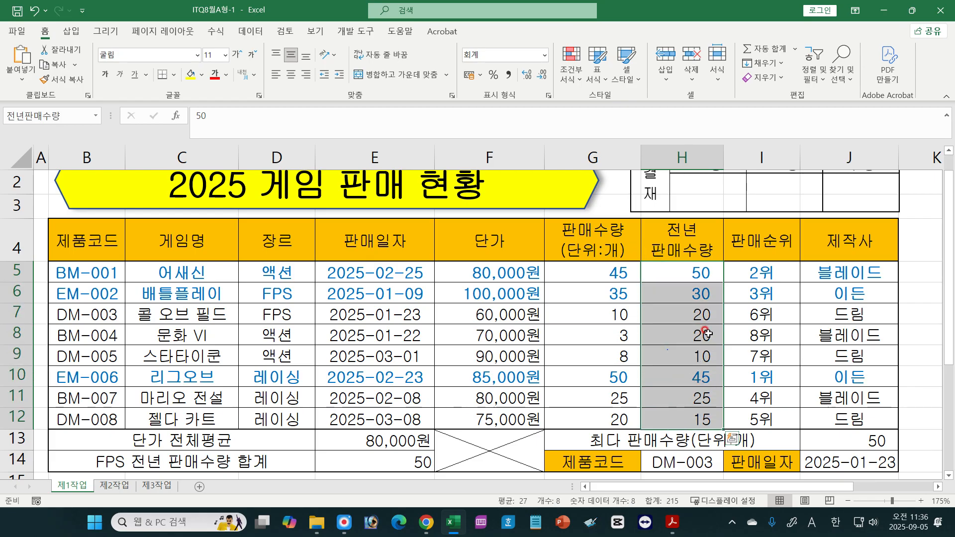
pyautogui.click(687, 274)
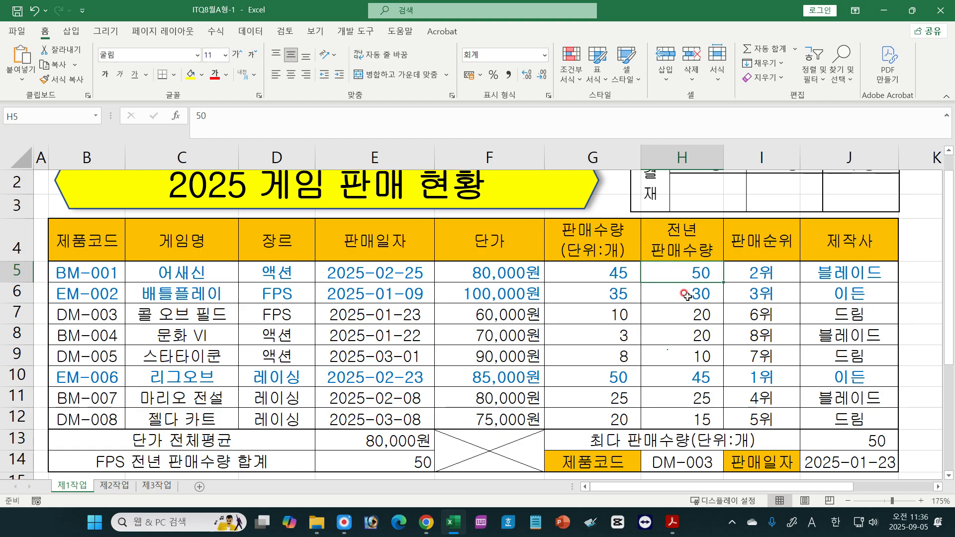
pyautogui.click(686, 293)
pyautogui.click(686, 314)
pyautogui.click(686, 335)
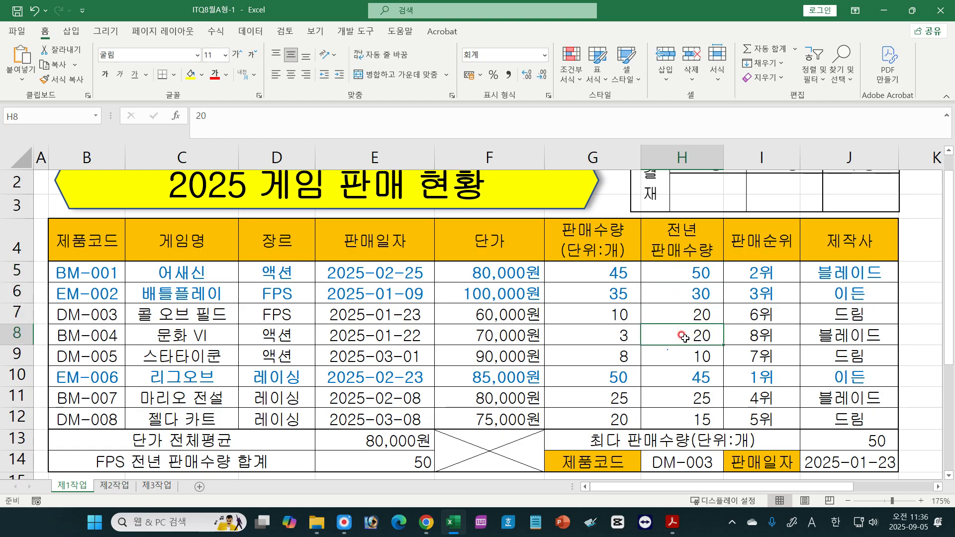
pyautogui.click(689, 276)
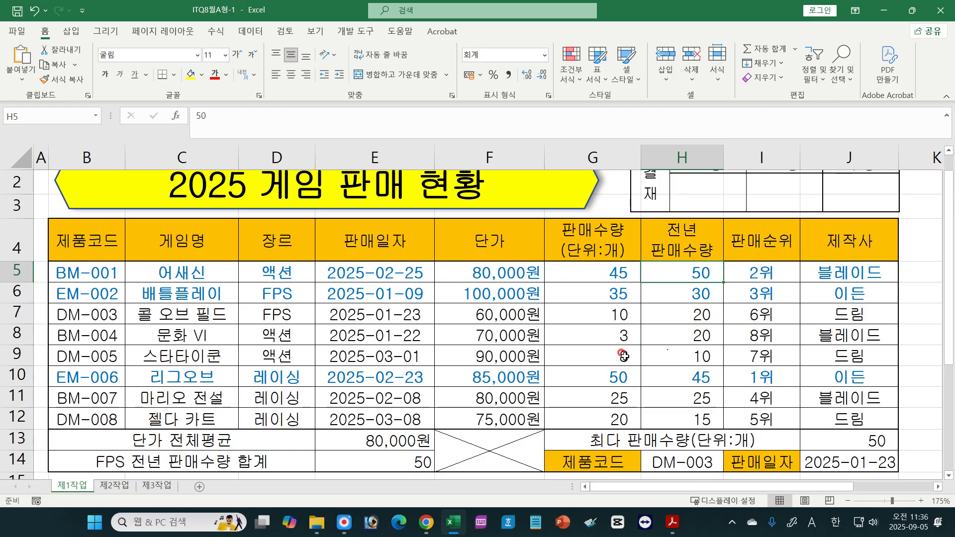
# Clear the conditional formatting rules from the entire 제1작업 sheet.
pyautogui.click(567, 75)
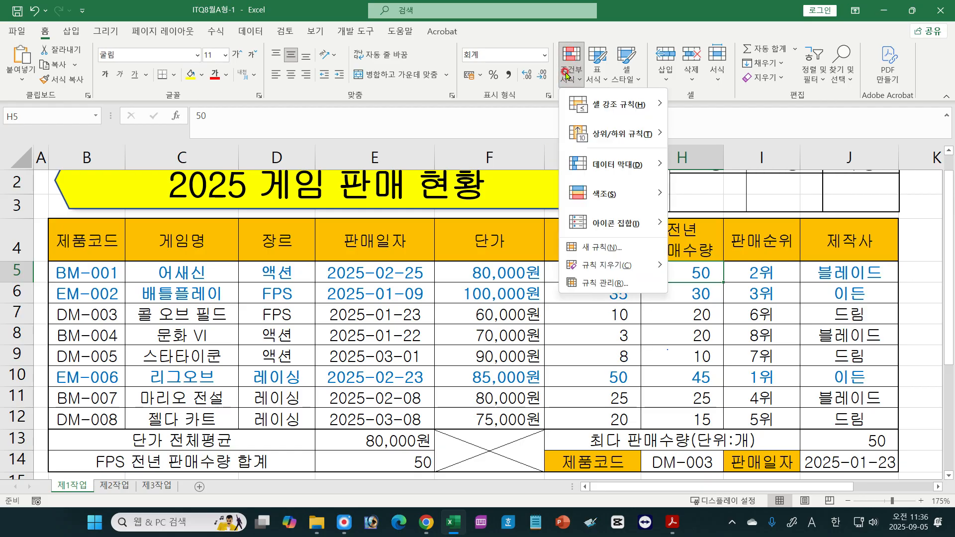
pyautogui.click(608, 266)
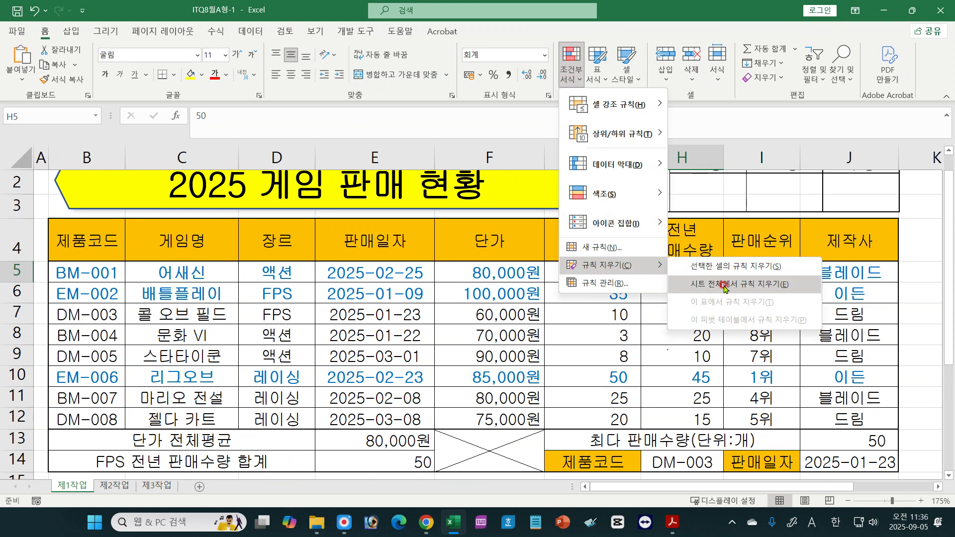
pyautogui.click(724, 286)
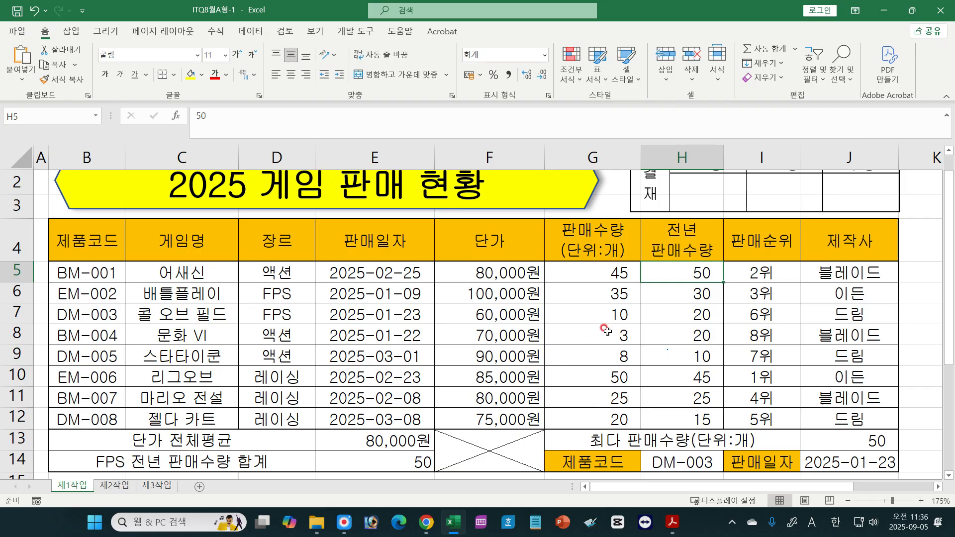
pyautogui.click(571, 67)
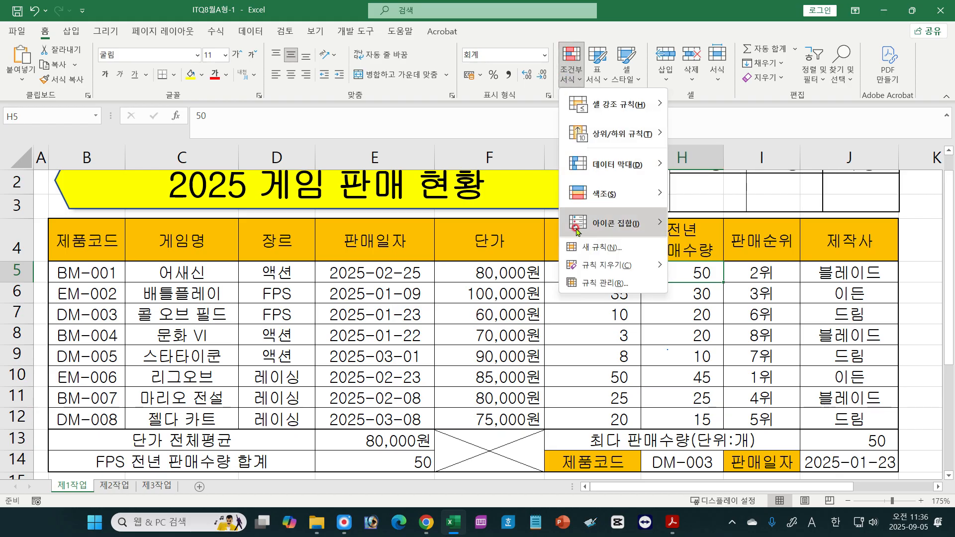
pyautogui.moveTo(585, 267)
pyautogui.click(703, 278)
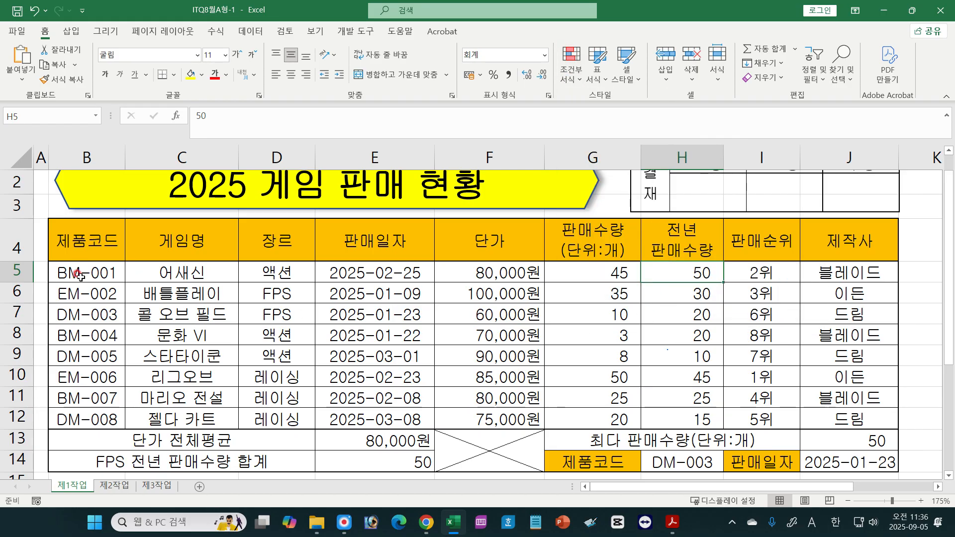
# Select the game sales table's data rows B5:J12, leaving out the header row.
pyautogui.moveTo(75, 272); pyautogui.dragTo(834, 418)
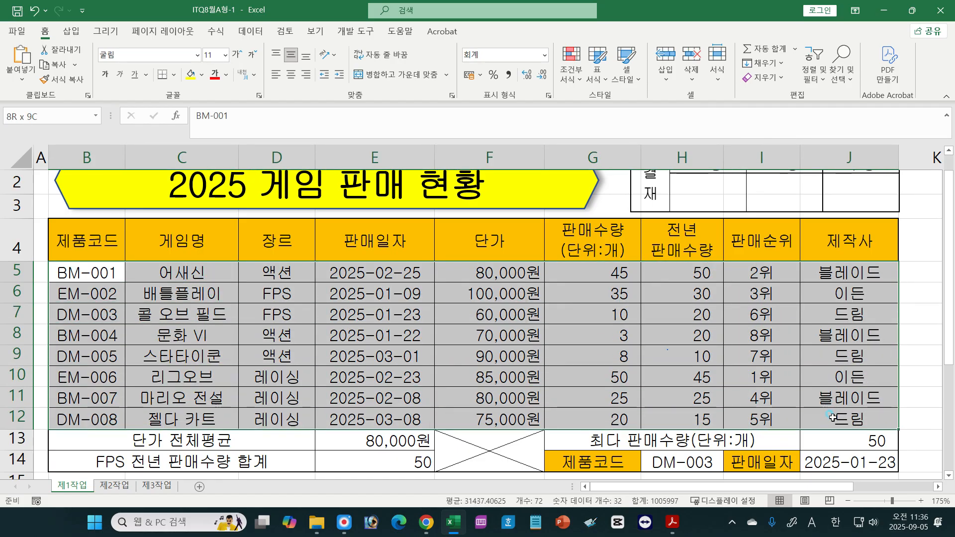
pyautogui.moveTo(74, 242); pyautogui.dragTo(881, 236)
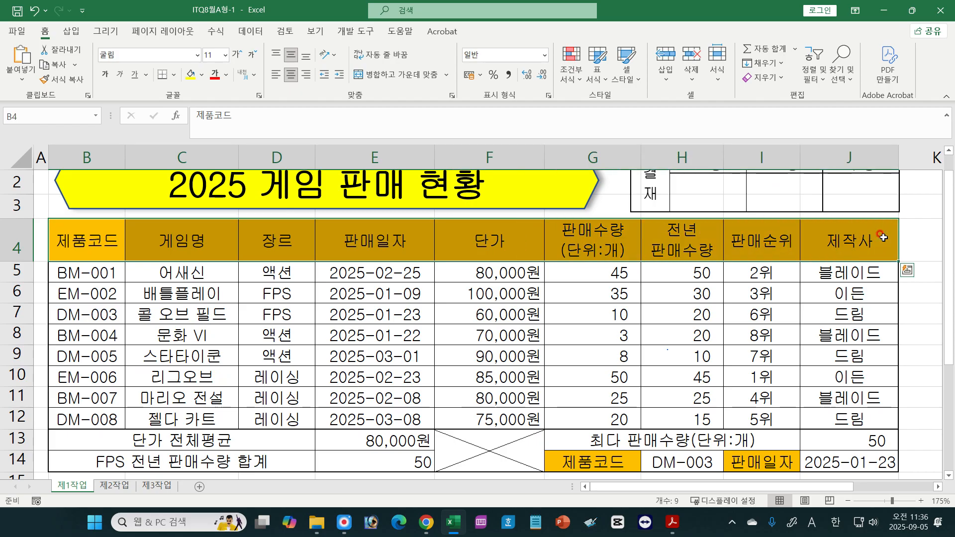
pyautogui.click(735, 315)
pyautogui.moveTo(690, 273); pyautogui.dragTo(693, 420)
pyautogui.click(87, 273)
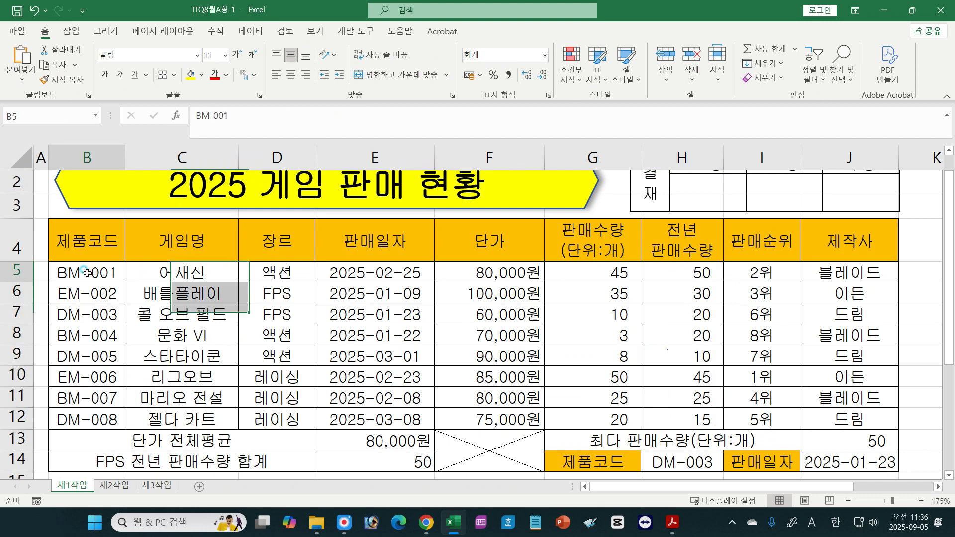
pyautogui.moveTo(87, 272); pyautogui.dragTo(857, 420)
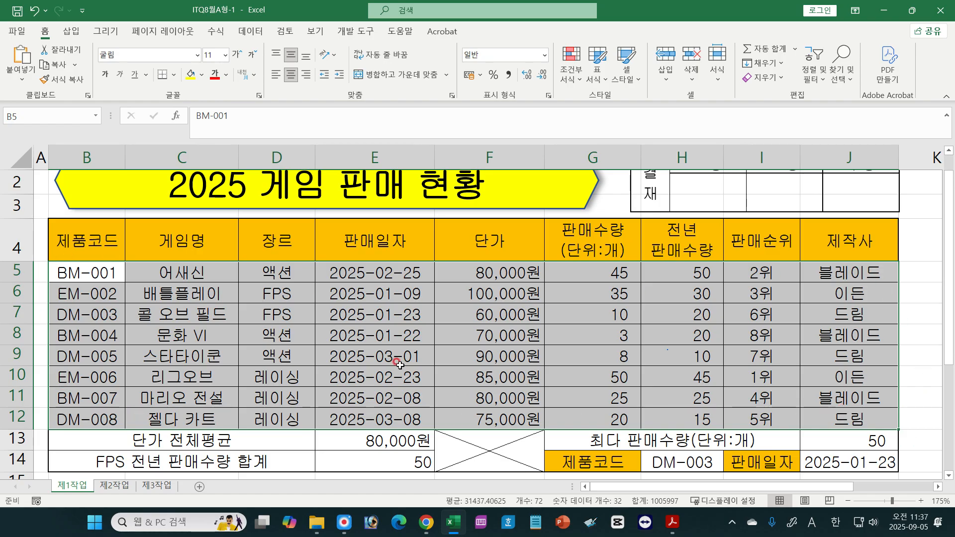
# Start a new formula-based conditional formatting rule for the selected rows and enter the formula =$H5>=30.
pyautogui.click(571, 72)
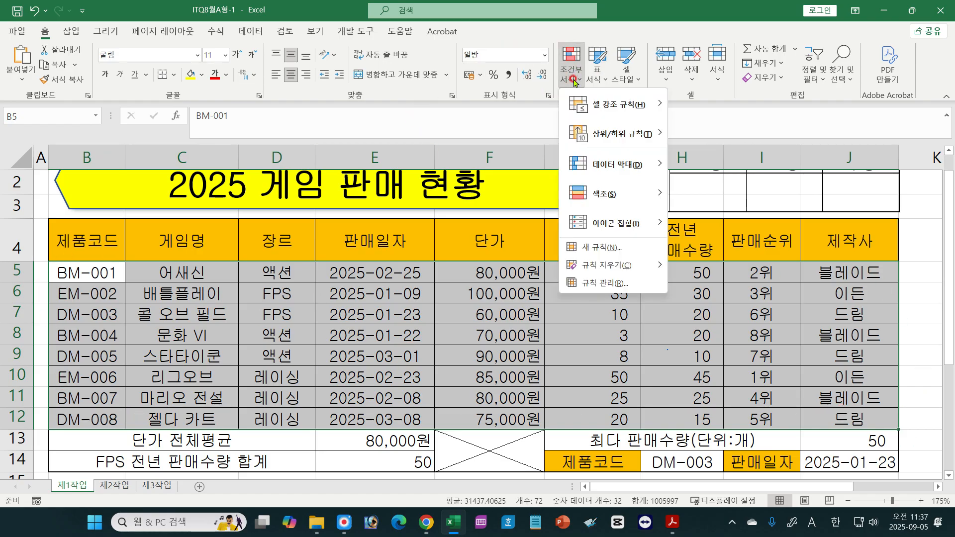
pyautogui.click(585, 249)
pyautogui.click(282, 112)
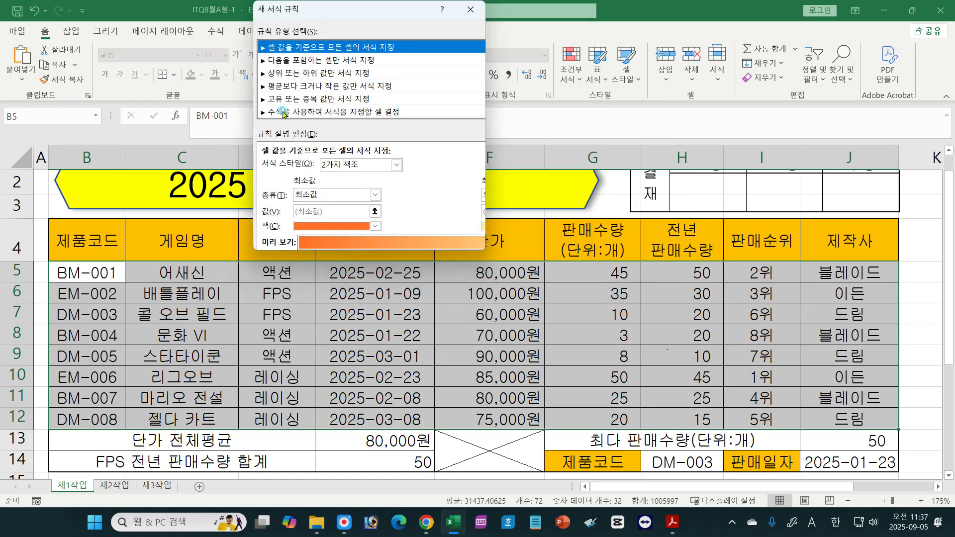
pyautogui.moveTo(294, 14); pyautogui.dragTo(441, 80)
pyautogui.click(454, 243)
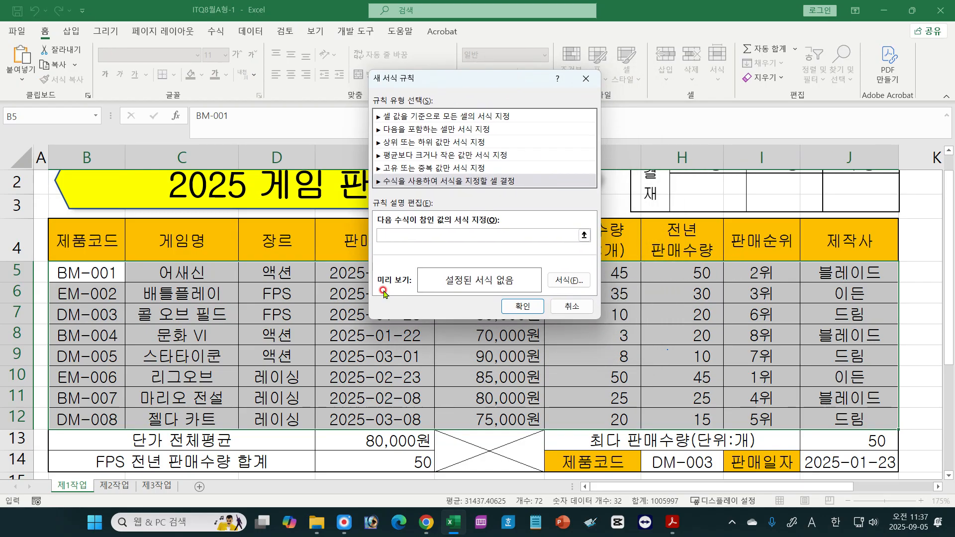
pyautogui.write('=')
pyautogui.click(689, 271)
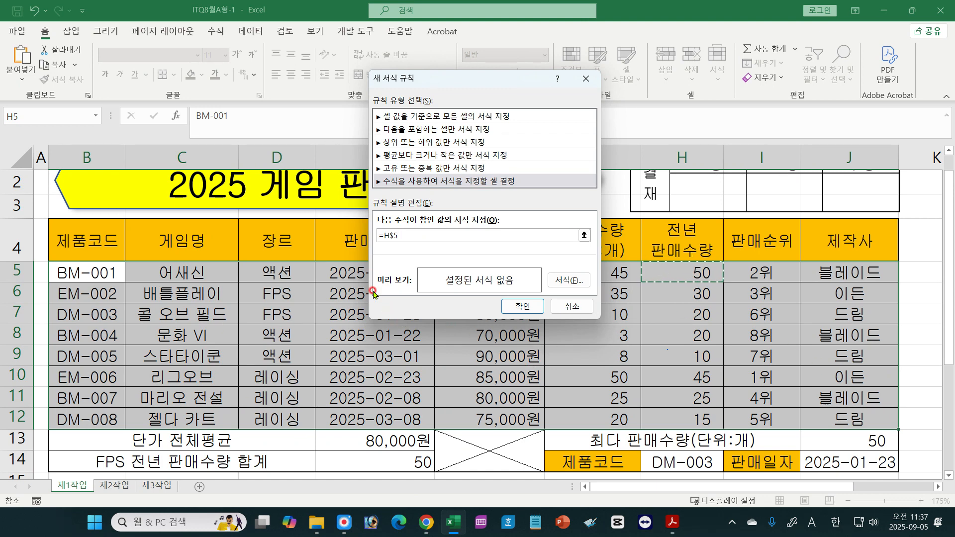
pyautogui.press('F4')
pyautogui.write('30')
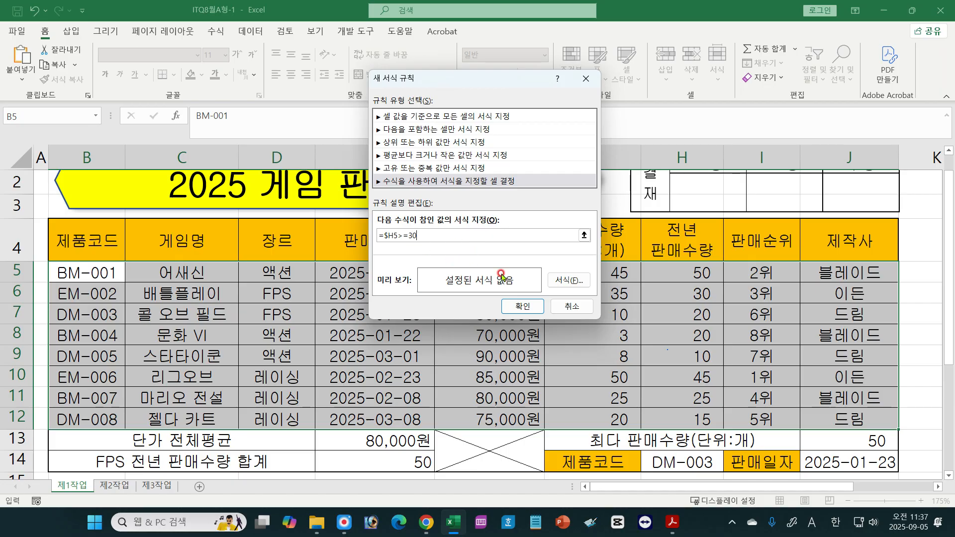
# Set the rule's font to bold (굵게) in standard blue and apply the rule to B5:J12.
pyautogui.click(569, 280)
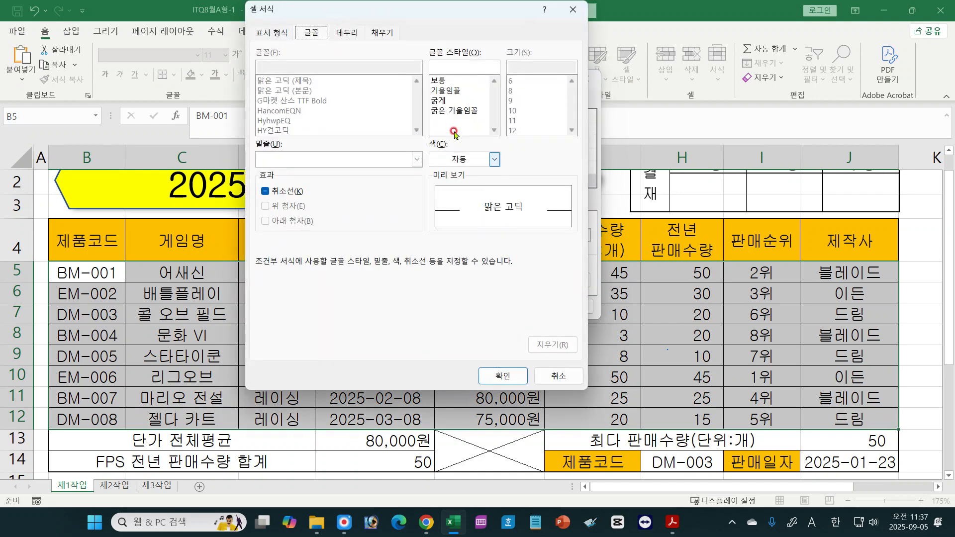
pyautogui.click(439, 101)
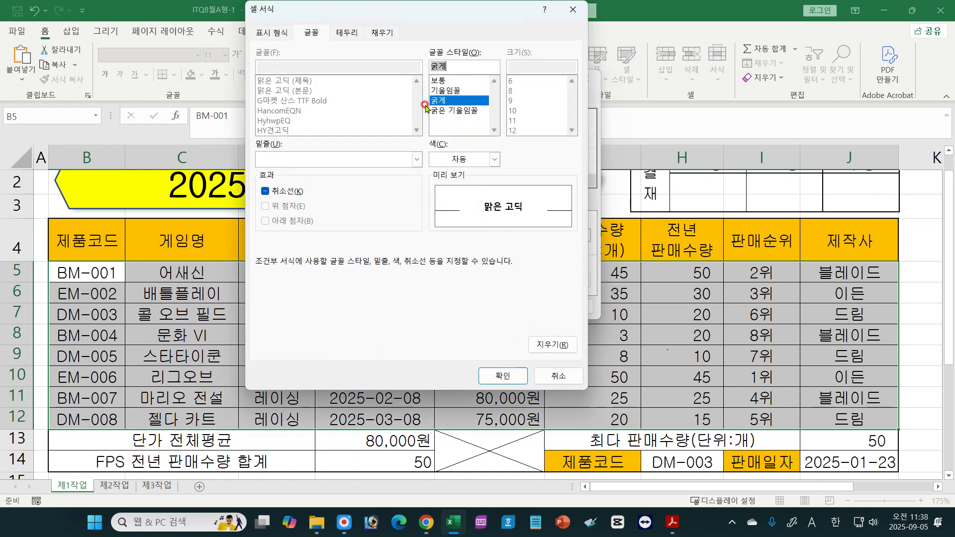
pyautogui.click(494, 159)
pyautogui.click(504, 295)
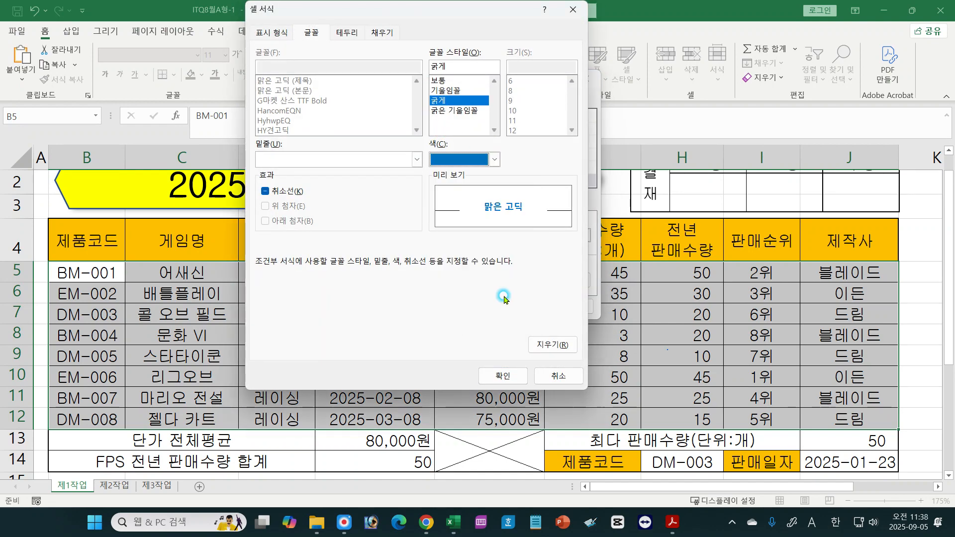
pyautogui.click(502, 377)
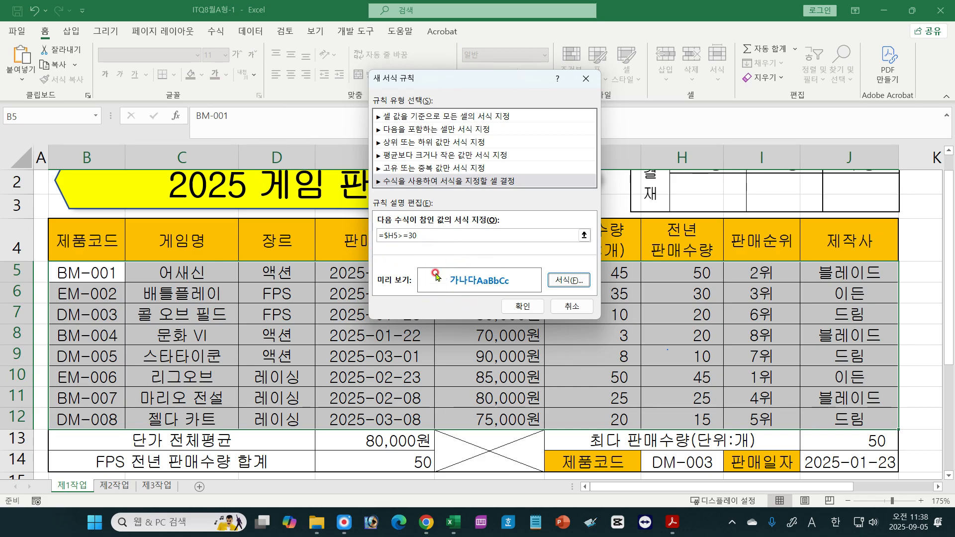
pyautogui.click(530, 308)
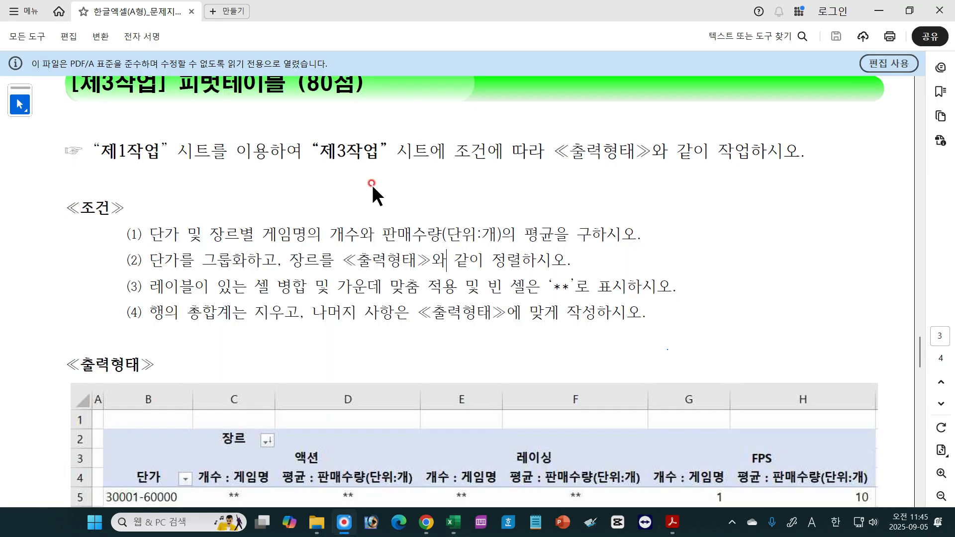
# Examine the 제3작업 pivot table task in the exam PDF: its conditions and the row, column and value fields of the output layout.
pyautogui.click(317, 227)
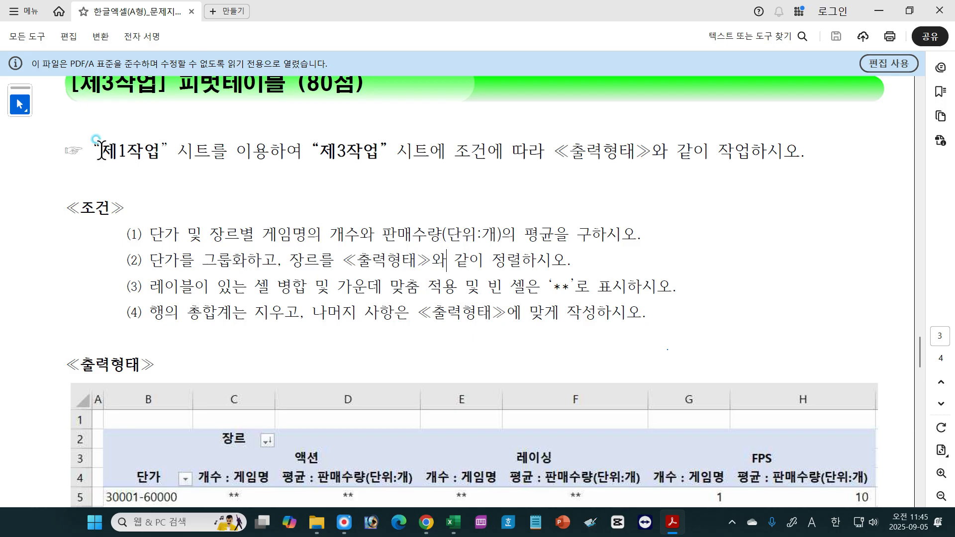
pyautogui.moveTo(94, 150); pyautogui.dragTo(797, 165)
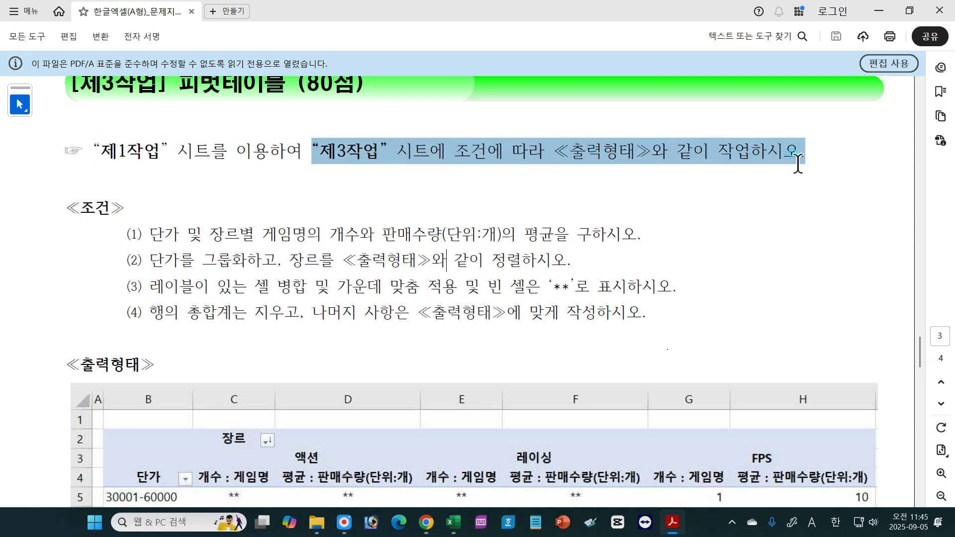
pyautogui.click(482, 217)
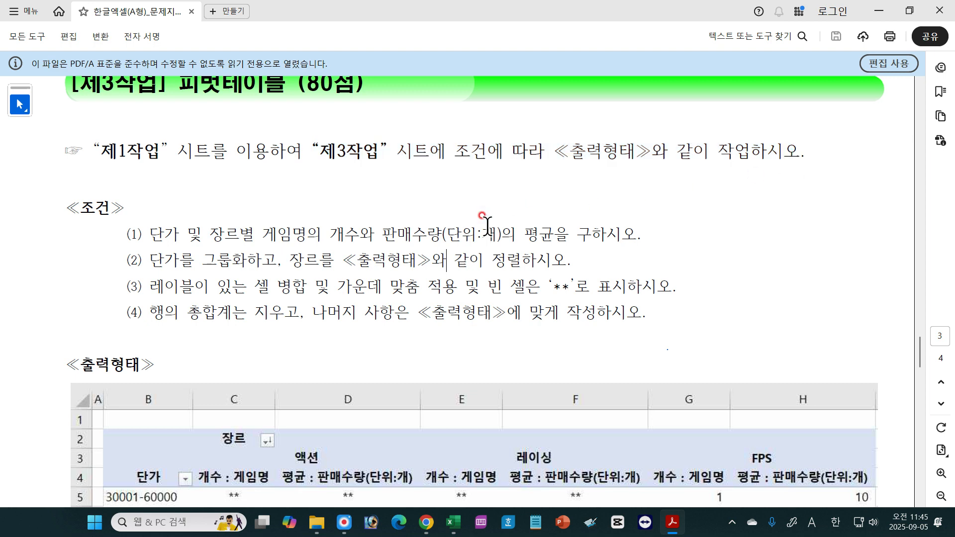
pyautogui.click(919, 357)
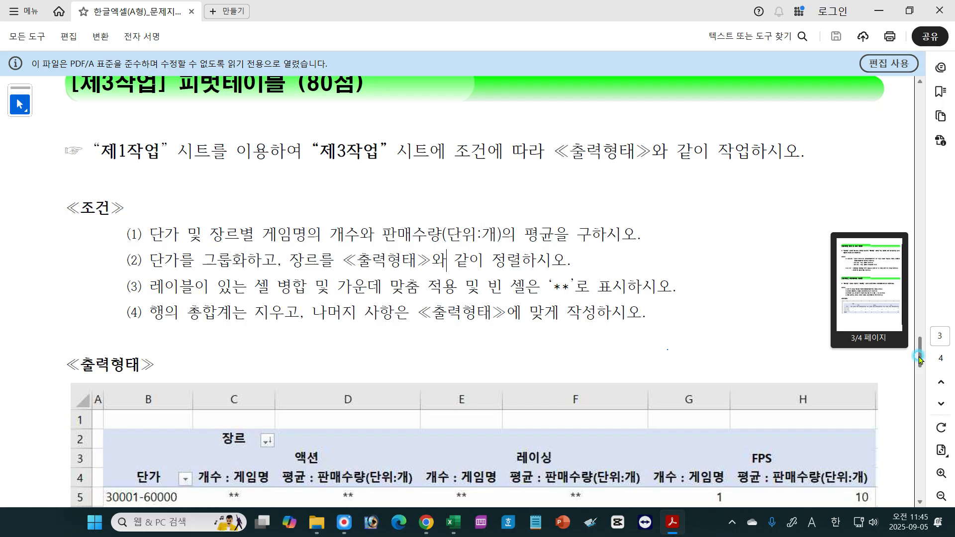
pyautogui.moveTo(920, 357); pyautogui.dragTo(881, 373)
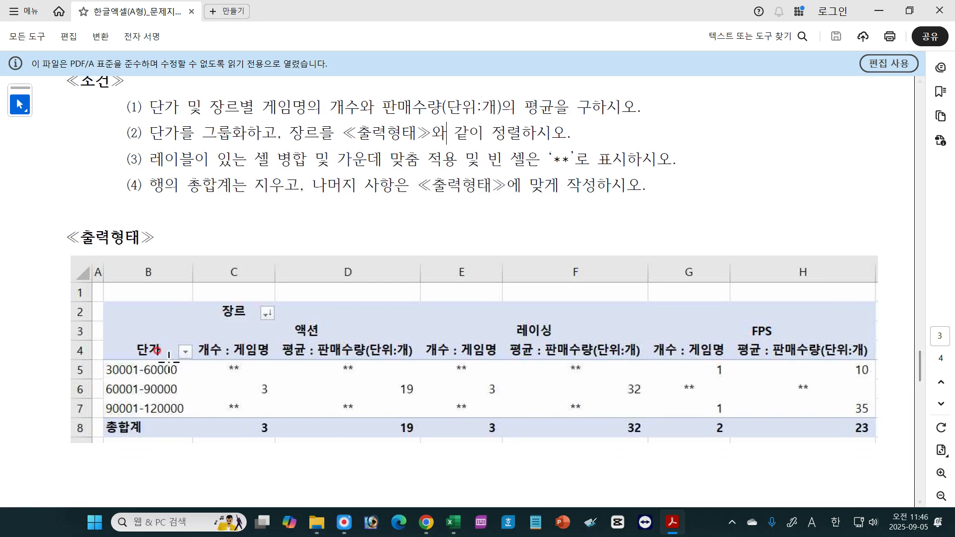
pyautogui.click(453, 522)
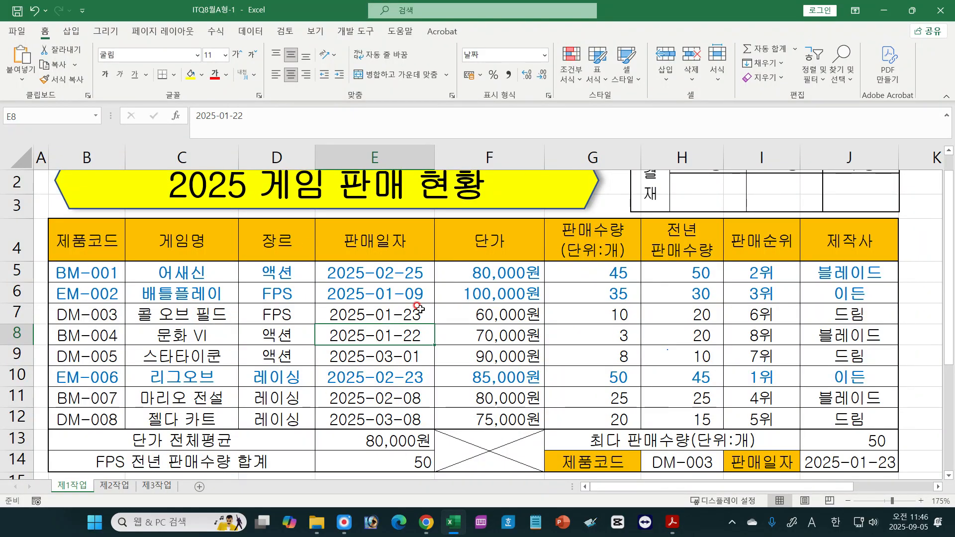
pyautogui.click(672, 522)
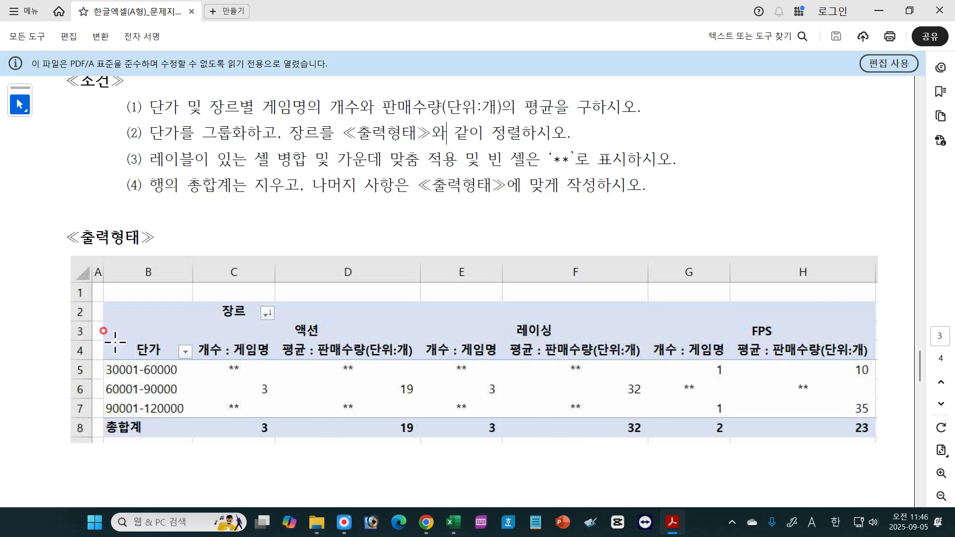
pyautogui.moveTo(103, 338); pyautogui.dragTo(184, 418)
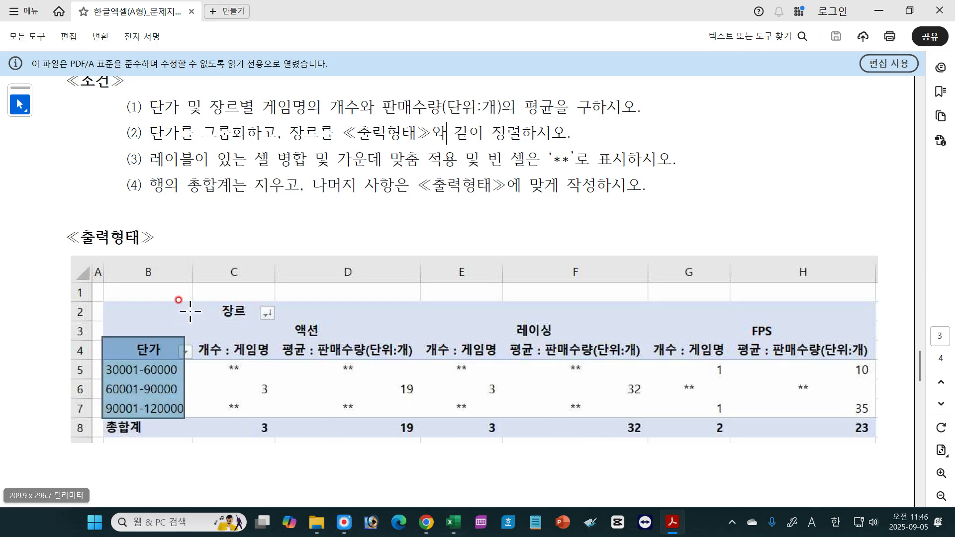
pyautogui.moveTo(194, 304); pyautogui.dragTo(844, 338)
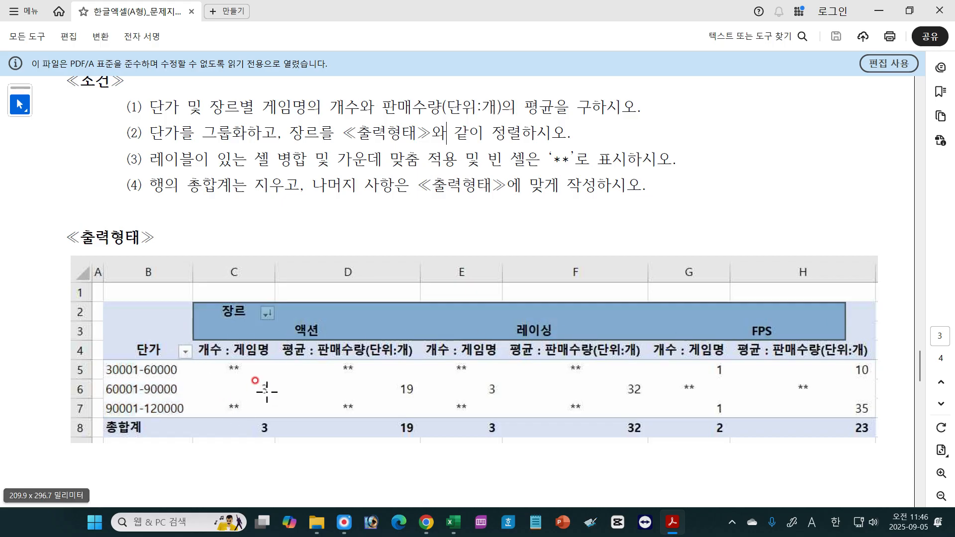
pyautogui.moveTo(197, 342); pyautogui.dragTo(270, 363)
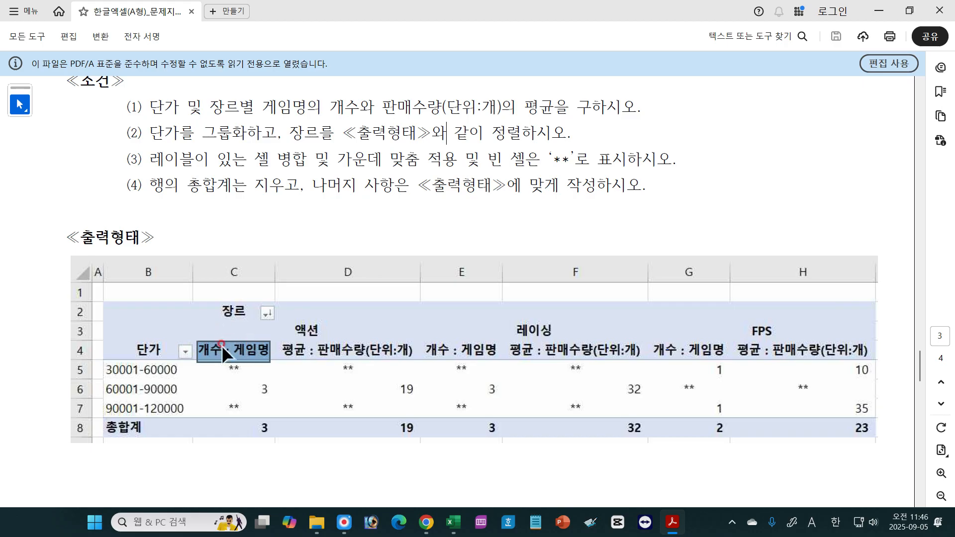
pyautogui.moveTo(278, 342); pyautogui.dragTo(412, 356)
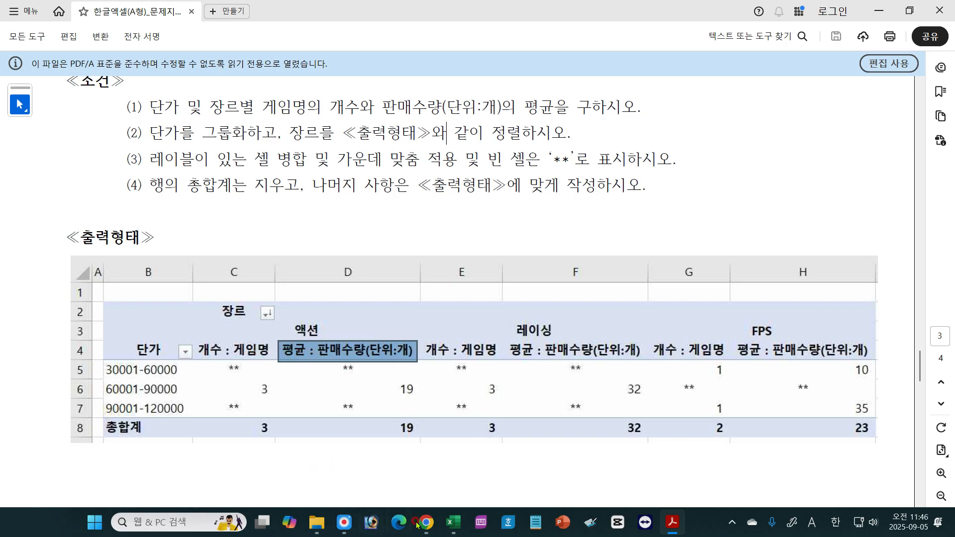
# Switch to Excel and select the game sales table B4:J12 on the 제1작업 sheet, including the header row.
pyautogui.click(454, 531)
pyautogui.click(254, 287)
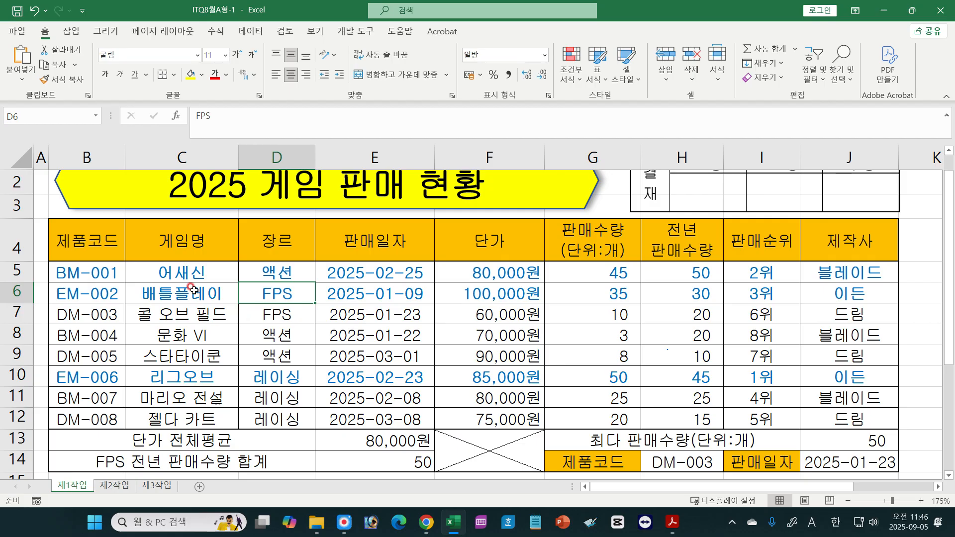
pyautogui.moveTo(72, 240); pyautogui.dragTo(838, 420)
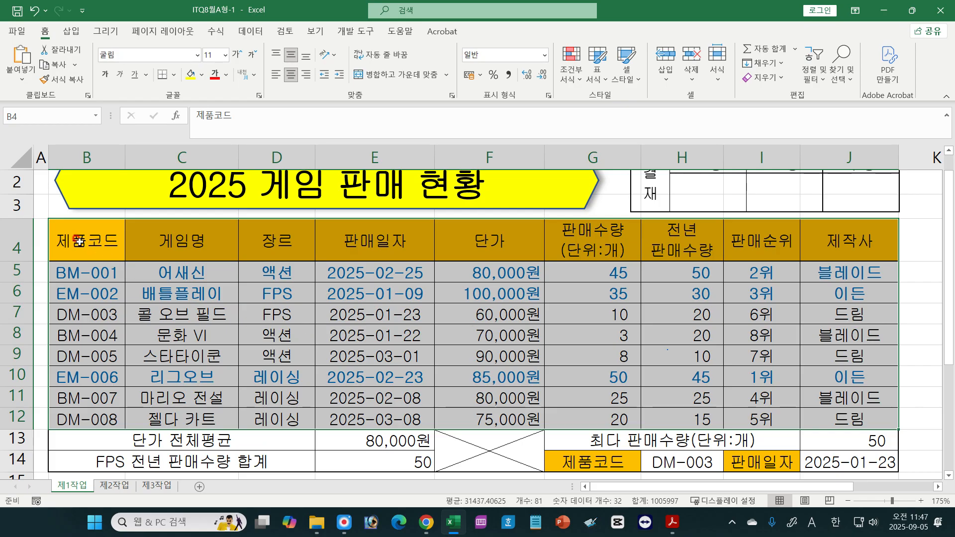
# Create a pivot table from the selected range, placing it on the existing 제3작업 sheet at cell B2.
pyautogui.click(71, 32)
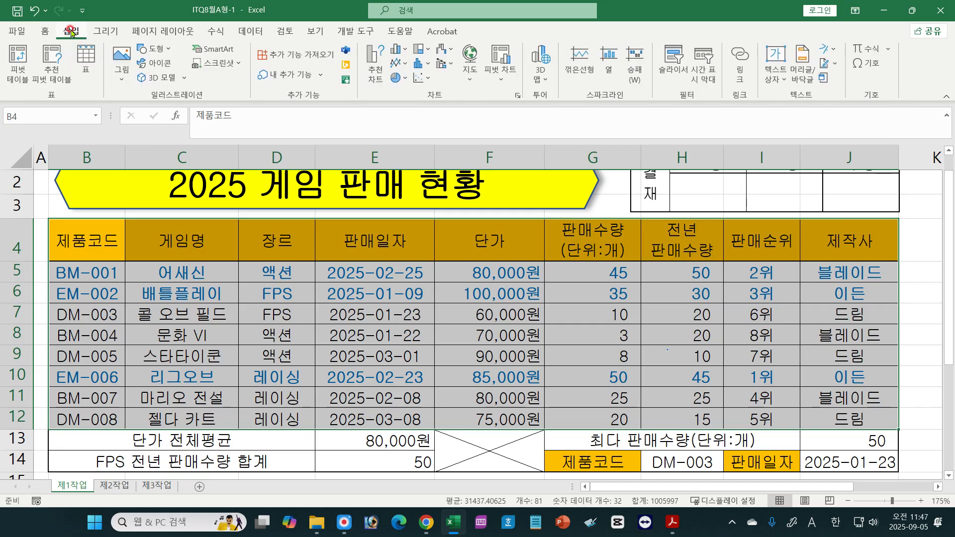
pyautogui.click(17, 65)
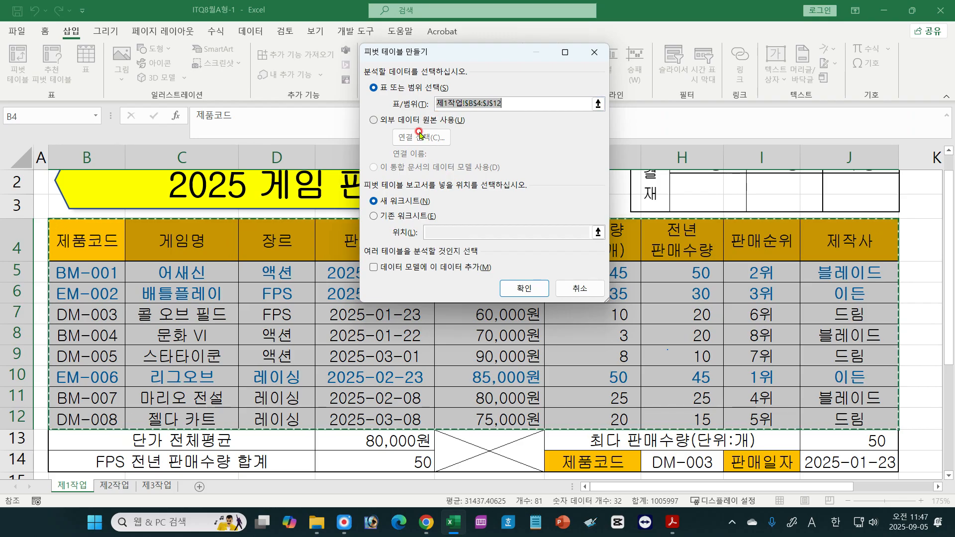
pyautogui.moveTo(89, 238); pyautogui.dragTo(826, 420)
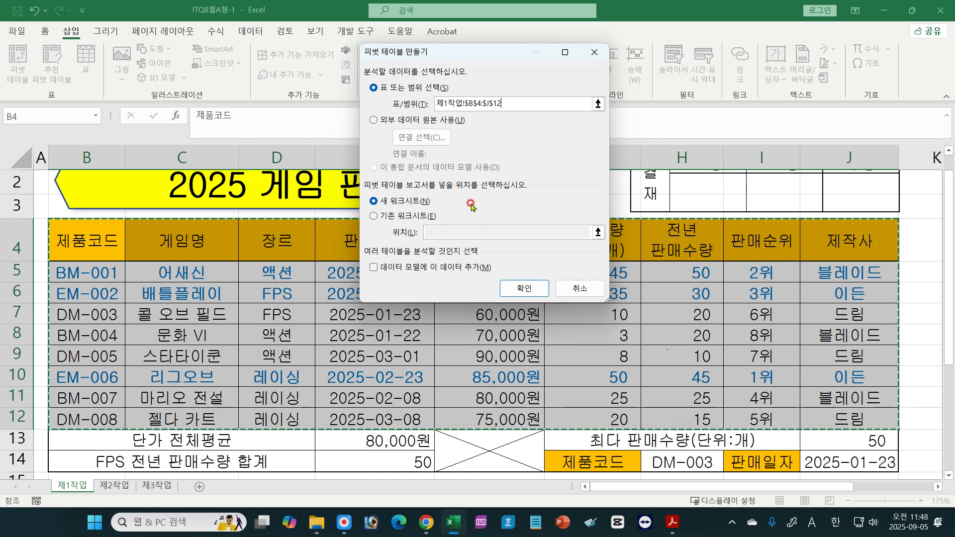
pyautogui.click(373, 217)
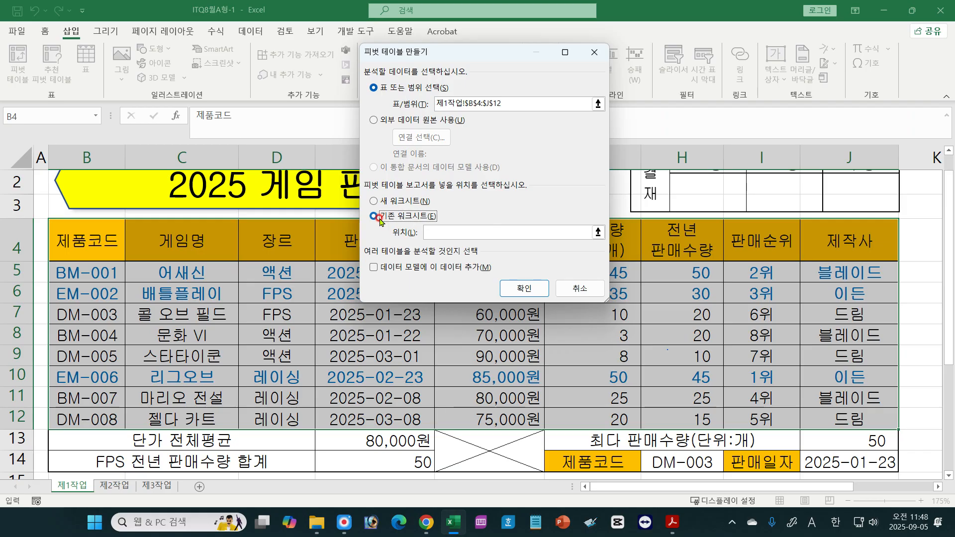
pyautogui.click(157, 485)
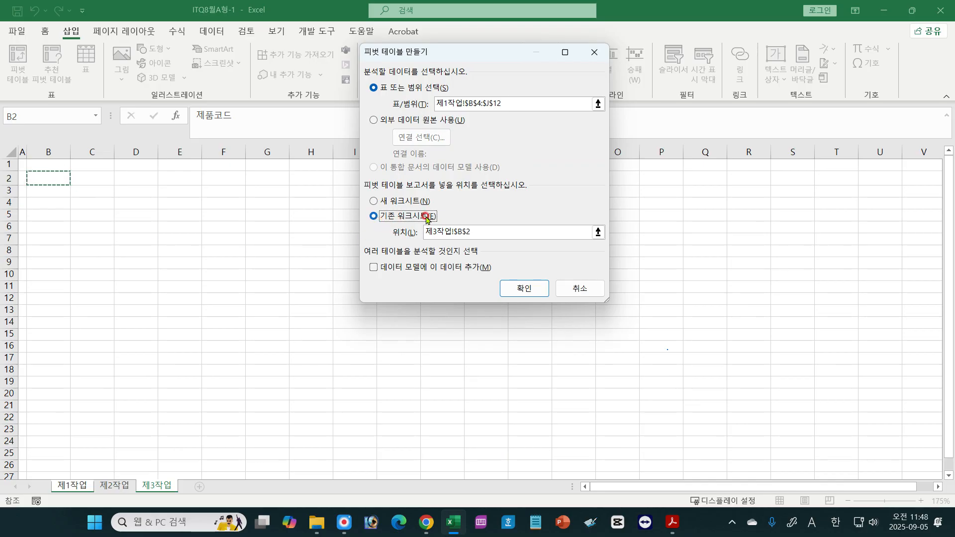
pyautogui.click(425, 232)
pyautogui.click(524, 289)
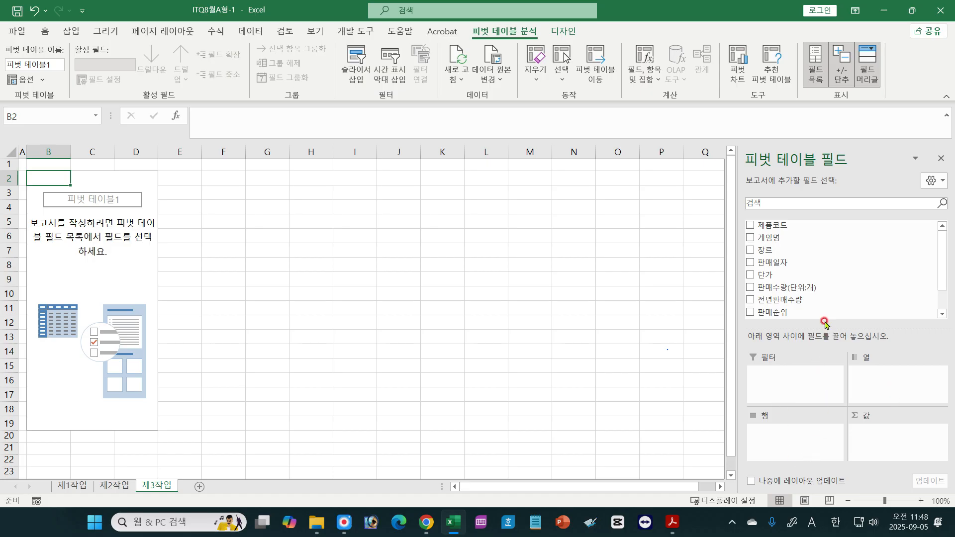
# Lay out the pivot table with 단가 as rows, 장르 as columns, and 게임명 and 판매수량(단위:개) as values.
pyautogui.moveTo(772, 277); pyautogui.dragTo(778, 437)
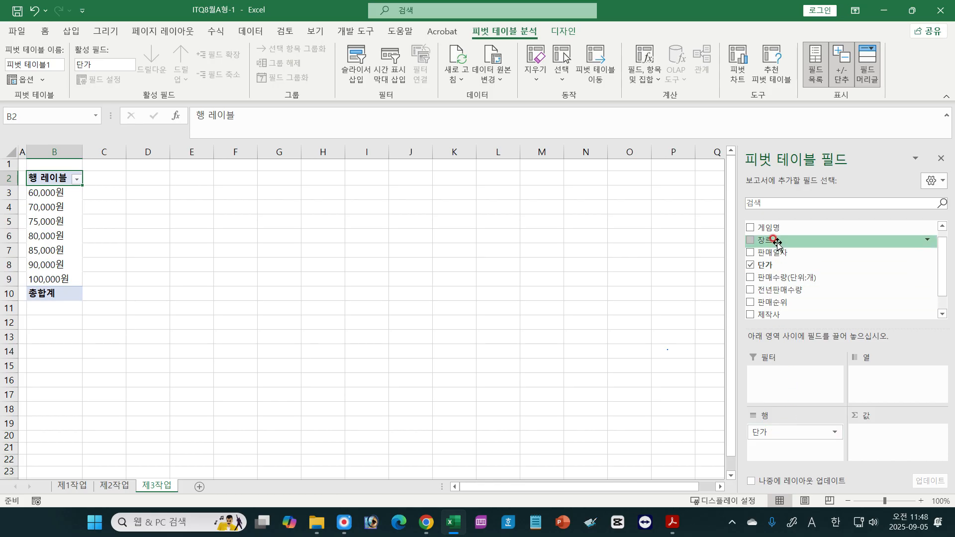
pyautogui.moveTo(777, 243); pyautogui.dragTo(878, 374)
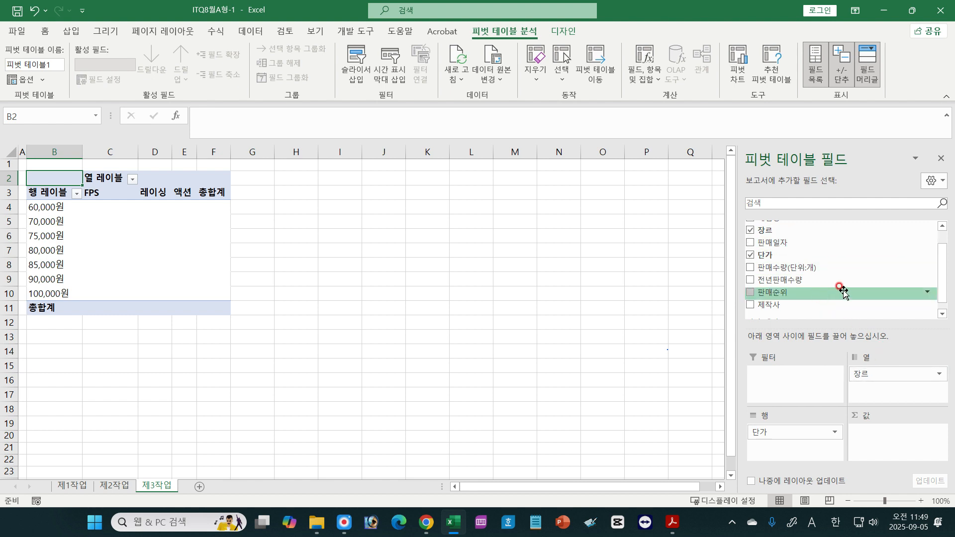
pyautogui.scroll(1, 930, 266)
pyautogui.moveTo(769, 228); pyautogui.dragTo(868, 430)
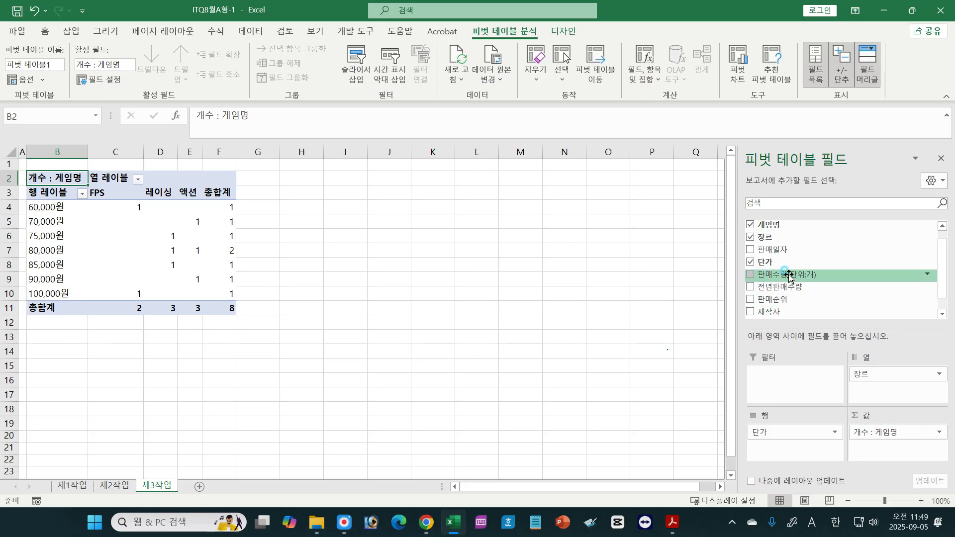
pyautogui.moveTo(789, 275); pyautogui.dragTo(848, 441)
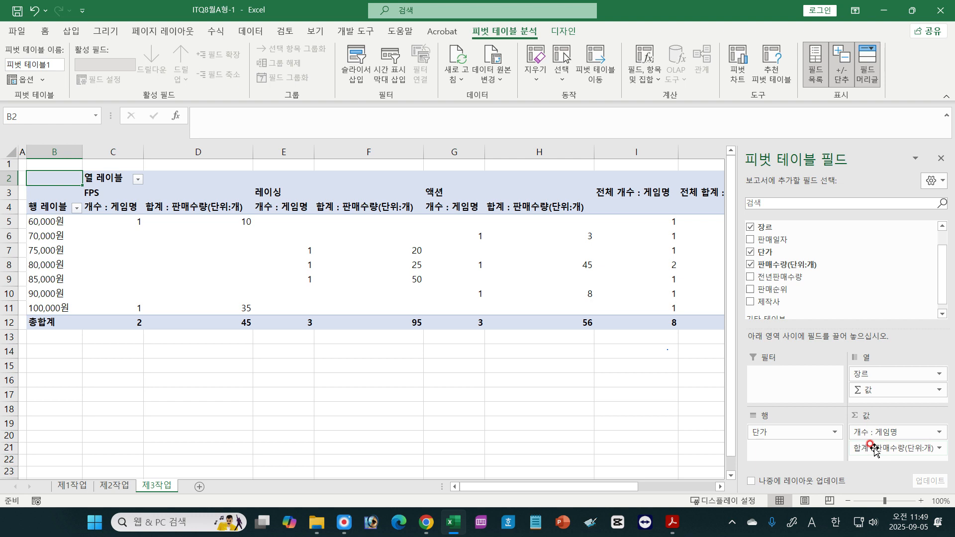
# Change the summary calculation of the 판매수량(단위:개) value field to average (평균).
pyautogui.click(874, 448)
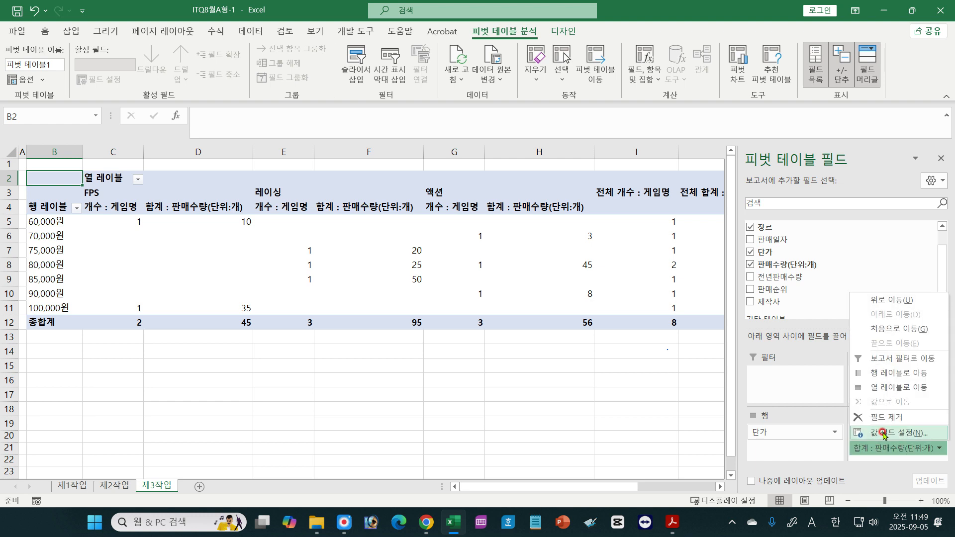
pyautogui.click(883, 434)
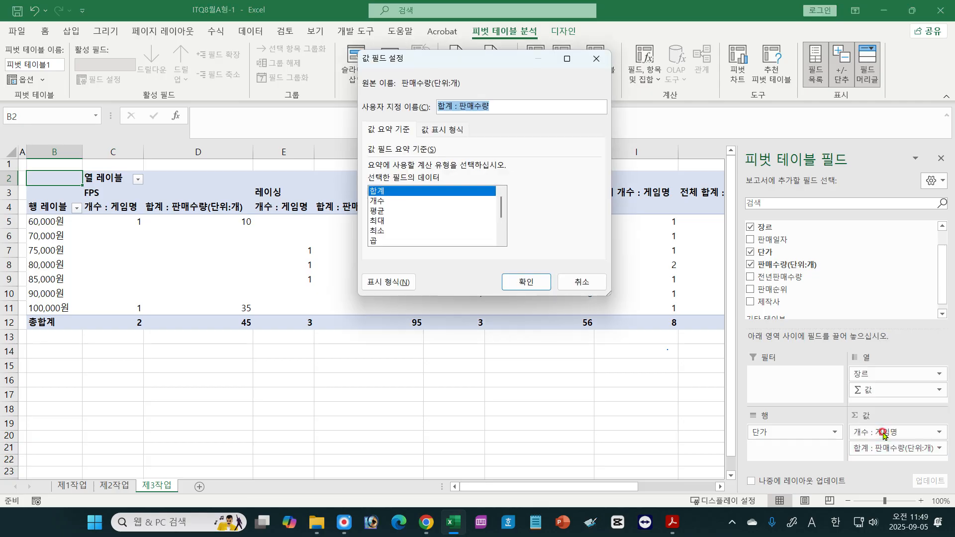
pyautogui.click(376, 211)
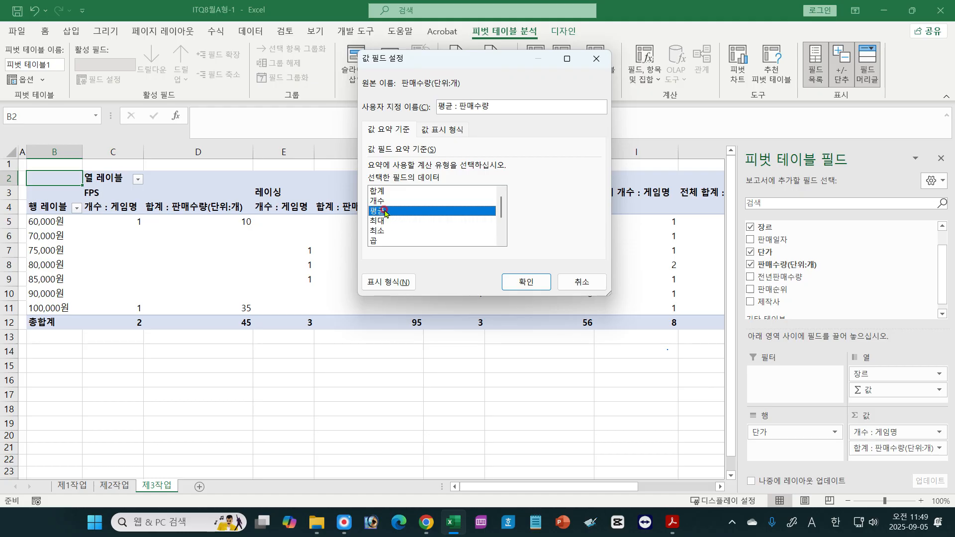
pyautogui.click(537, 284)
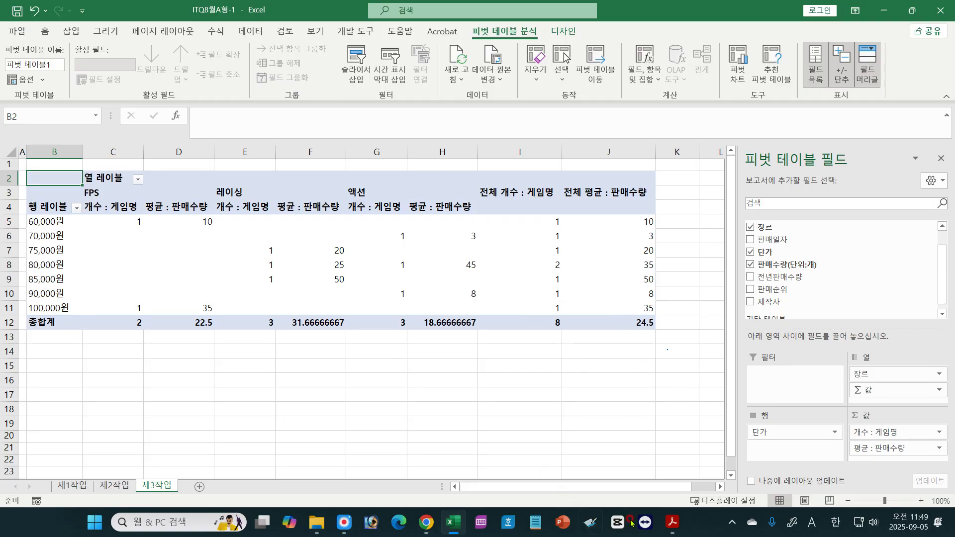
# Check the exam PDF's output layout and set the average field's custom name to 평균 : 판매수량(단위:개).
pyautogui.moveTo(673, 522)
pyautogui.click(615, 476)
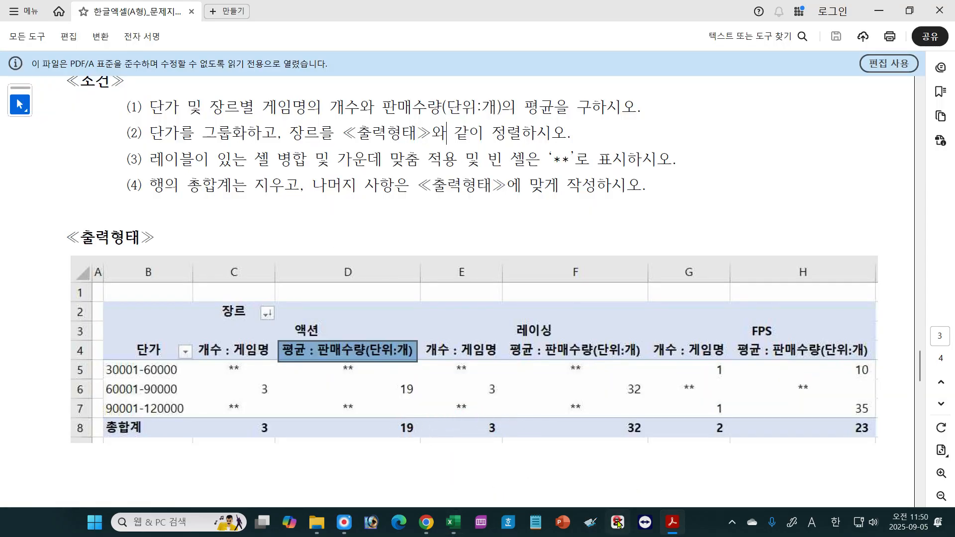
pyautogui.click(453, 522)
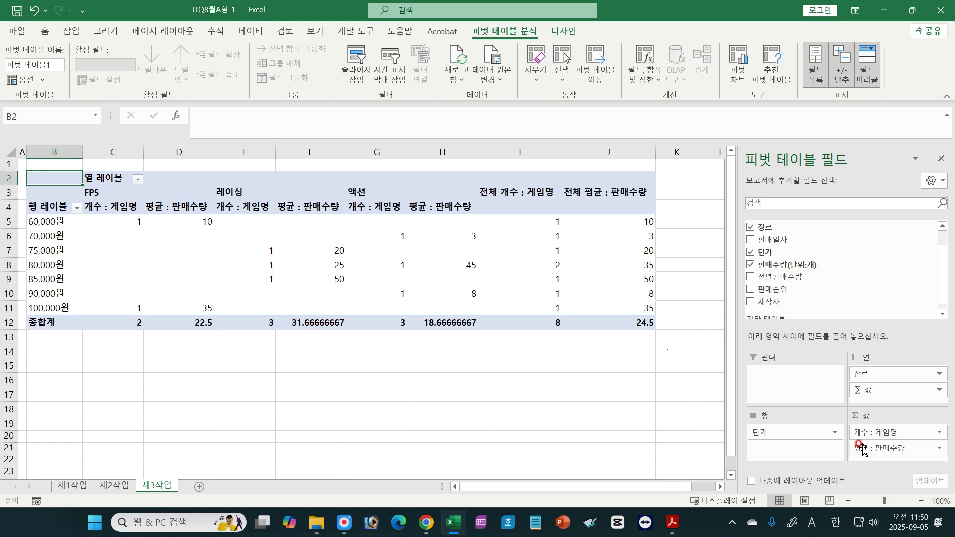
pyautogui.moveTo(862, 450); pyautogui.dragTo(333, 342)
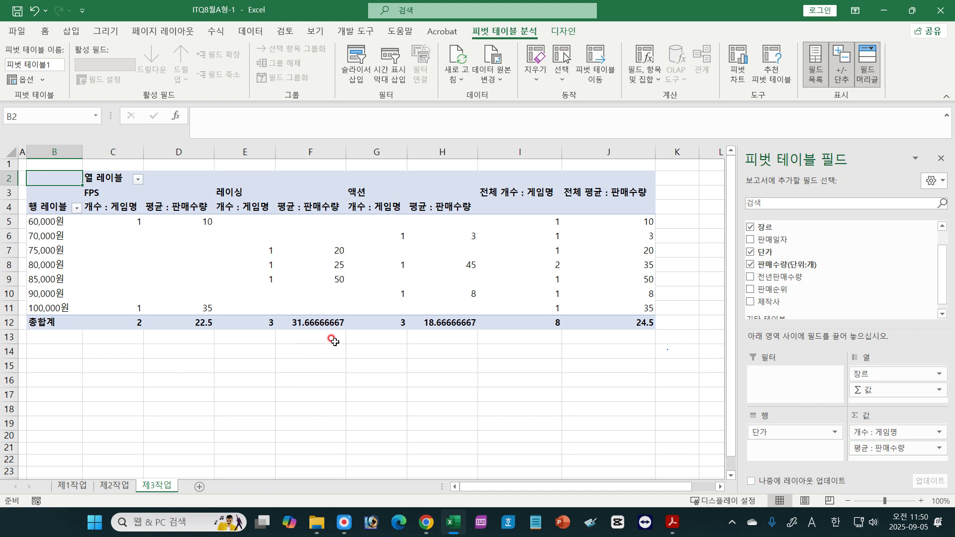
pyautogui.moveTo(333, 341); pyautogui.dragTo(876, 451)
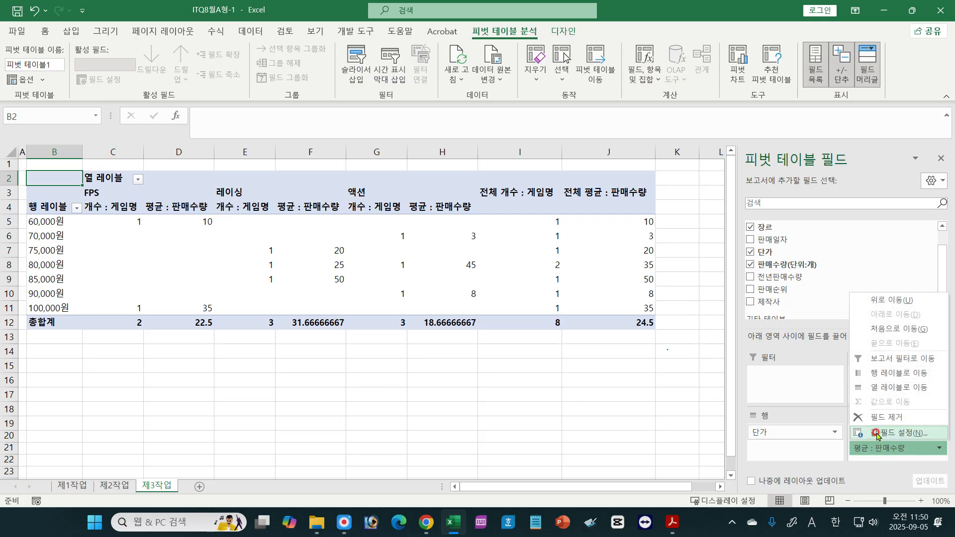
pyautogui.click(877, 436)
pyautogui.click(405, 211)
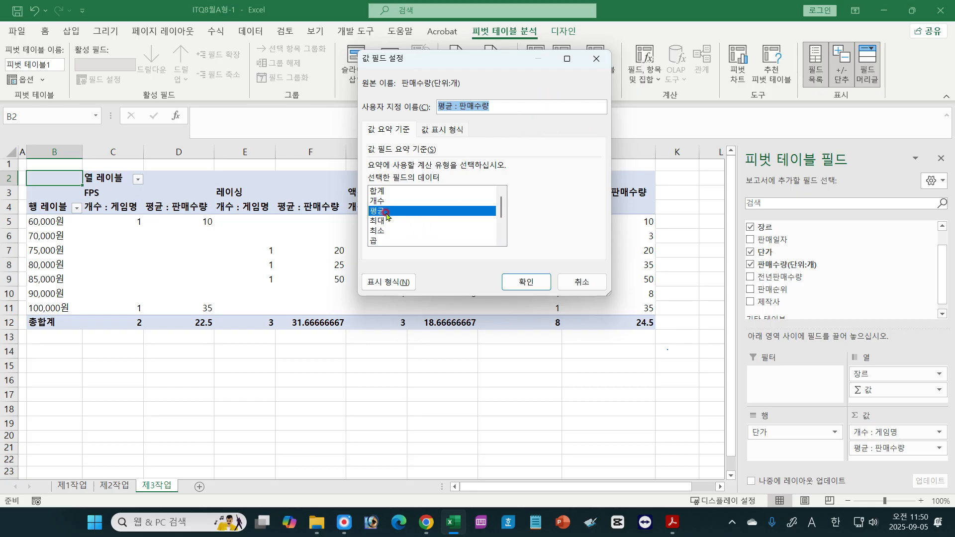
pyautogui.click(495, 106)
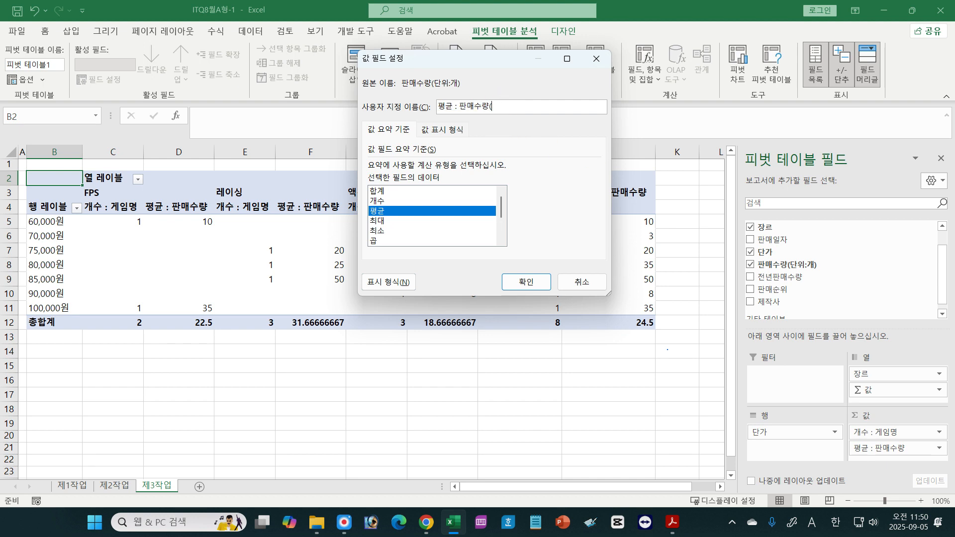
pyautogui.write('(ㄷㅏㄴㅇ')
# Format the average field's numbers as accounting (회계) with 0 decimal places and no currency symbol (없음), and apply the field settings.
pyautogui.click(388, 283)
pyautogui.click(337, 96)
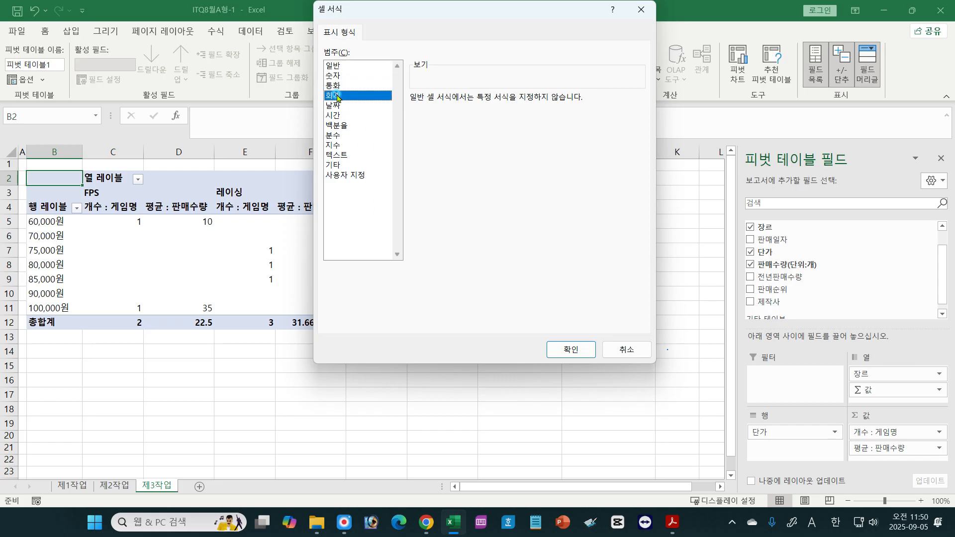
pyautogui.click(450, 118)
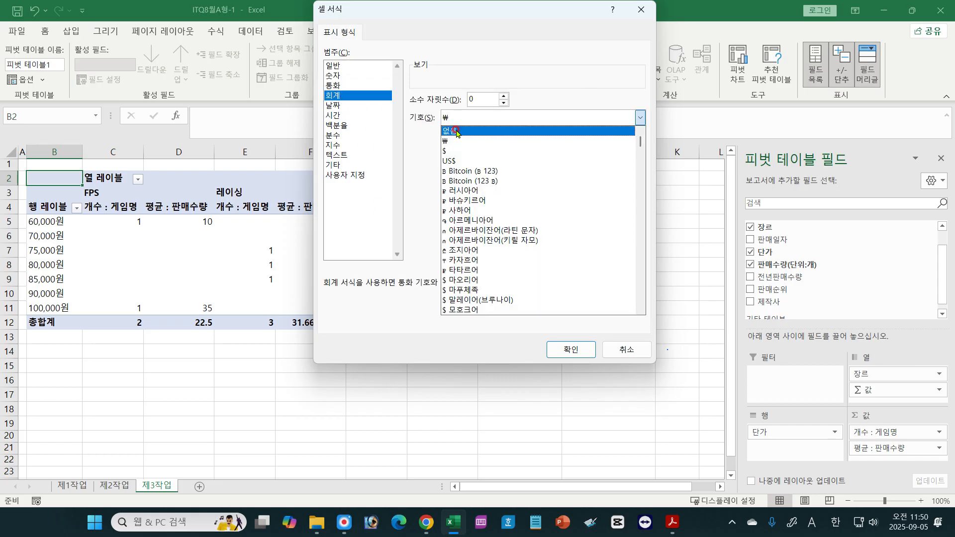
pyautogui.click(456, 131)
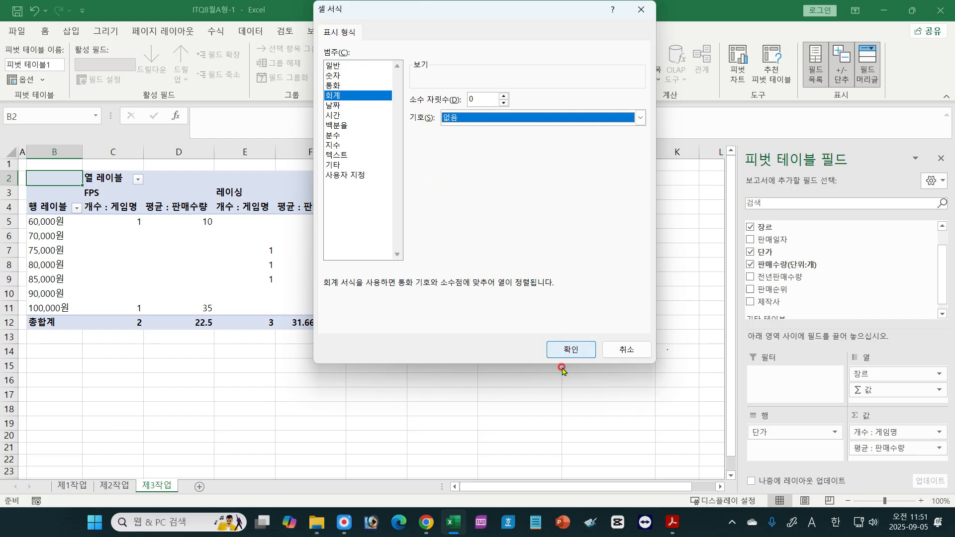
pyautogui.click(560, 350)
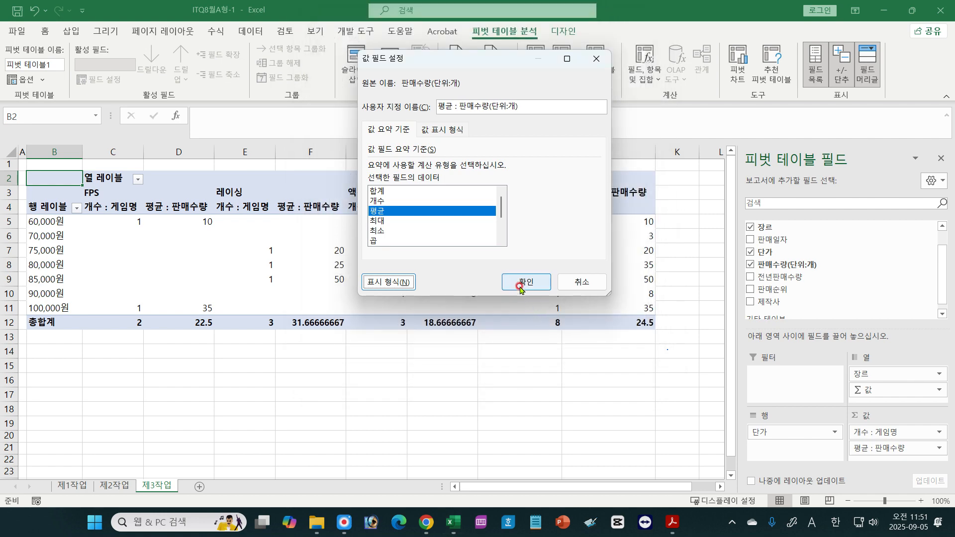
pyautogui.click(518, 284)
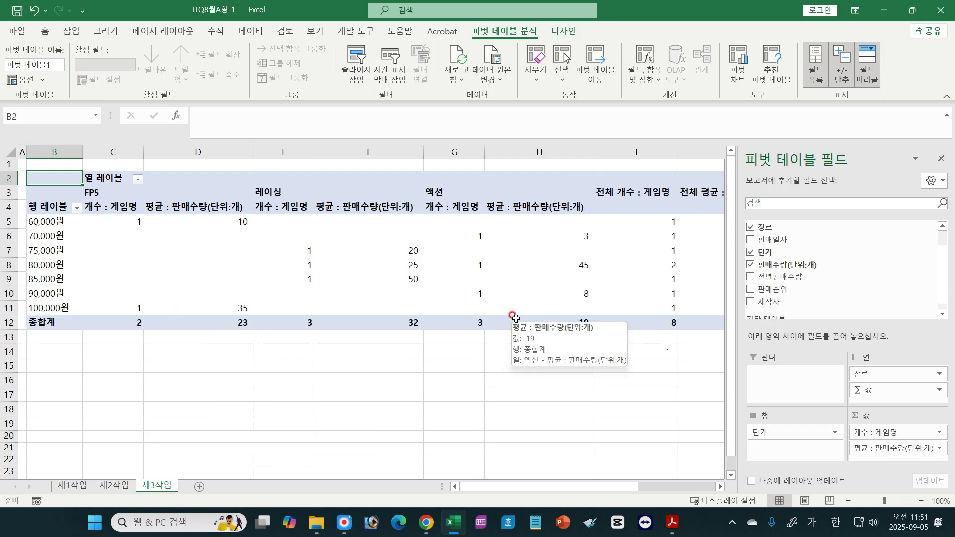
# Examine the 단가 grouping ranges in the row labels of the exam PDF's output layout.
pyautogui.click(672, 523)
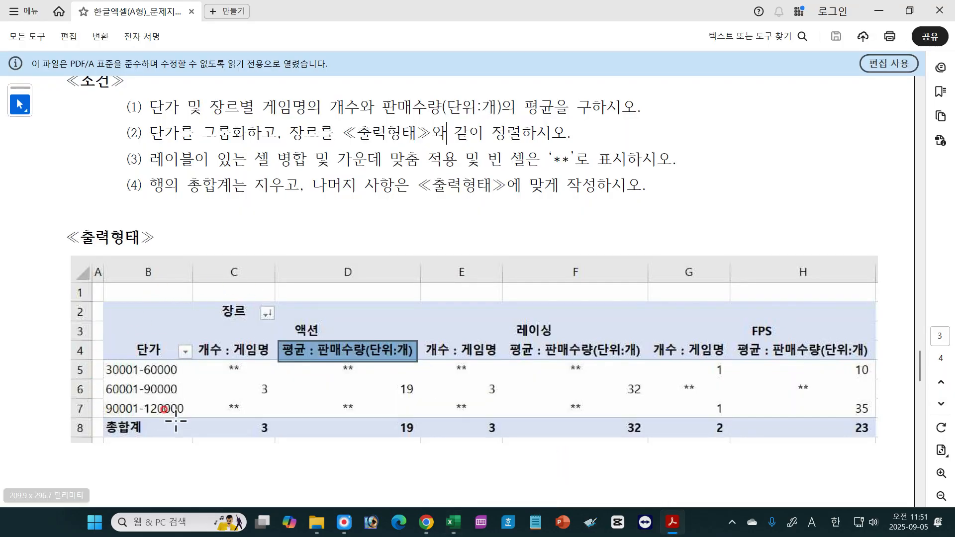
pyautogui.click(453, 522)
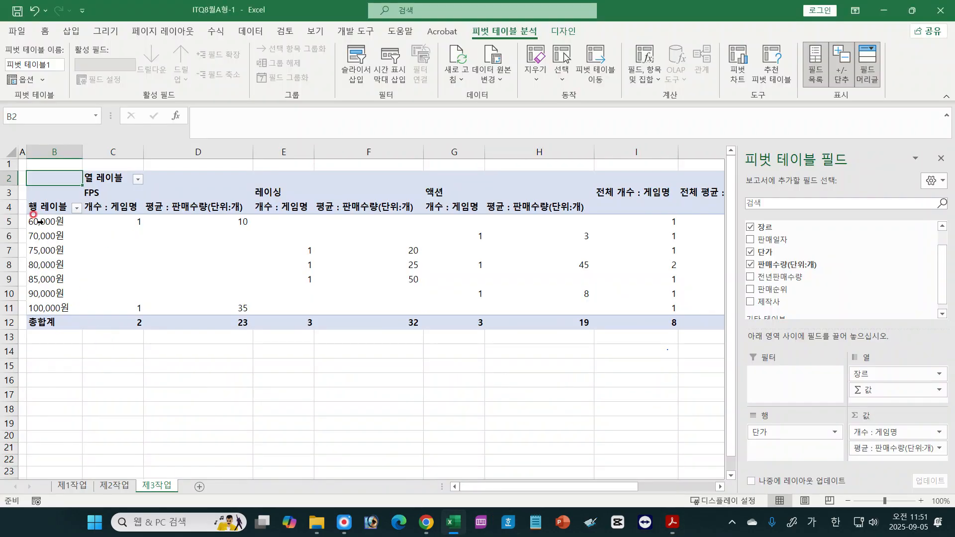
pyautogui.click(673, 522)
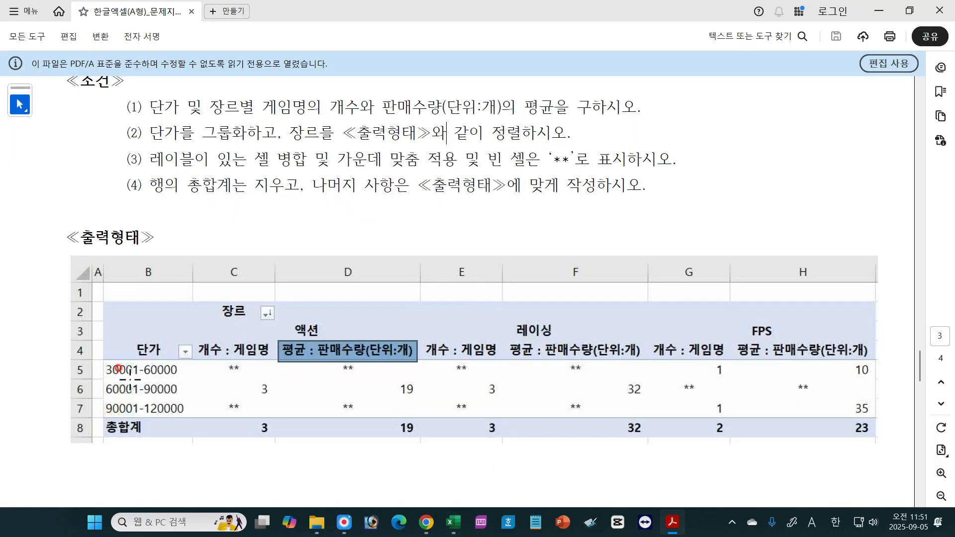
pyautogui.moveTo(102, 359); pyautogui.dragTo(190, 421)
pyautogui.click(131, 378)
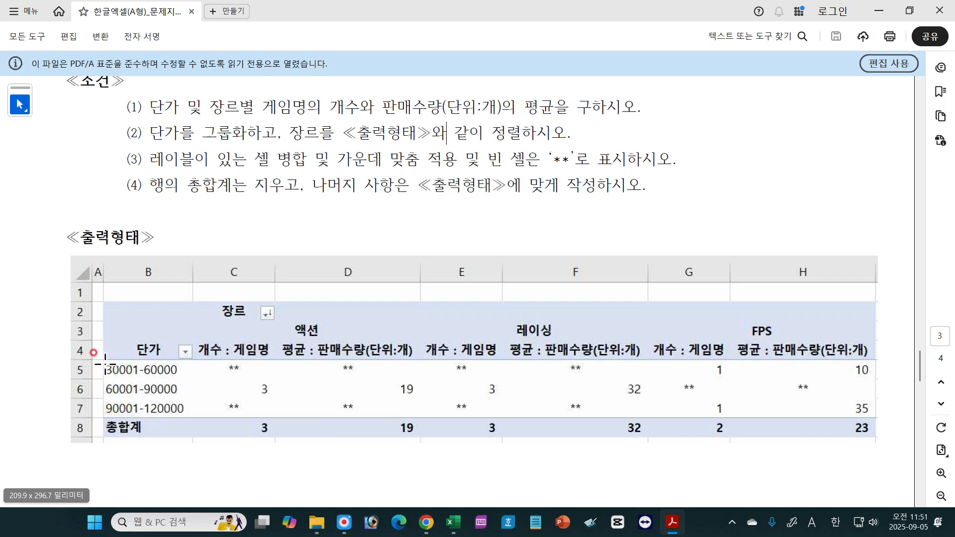
pyautogui.moveTo(105, 364); pyautogui.dragTo(192, 416)
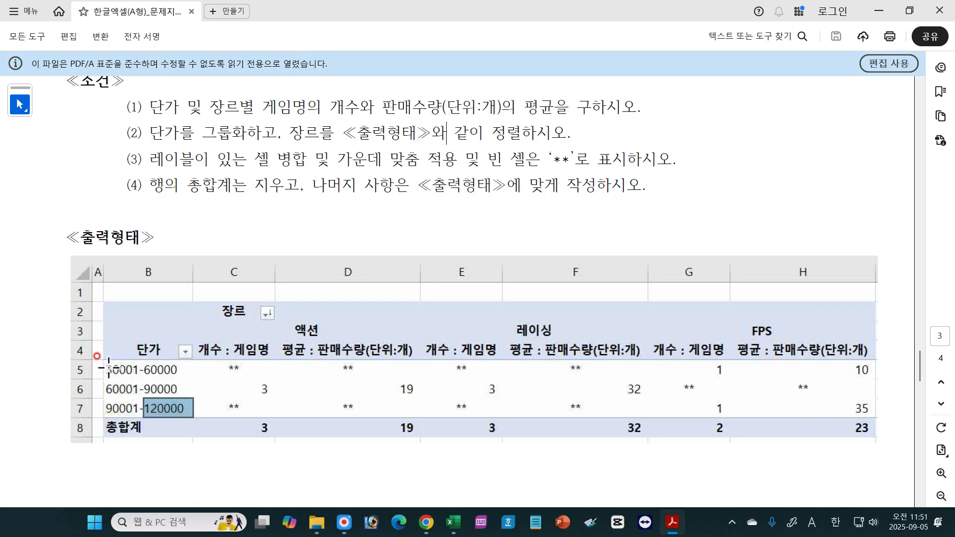
# Switch to Excel and group the 단가 row labels from 30001 to 120000 in intervals of 30000.
pyautogui.click(453, 522)
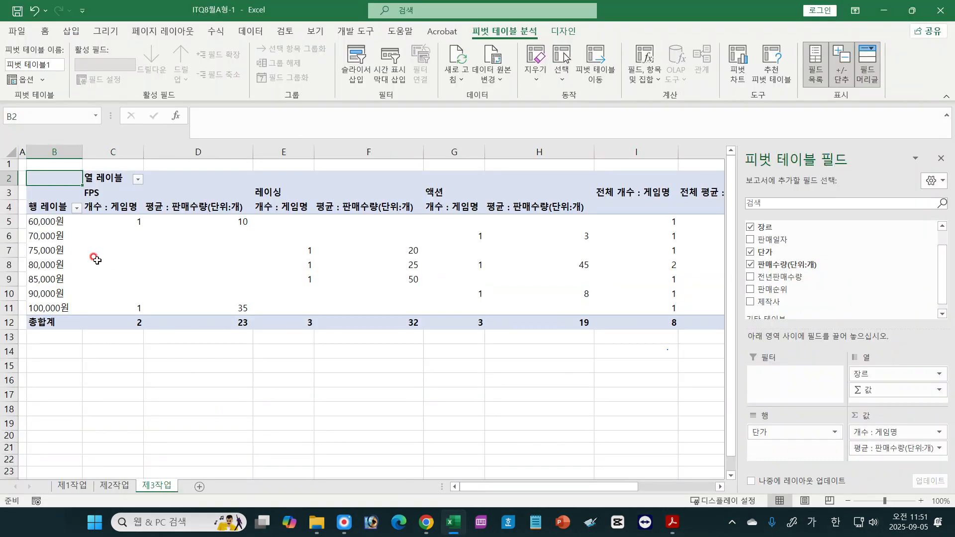
pyautogui.click(51, 222)
pyautogui.click(51, 222)
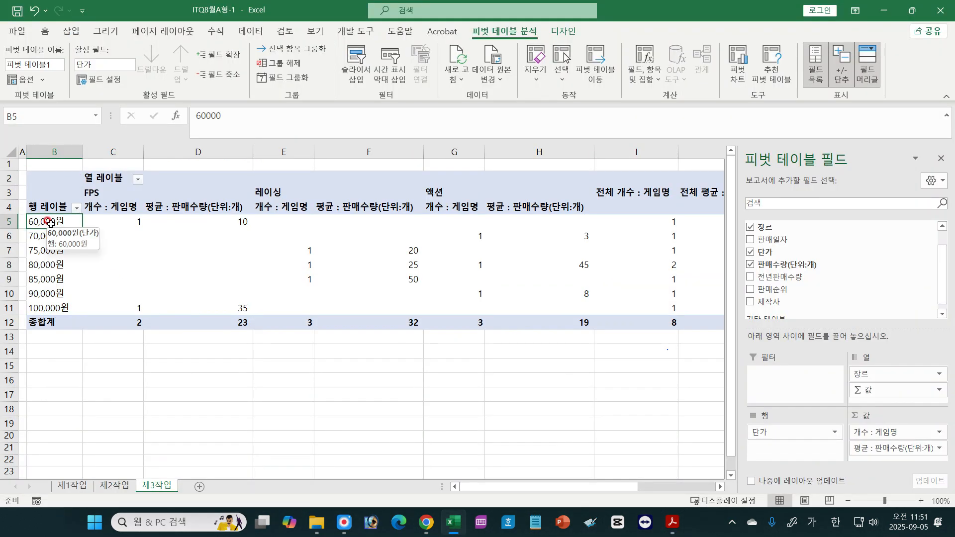
pyautogui.rightClick(51, 222)
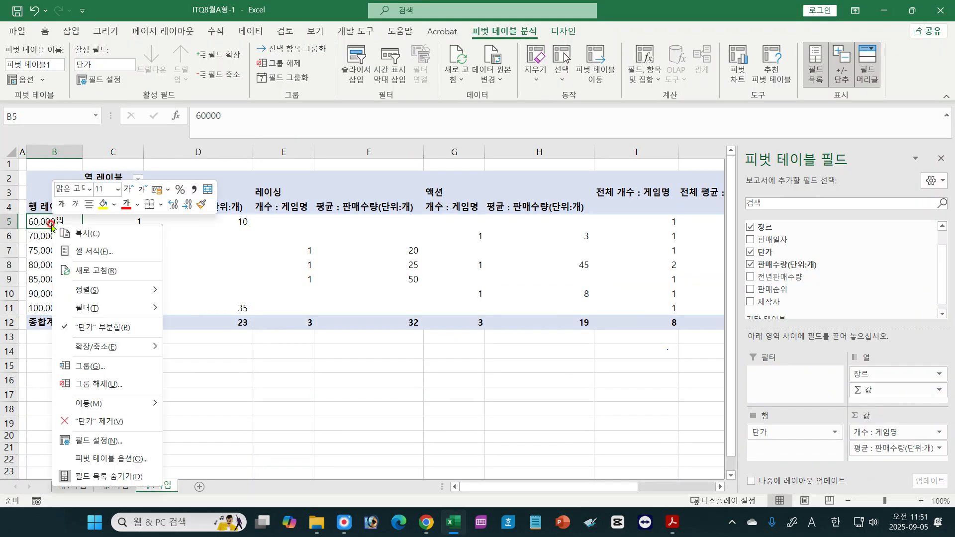
pyautogui.click(85, 366)
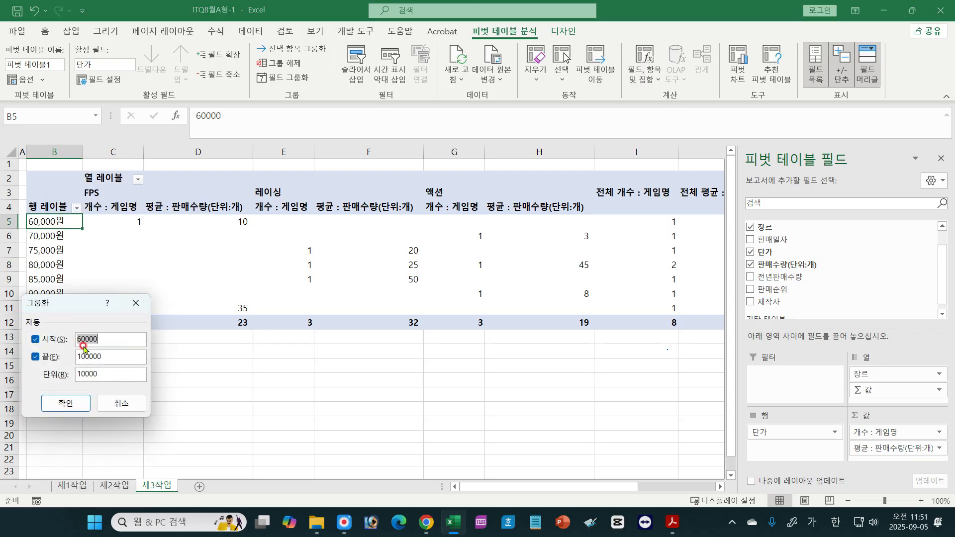
pyautogui.write('3')
pyautogui.click(102, 357)
pyautogui.moveTo(104, 356); pyautogui.dragTo(67, 356)
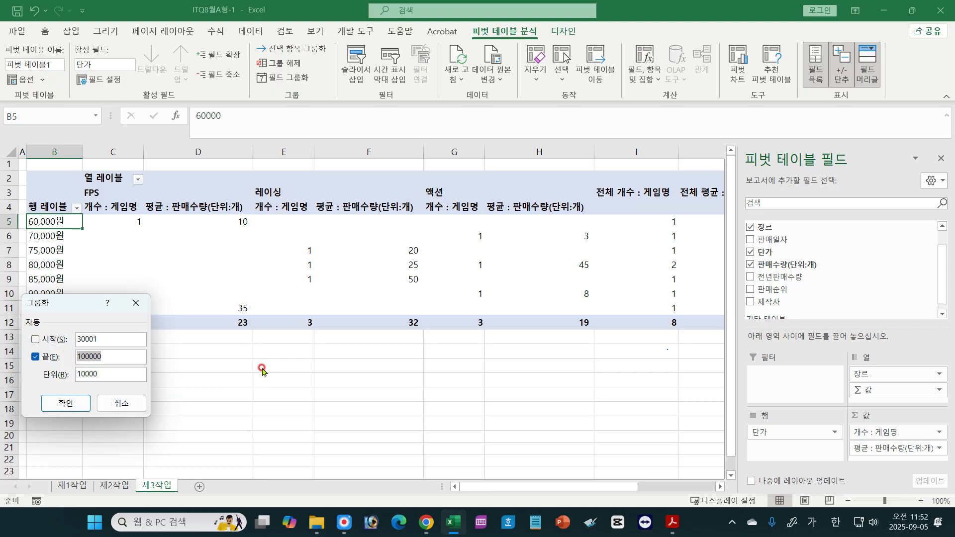
pyautogui.write('12')
pyautogui.moveTo(99, 375); pyautogui.dragTo(59, 375)
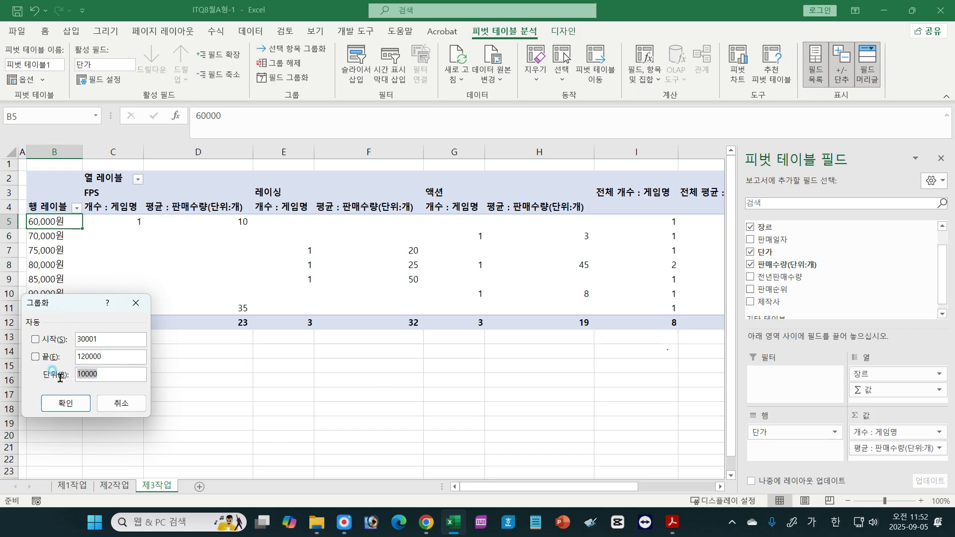
pyautogui.write('3')
pyautogui.click(64, 404)
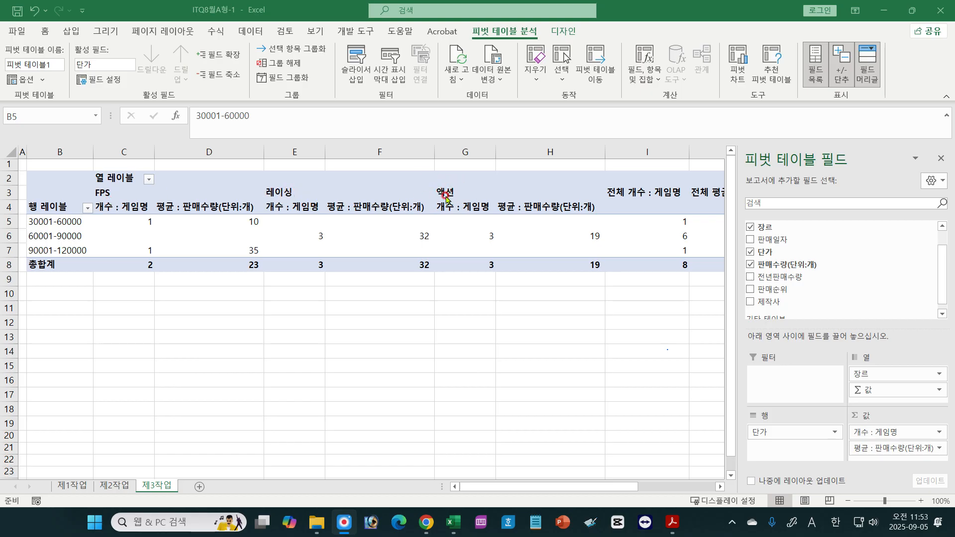
# Check the genre order in the exam PDF's output layout and sort the 장르 column labels in descending text order.
pyautogui.click(673, 522)
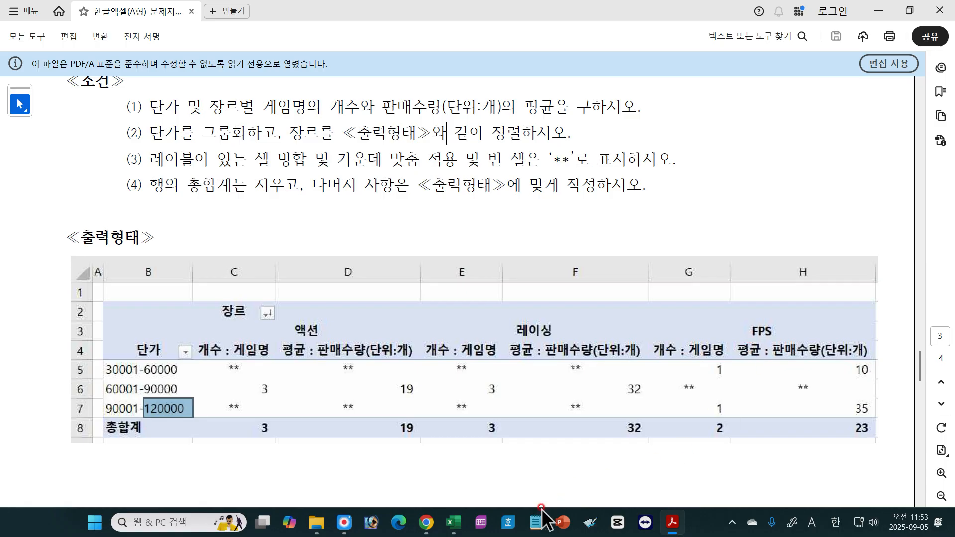
pyautogui.click(453, 529)
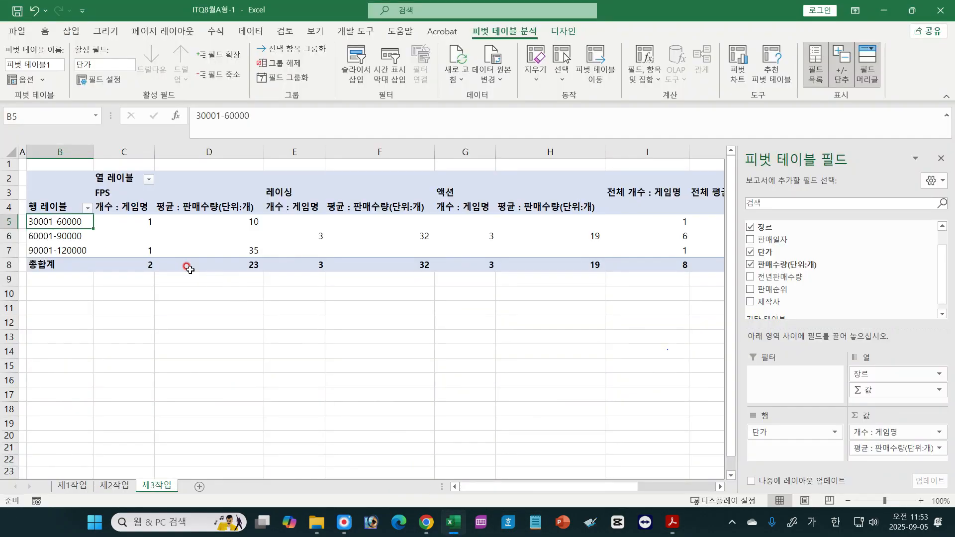
pyautogui.click(149, 180)
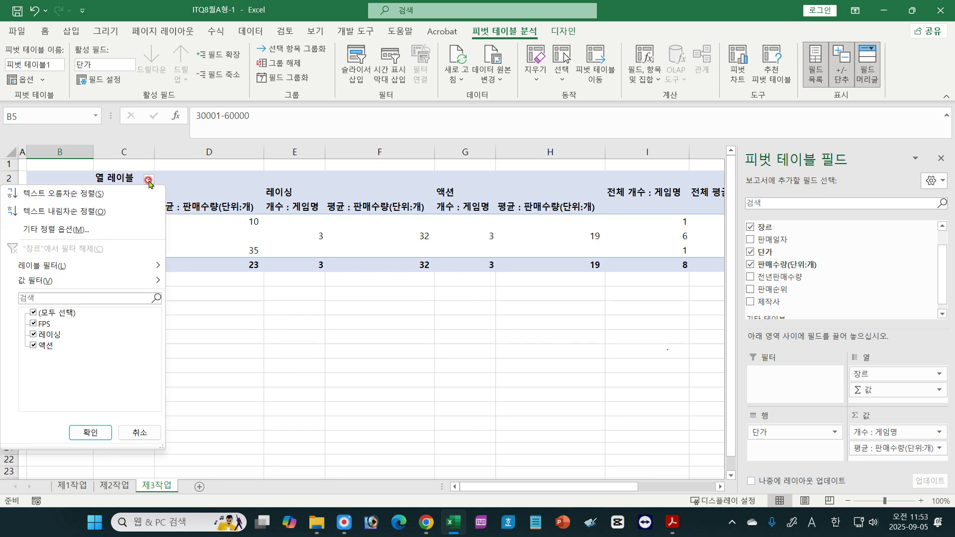
pyautogui.click(76, 212)
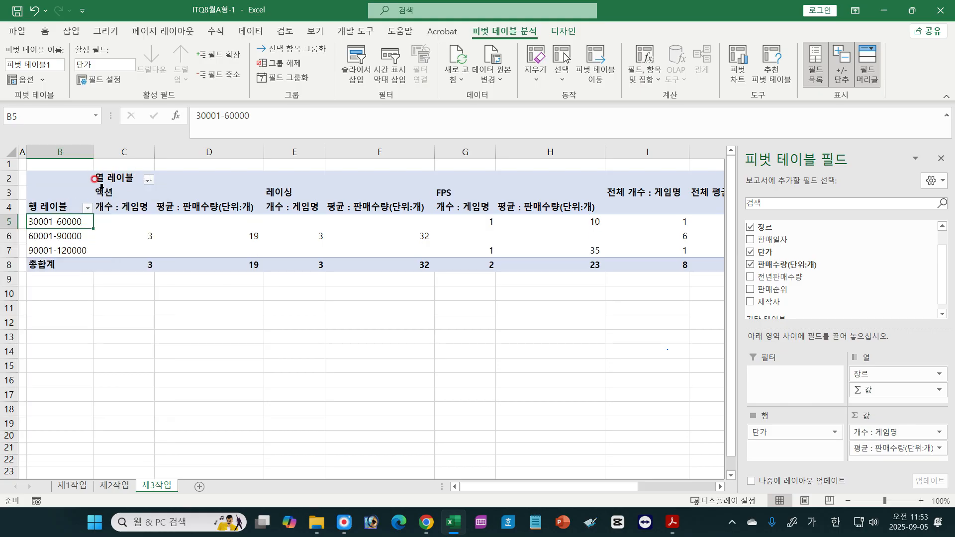
pyautogui.click(147, 179)
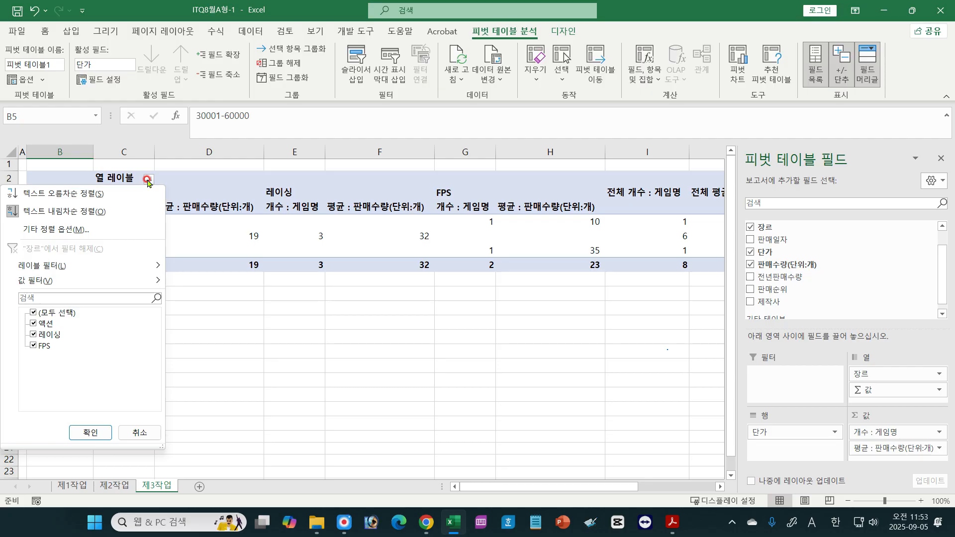
pyautogui.click(85, 212)
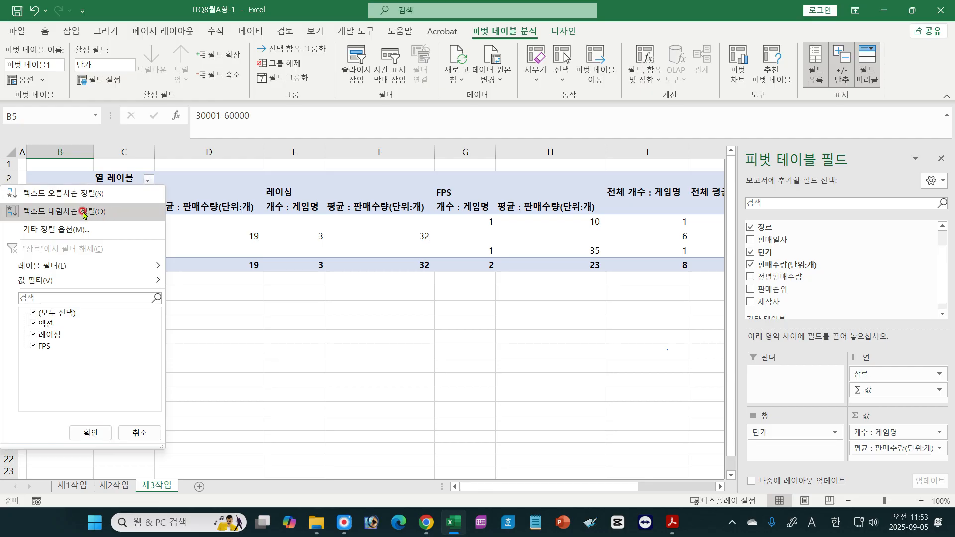
pyautogui.click(84, 212)
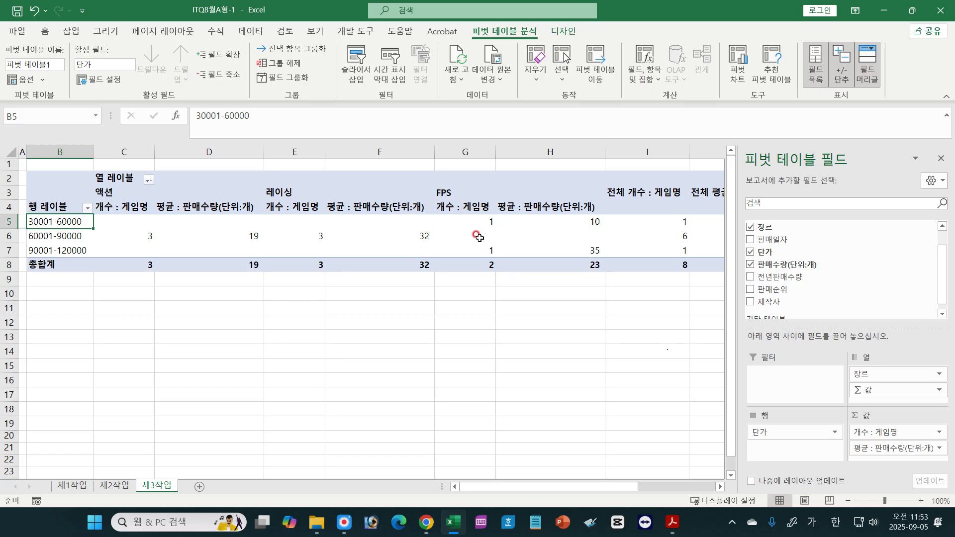
# Examine the pivot table's row grand total columns and the empty value cells in the 단가 group rows.
pyautogui.click(720, 487)
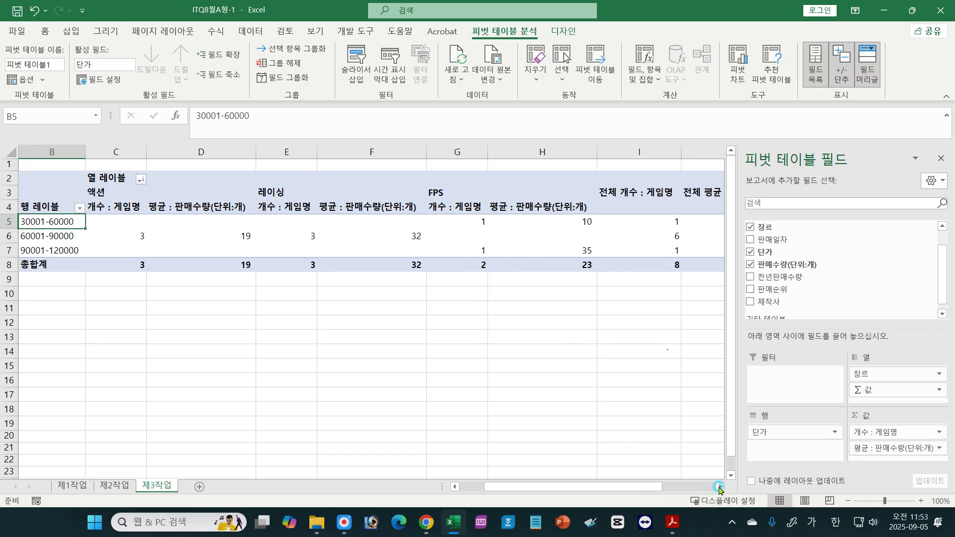
pyautogui.click(720, 487)
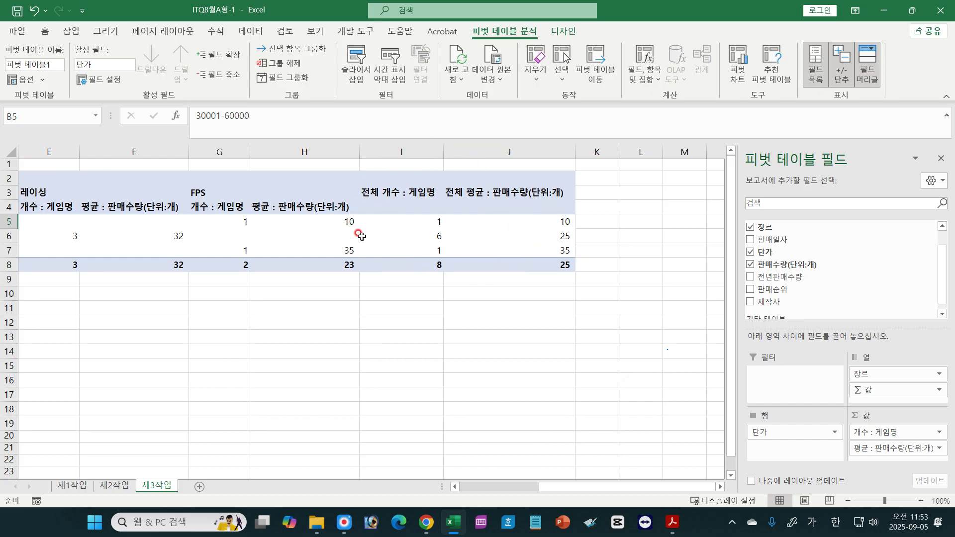
pyautogui.moveTo(603, 487); pyautogui.dragTo(527, 496)
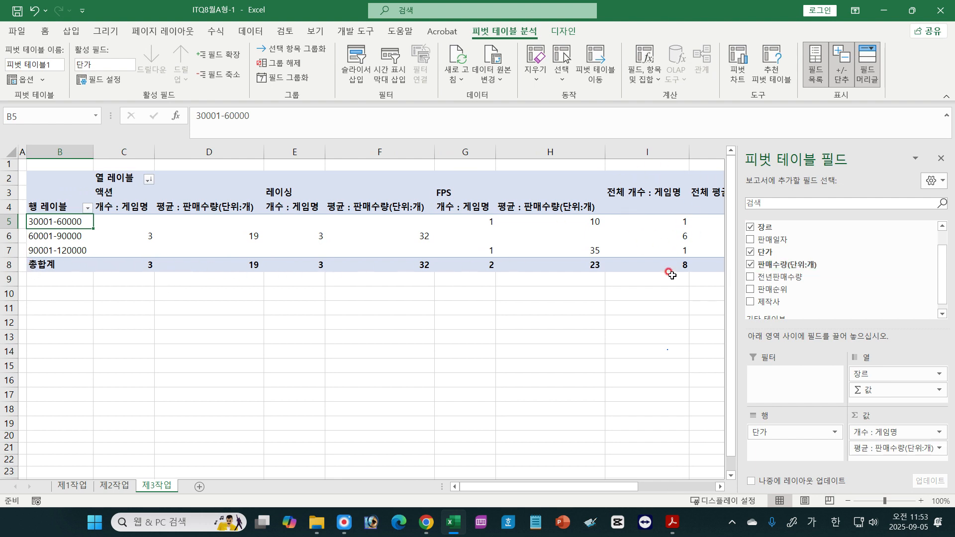
pyautogui.click(27, 218)
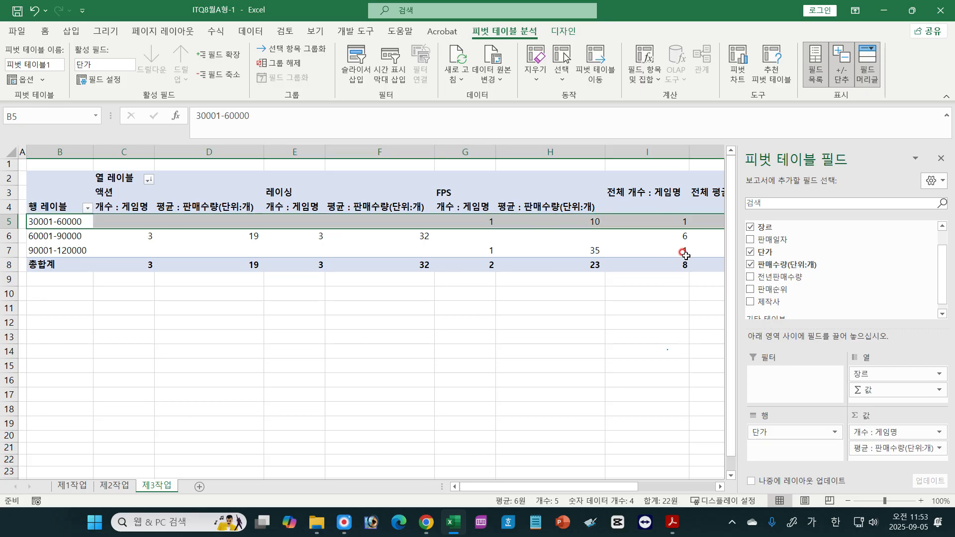
pyautogui.click(391, 242)
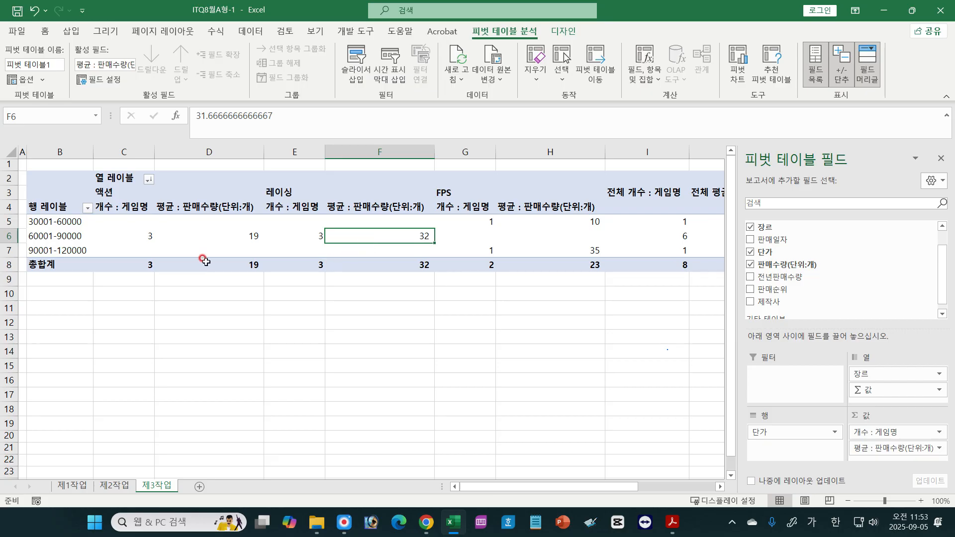
pyautogui.click(129, 219)
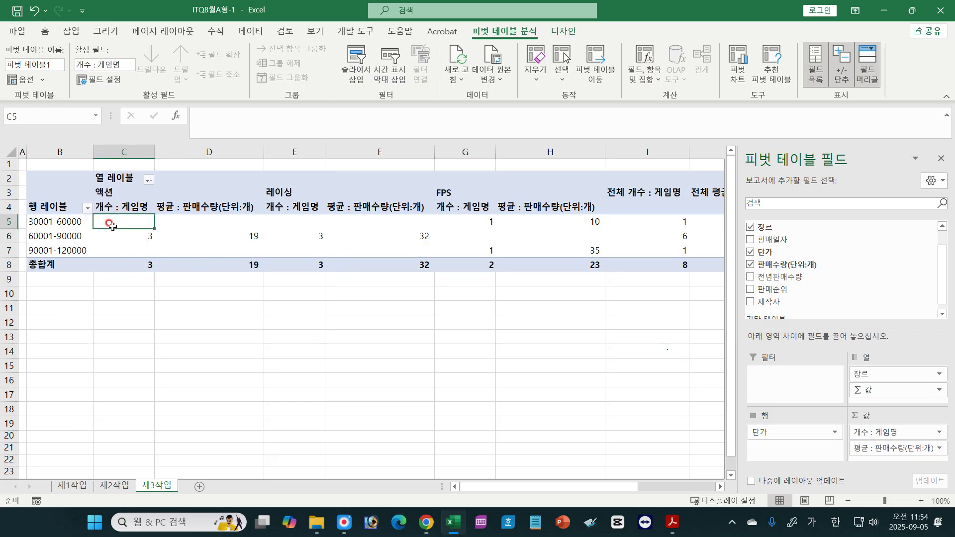
pyautogui.click(114, 251)
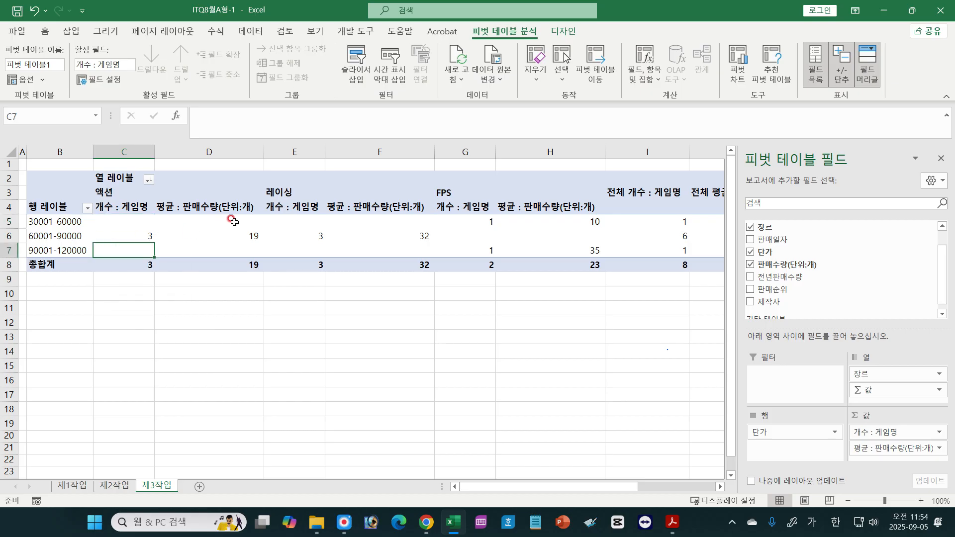
pyautogui.click(221, 250)
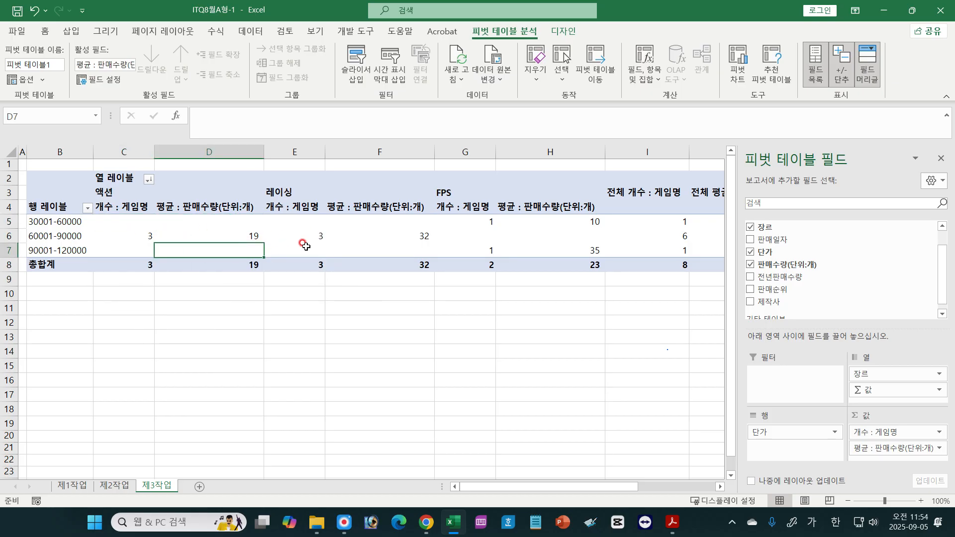
pyautogui.click(269, 248)
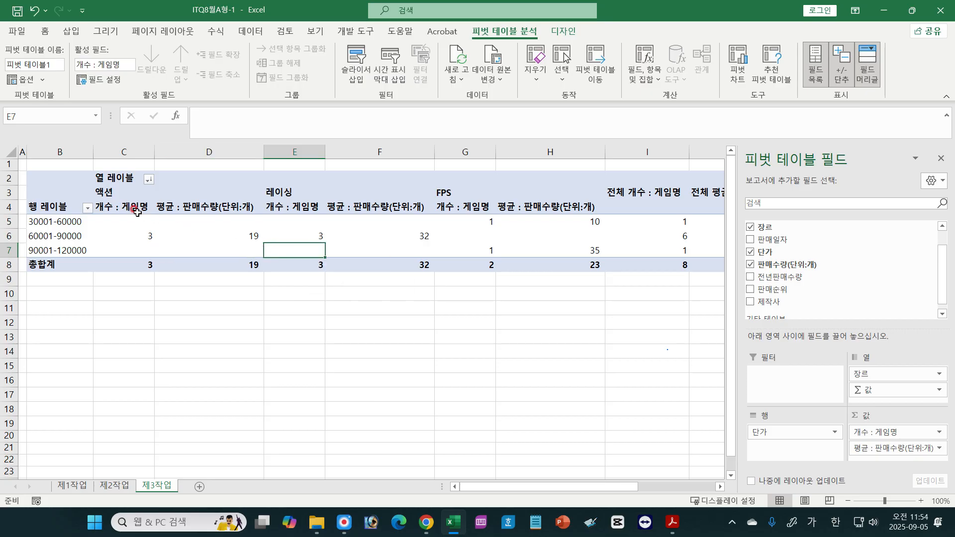
# Try to merge and center the 액션 label across cells C3:D3.
pyautogui.click(105, 193)
pyautogui.moveTo(157, 194)
pyautogui.mouseDown()
pyautogui.moveTo(192, 192)
pyautogui.moveTo(115, 194)
pyautogui.moveTo(168, 193)
pyautogui.moveTo(139, 192)
pyautogui.mouseUp()
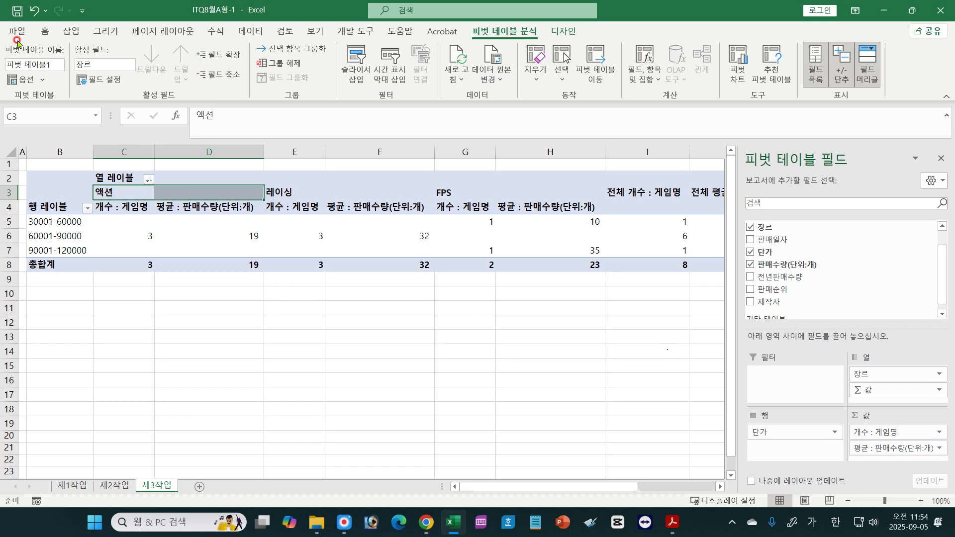
pyautogui.click(44, 31)
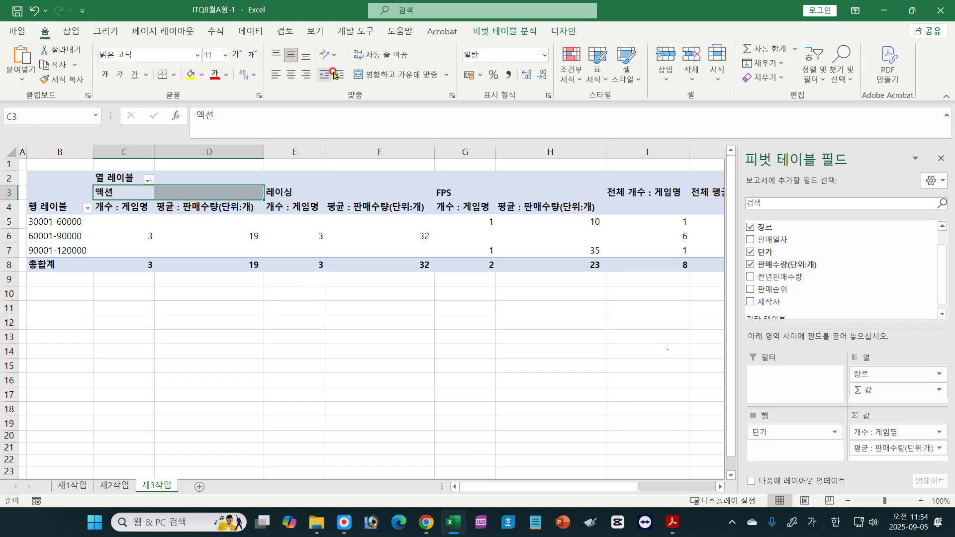
pyautogui.click(396, 76)
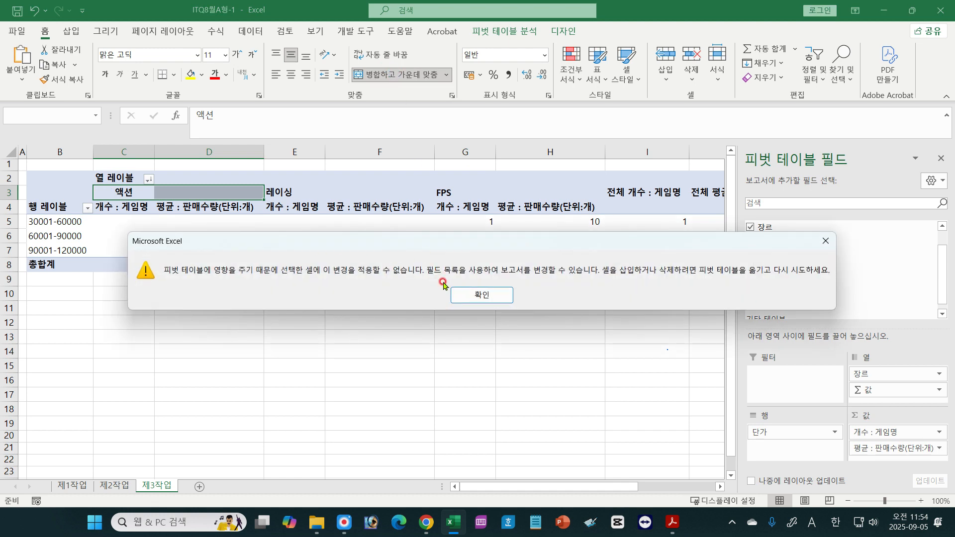
pyautogui.click(468, 295)
pyautogui.click(213, 223)
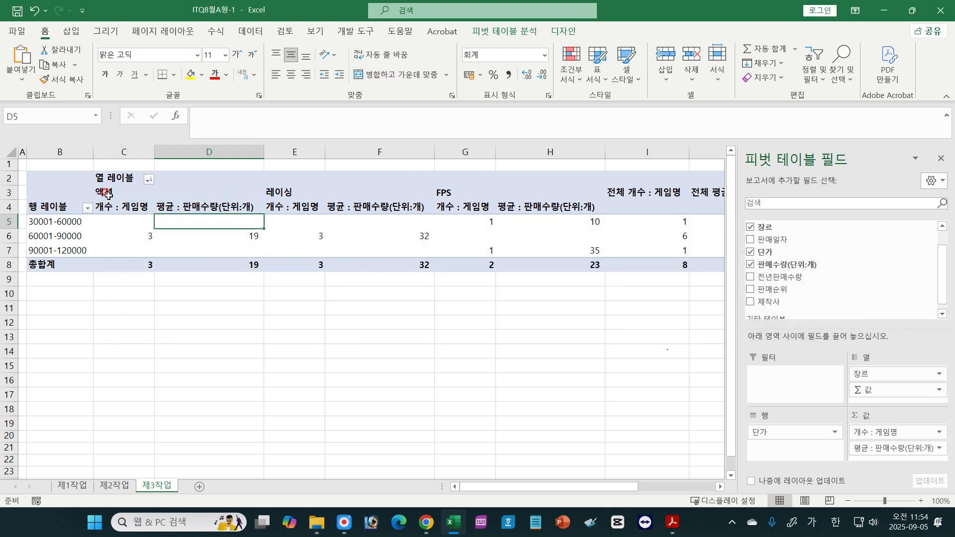
pyautogui.moveTo(108, 195); pyautogui.dragTo(171, 193)
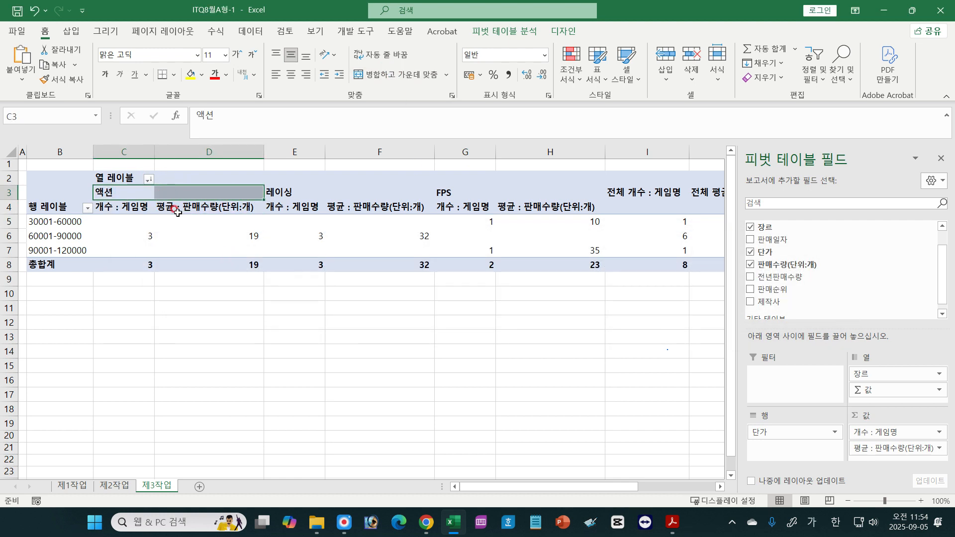
pyautogui.click(256, 231)
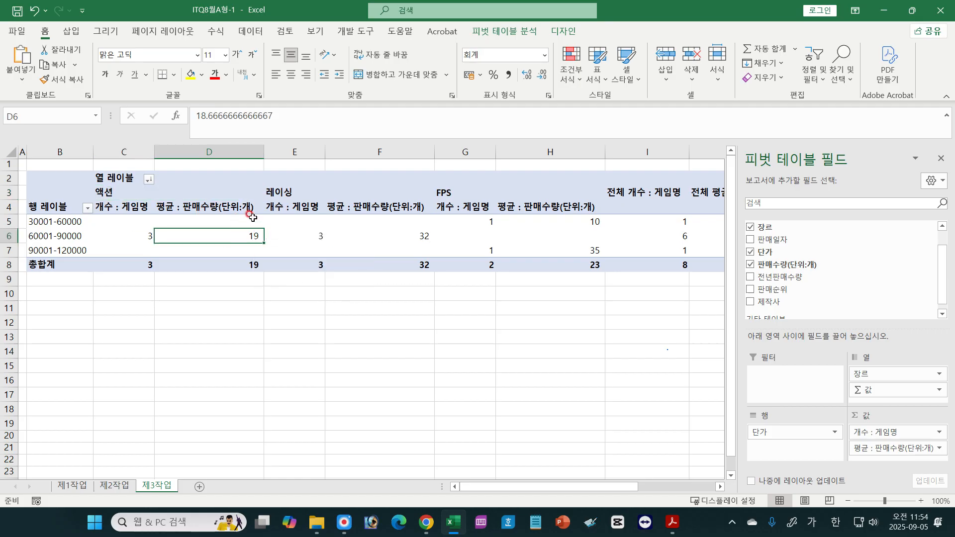
# In the PivotTable options, show empty cells as ** and enable merging and centering of cells with labels.
pyautogui.rightClick(252, 219)
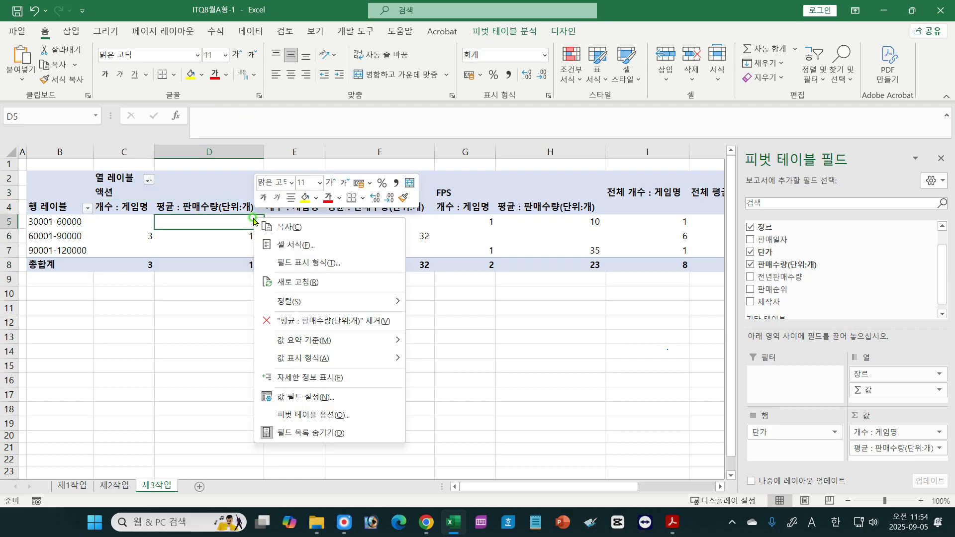
pyautogui.click(282, 417)
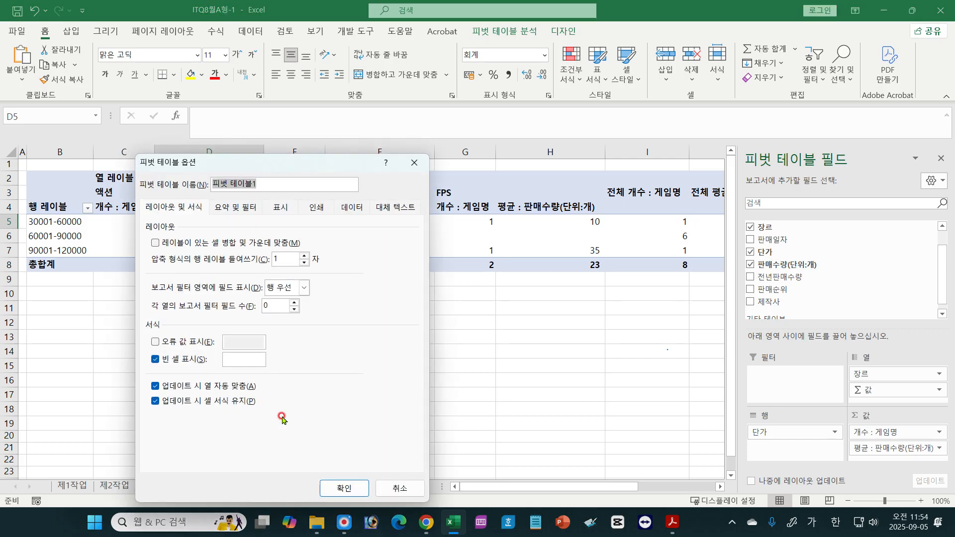
pyautogui.click(227, 359)
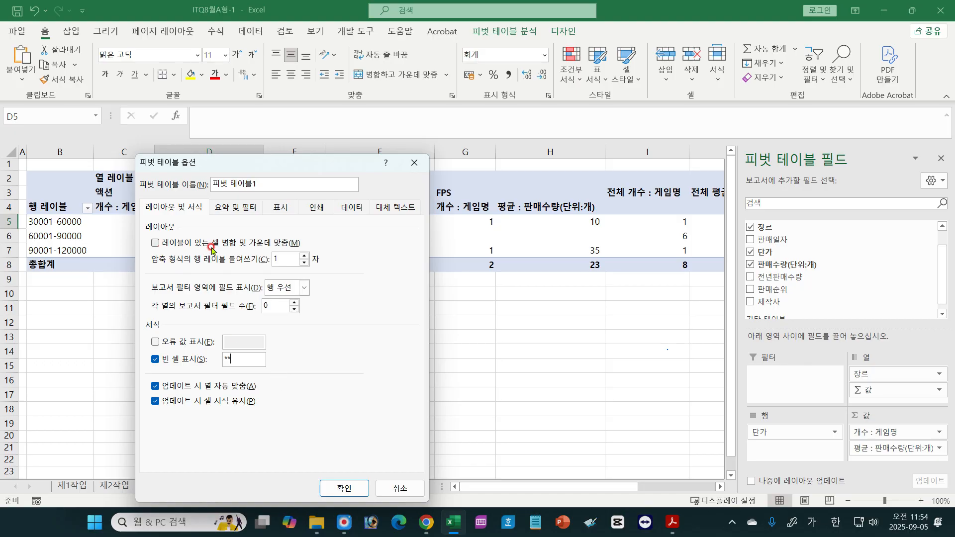
pyautogui.click(152, 243)
pyautogui.moveTo(206, 163); pyautogui.dragTo(226, 251)
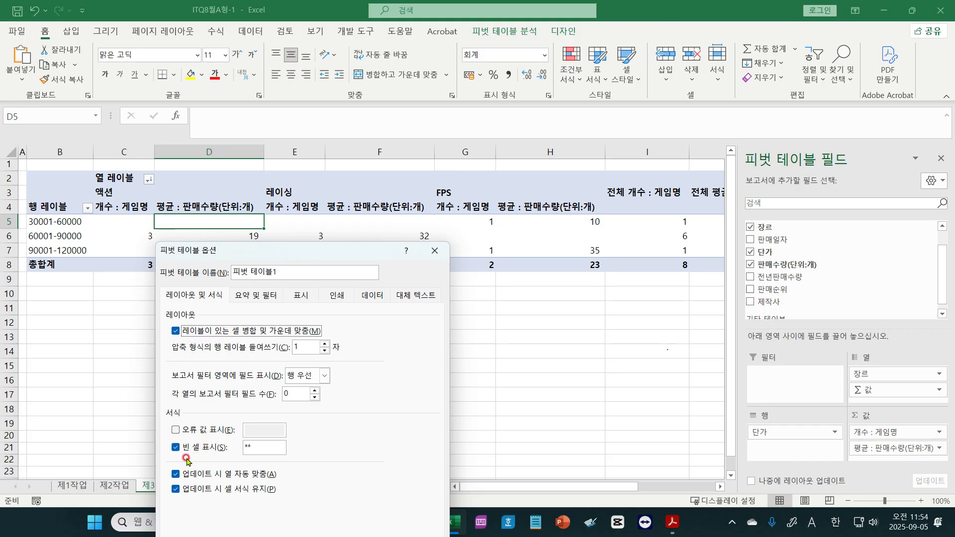
# Turn off the row grand totals in the PivotTable options and apply the option changes to the pivot table.
pyautogui.click(249, 297)
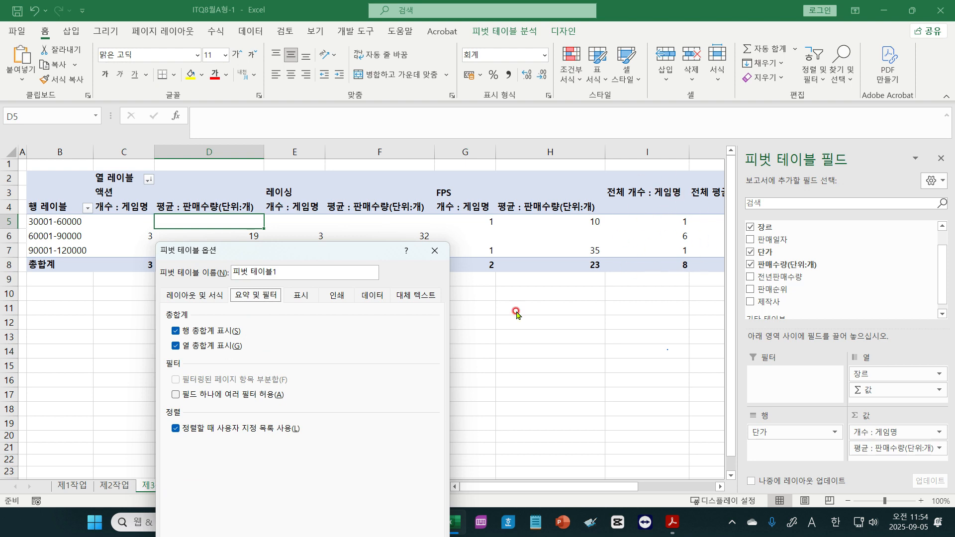
pyautogui.click(175, 332)
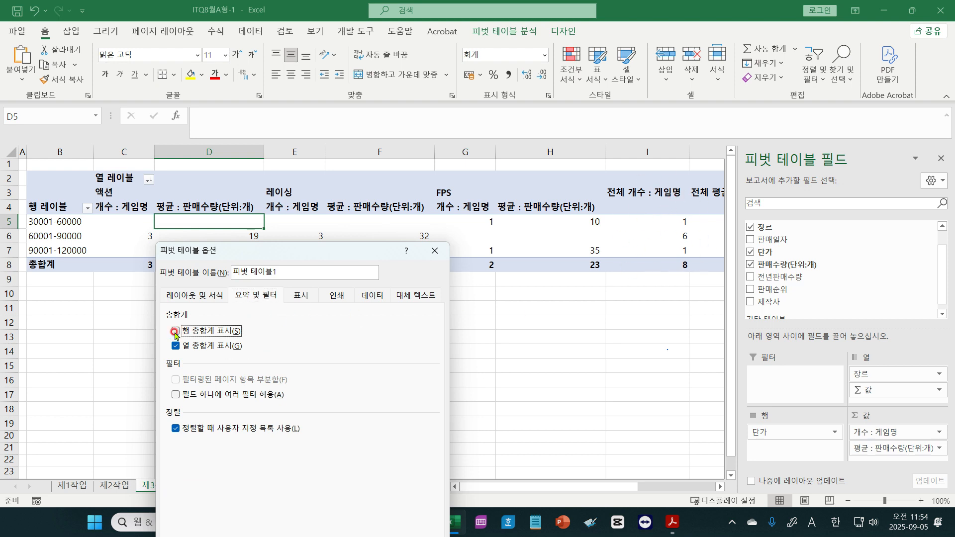
pyautogui.moveTo(233, 251); pyautogui.dragTo(243, 161)
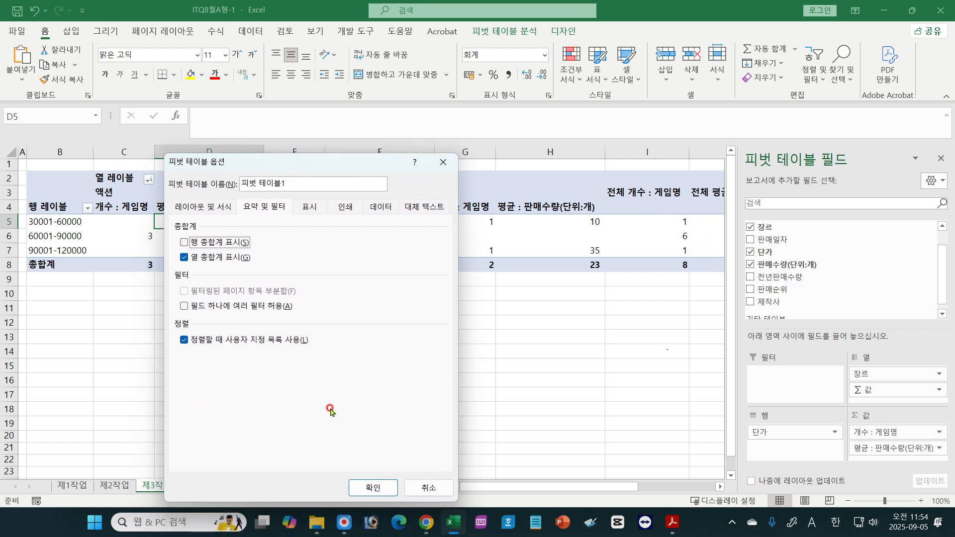
pyautogui.click(361, 490)
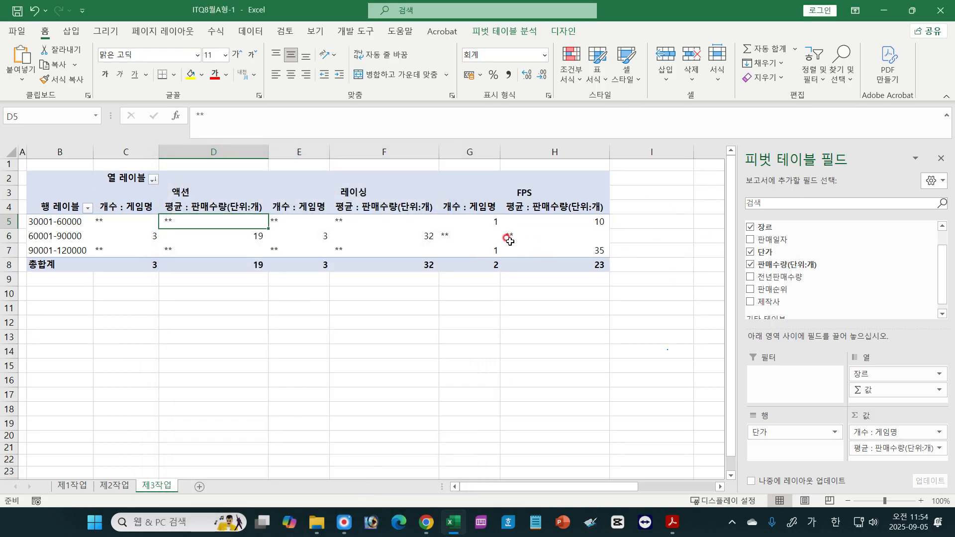
# Review the merged 액션 label and the PivotTable options for label merging, empty cells and grand totals without changing them.
pyautogui.click(182, 191)
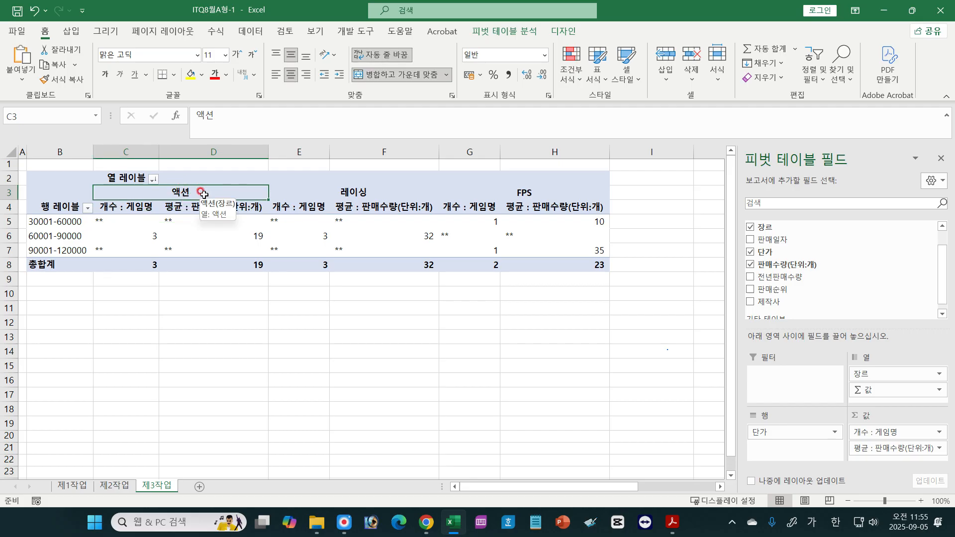
pyautogui.rightClick(227, 232)
pyautogui.click(281, 429)
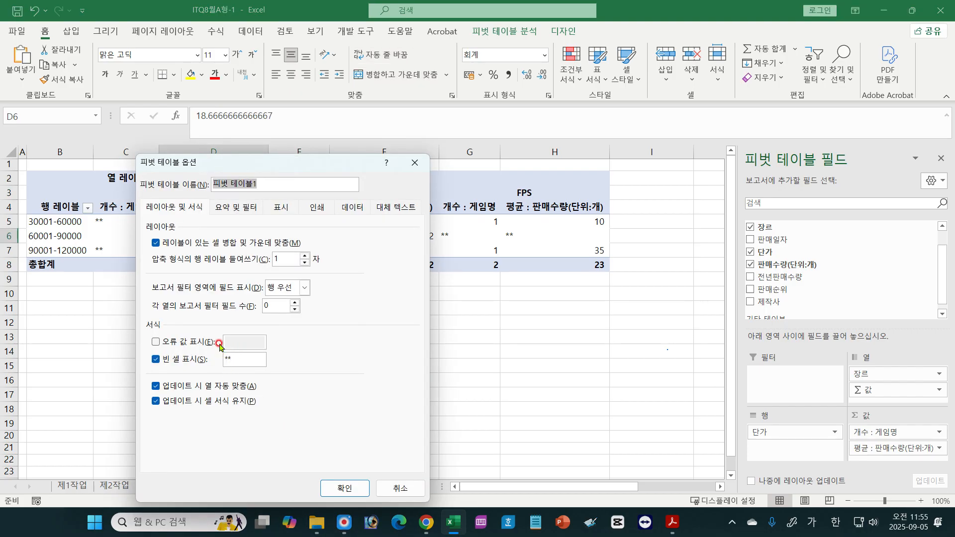
pyautogui.click(237, 209)
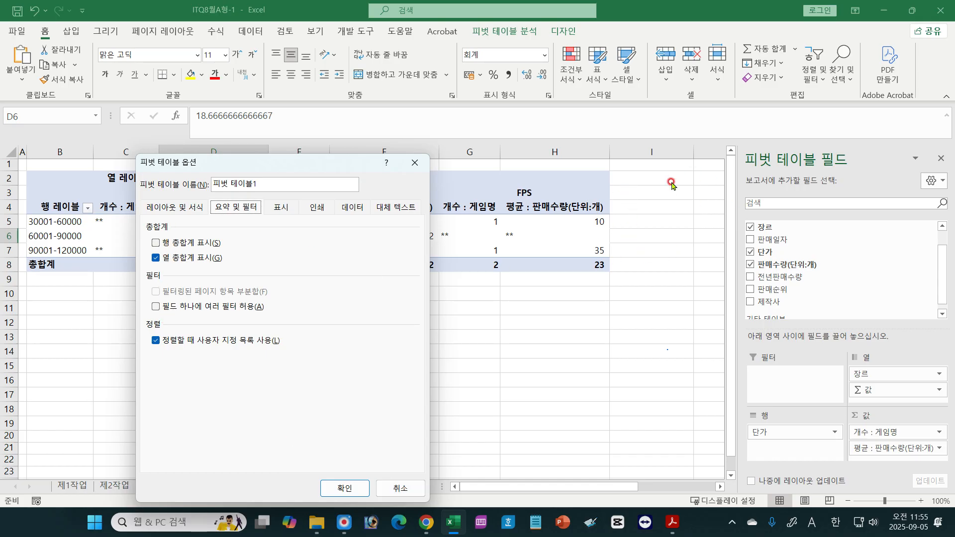
pyautogui.click(167, 209)
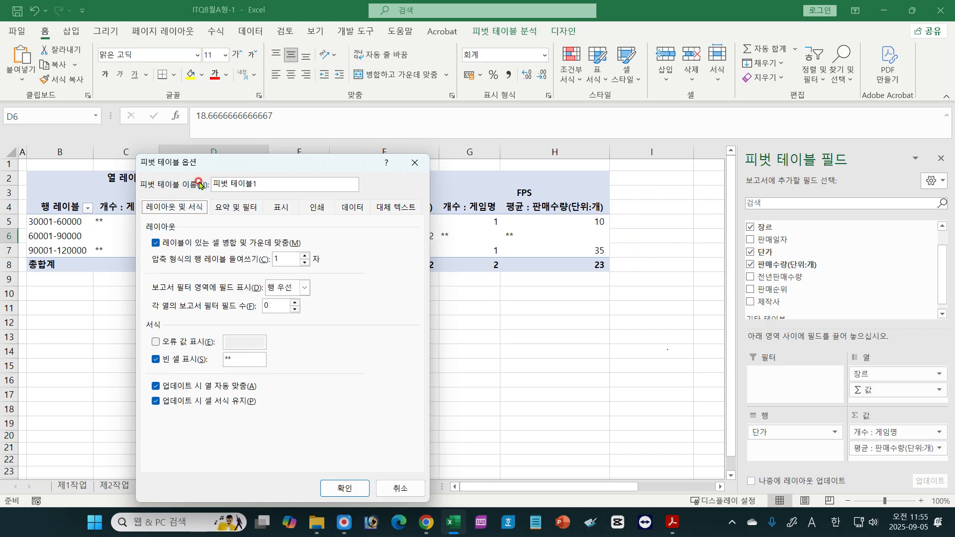
pyautogui.moveTo(201, 165); pyautogui.dragTo(227, 237)
pyautogui.click(163, 190)
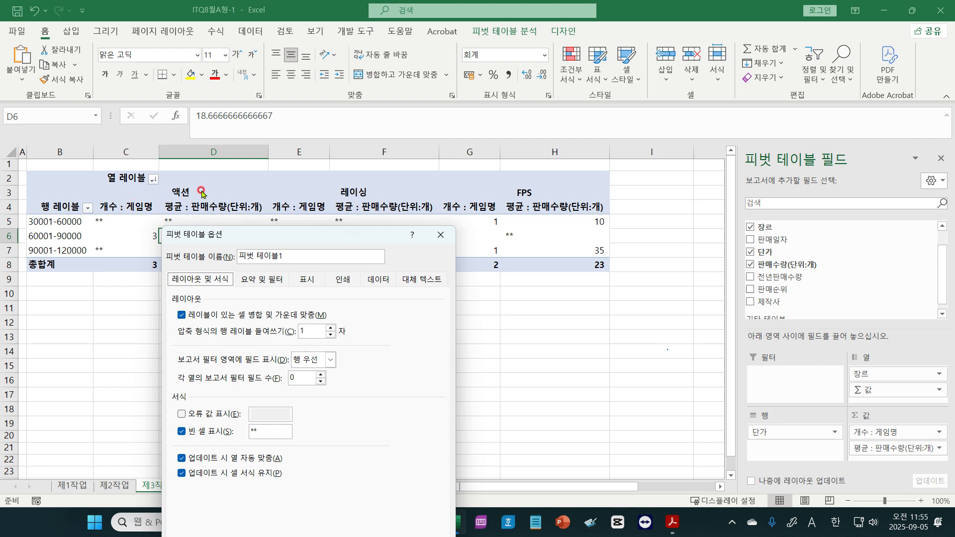
pyautogui.click(270, 427)
pyautogui.click(129, 277)
pyautogui.click(437, 235)
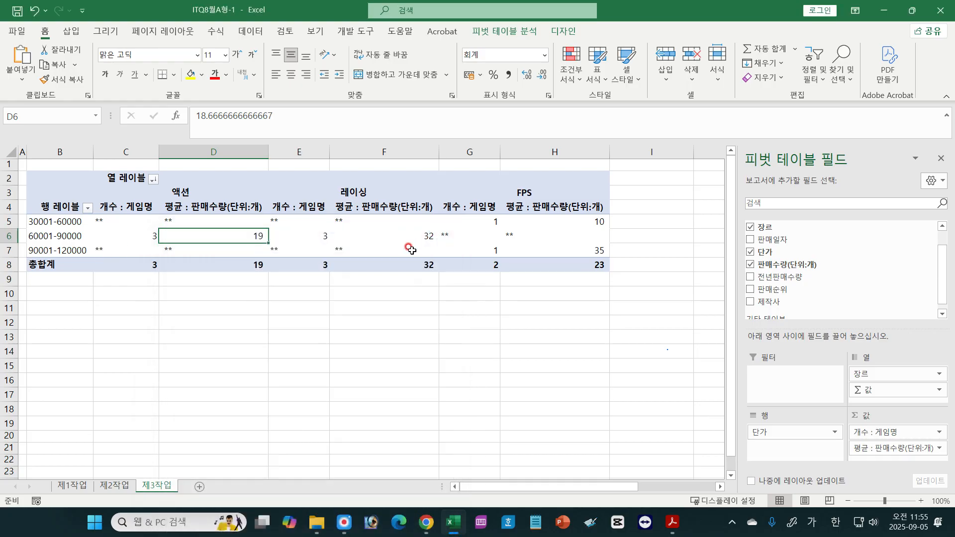
# Center the ** entries in cells C5:F5, C7:F7 and G6:H6 of the pivot table.
pyautogui.click(108, 220)
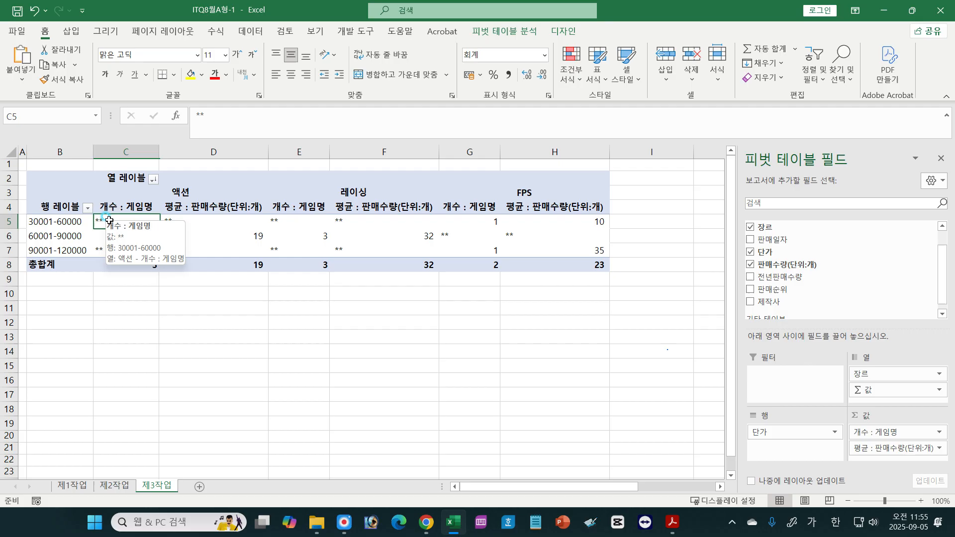
pyautogui.keyDown('ctrl'); pyautogui.click(102, 249); pyautogui.keyUp('ctrl')
pyautogui.keyDown('ctrl'); pyautogui.click(170, 222); pyautogui.keyUp('ctrl')
pyautogui.keyDown('ctrl'); pyautogui.click(244, 248); pyautogui.keyUp('ctrl')
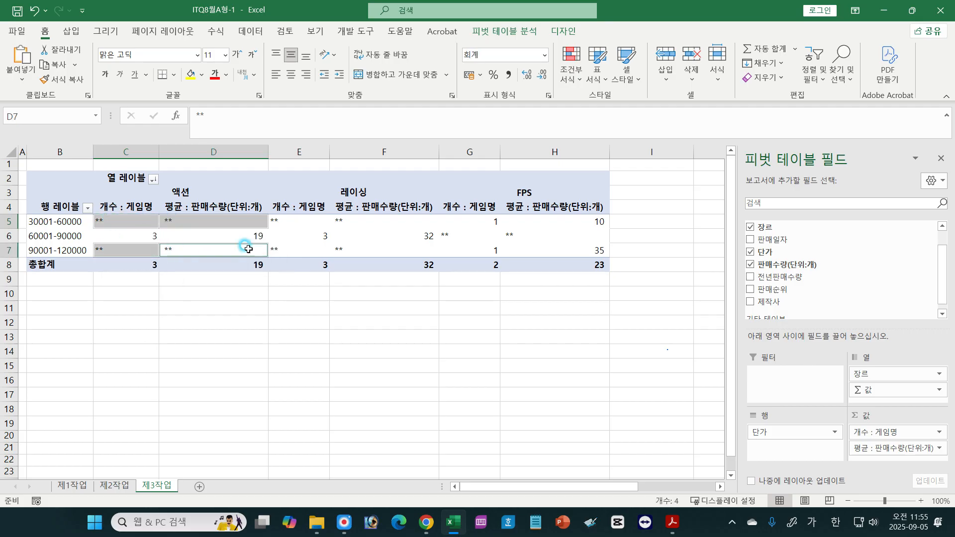
pyautogui.keyDown('ctrl'); pyautogui.click(283, 219); pyautogui.keyUp('ctrl')
pyautogui.keyDown('ctrl'); pyautogui.click(286, 250); pyautogui.keyUp('ctrl')
pyautogui.keyDown('ctrl'); pyautogui.click(338, 218); pyautogui.keyUp('ctrl')
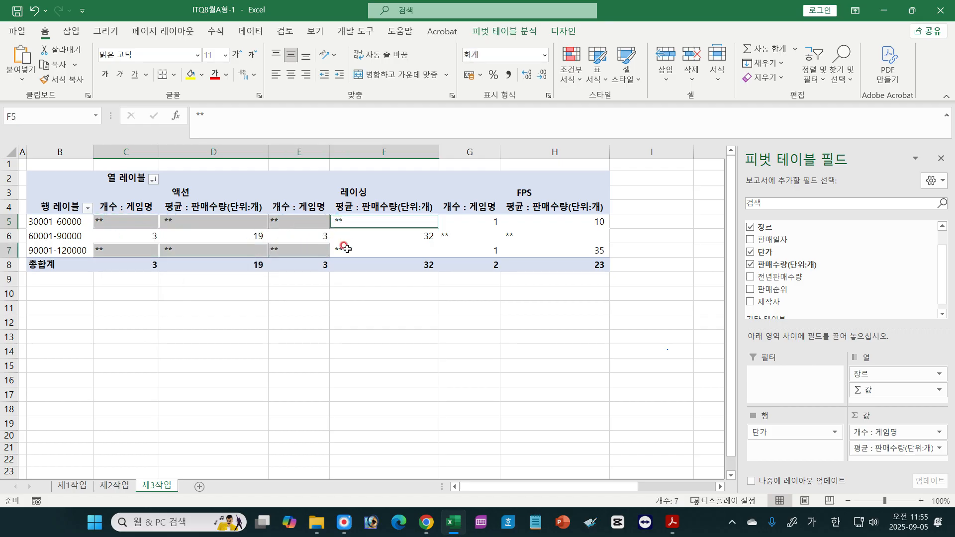
pyautogui.keyDown('ctrl'); pyautogui.click(336, 249); pyautogui.keyUp('ctrl')
pyautogui.moveTo(452, 232); pyautogui.dragTo(515, 236)
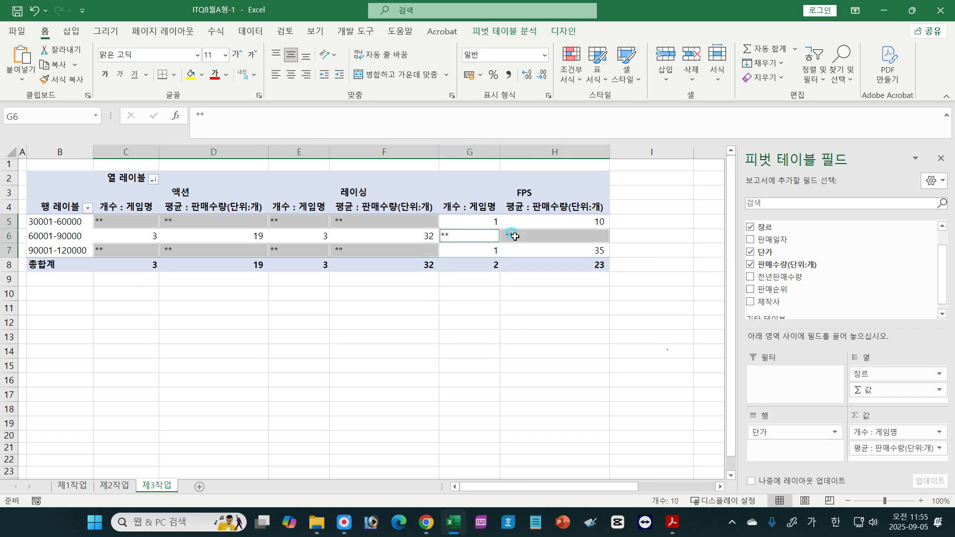
pyautogui.click(293, 75)
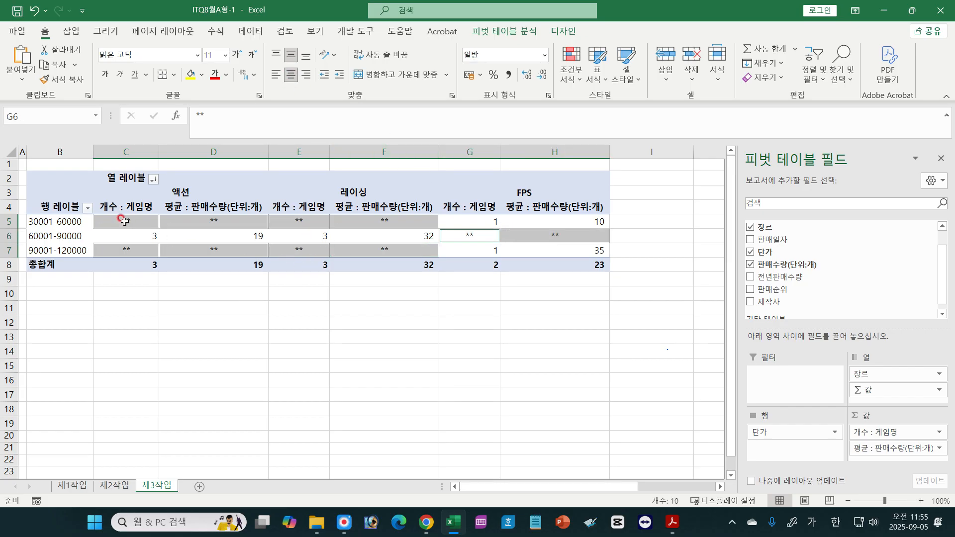
# Try to center all the pivot table values in C5:H8, including the numbers and the grand total row.
pyautogui.moveTo(125, 221)
pyautogui.mouseDown()
pyautogui.moveTo(406, 234)
pyautogui.moveTo(603, 265)
pyautogui.mouseUp()
pyautogui.click(286, 74)
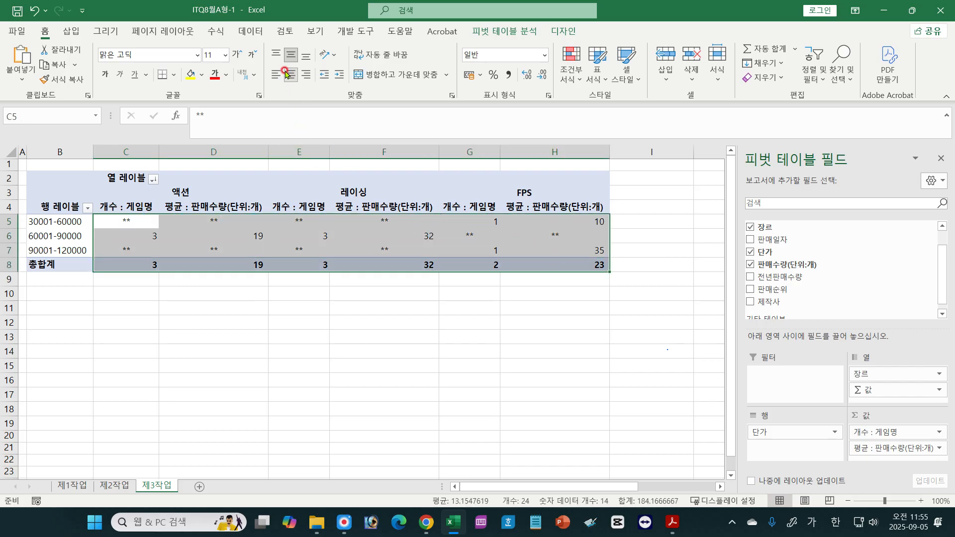
pyautogui.click(288, 75)
pyautogui.click(288, 75)
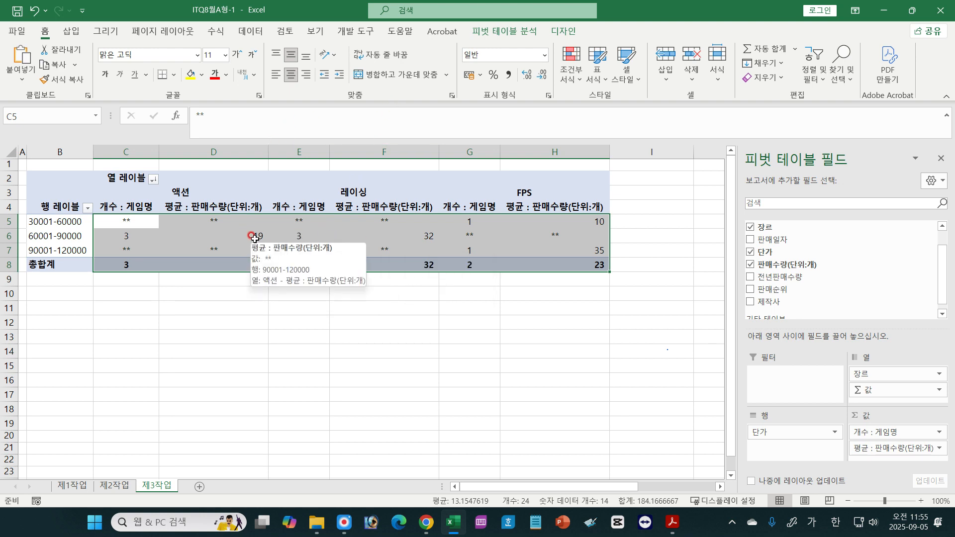
# Reapply the accounting format with 0 decimal places and no symbol to the average 판매수량(단위:개) value field.
pyautogui.click(296, 223)
pyautogui.click(860, 447)
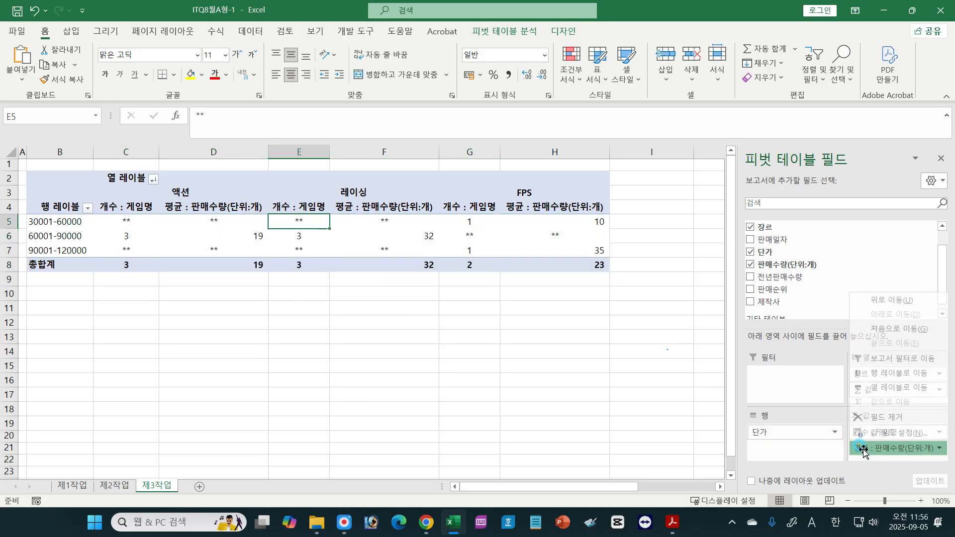
pyautogui.click(875, 435)
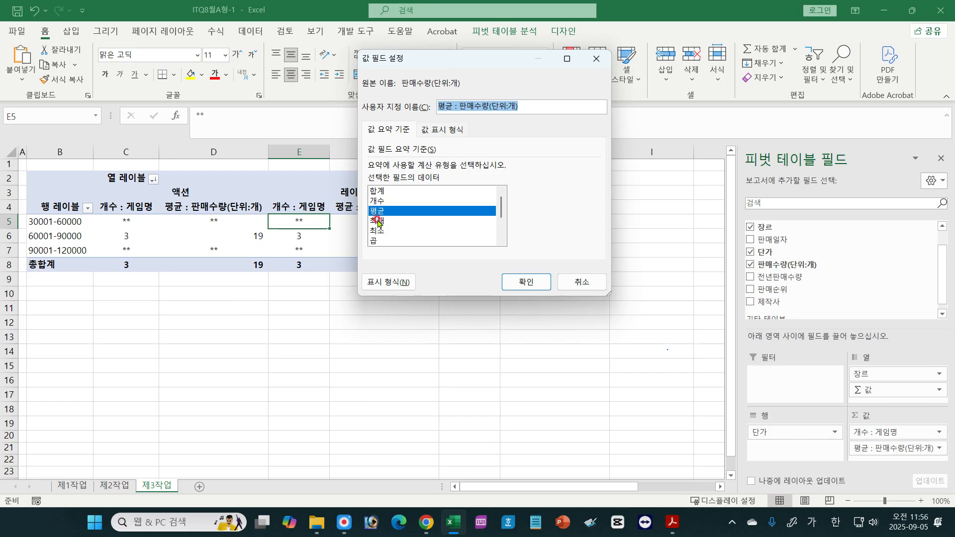
pyautogui.click(394, 282)
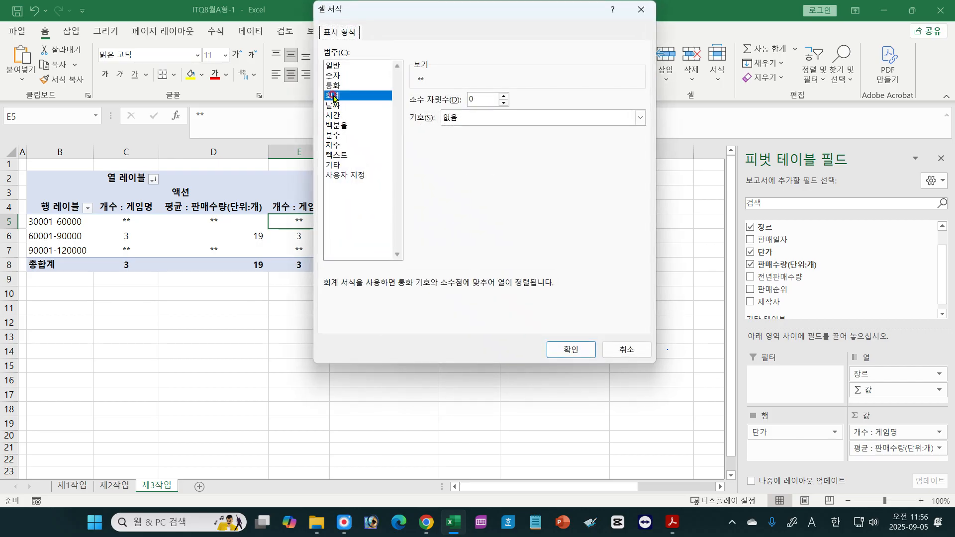
pyautogui.click(566, 347)
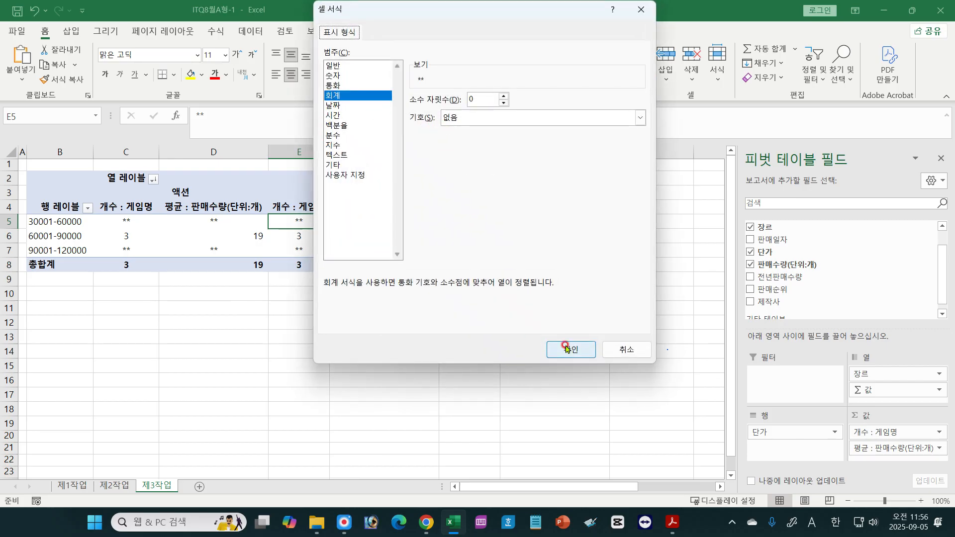
pyautogui.click(513, 284)
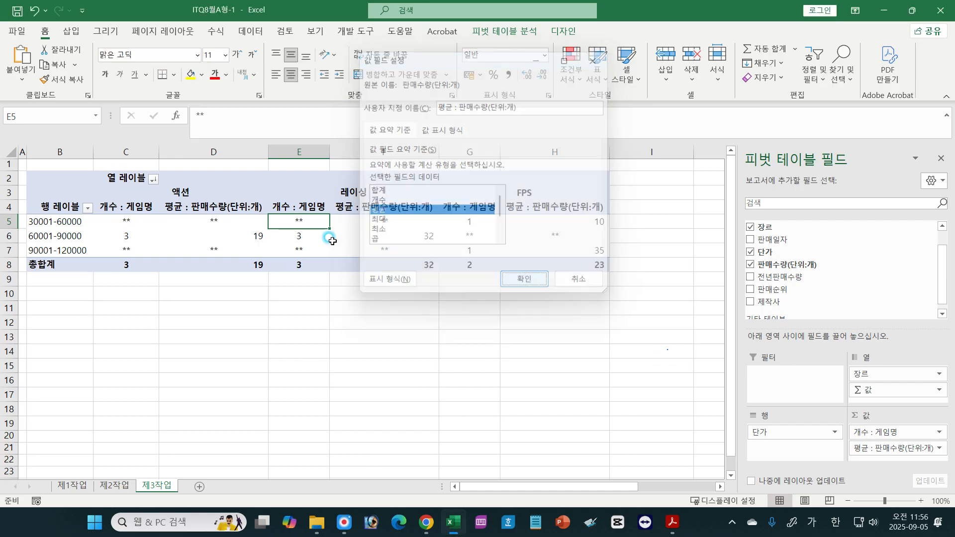
# Undo the value field formatting and the centering of the pivot table values.
pyautogui.click(308, 236)
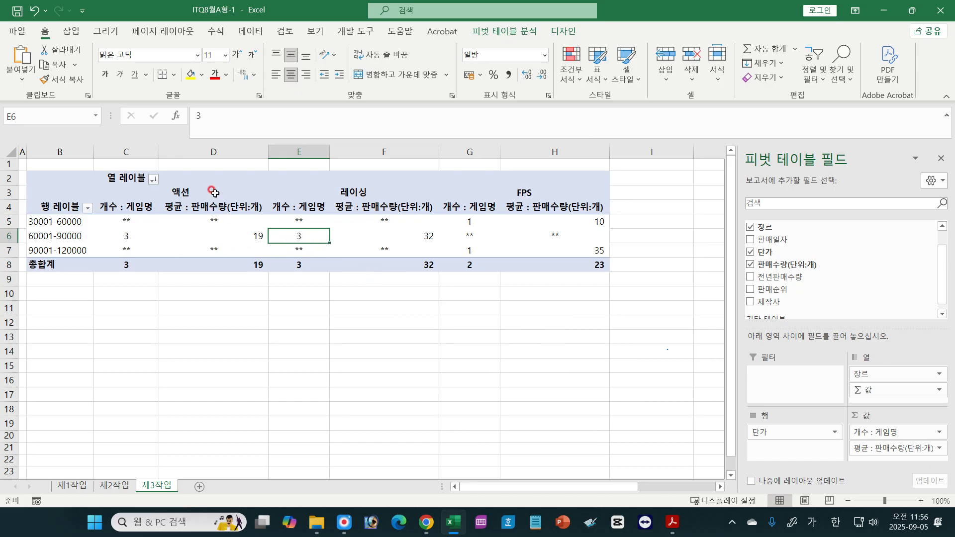
pyautogui.click(34, 10)
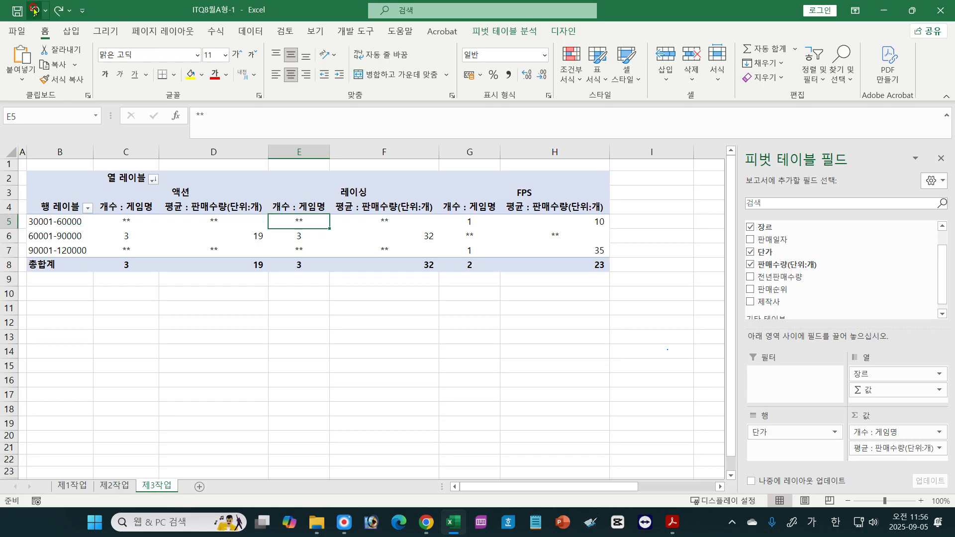
pyautogui.click(34, 10)
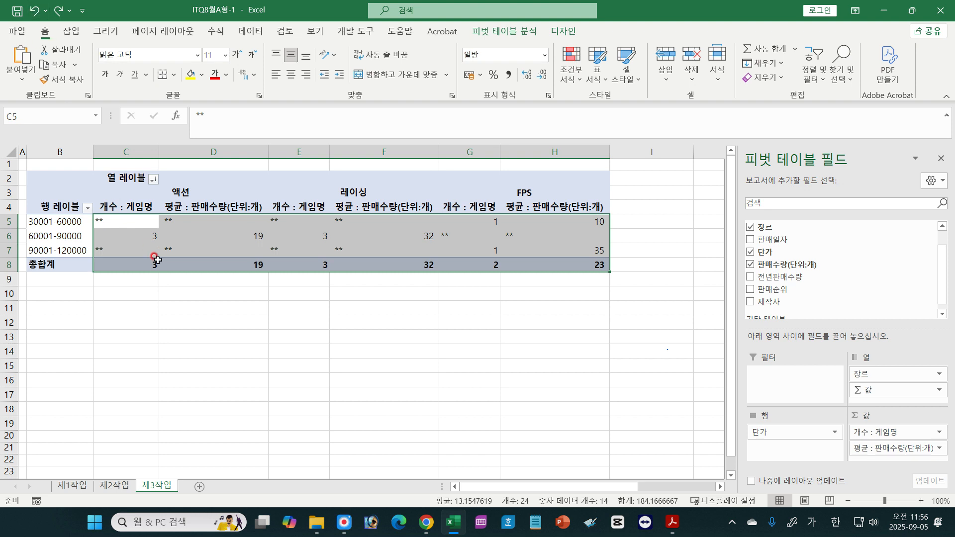
# Select only the ** cells C5:F5, C7:F7 and G6:H6 together and center them horizontally.
pyautogui.moveTo(120, 216); pyautogui.dragTo(209, 221)
pyautogui.keyDown('ctrl'); pyautogui.moveTo(115, 247); pyautogui.dragTo(187, 247); pyautogui.keyUp('ctrl')
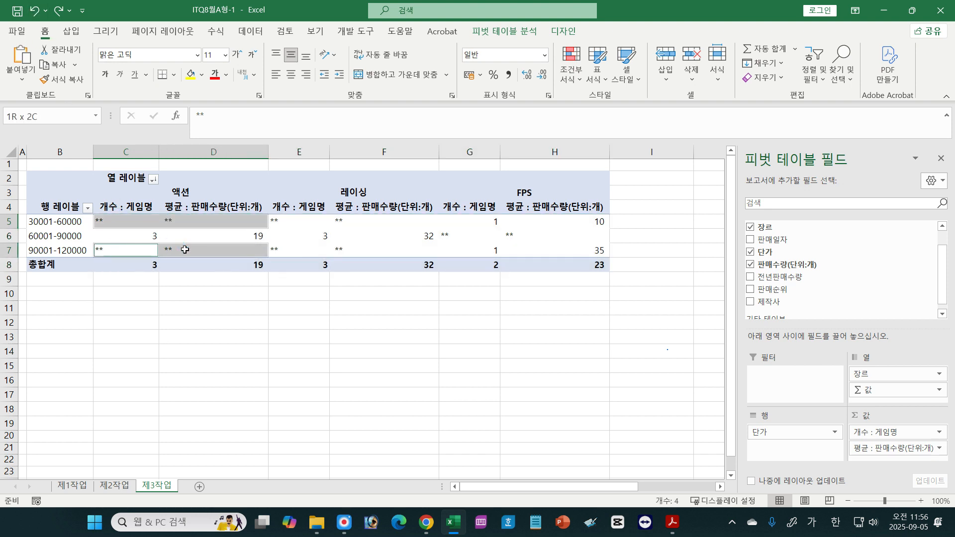
pyautogui.keyDown('ctrl'); pyautogui.moveTo(271, 220); pyautogui.dragTo(326, 221); pyautogui.keyUp('ctrl')
pyautogui.keyDown('ctrl'); pyautogui.moveTo(279, 250); pyautogui.dragTo(349, 251); pyautogui.keyUp('ctrl')
pyautogui.keyDown('ctrl'); pyautogui.moveTo(449, 236); pyautogui.dragTo(508, 235); pyautogui.keyUp('ctrl')
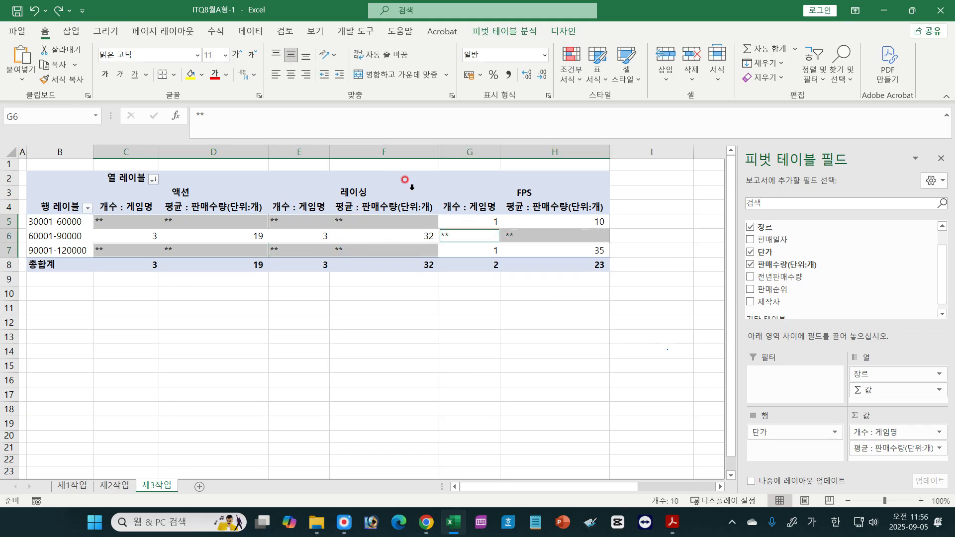
pyautogui.click(290, 75)
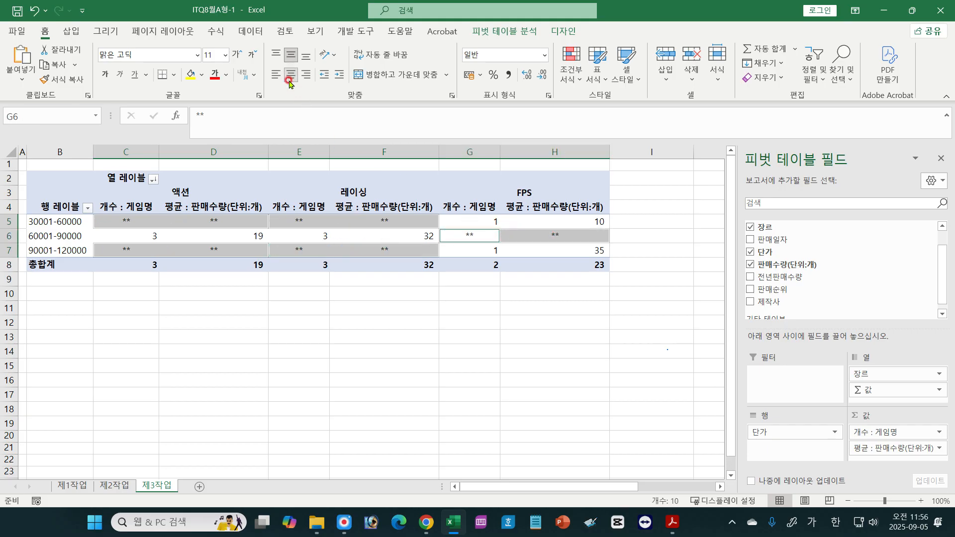
pyautogui.click(298, 302)
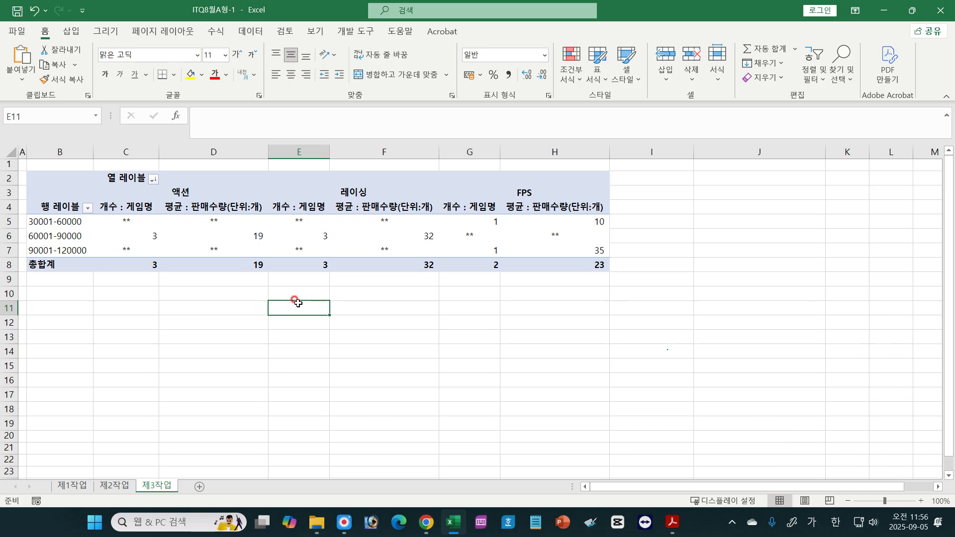
# Check the heading names in the exam PDF's output layout and rename the pivot table's 열 레이블 heading as 장르.
pyautogui.click(672, 522)
pyautogui.moveTo(217, 303); pyautogui.dragTo(252, 321)
pyautogui.moveTo(134, 342); pyautogui.dragTo(165, 358)
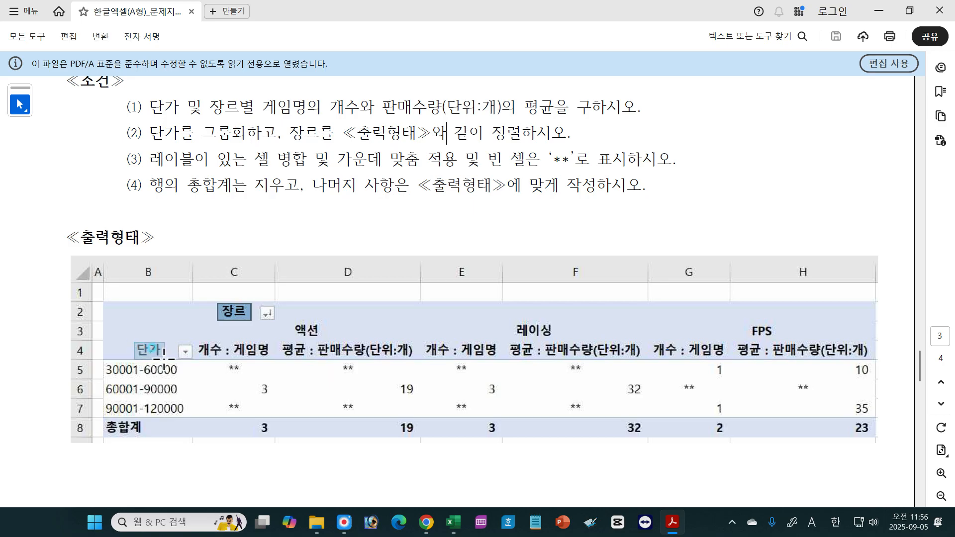
pyautogui.click(450, 522)
pyautogui.doubleClick(110, 177)
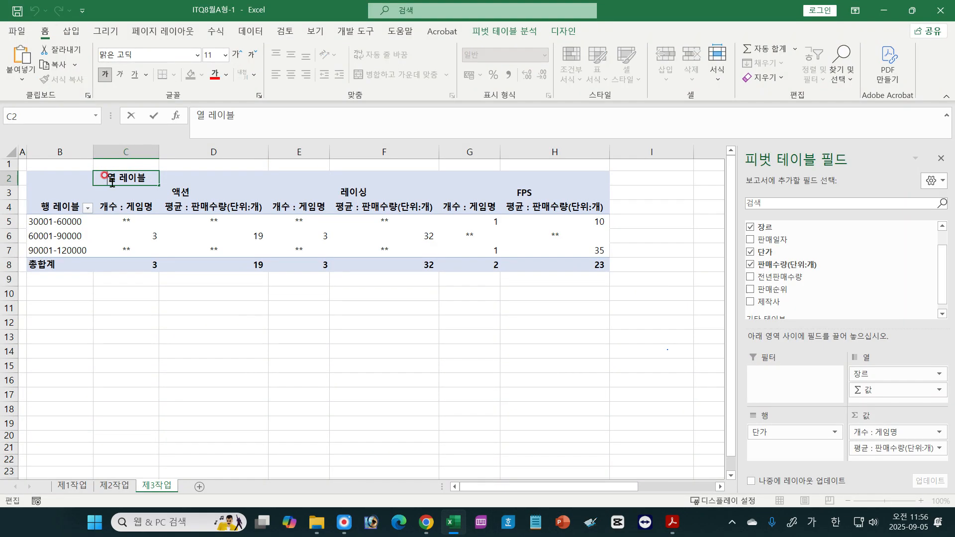
pyautogui.press('BackSpace')
pyautogui.press('BackSpace')
pyautogui.press('BackSpace')
pyautogui.press('BackSpace')
pyautogui.press('BackSpace')
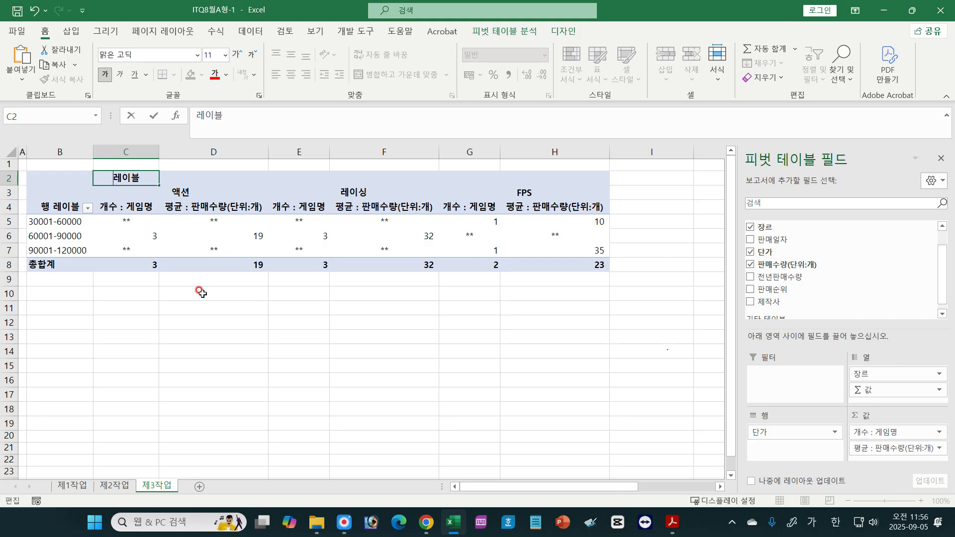
pyautogui.write('장르')
pyautogui.press('Return')
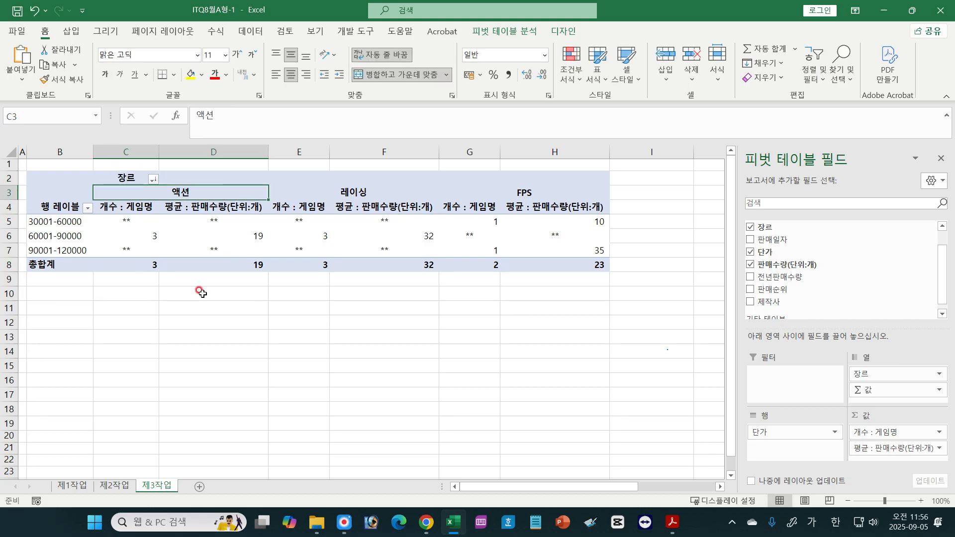
# Rename the pivot table's 행 레이블 heading in B4 as 단가.
pyautogui.doubleClick(43, 208)
pyautogui.press('BackSpace')
pyautogui.press('BackSpace')
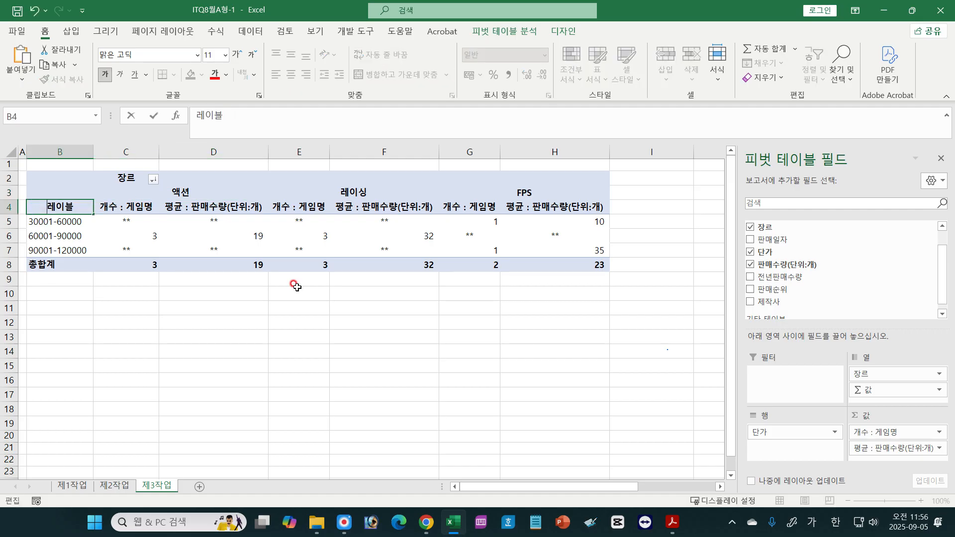
pyautogui.press('BackSpace')
pyautogui.press('BackSpace')
pyautogui.press('BackSpace')
pyautogui.write('단ㄱ')
pyautogui.press('Return')
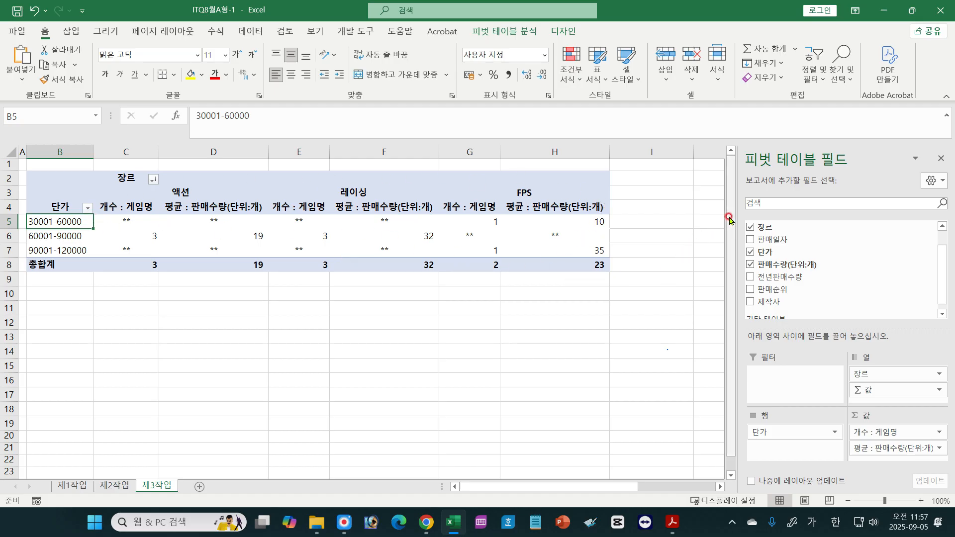
# Review the four 제3작업 conditions in the exam PDF and check the Excel pivot table against them.
pyautogui.click(672, 522)
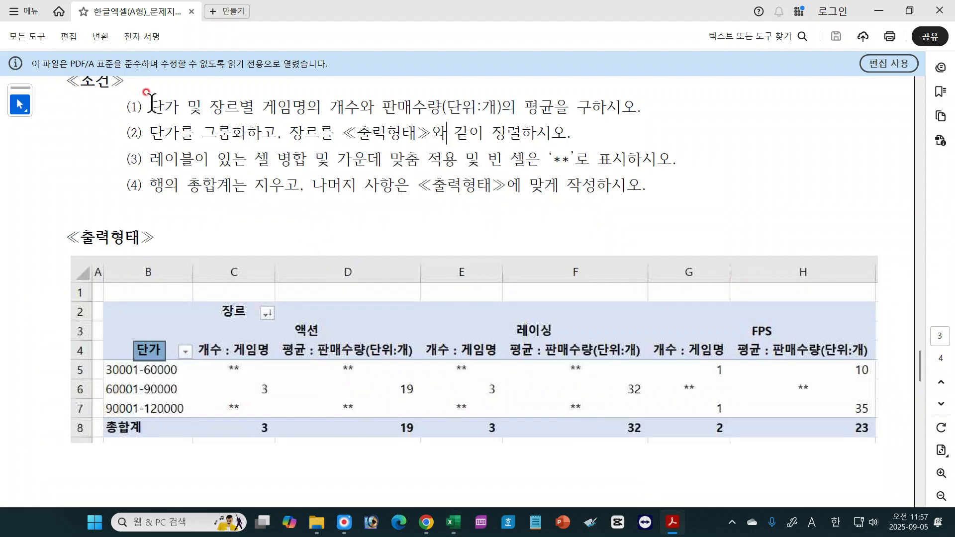
pyautogui.moveTo(151, 103); pyautogui.dragTo(628, 109)
pyautogui.moveTo(151, 132); pyautogui.dragTo(514, 135)
pyautogui.click(484, 136)
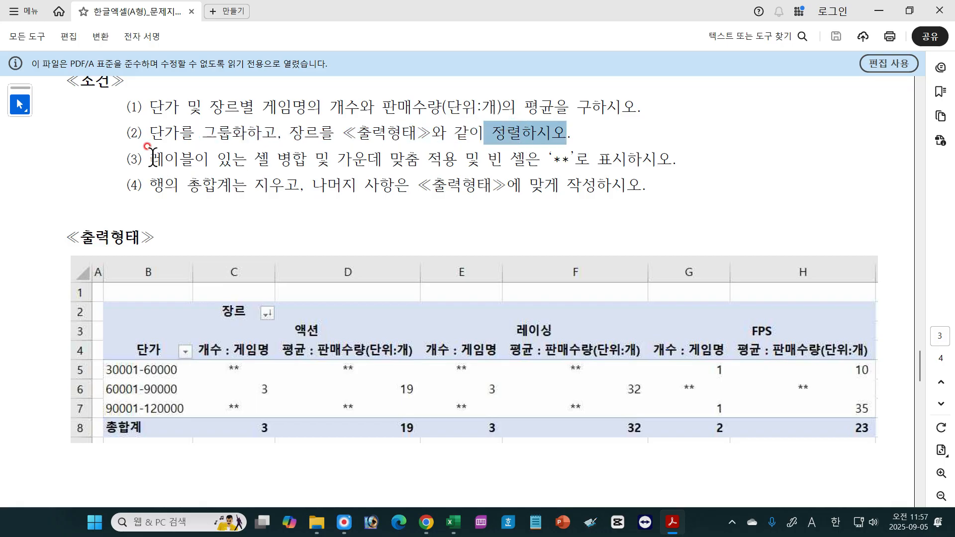
pyautogui.moveTo(150, 159); pyautogui.dragTo(362, 164)
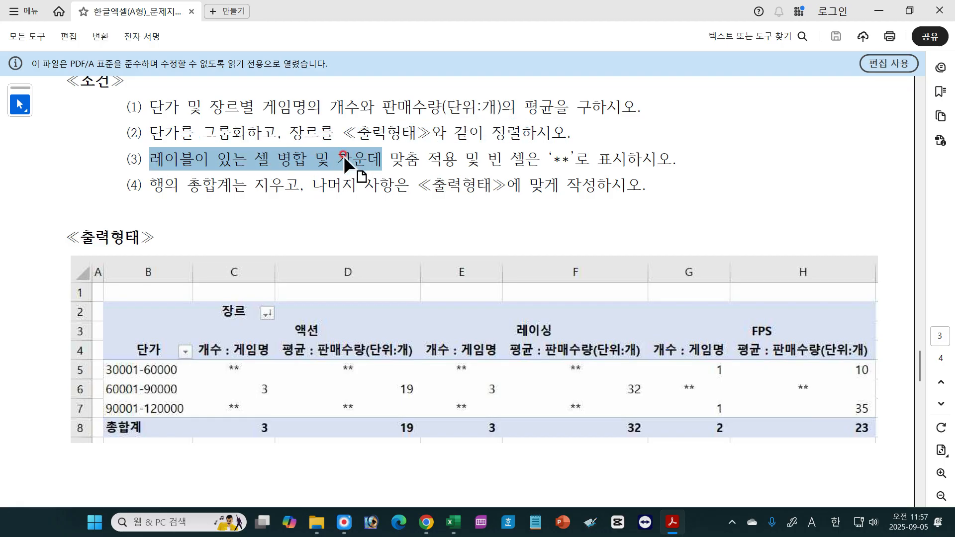
pyautogui.moveTo(512, 159); pyautogui.dragTo(572, 164)
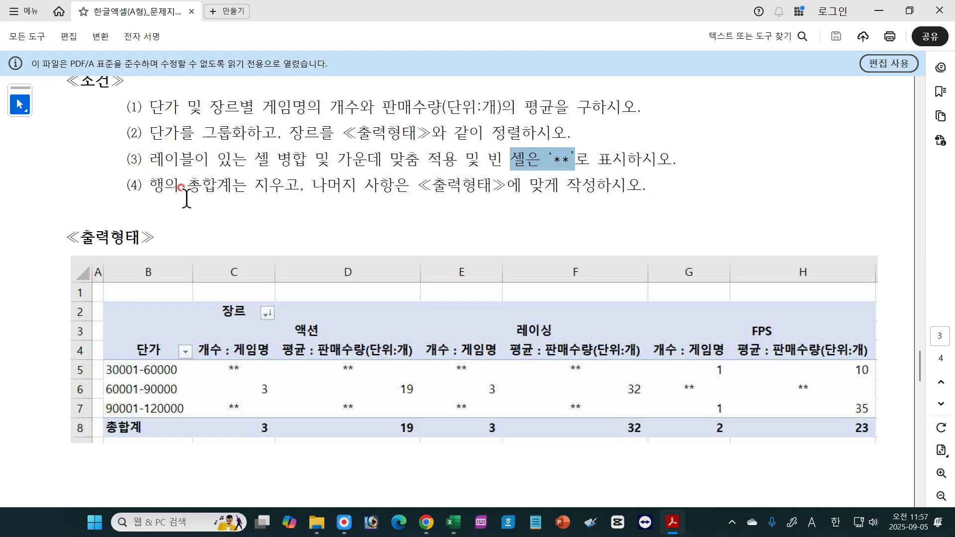
pyautogui.moveTo(142, 188); pyautogui.dragTo(626, 194)
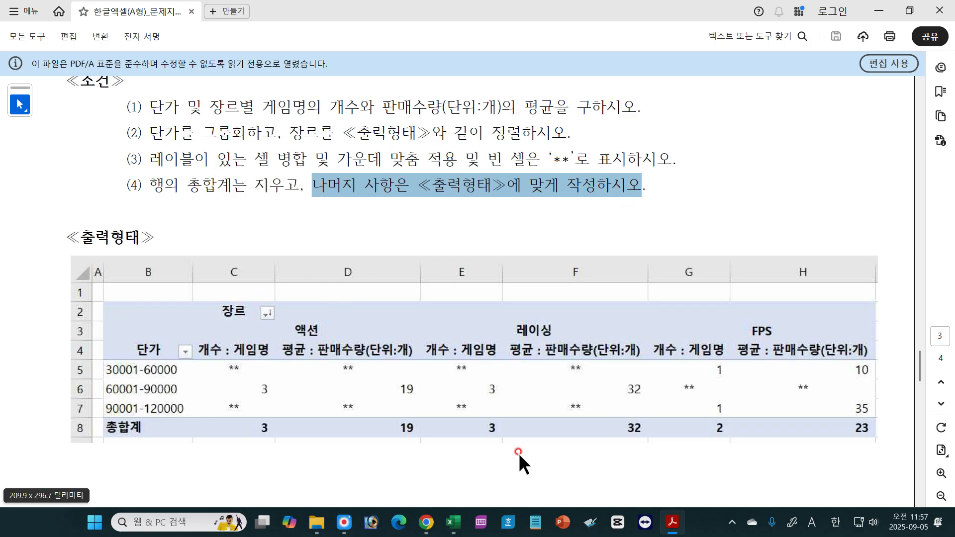
pyautogui.click(454, 522)
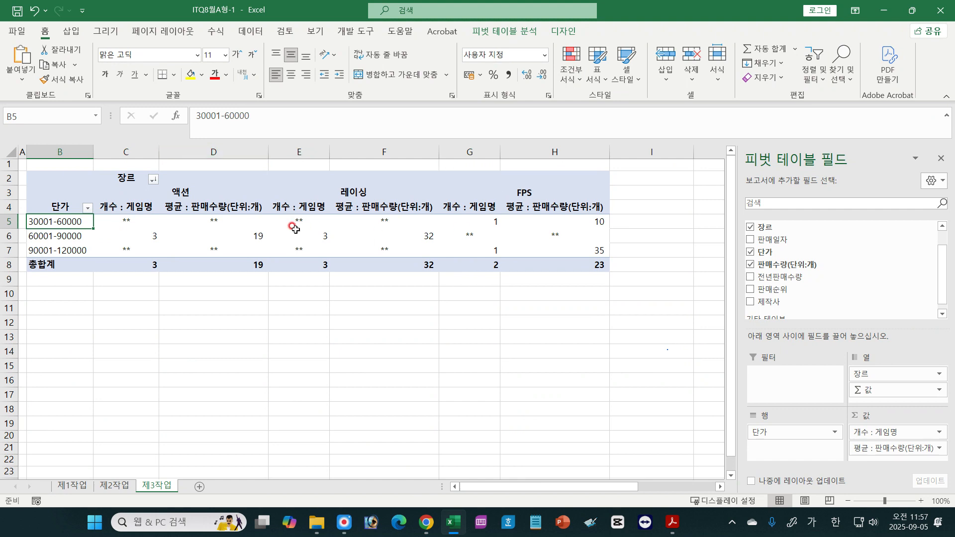
# Compare the pivot table's cell B2 with the same cell in the exam PDF's 출력형태 layout and return to Excel.
pyautogui.click(49, 179)
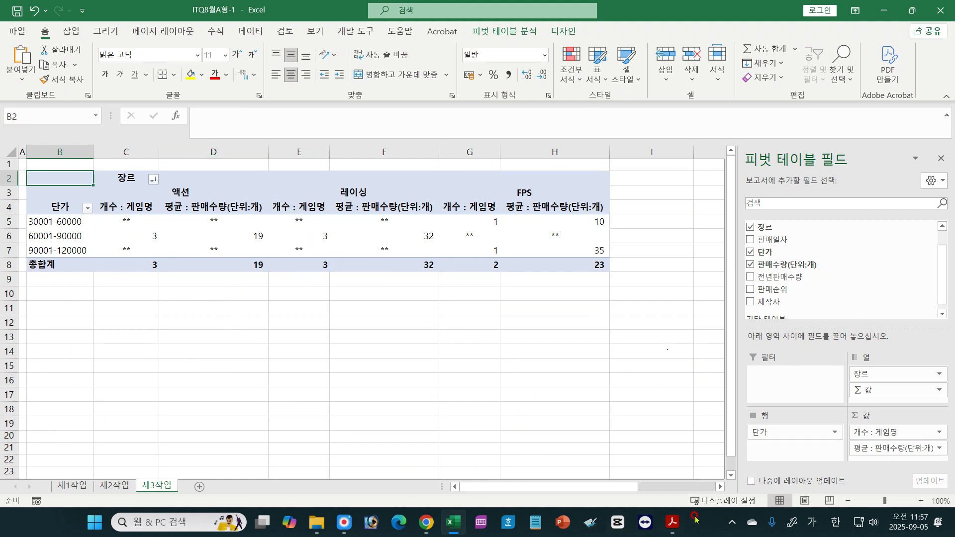
pyautogui.click(676, 529)
pyautogui.moveTo(101, 301); pyautogui.dragTo(193, 321)
pyautogui.click(231, 244)
pyautogui.click(450, 528)
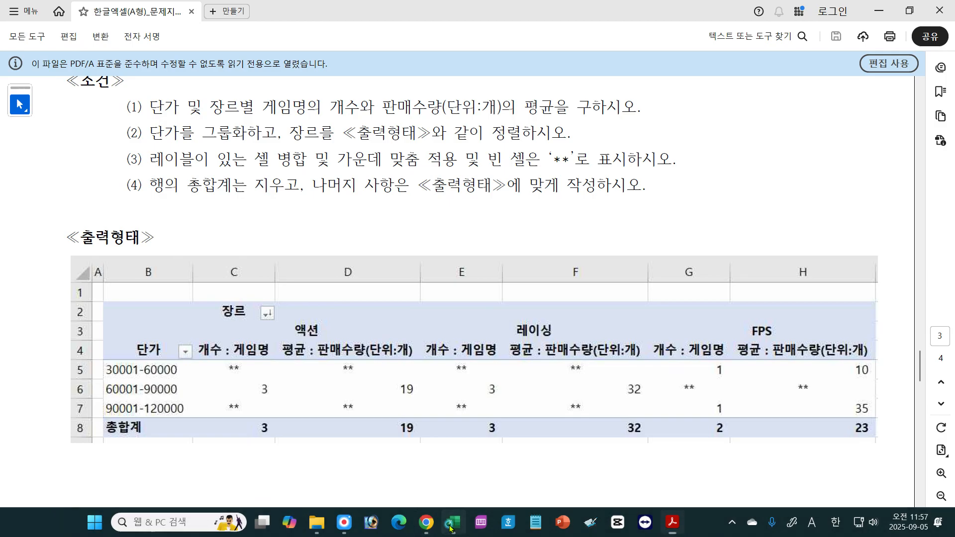